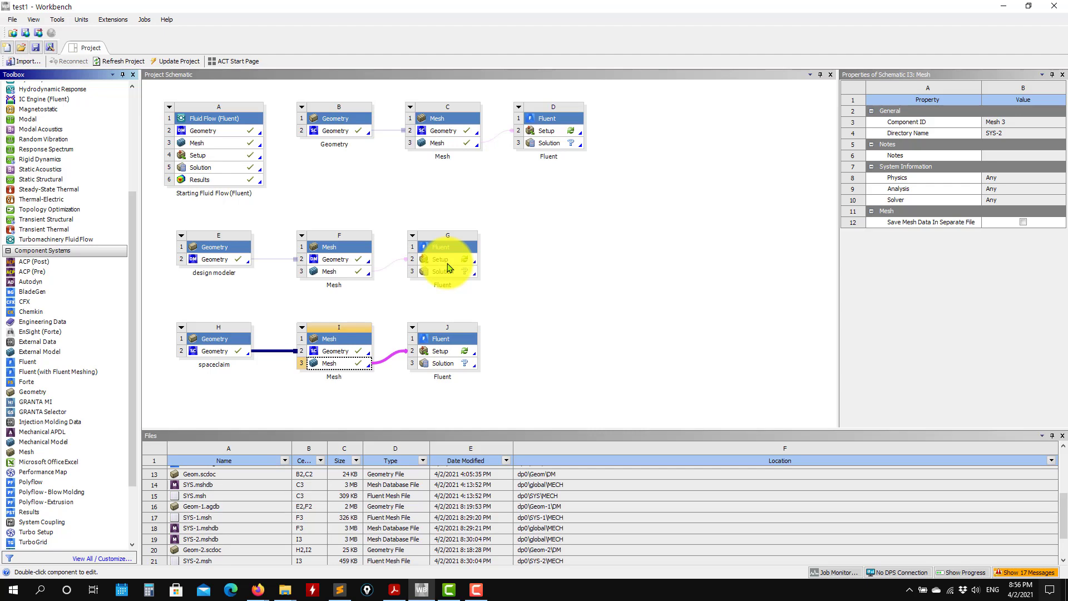
Launch Fluent from the design modeler system's Setup cell with double precision and 4 solver processes.
left_click(448, 264)
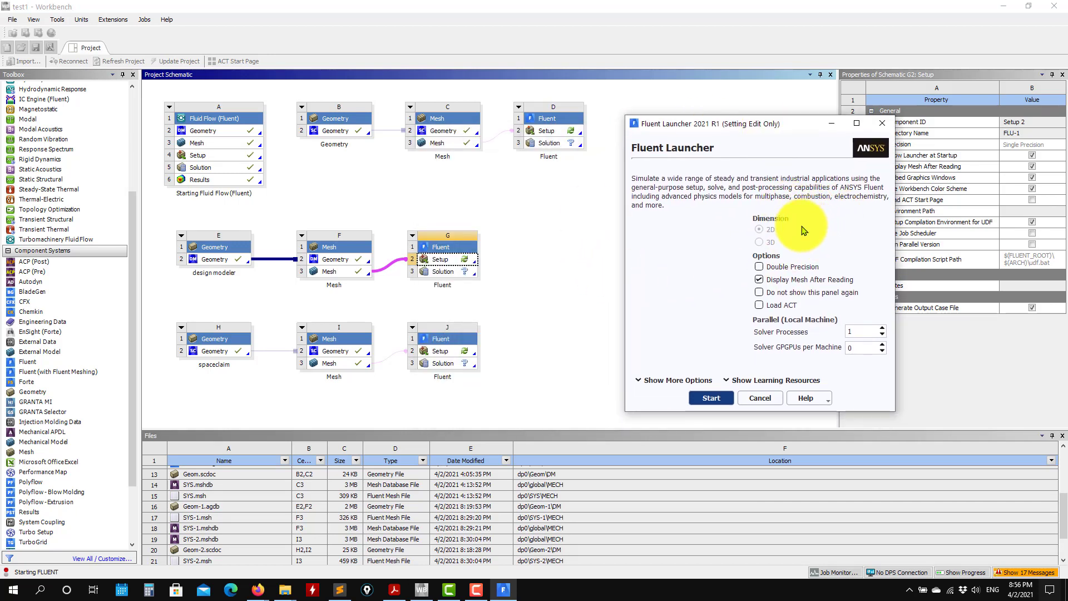
left_click(759, 267)
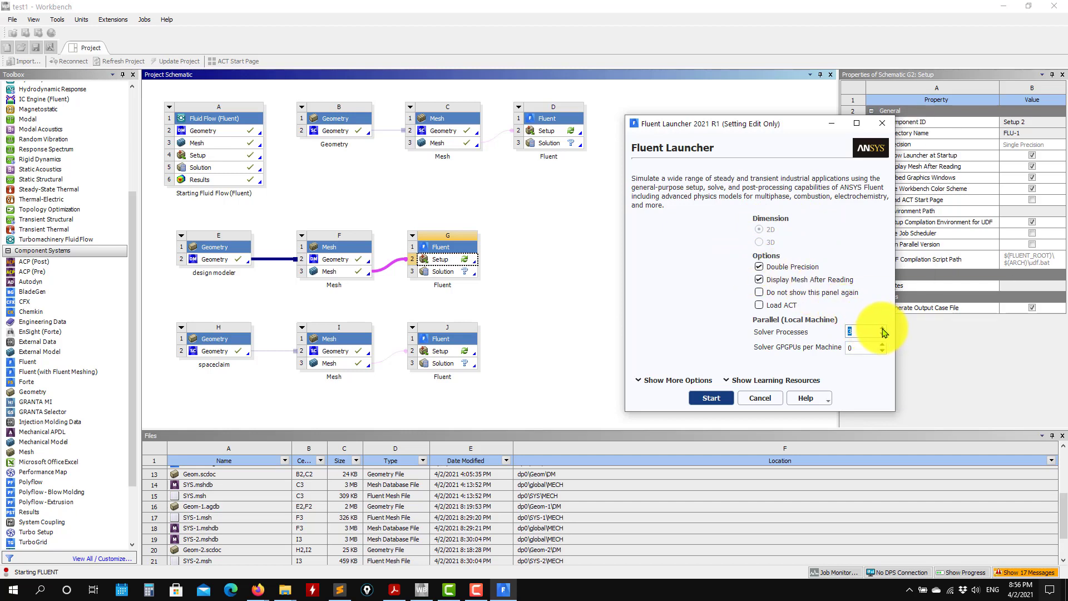
left_click(882, 330)
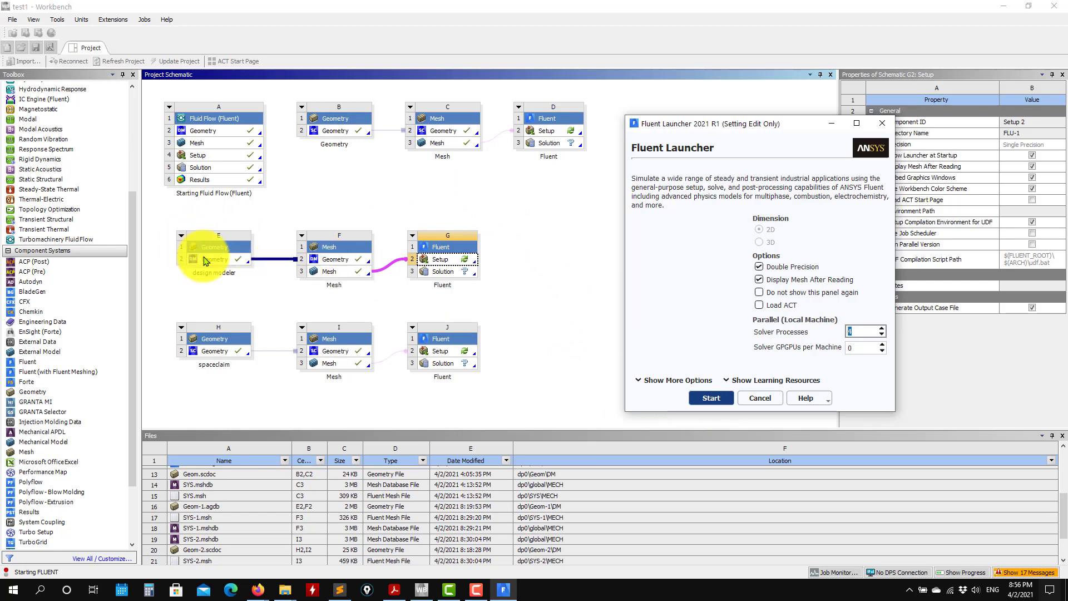
left_click(713, 398)
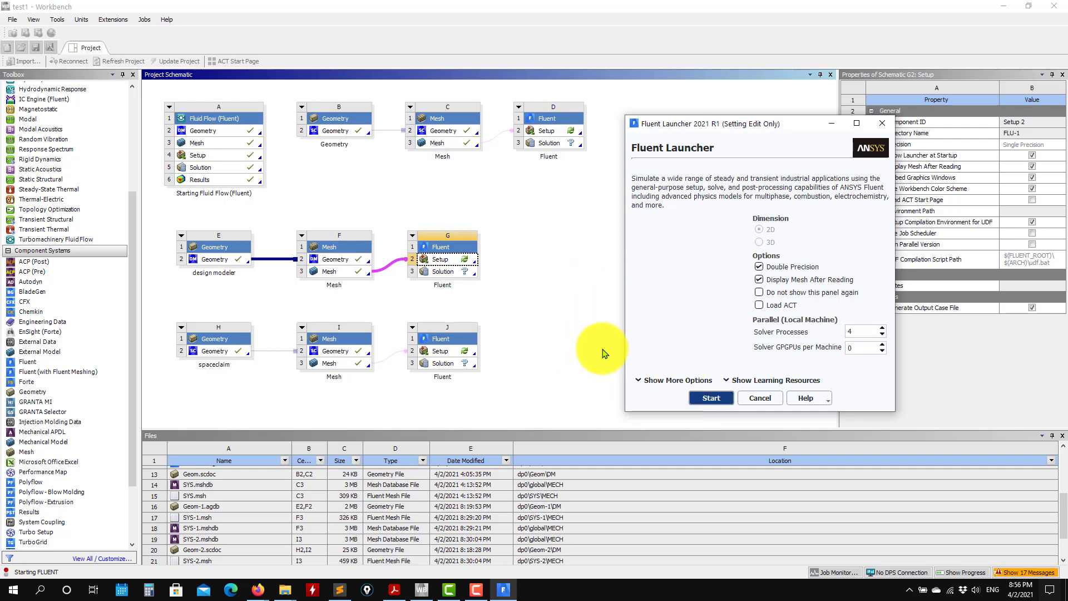
left_click(707, 397)
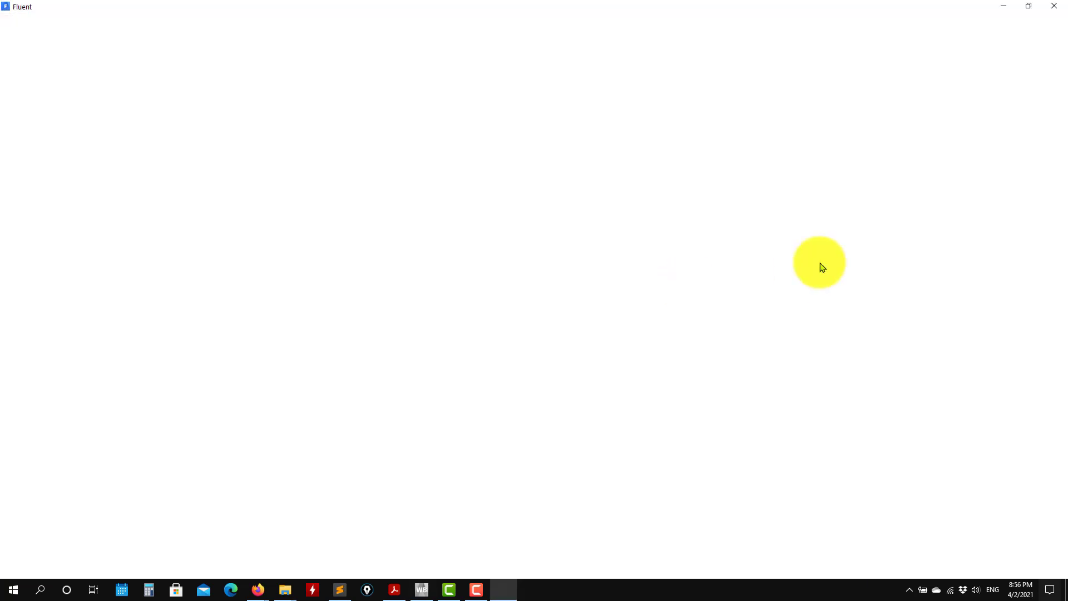
Switch to Workbench to view the design modeler system's Fluent setup properties, and return to Fluent.
left_click(421, 589)
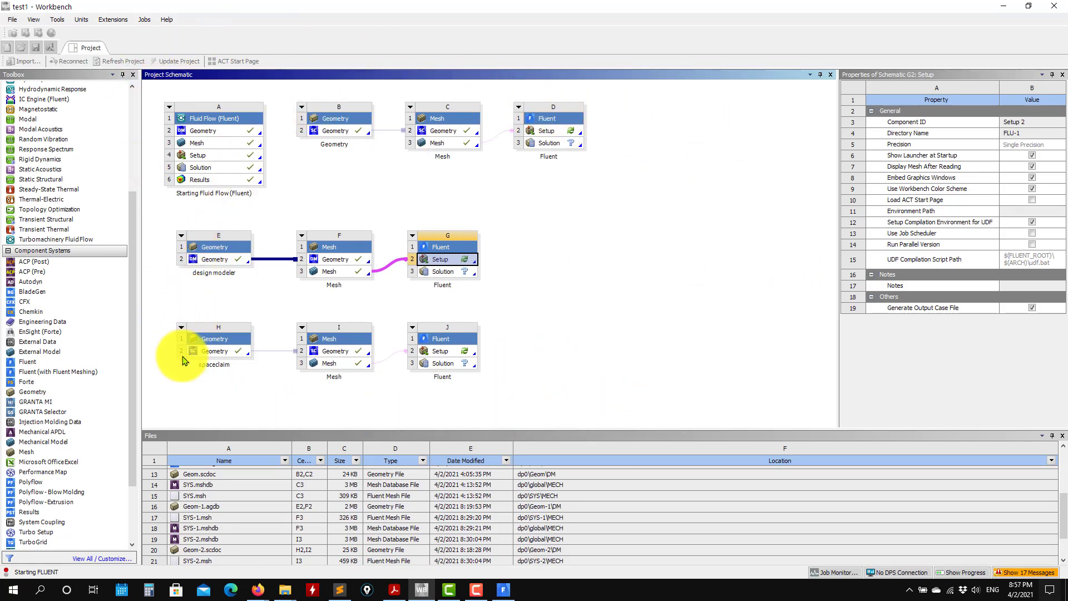
left_click(500, 595)
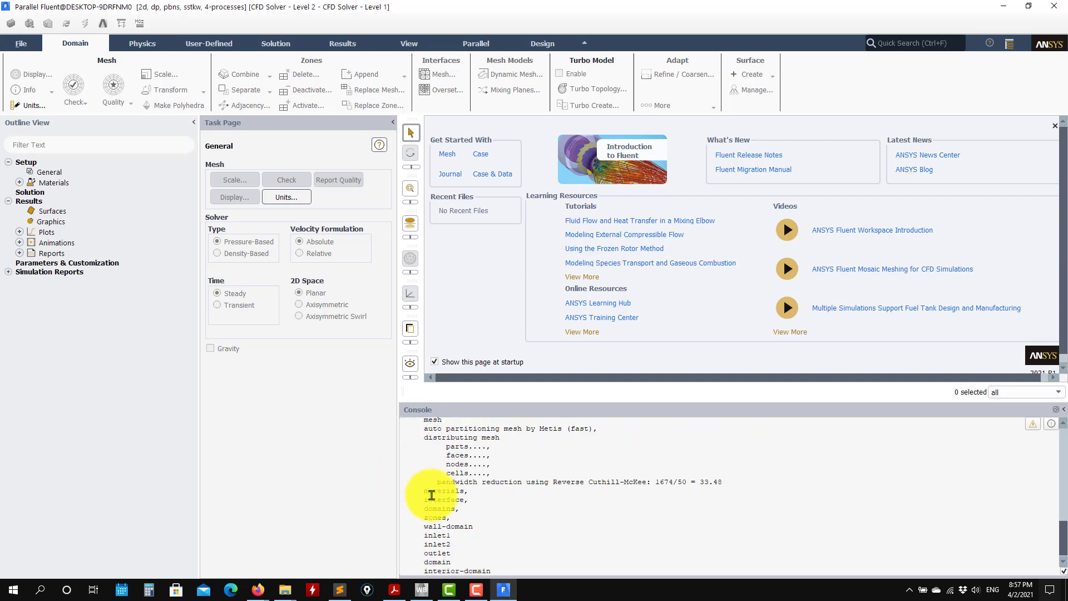
left_click(421, 589)
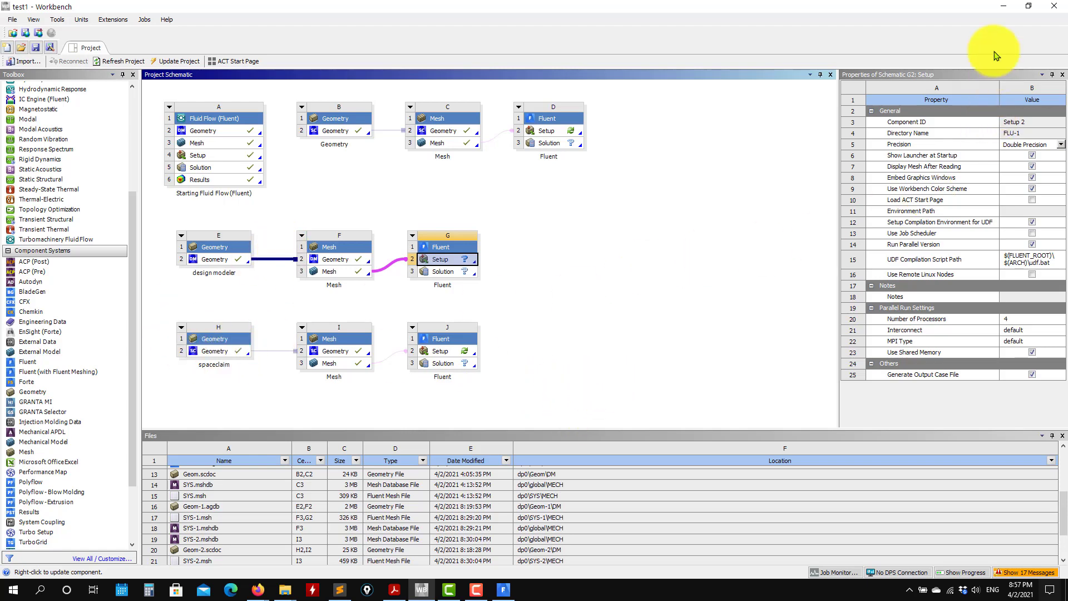
left_click(993, 5)
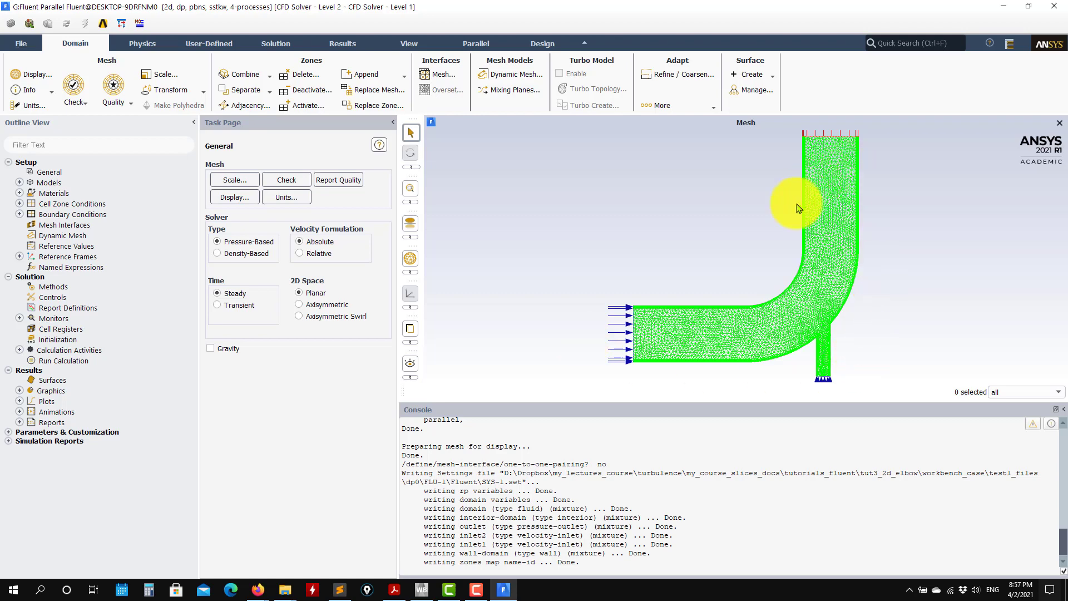
Switch to Acrobat Reader, highlight the domain scaling instruction in the problem definition, and return to Fluent.
left_click(394, 589)
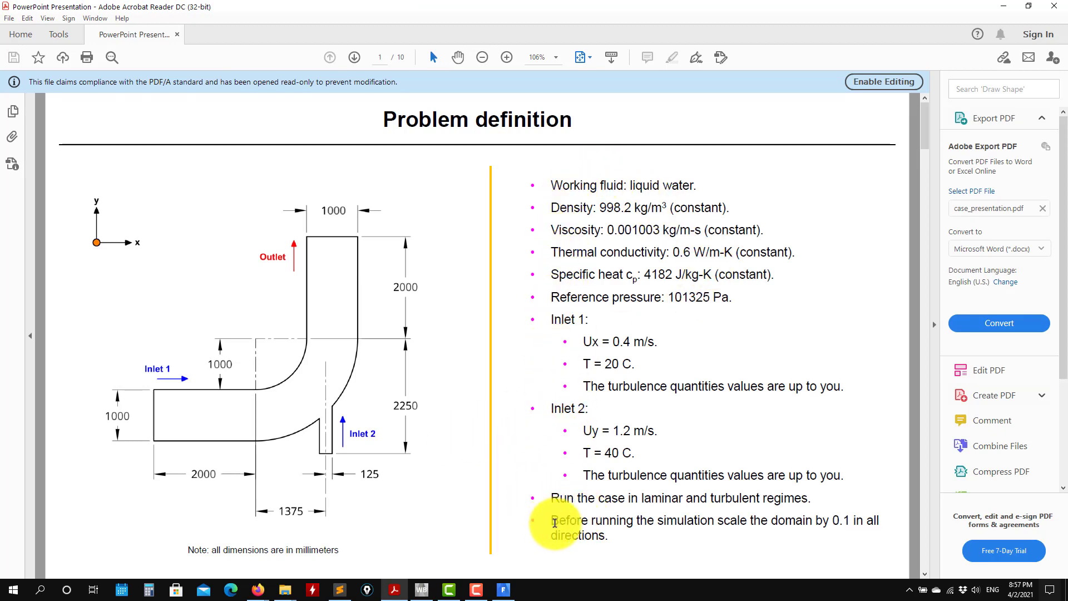
left_click_drag(548, 522, 613, 537)
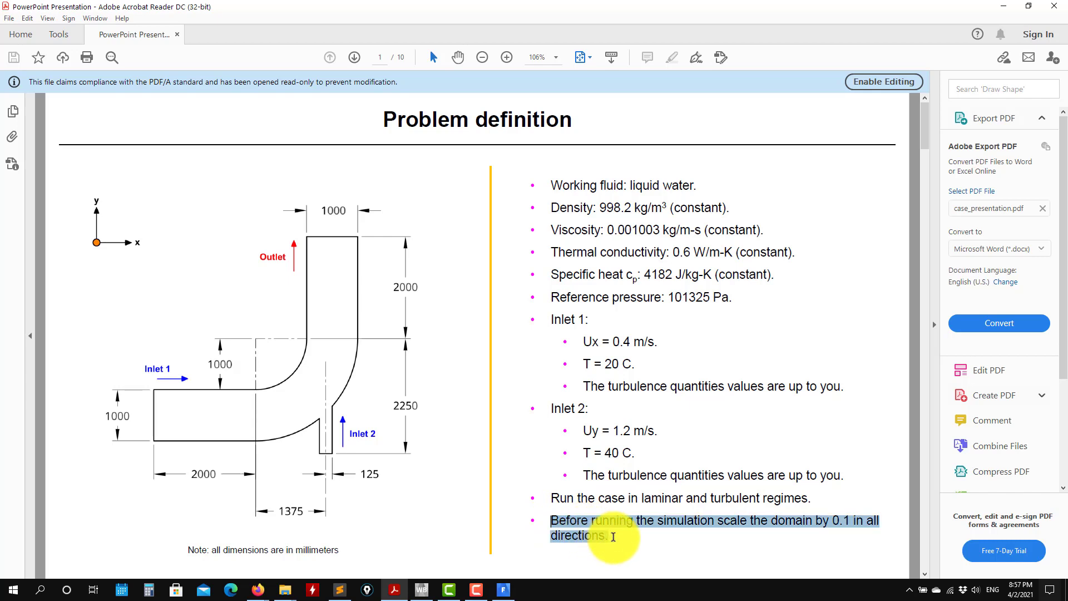
left_click(1006, 7)
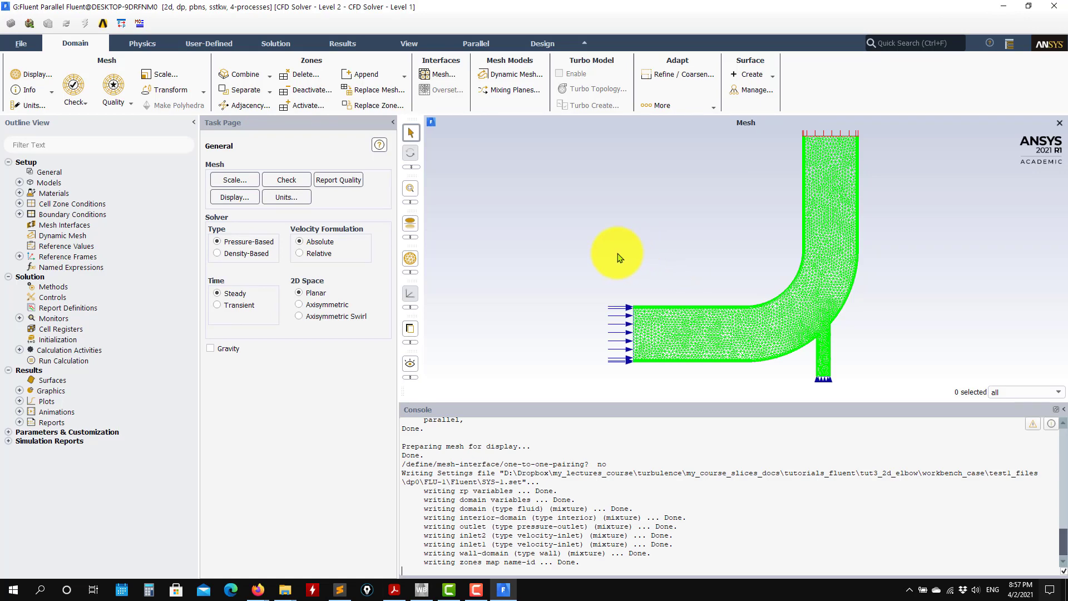
Scale the mesh using specified scaling factors of 0.1 in X and 0.1 in Y.
left_click(166, 76)
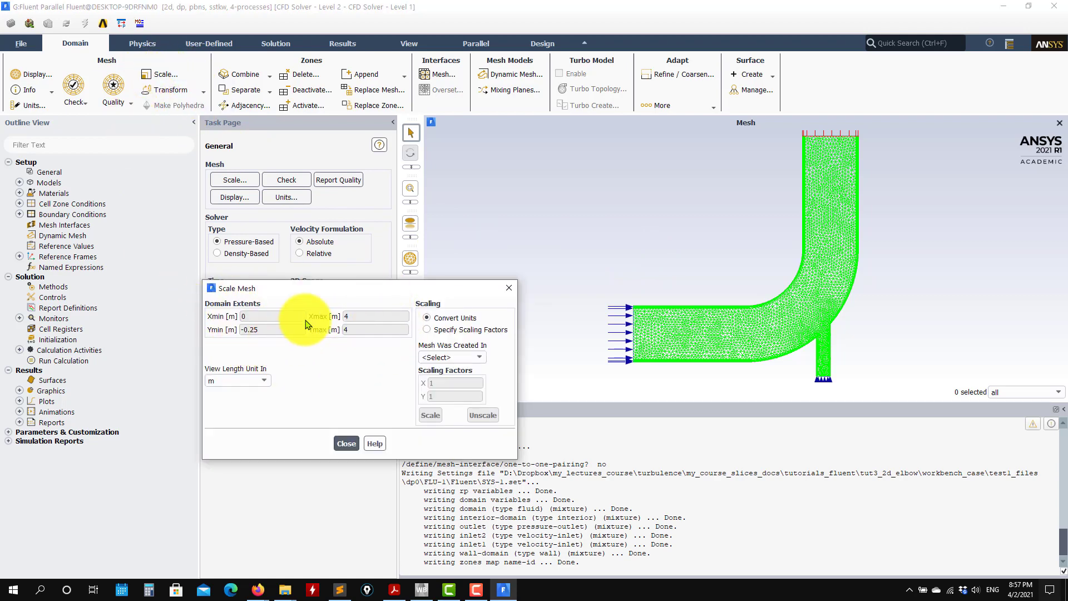
left_click_drag(370, 293, 318, 216)
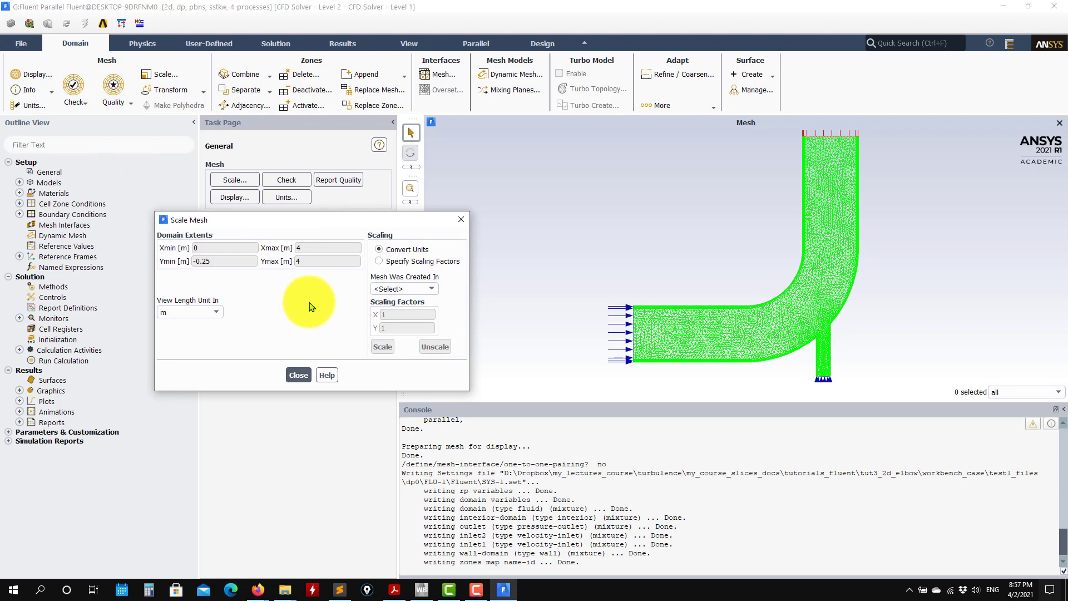
left_click(427, 290)
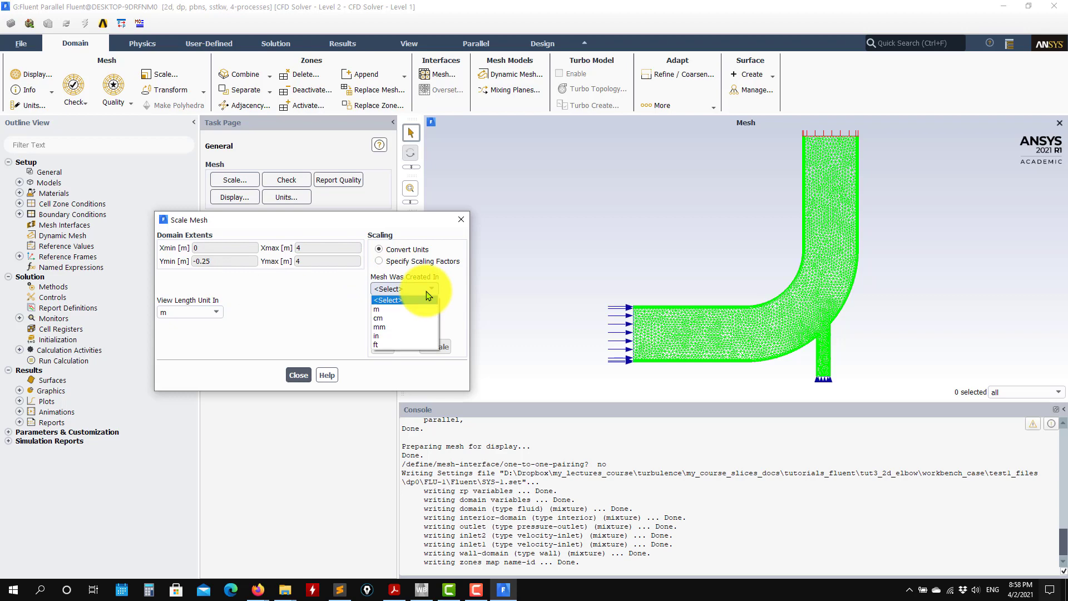
left_click(313, 310)
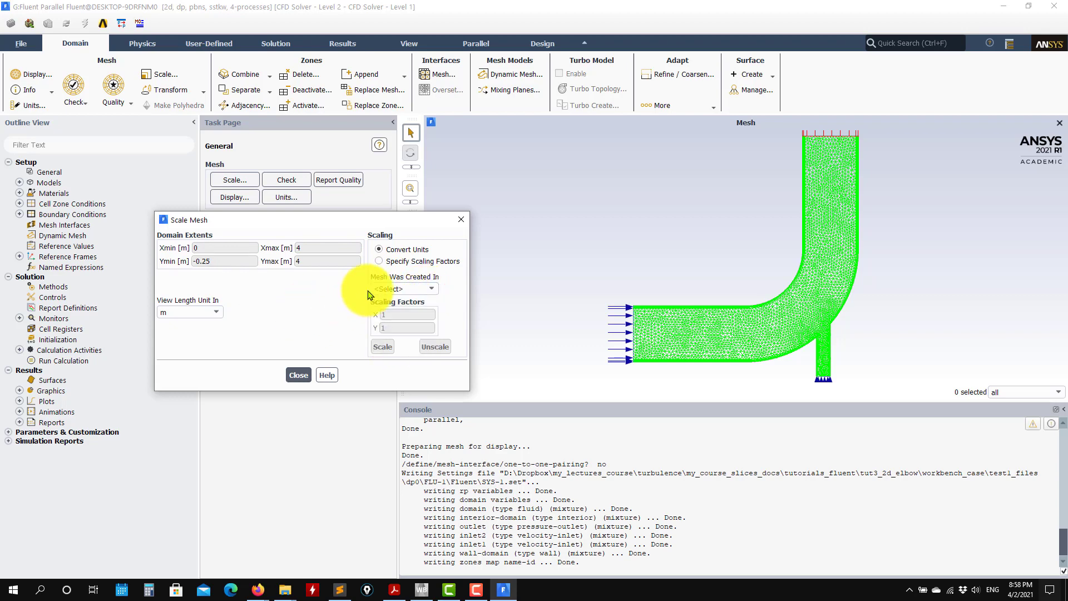
left_click(427, 262)
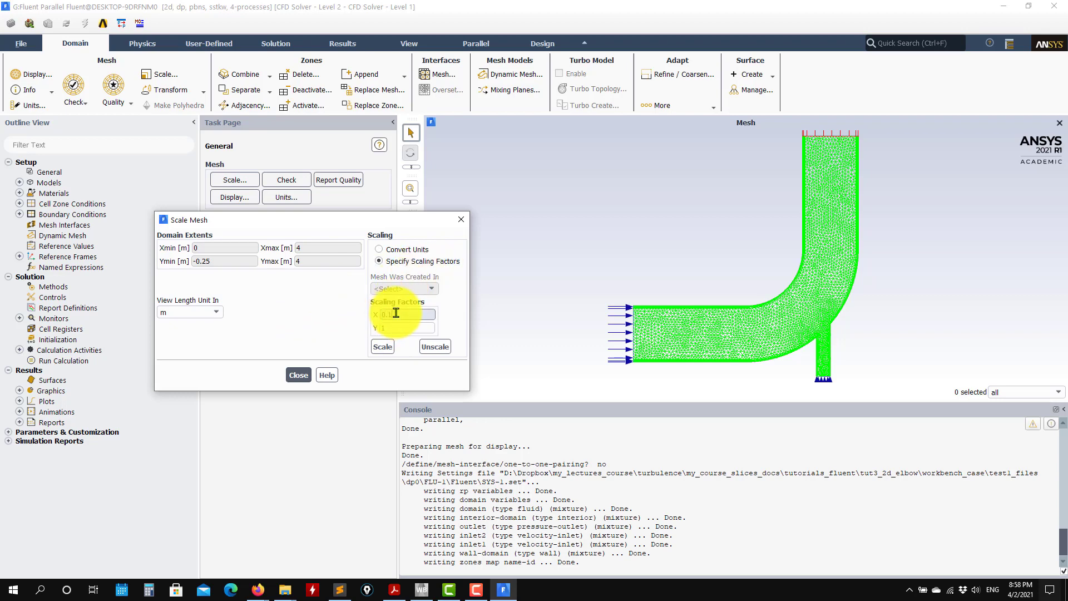
left_click(382, 327)
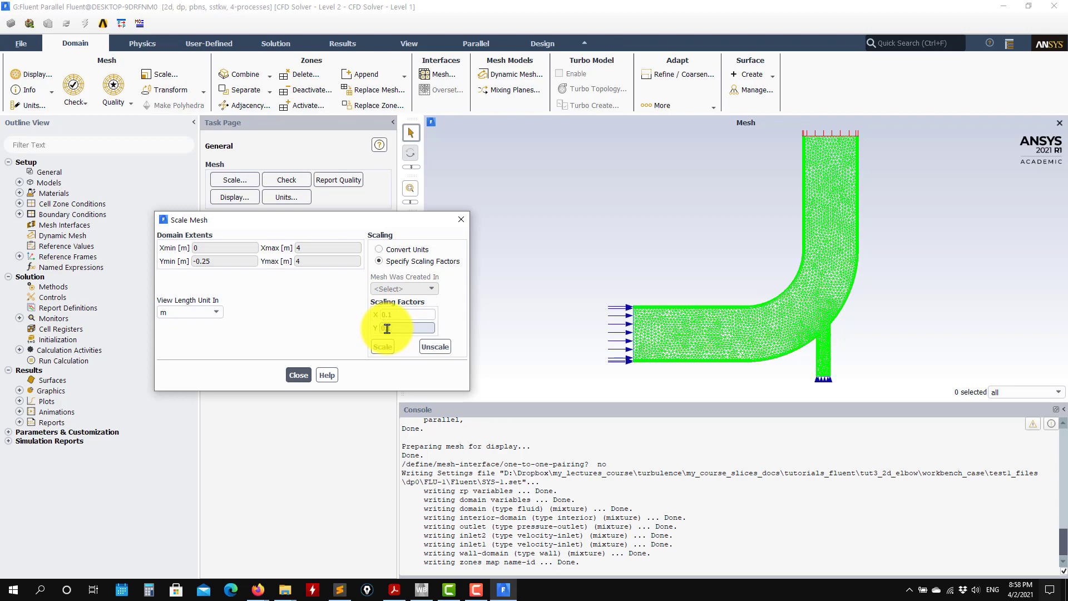
left_click(382, 347)
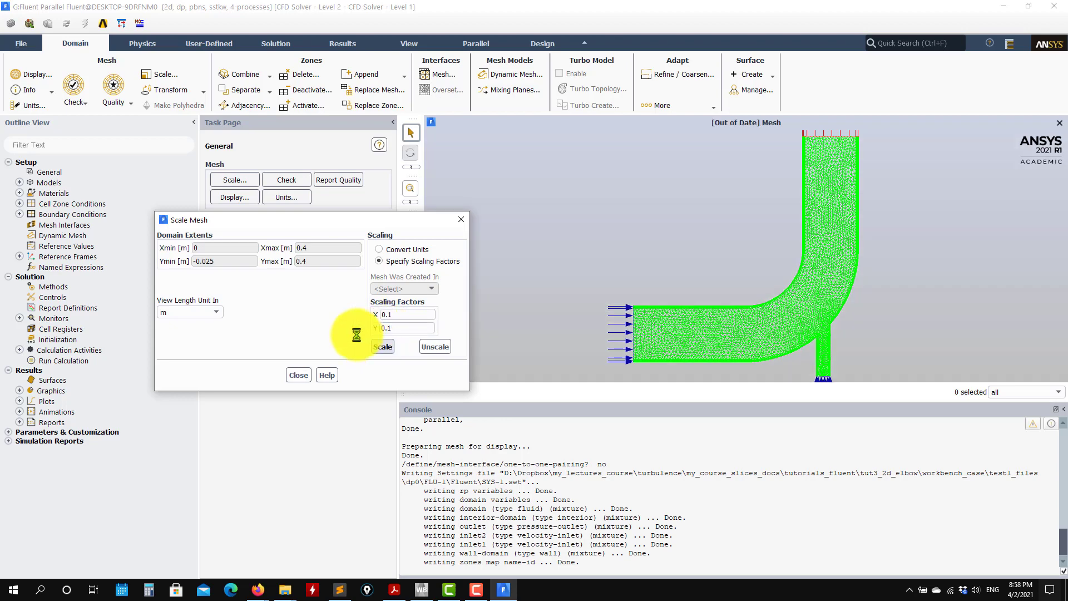
left_click(299, 376)
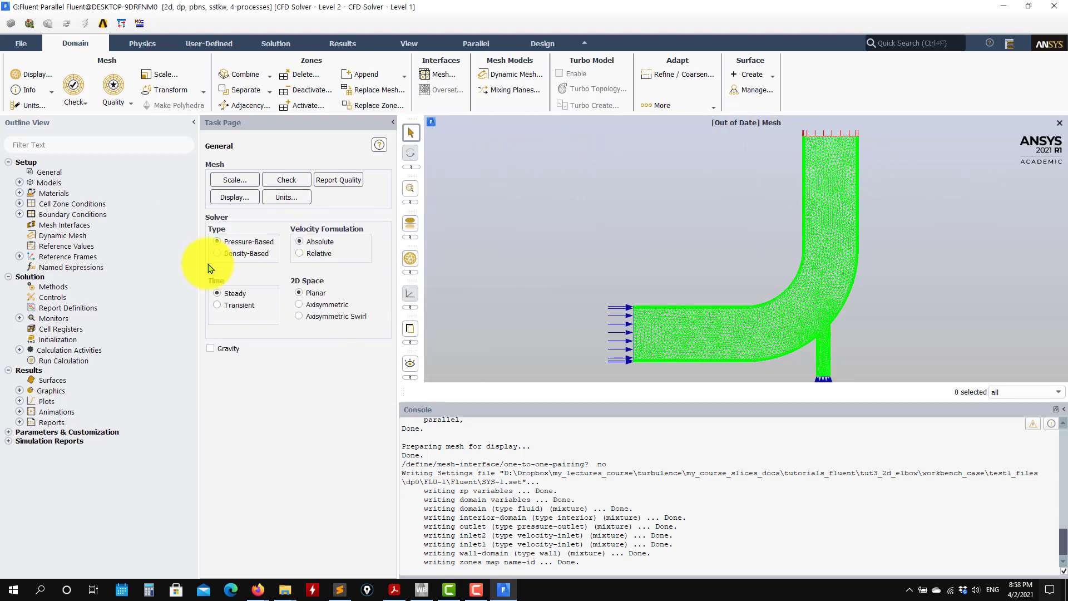
Redisplay the scaled mesh as a graphics object with both inlets, the outlet, the wall and the interior selected.
left_click(20, 390)
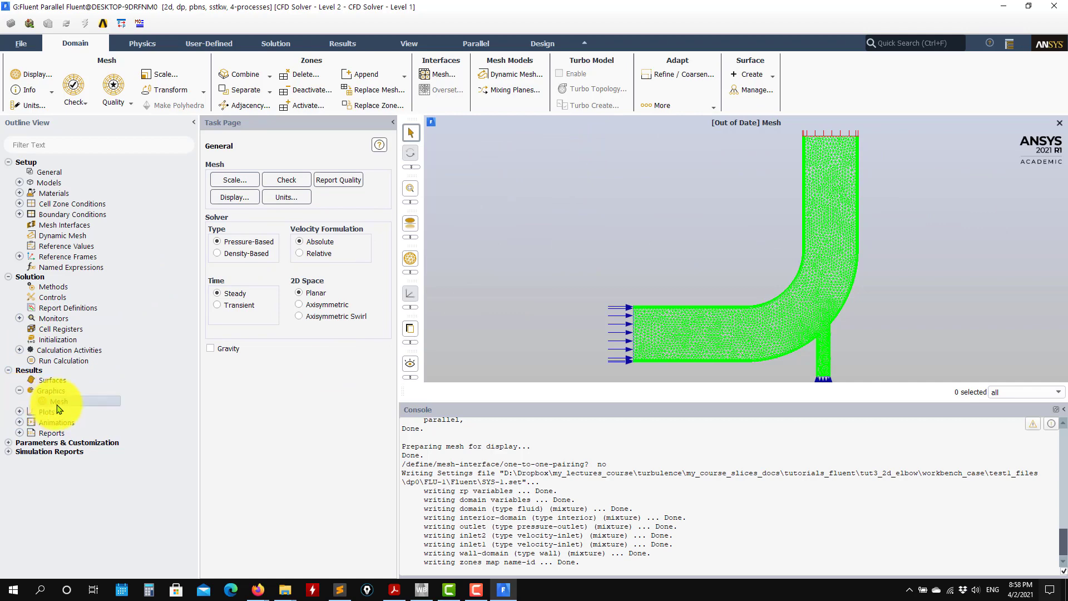
left_click(492, 426)
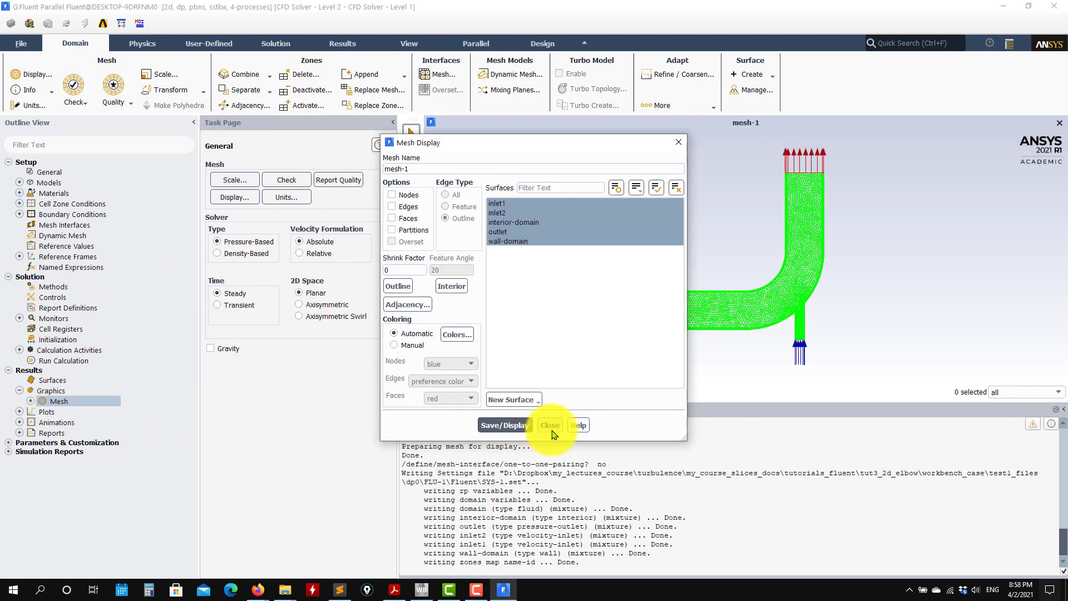
left_click(547, 426)
Check the scaled domain extents against the dimensions in the problem definition PDF.
left_click(164, 77)
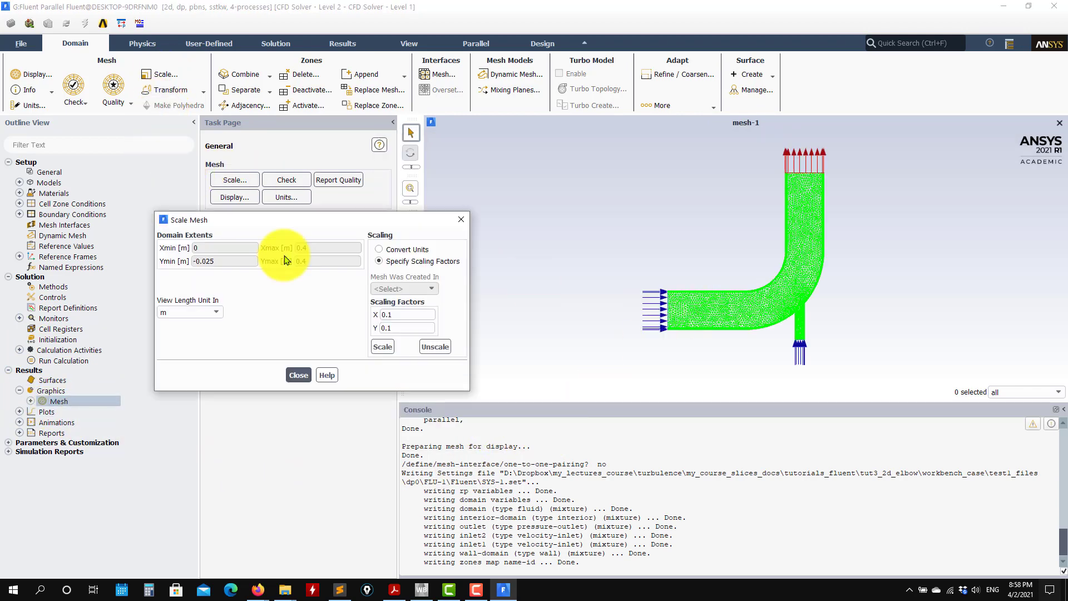
left_click(392, 588)
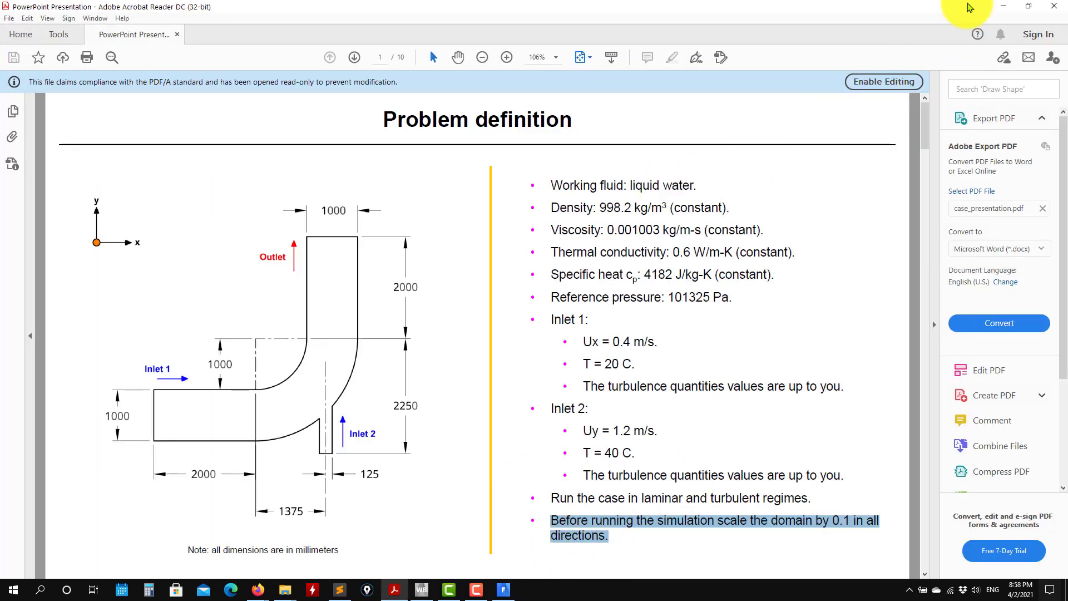
left_click(1005, 7)
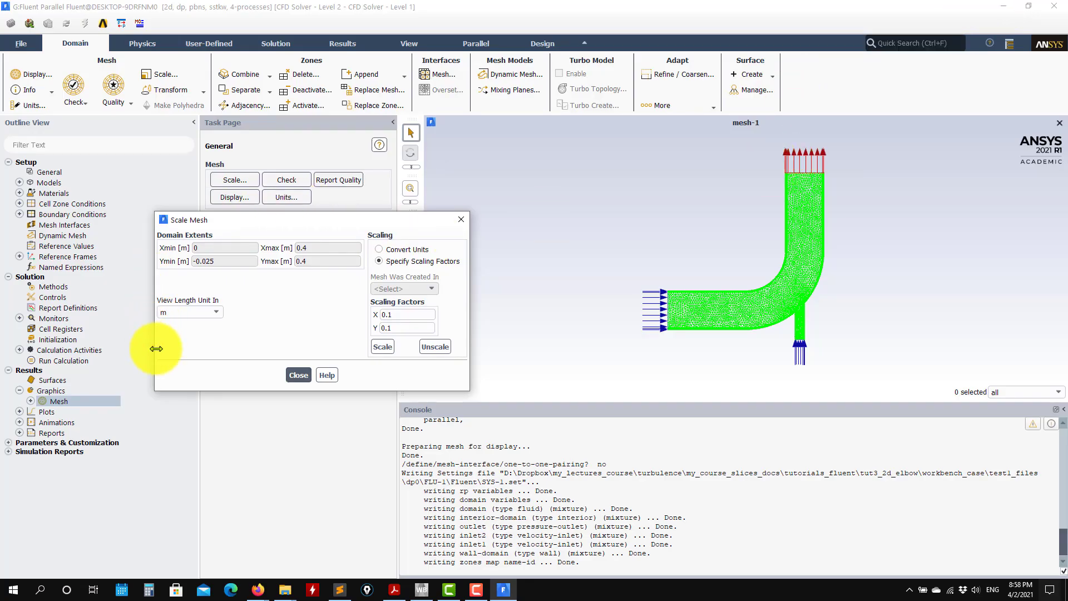
left_click(300, 376)
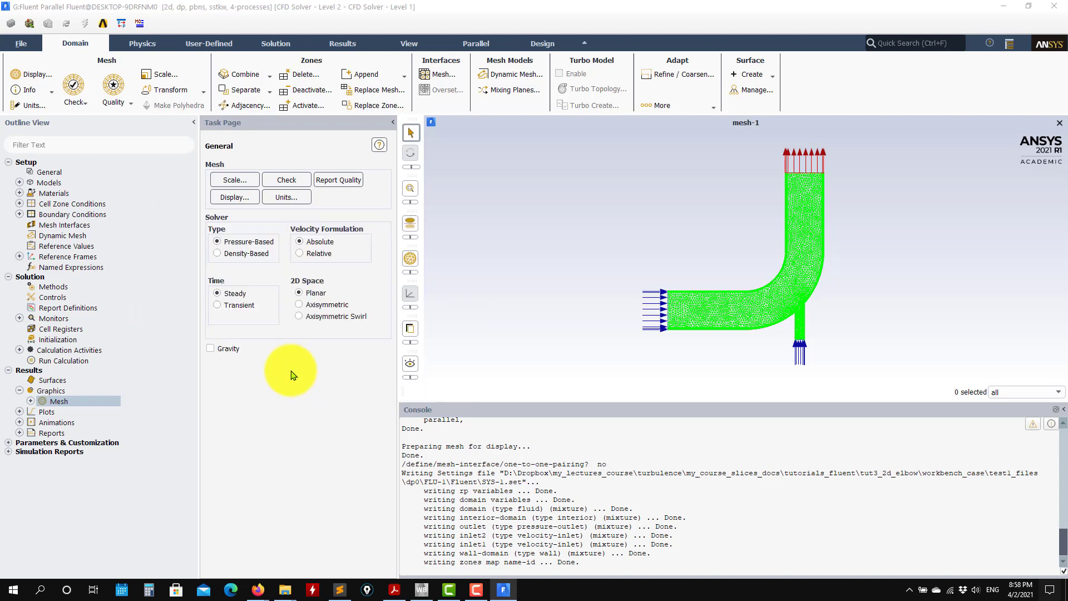
left_click(204, 93)
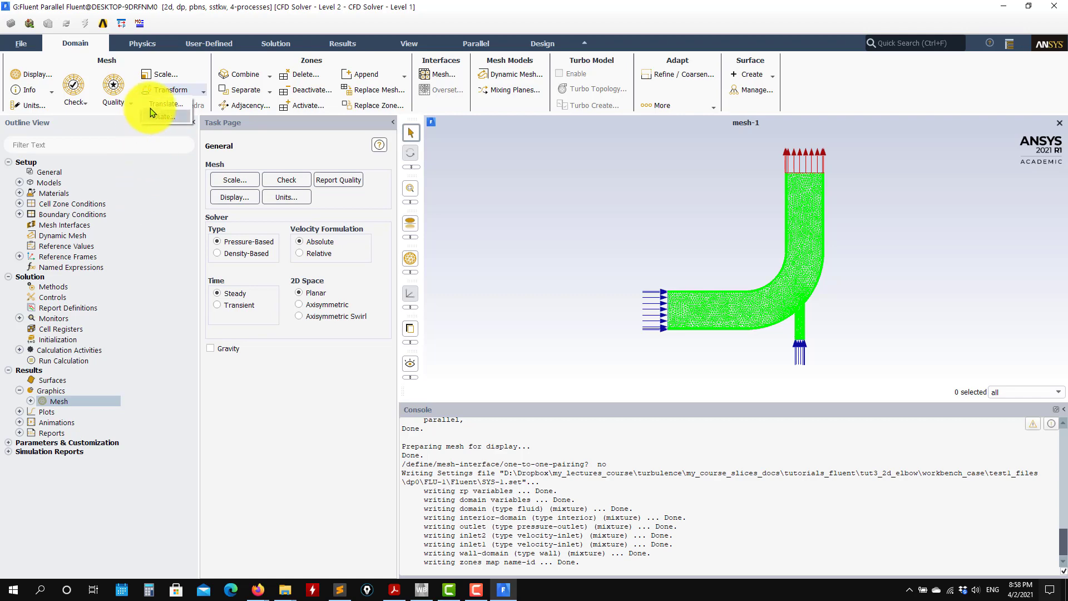
left_click(292, 454)
Evaluate the mesh quality and highlight the minimum orthogonal quality value in the console.
left_click(122, 110)
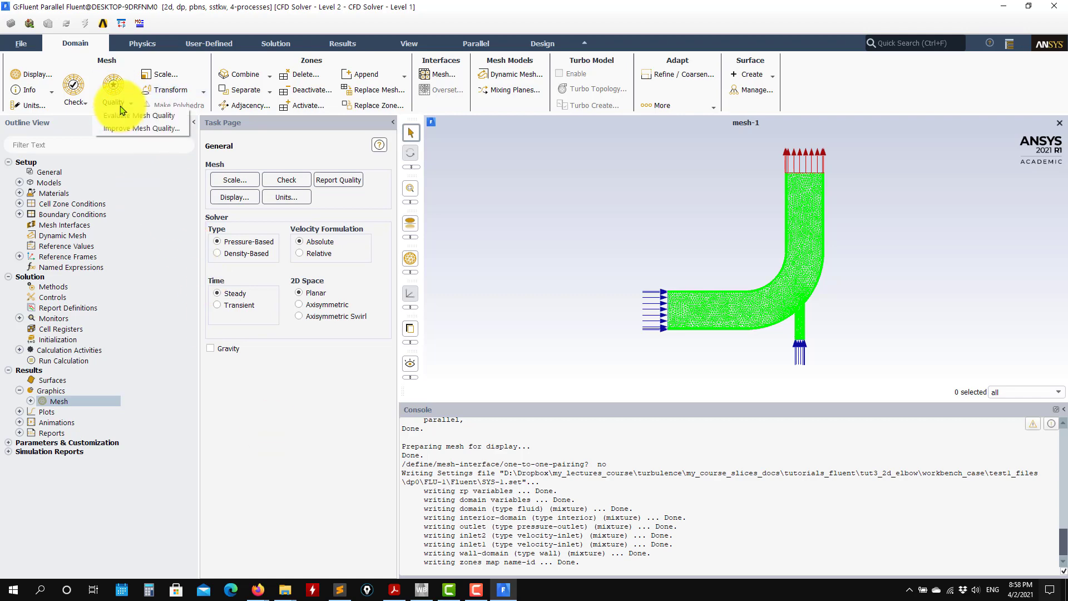
left_click(133, 118)
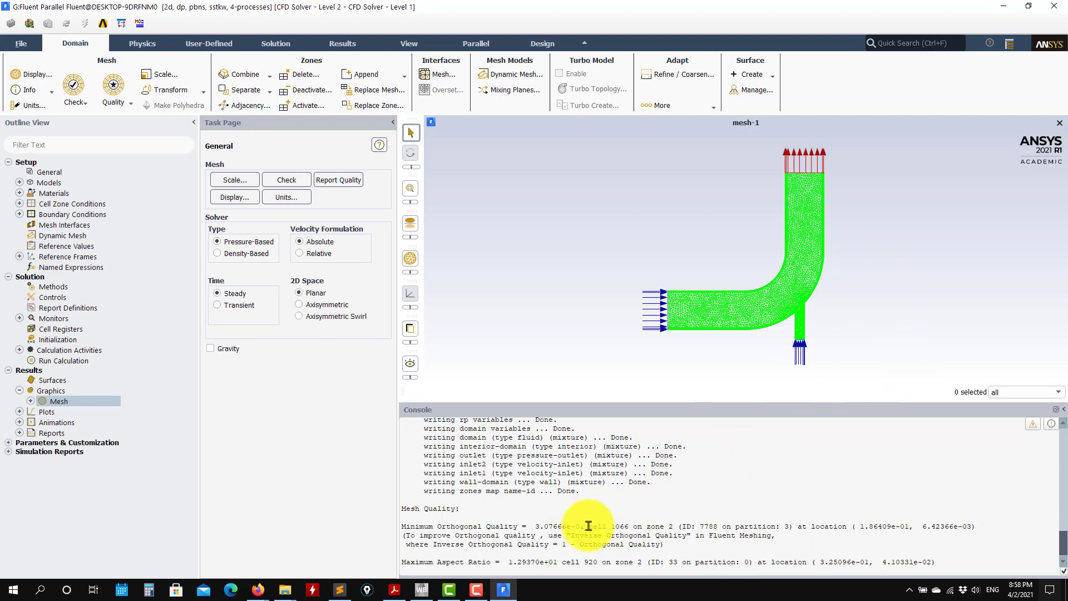
left_click_drag(586, 528, 538, 528)
left_click_drag(583, 526, 536, 526)
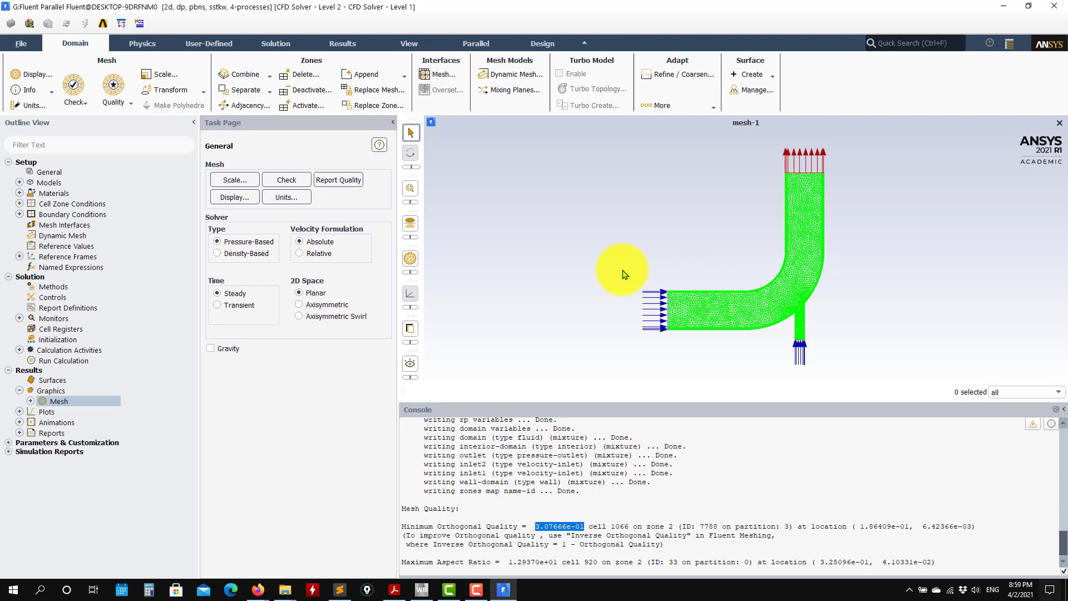
Report the mesh size in the console and look over the other available mesh information reports.
left_click(53, 97)
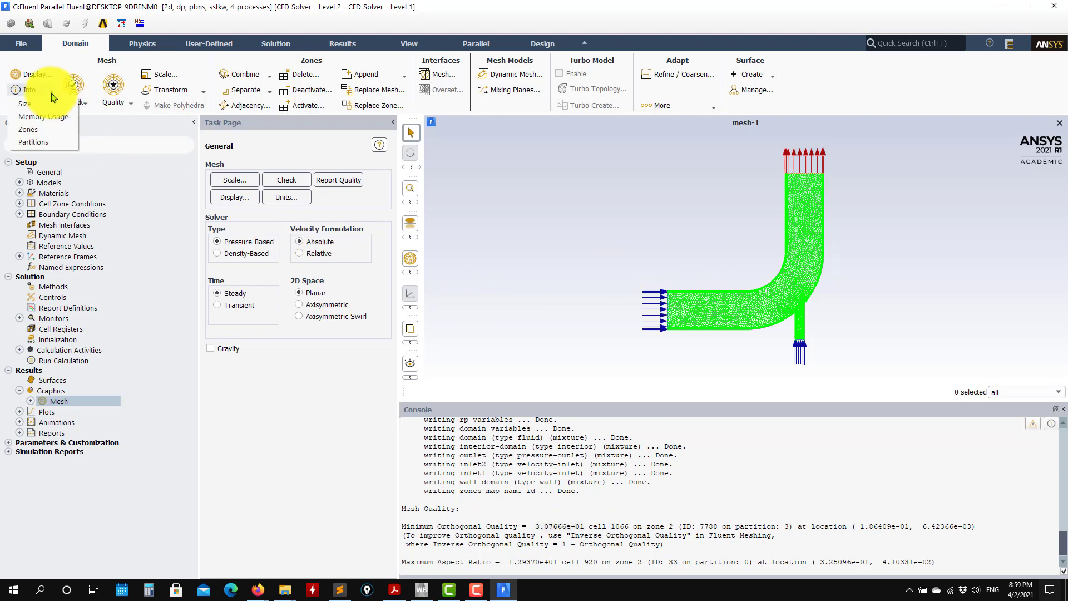
left_click(32, 105)
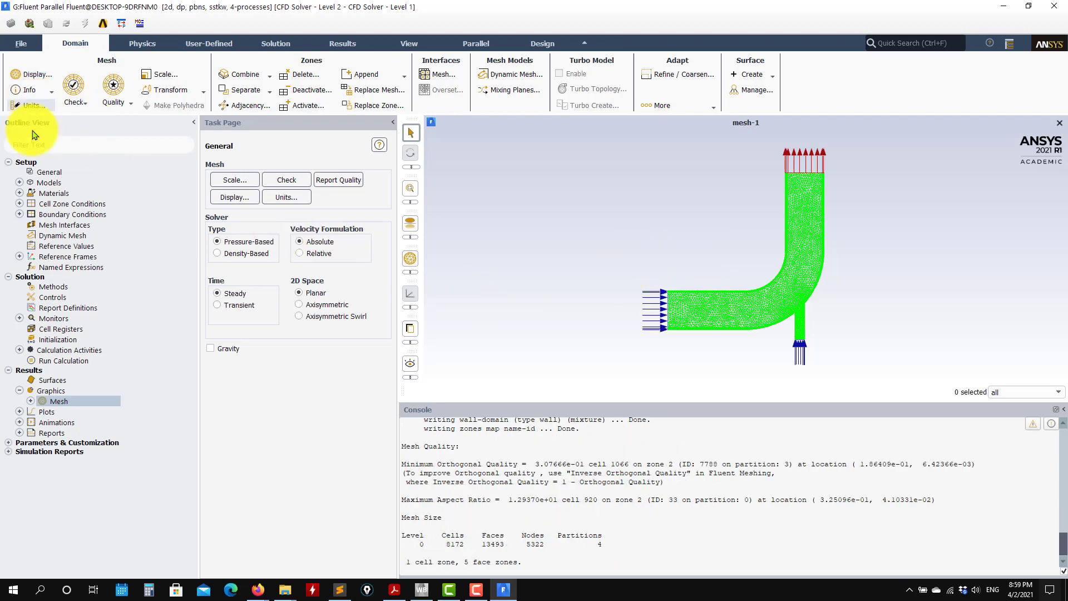
left_click(45, 93)
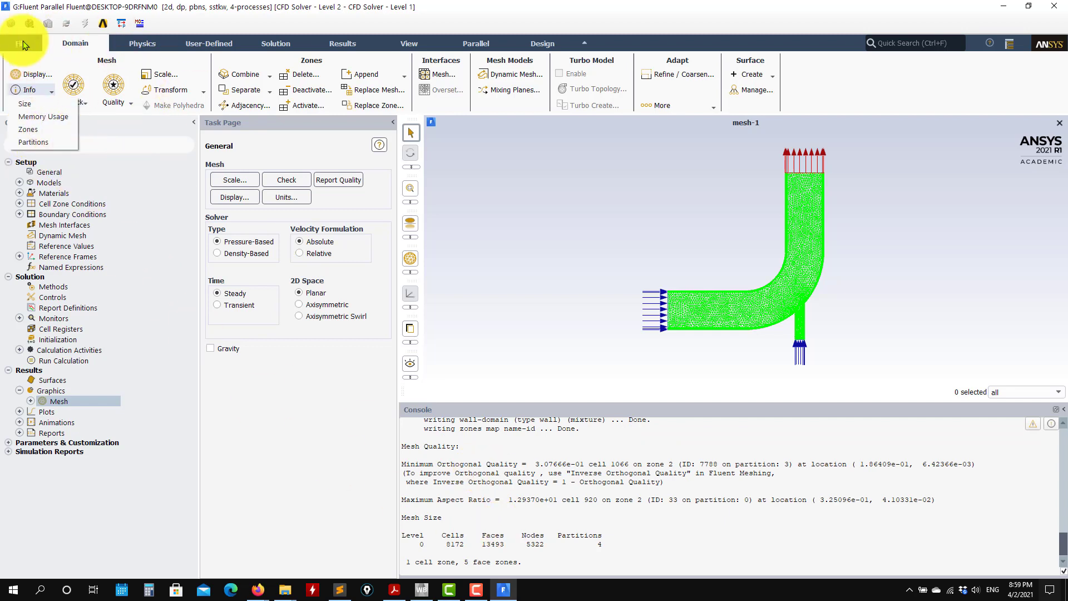
left_click(551, 295)
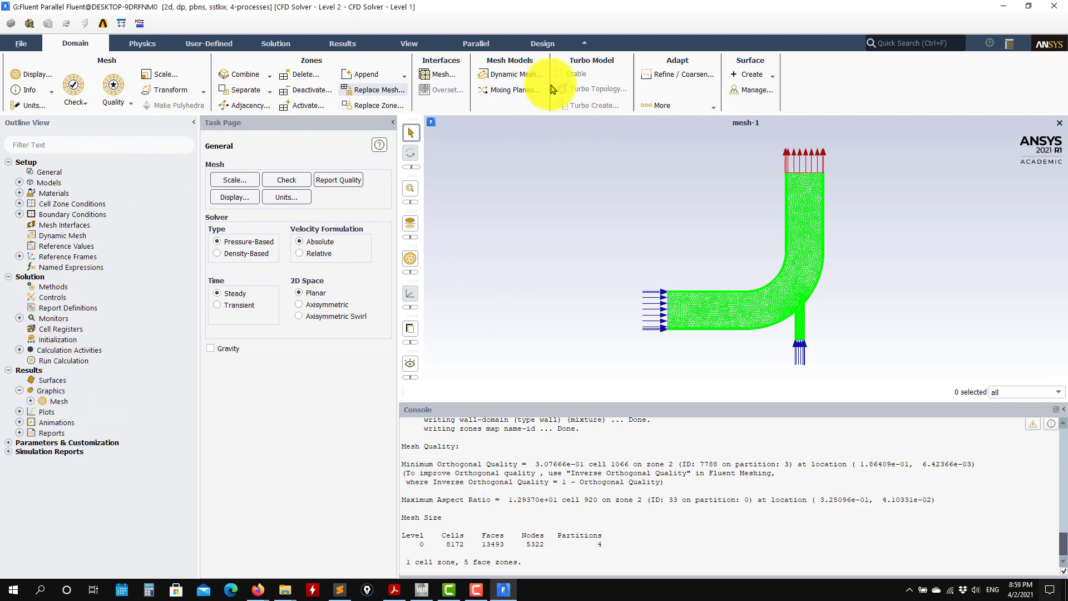
left_click(142, 43)
left_click(209, 43)
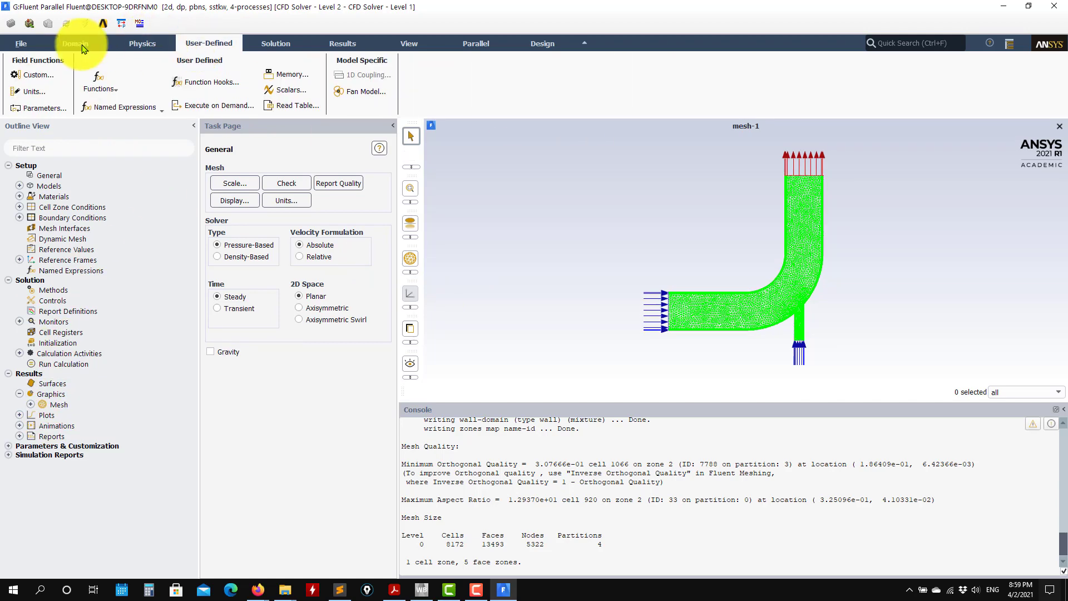
Look up the working fluid in the problem definition PDF and highlight it, returning to Fluent.
left_click(85, 48)
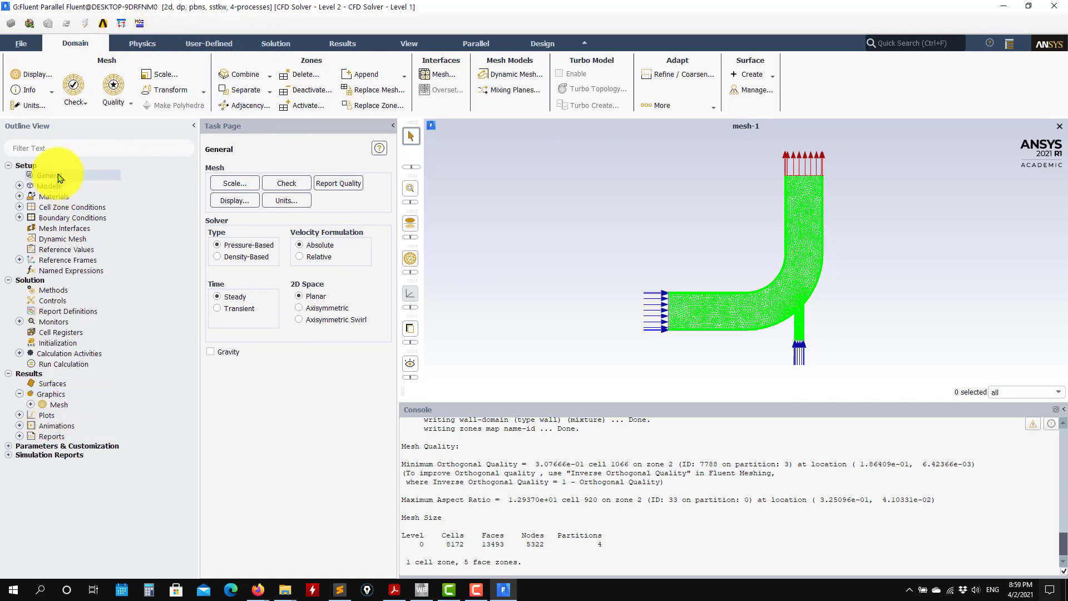
left_click(395, 591)
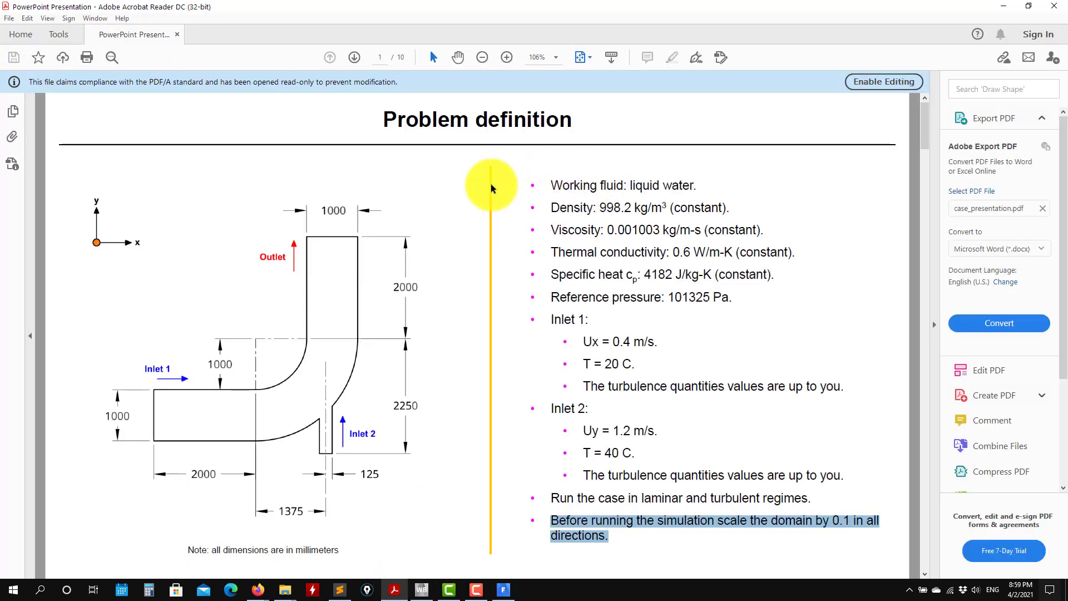
left_click(635, 184)
left_click_drag(697, 192, 700, 189)
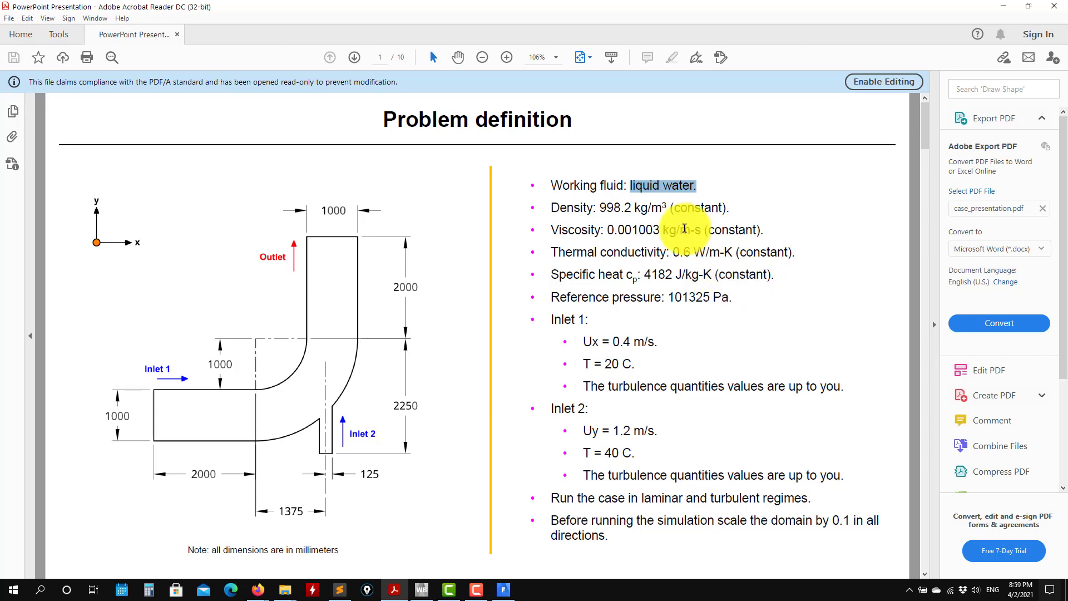
left_click(1005, 7)
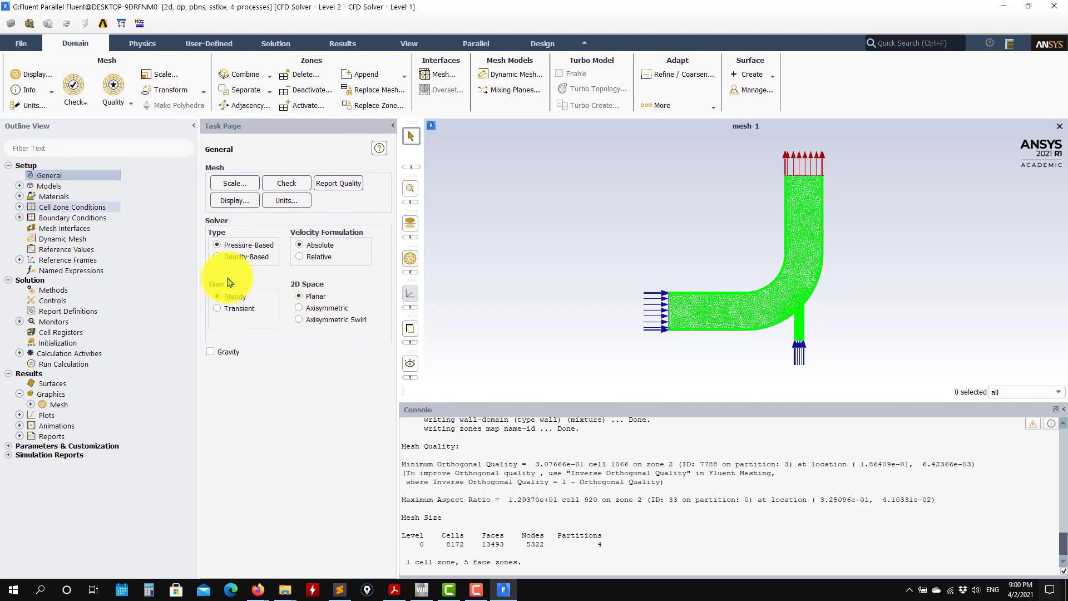
Consult the Inlet 2 temperature in the problem definition PDF and turn on the energy equation model in Fluent.
left_click(19, 187)
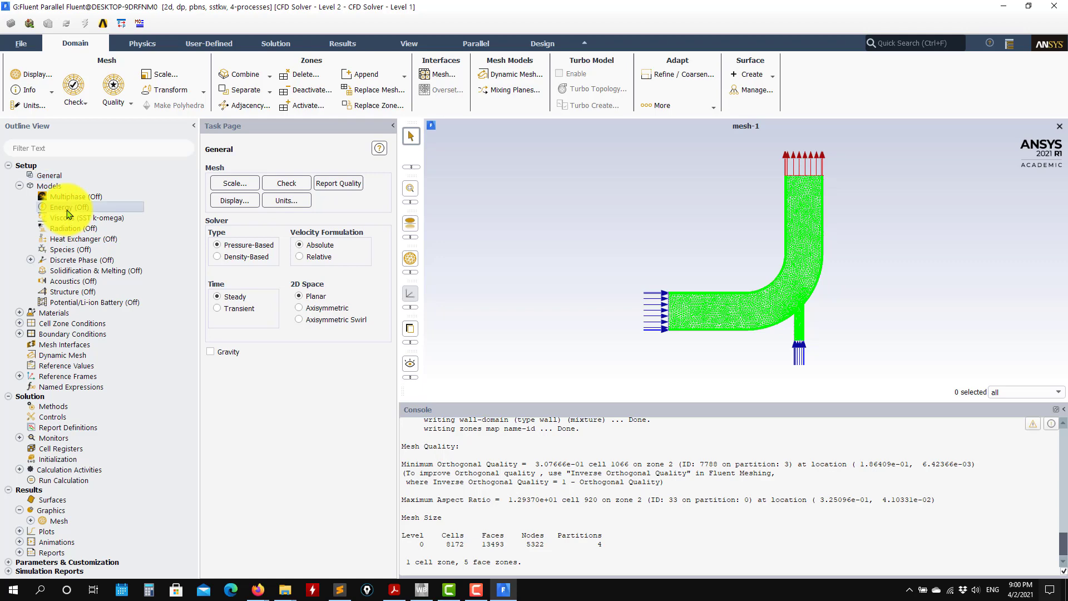
double_click(67, 208)
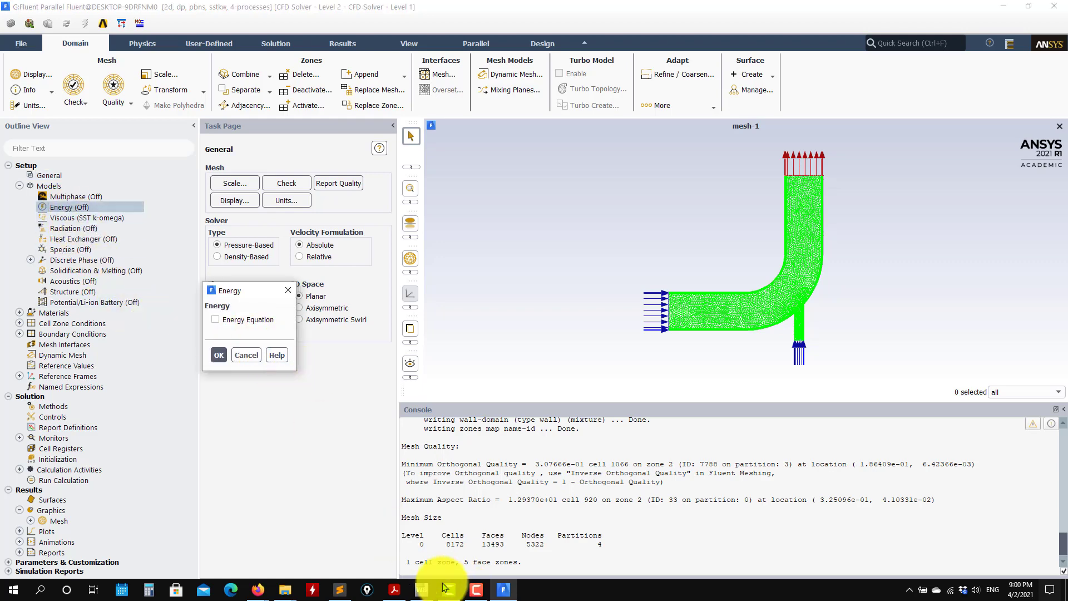
left_click(394, 589)
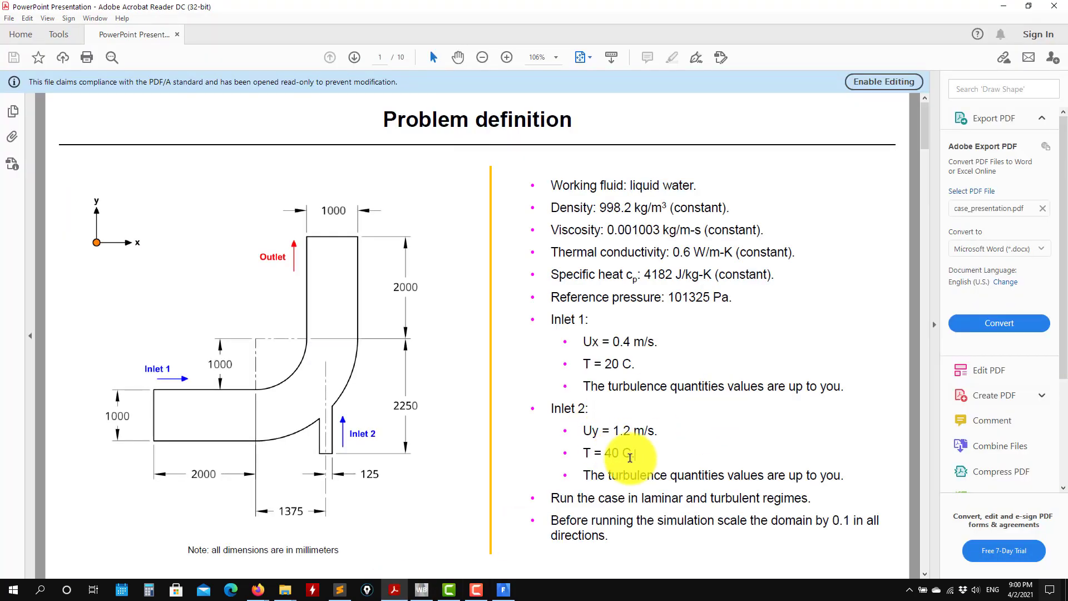
left_click_drag(631, 458, 582, 453)
left_click(1002, 7)
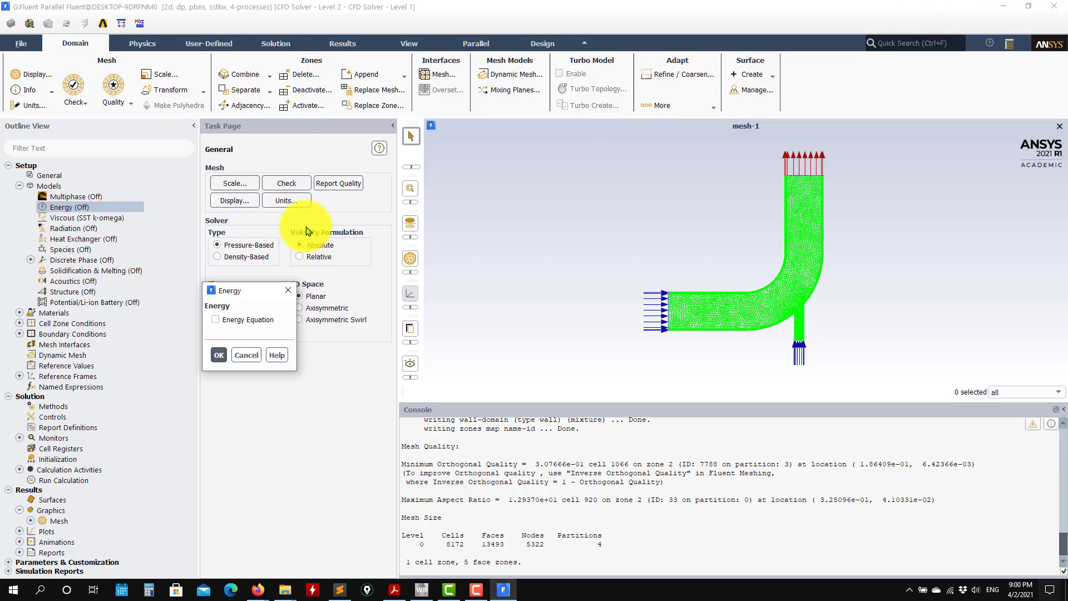
left_click(270, 318)
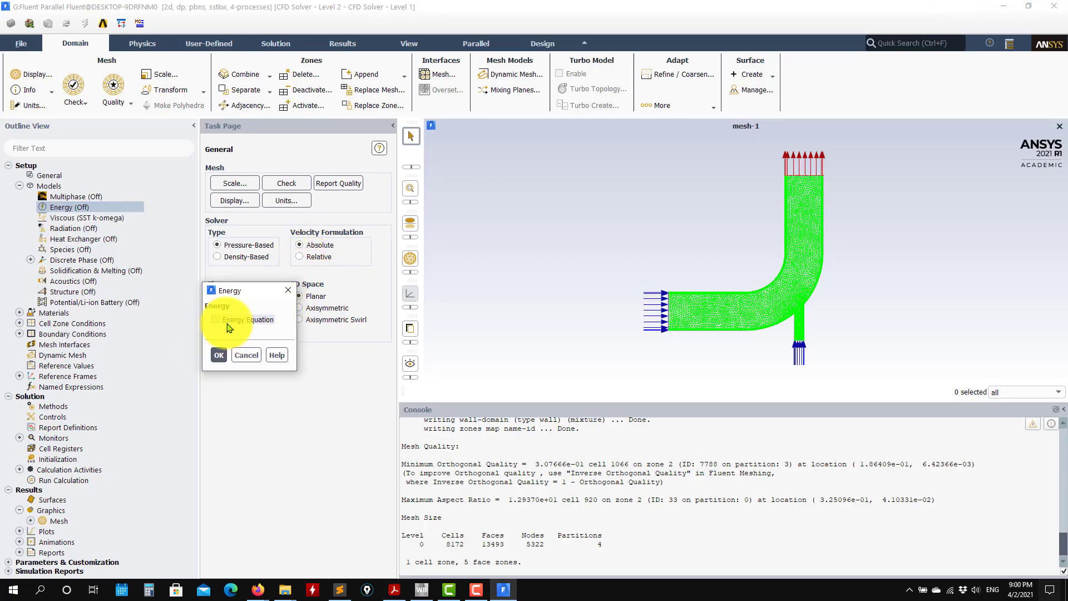
left_click(220, 355)
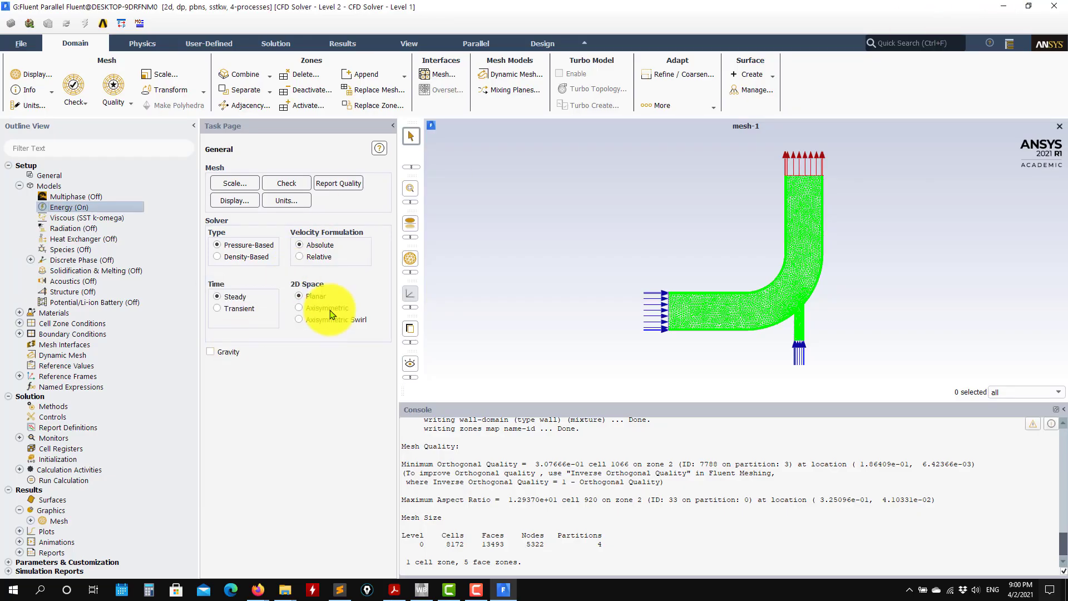
Edit the fluid material air, renaming it "banab" and overwriting the original material.
left_click(20, 314)
left_click(30, 323)
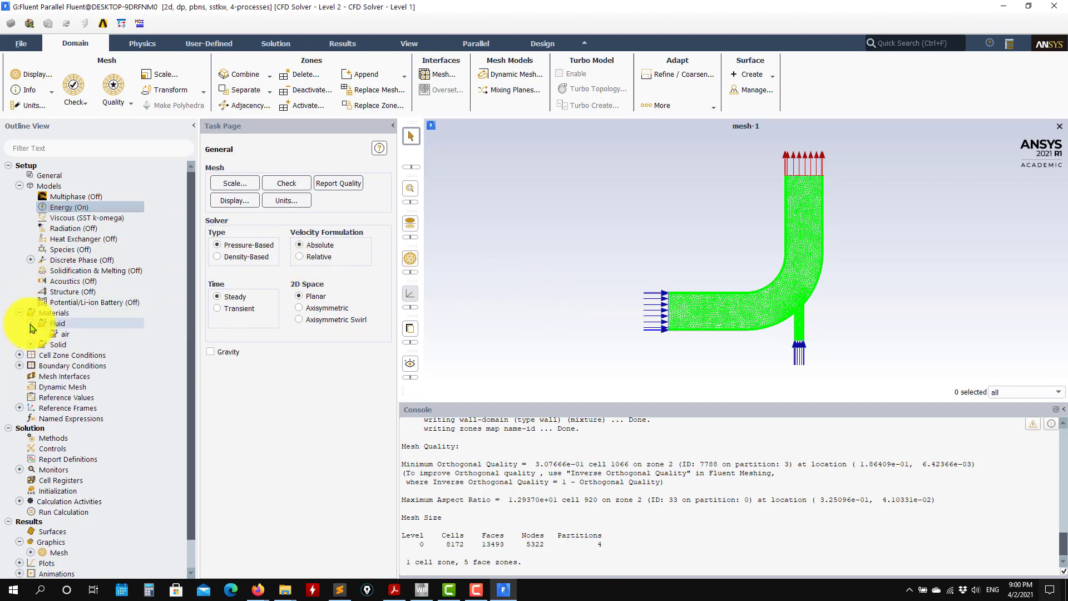
double_click(60, 327)
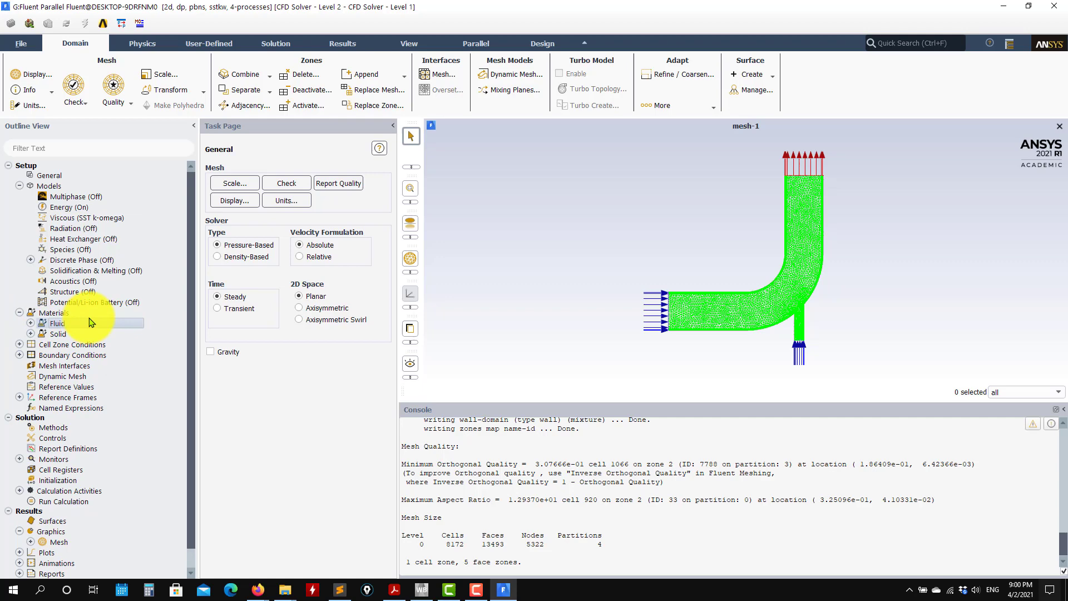
double_click(54, 313)
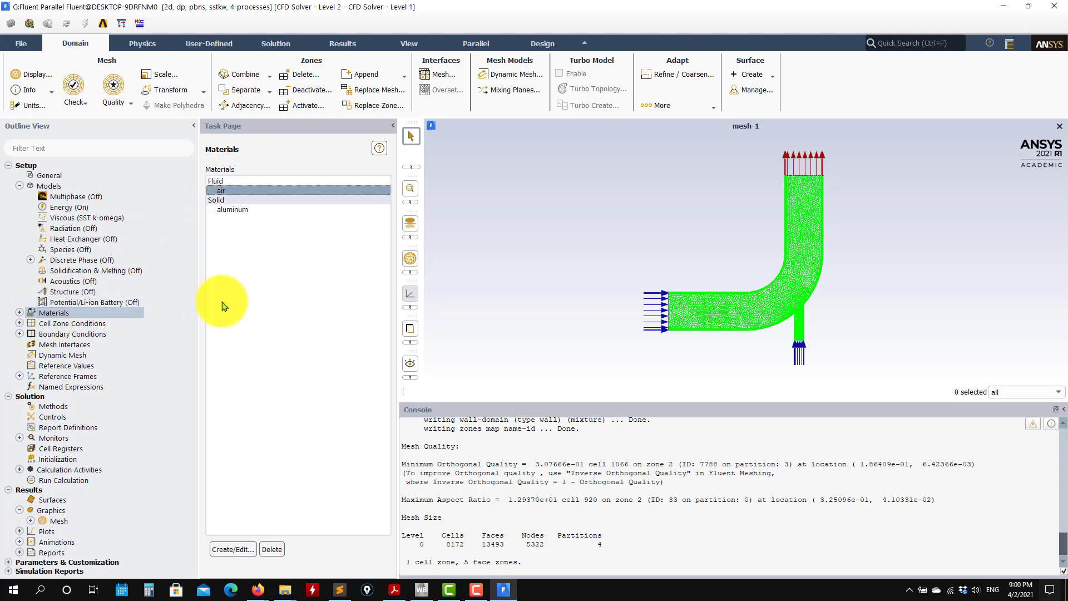
left_click(233, 550)
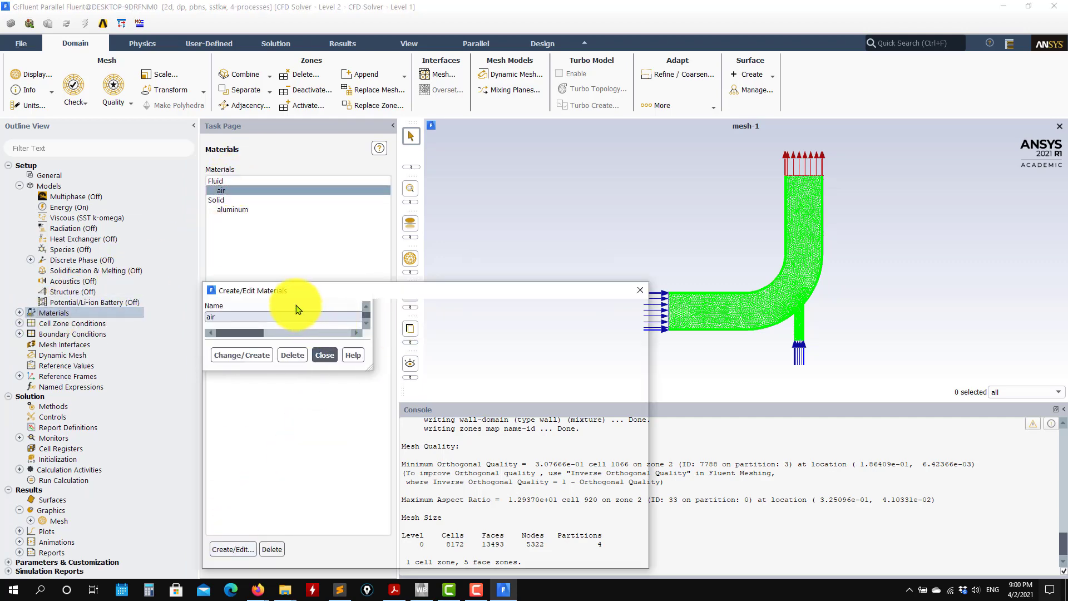
left_click_drag(311, 291, 501, 103)
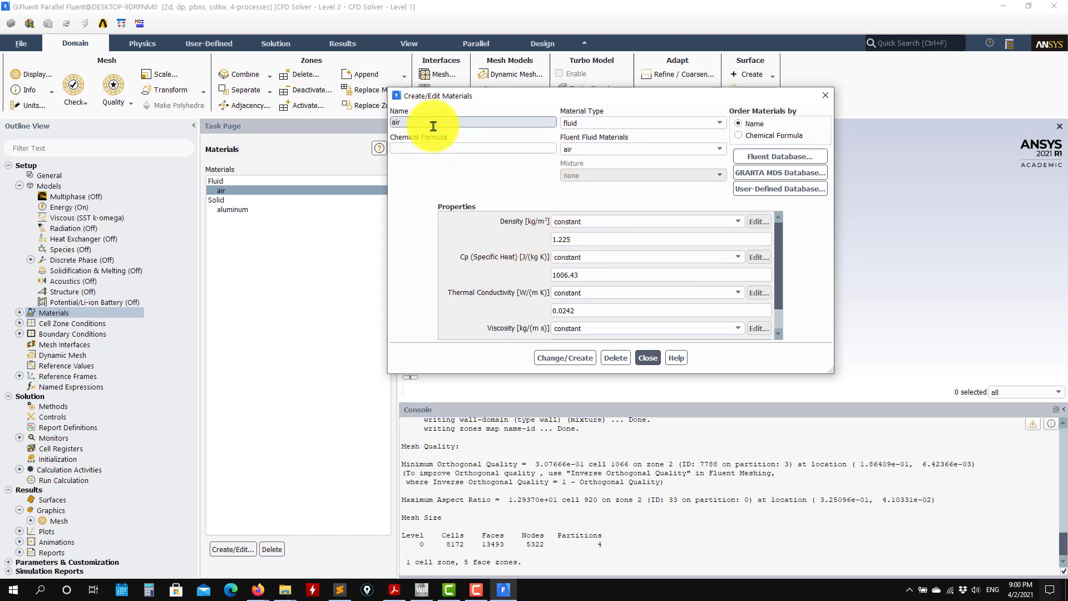
double_click(452, 126)
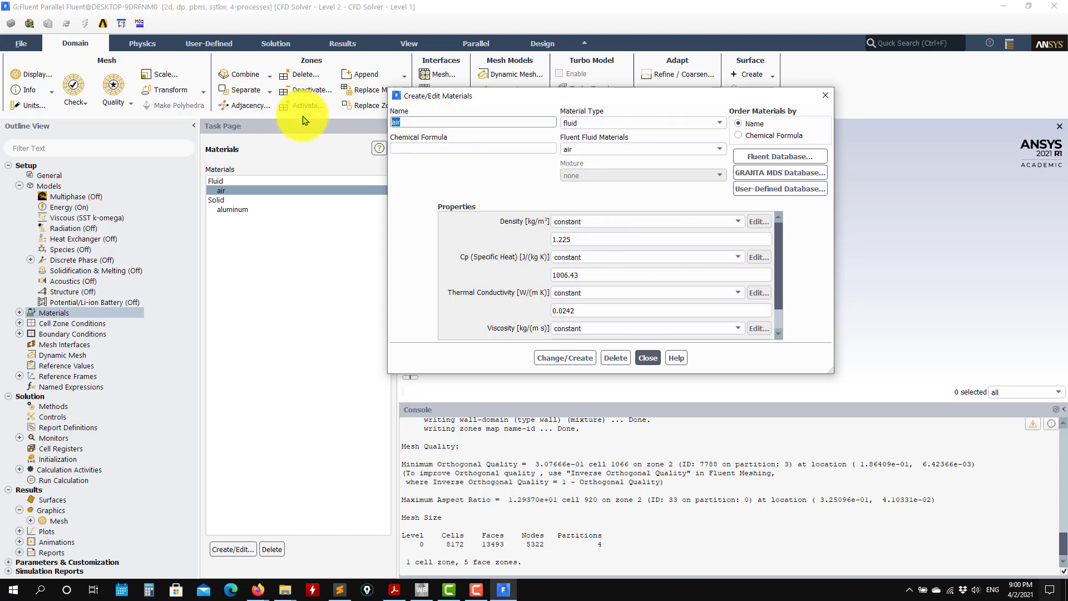
type("banab")
left_click(567, 358)
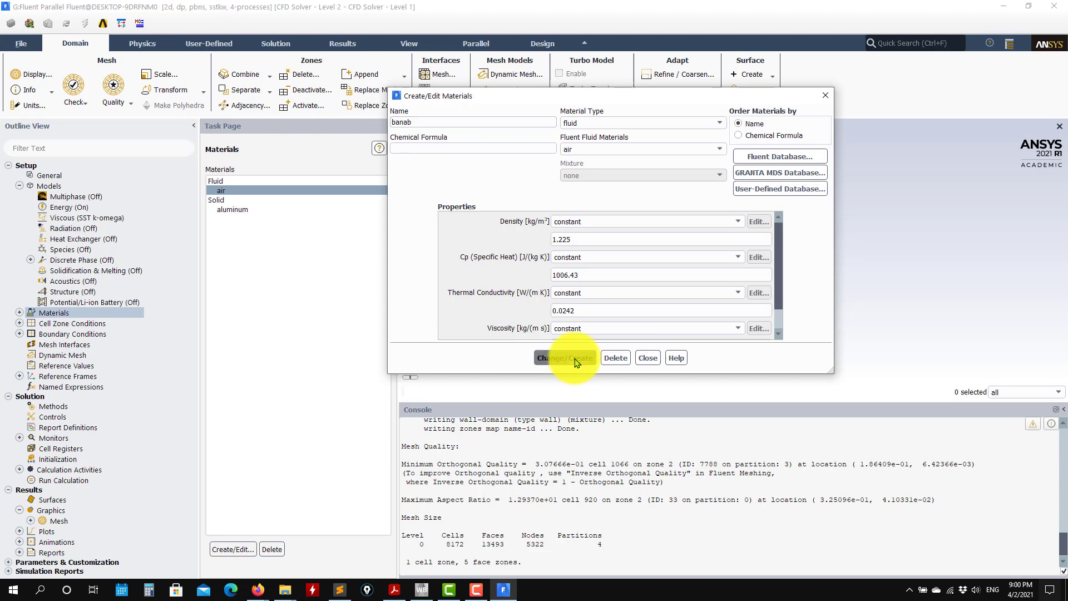
left_click(520, 307)
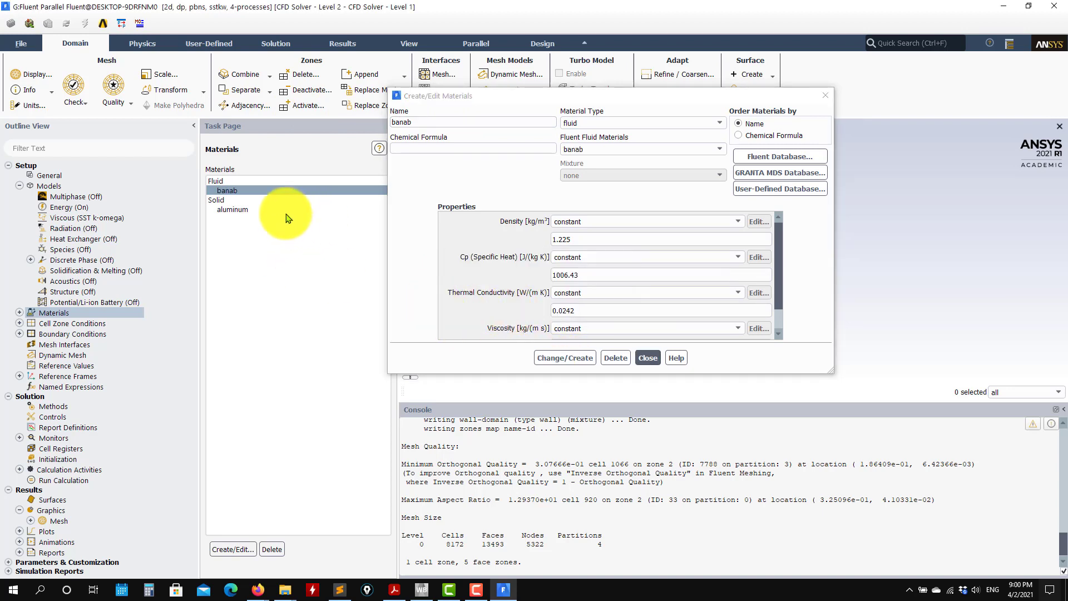
Correct the fluid material's name to "banana", overwriting the misspelled entry.
double_click(432, 123)
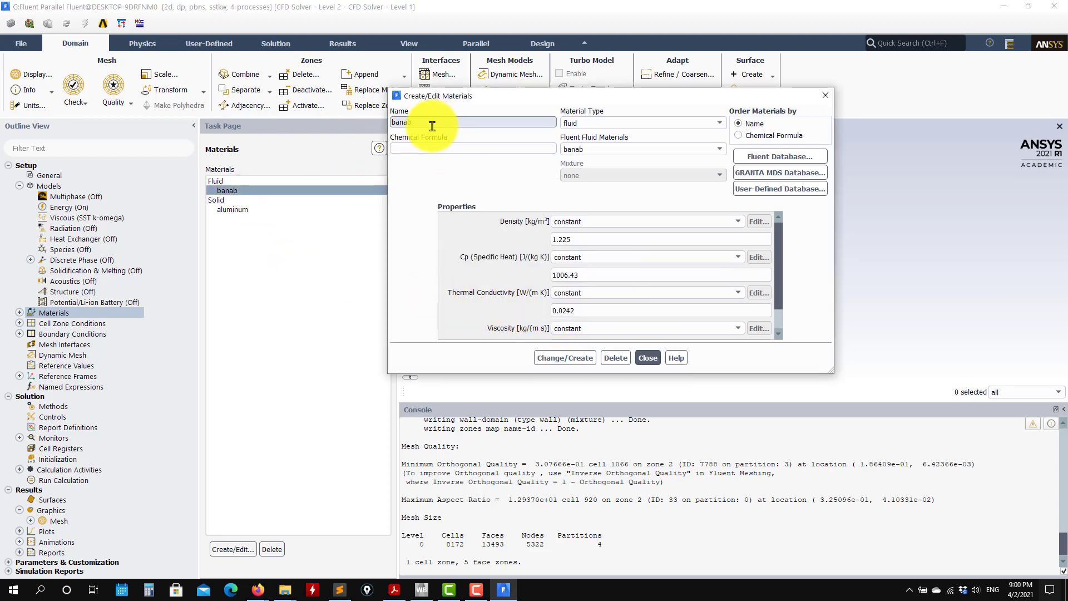
type("banana")
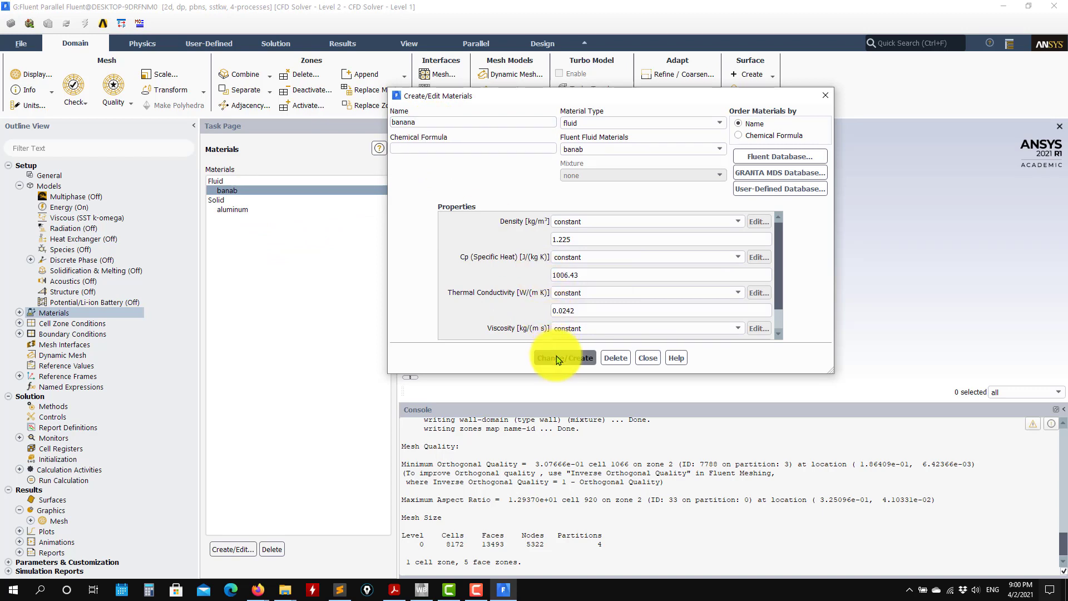
left_click(565, 358)
left_click(535, 308)
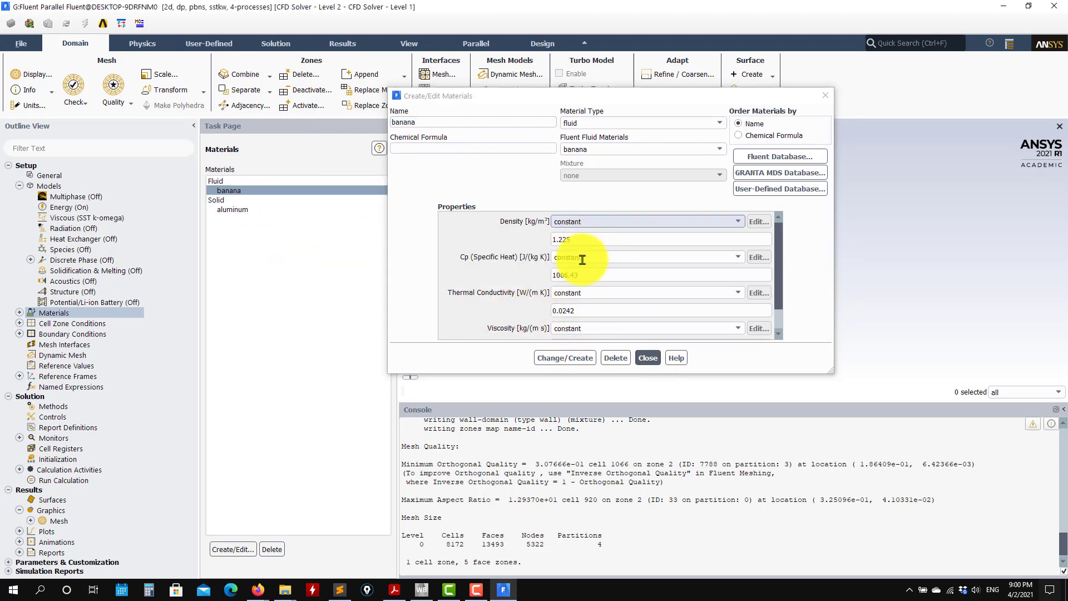
left_click(642, 362)
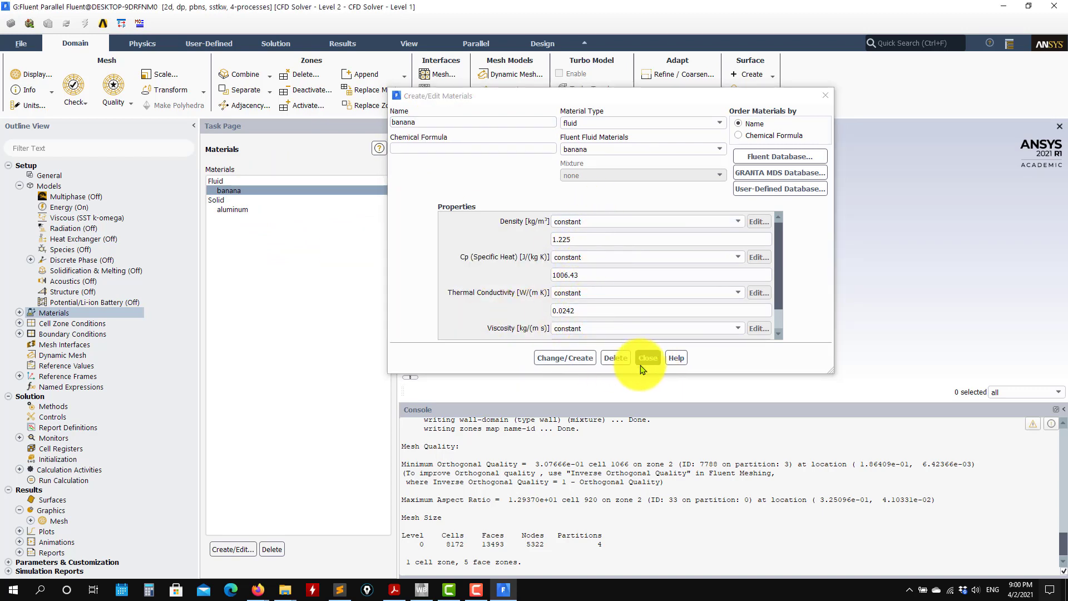
Copy the fluid water-liquid (h2o<l>) from the Fluent database into the case materials.
left_click(768, 157)
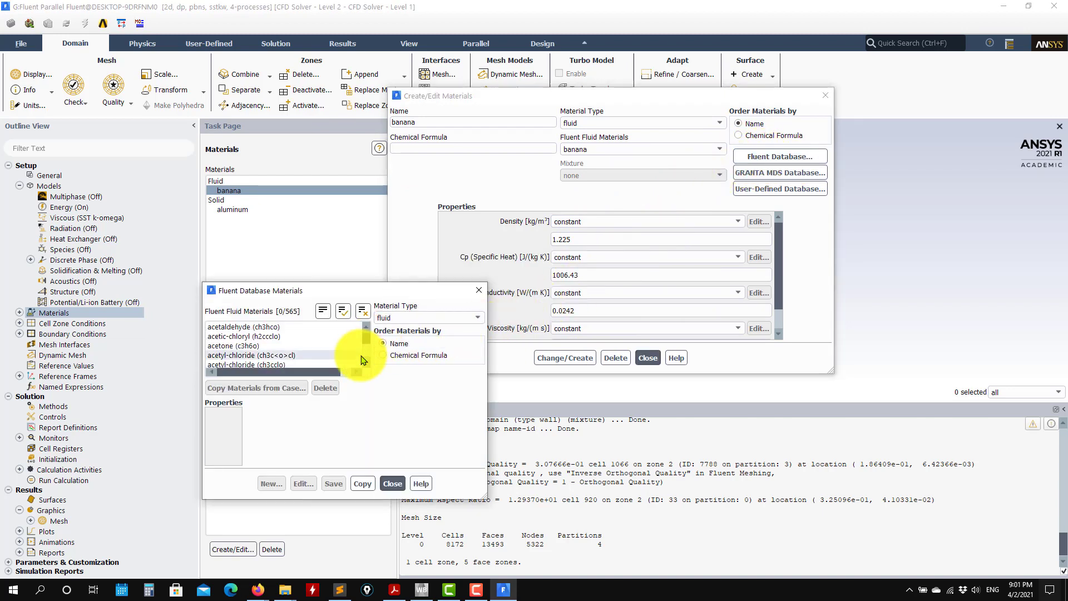
left_click_drag(367, 352, 357, 374)
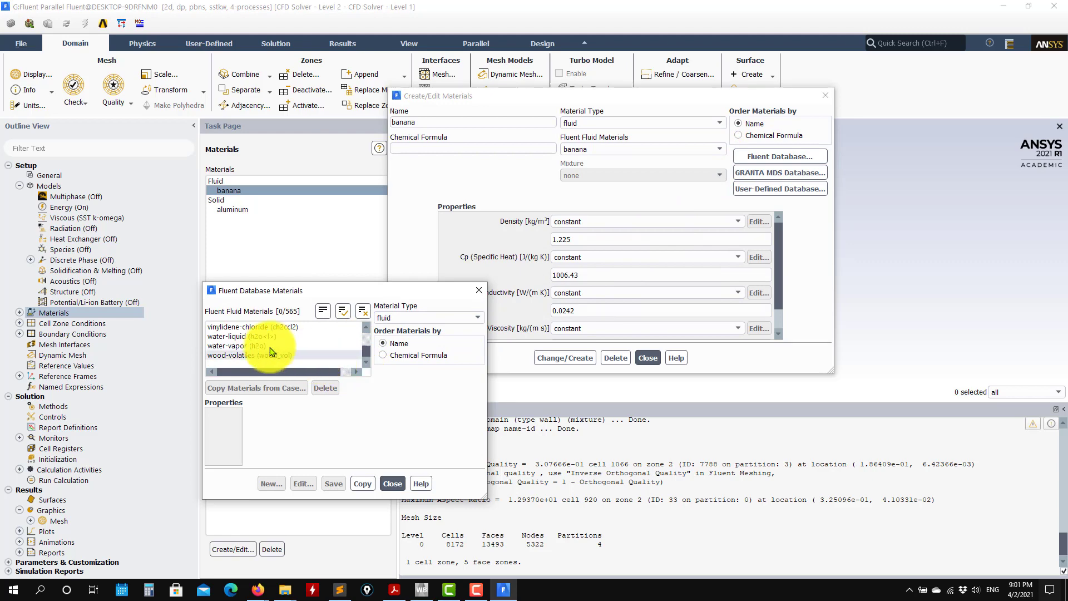
left_click(224, 337)
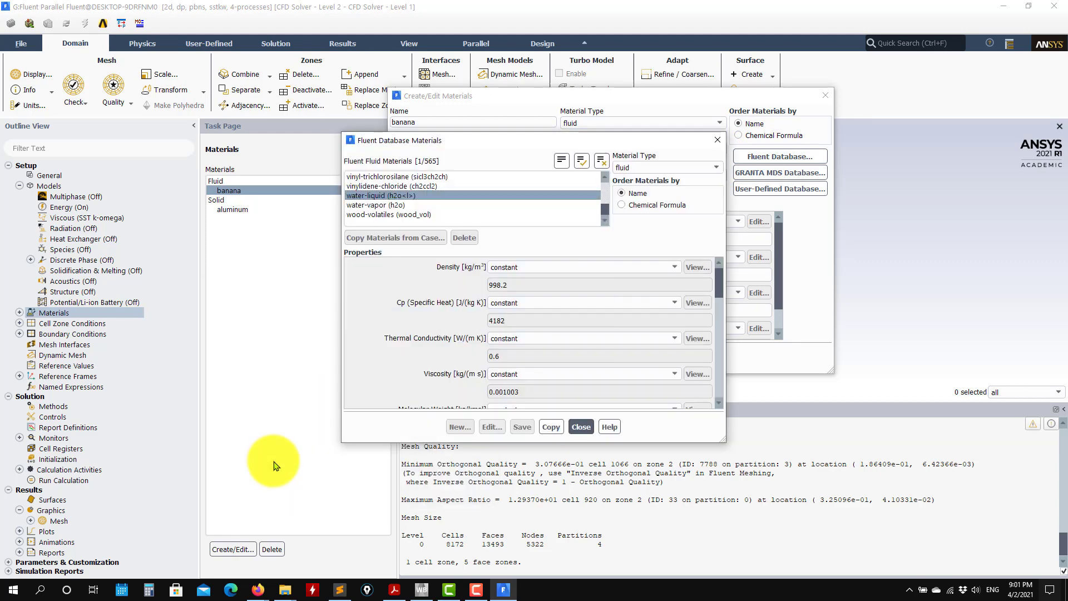
left_click(551, 428)
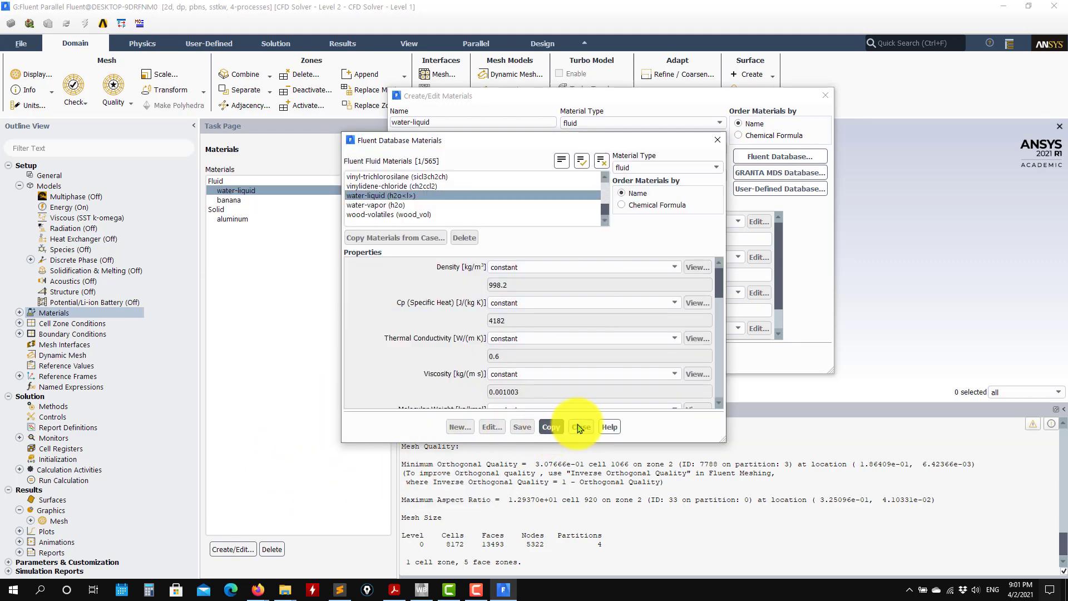
left_click(574, 428)
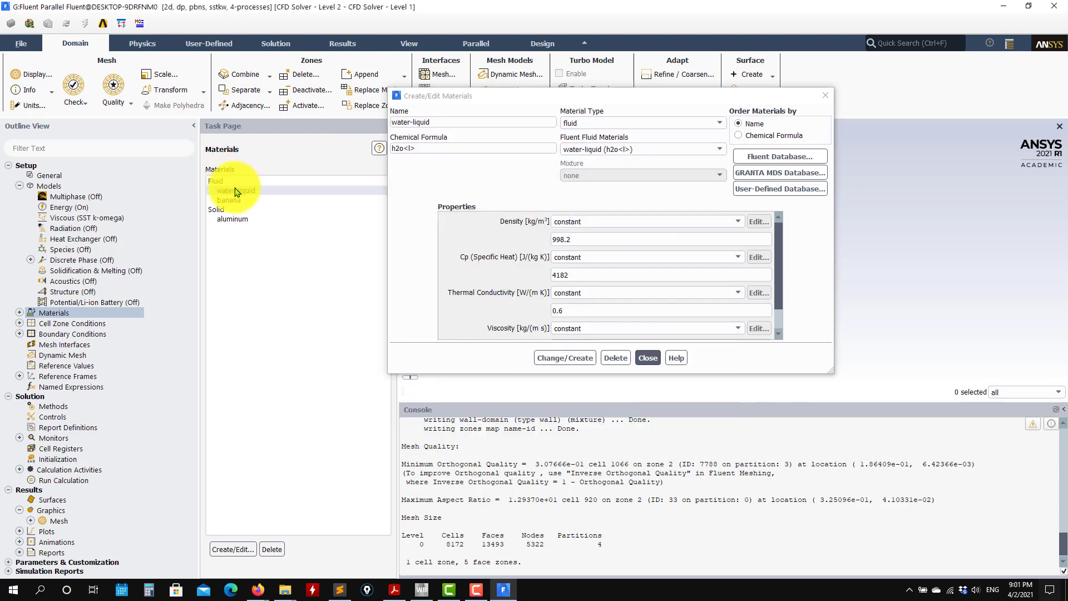
Compare the water-liquid properties with the fluid values in the problem definition PDF.
left_click_drag(779, 221, 804, 227)
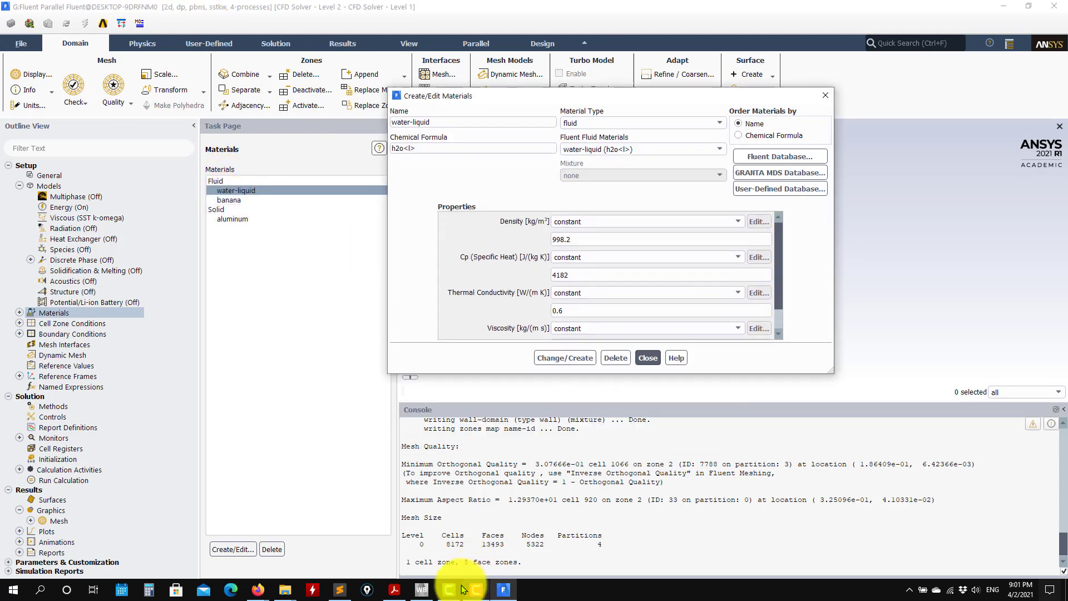
left_click(394, 590)
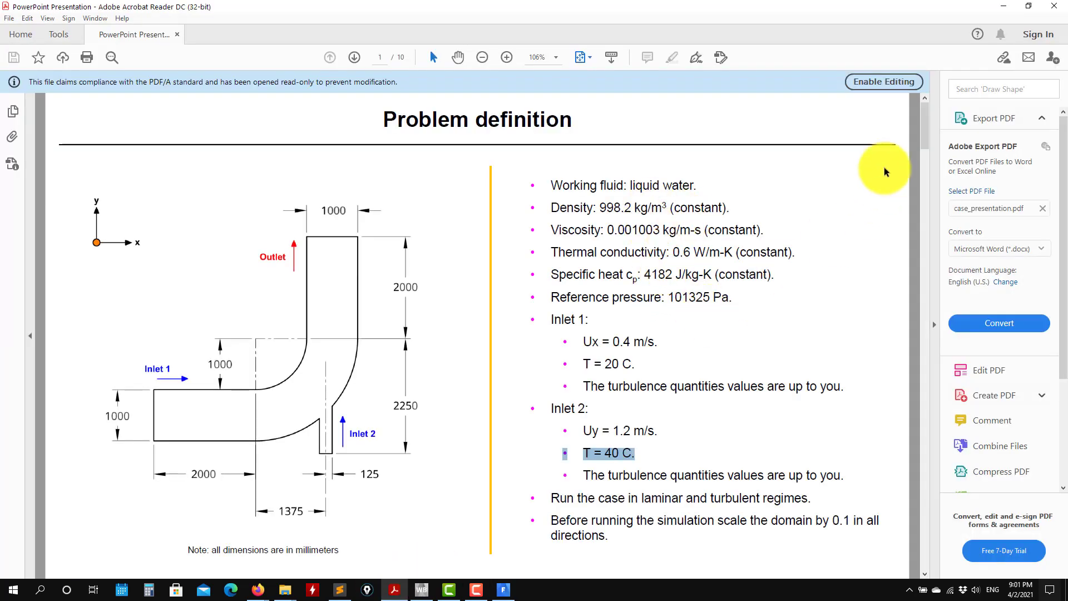
left_click(1004, 7)
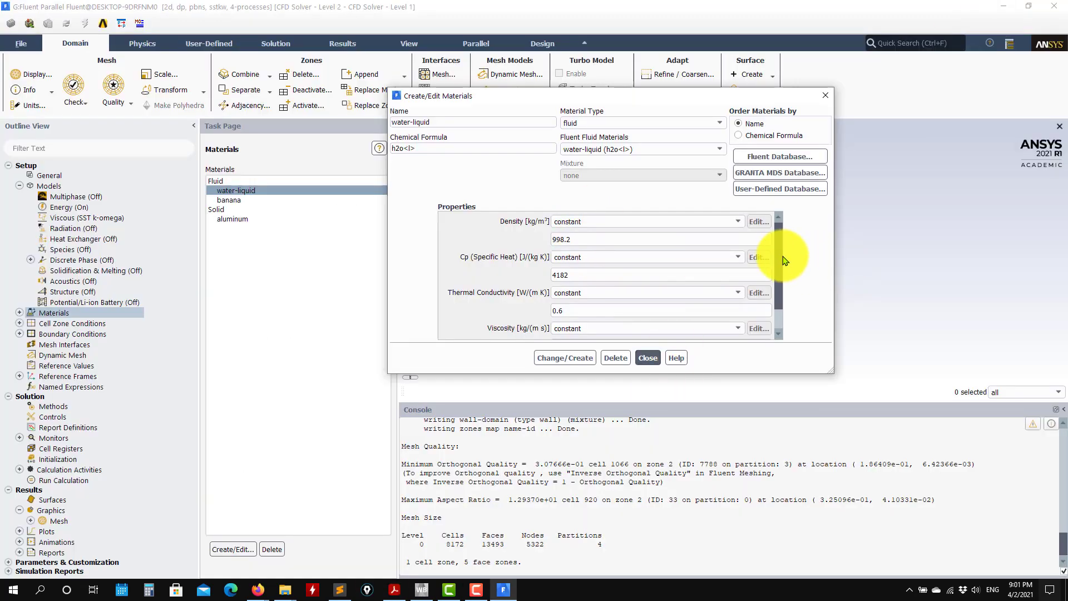
Try the ideal-gas and incompressible-ideal-gas methods for the water-liquid density.
left_click(738, 221)
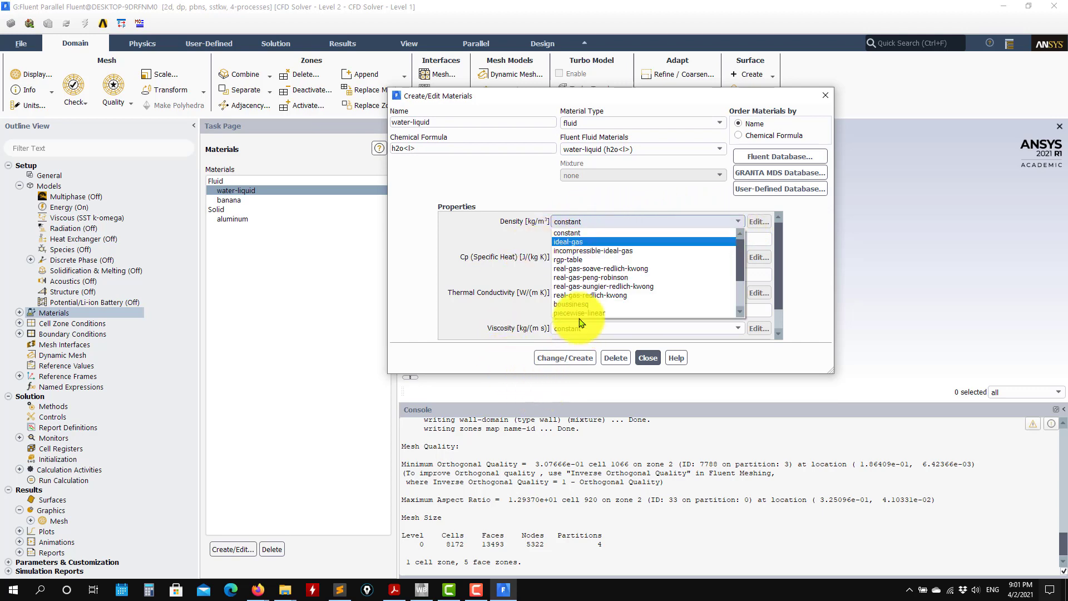
scroll(597, 237, "down", 1)
left_click(597, 234)
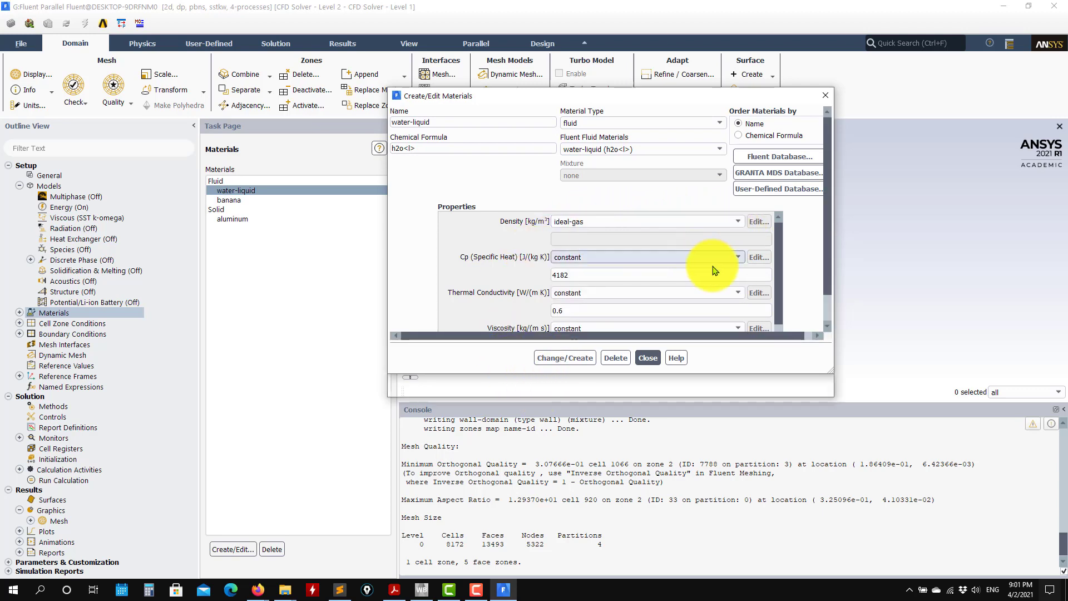
left_click(738, 222)
left_click(643, 242)
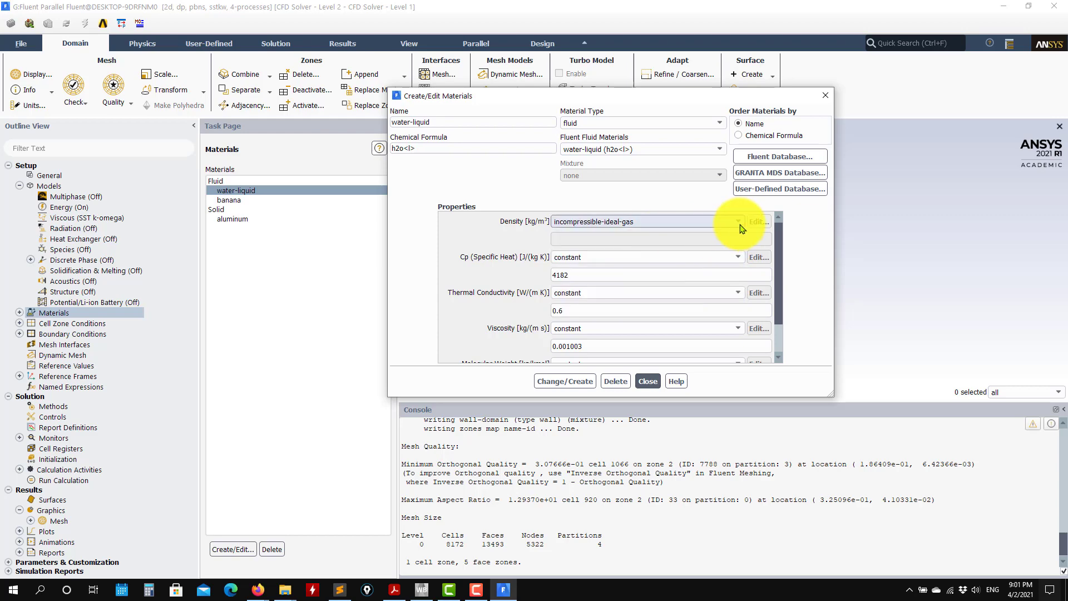
Try the polynomial method for the water-liquid density and dismiss its profile definition.
left_click(645, 223)
scroll(617, 250, "down", 3)
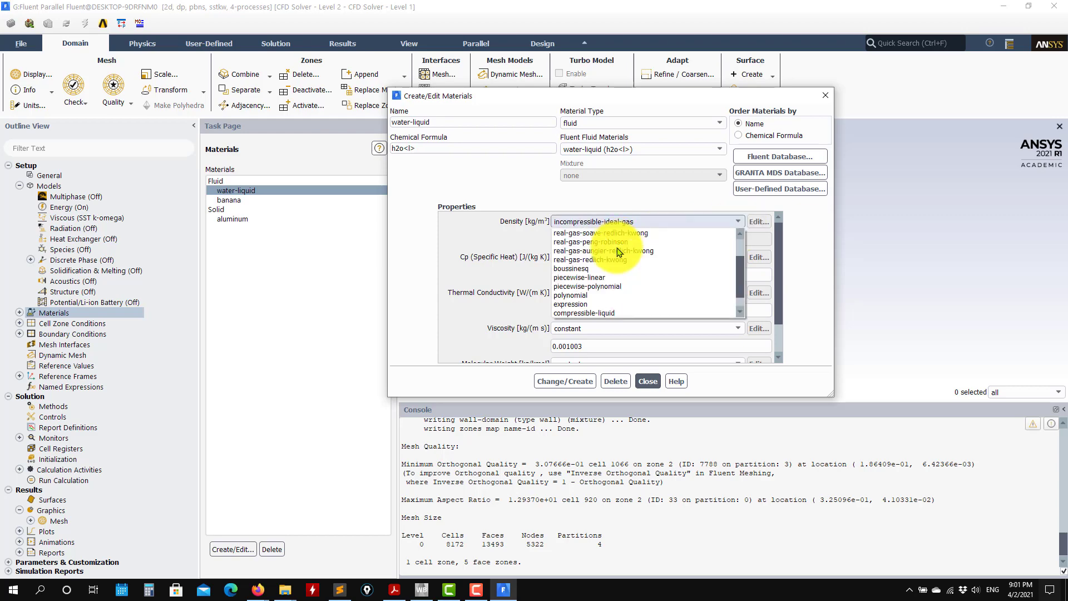
left_click(588, 295)
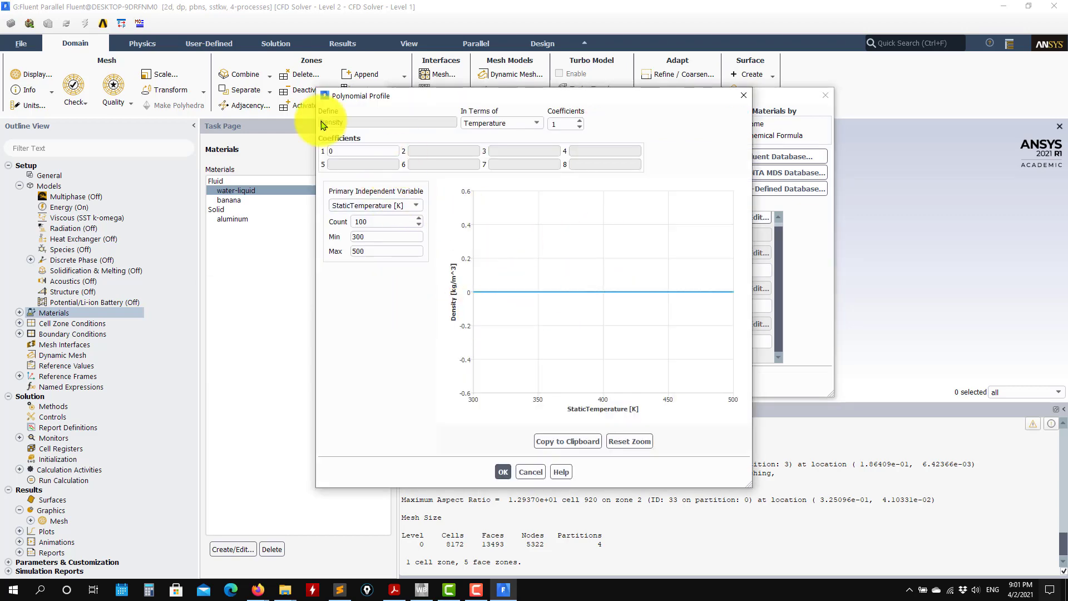
left_click(530, 472)
Set the water-liquid density method back to constant and save the material.
left_click(723, 217)
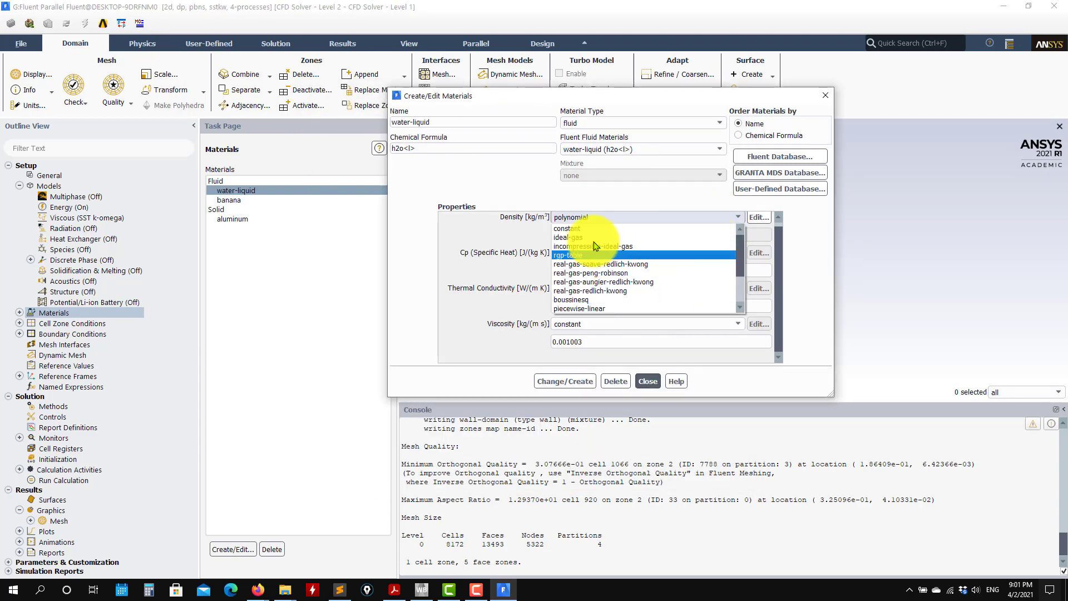
left_click(594, 229)
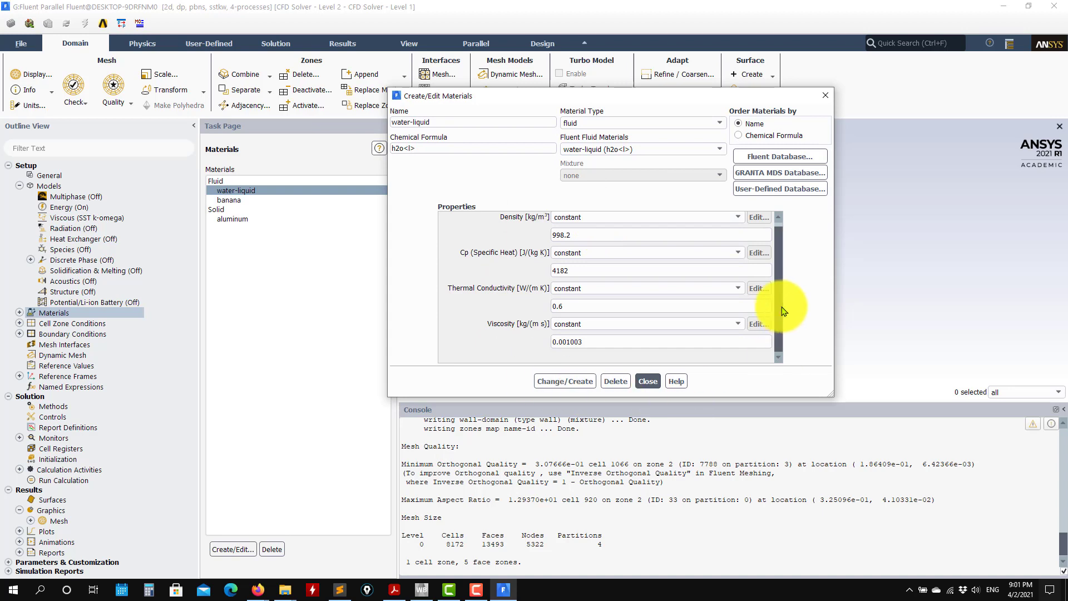
scroll(775, 275, "up", 1)
left_click(562, 383)
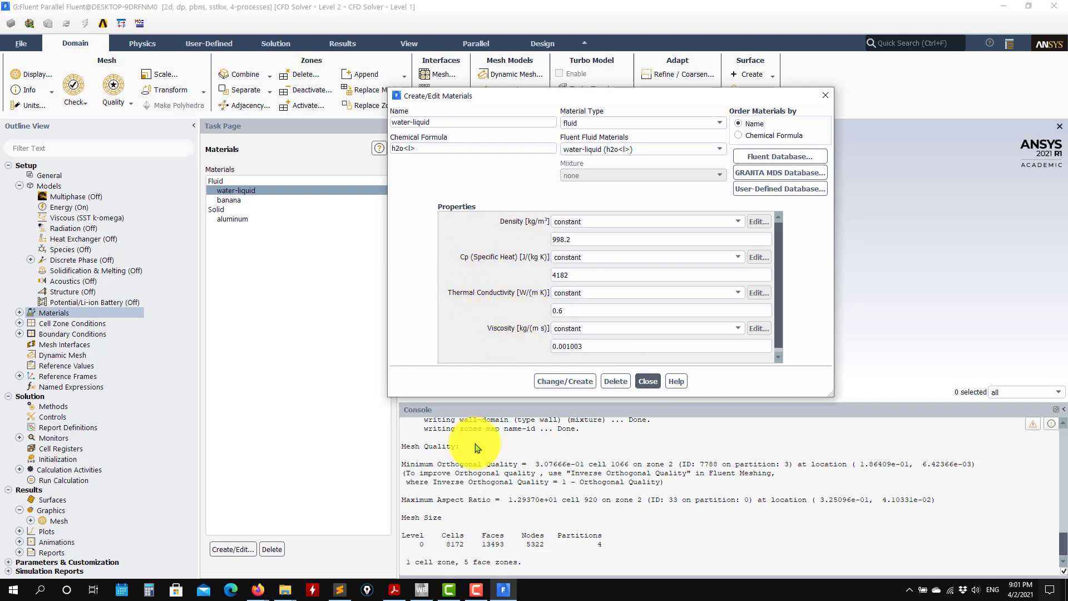
Check the problem definition PDF for the fluid data and finish editing the water-liquid material.
left_click(395, 589)
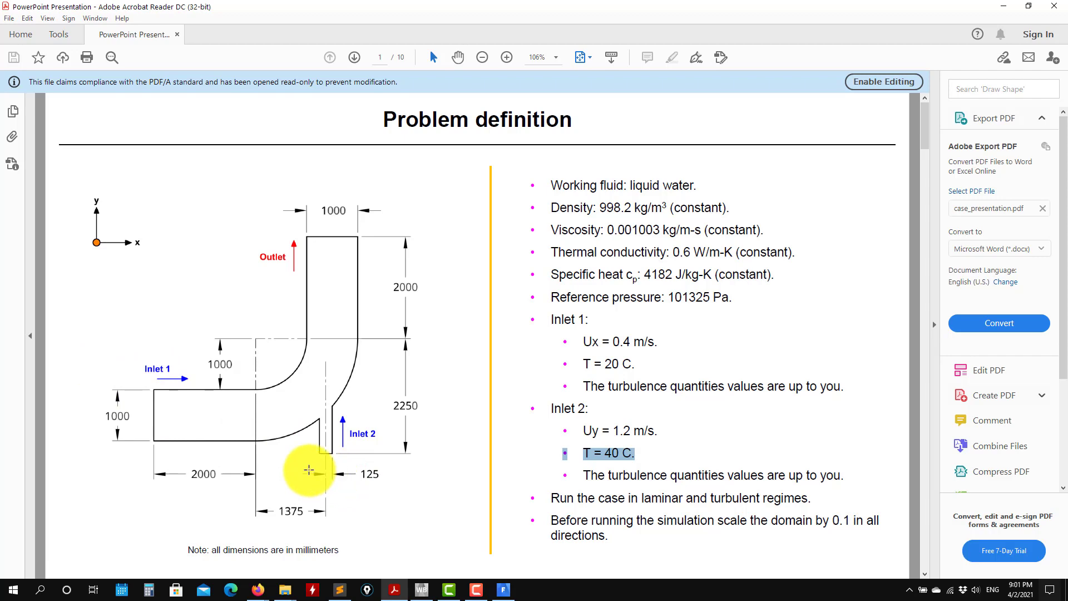
left_click(1010, 7)
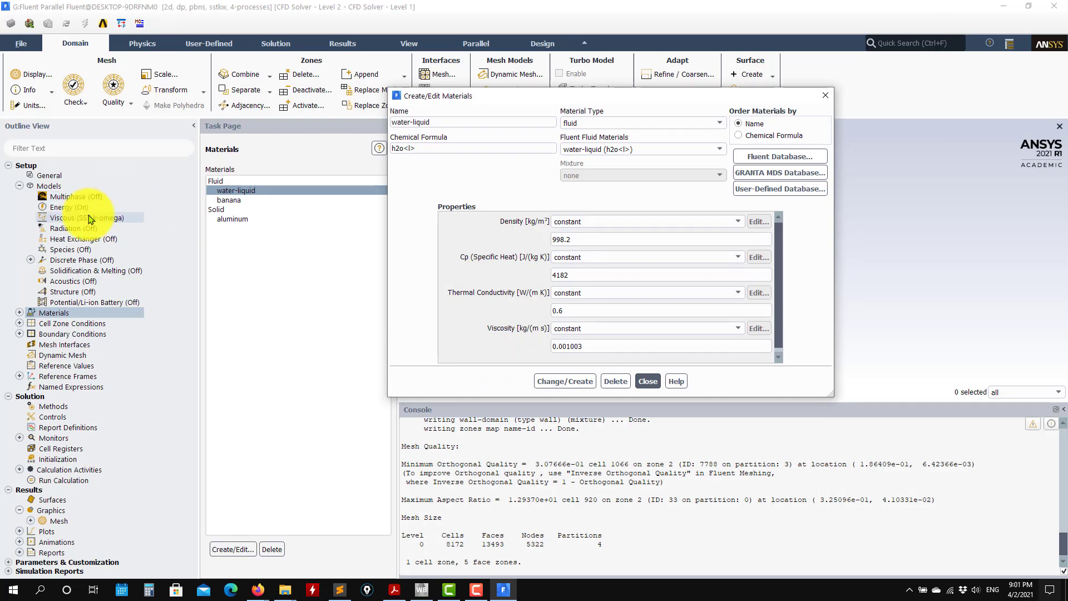
left_click(648, 381)
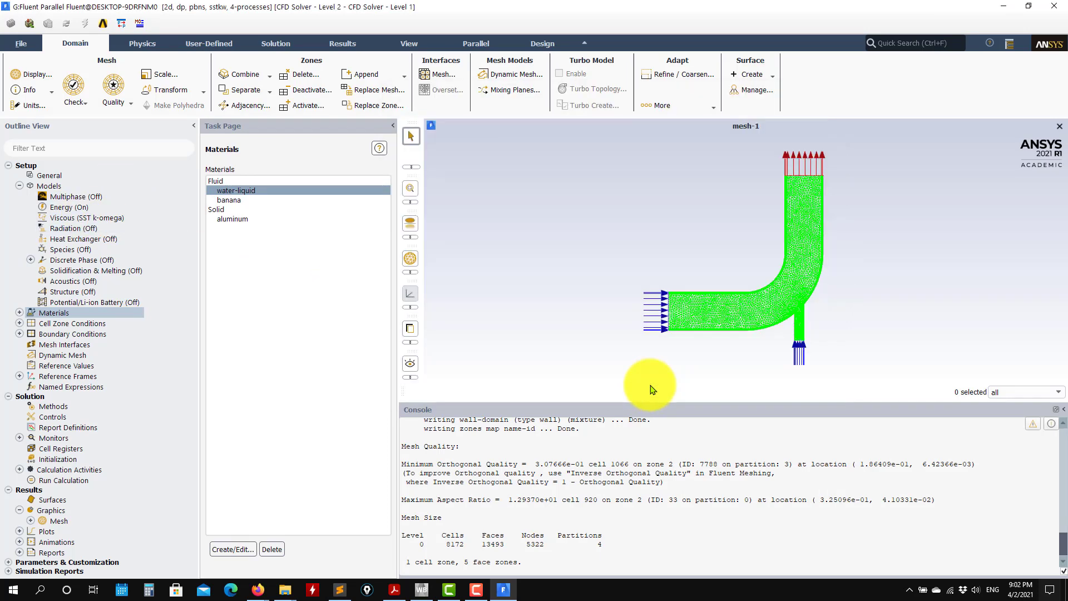
Assign water-liquid as the material of the fluid cell zone "domain".
left_click(45, 313)
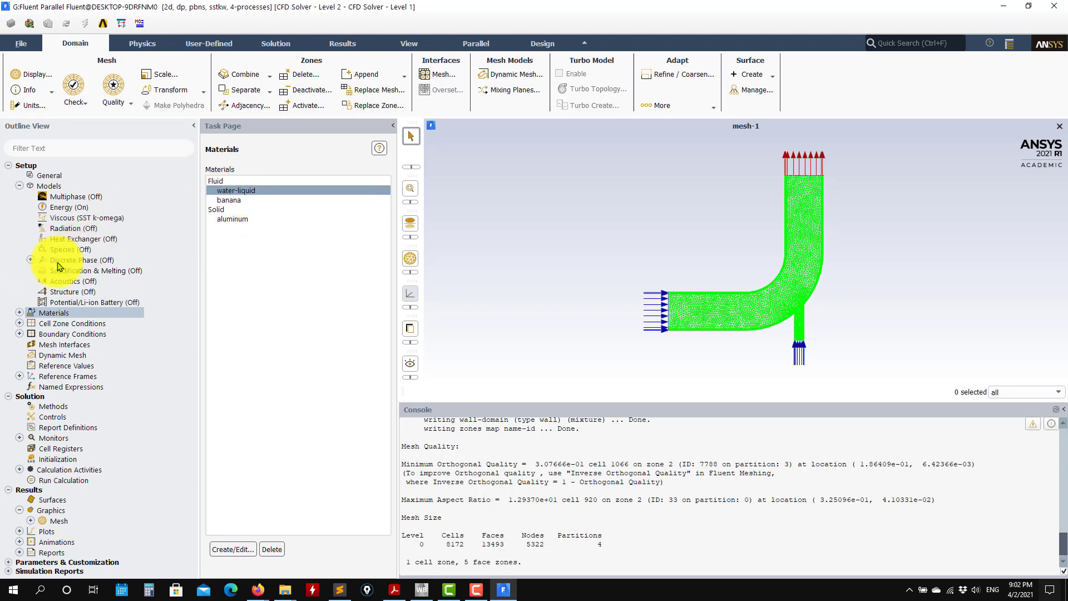
left_click(20, 323)
left_click(72, 325)
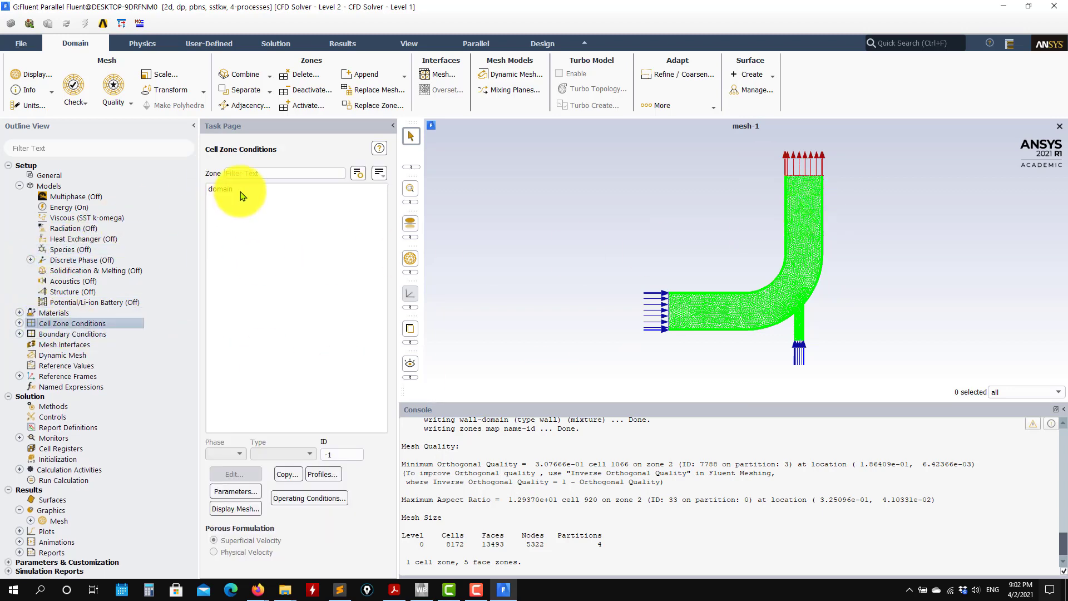
left_click(241, 191)
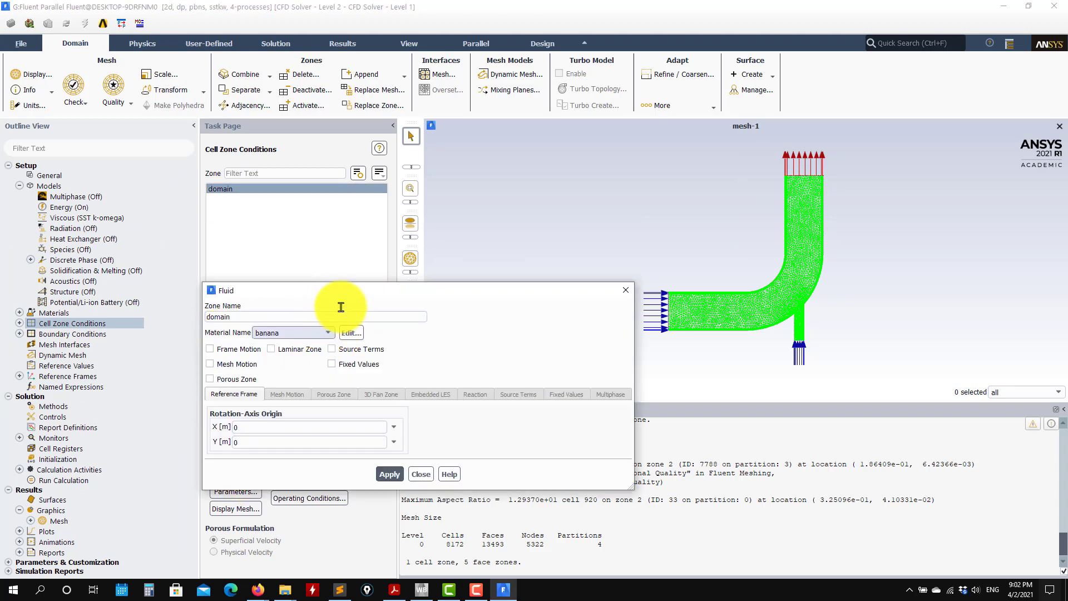
left_click_drag(340, 290, 537, 183)
left_click(526, 227)
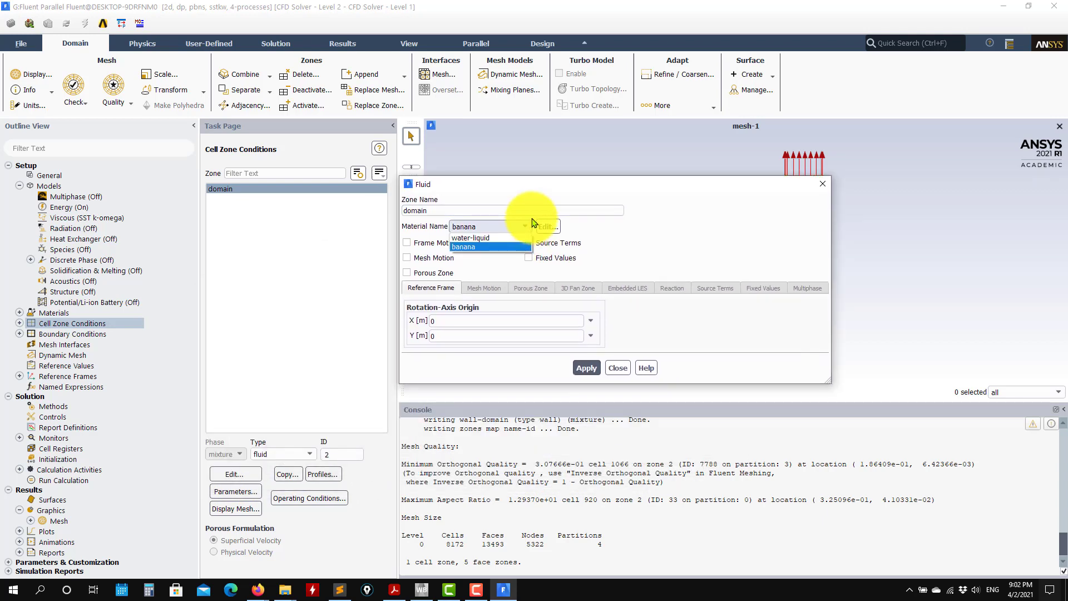
left_click(480, 238)
left_click(618, 371)
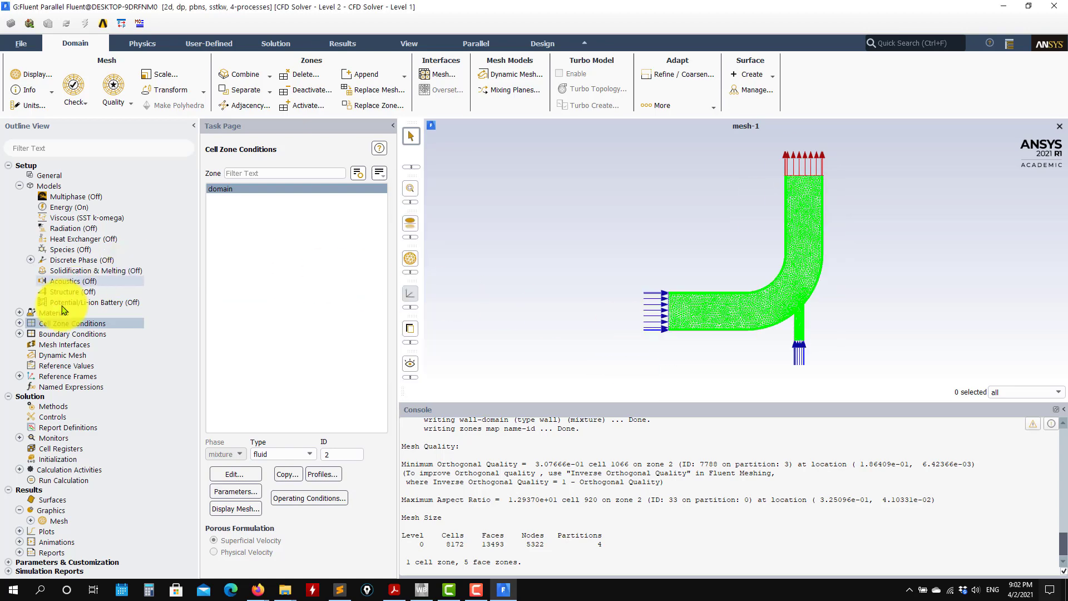
Set inlet1's velocity magnitude to 0.4 m/s per the PDF, with turbulence specified by Intensity and Viscosity Ratio.
double_click(39, 334)
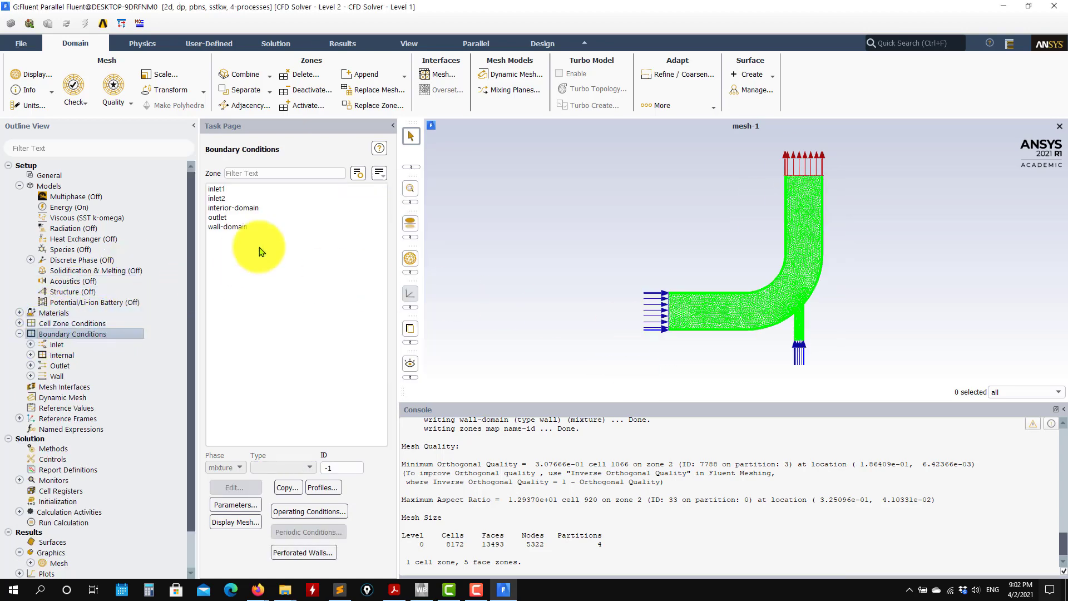
left_click(239, 190)
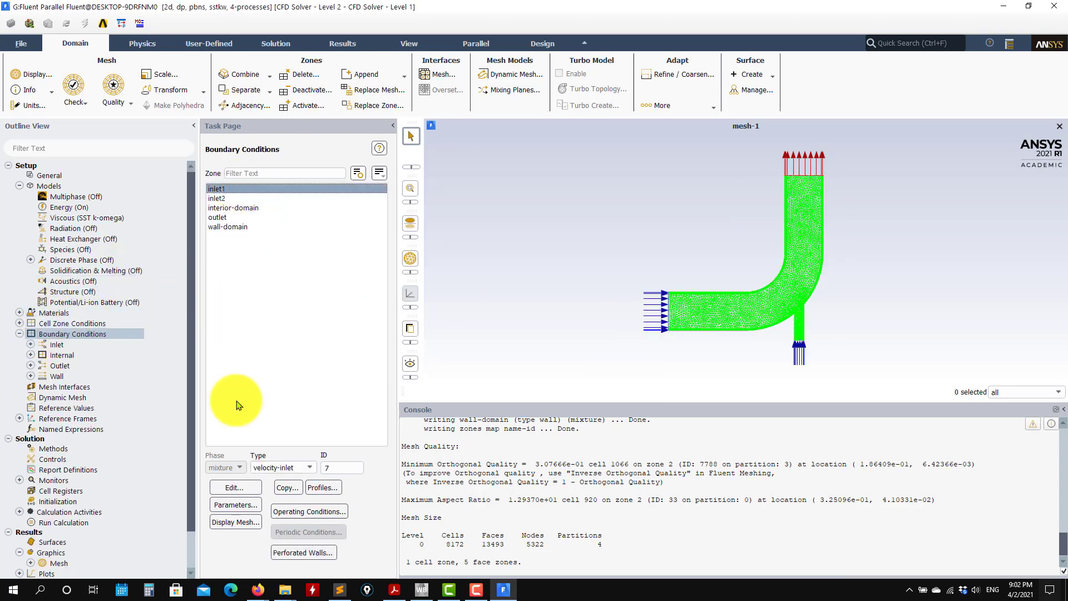
left_click(233, 487)
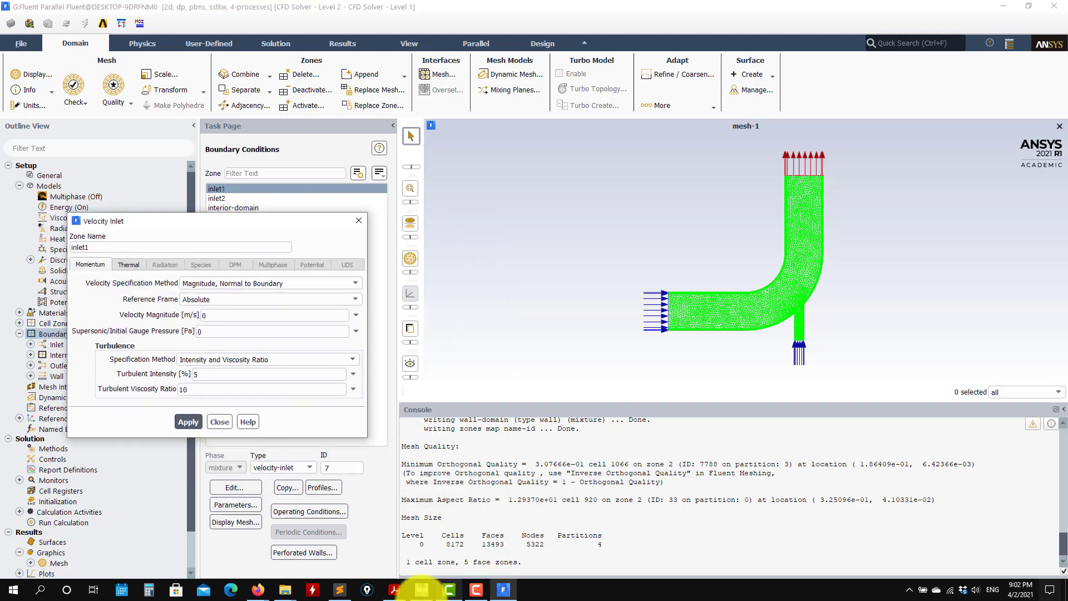
mouse_move(394, 594)
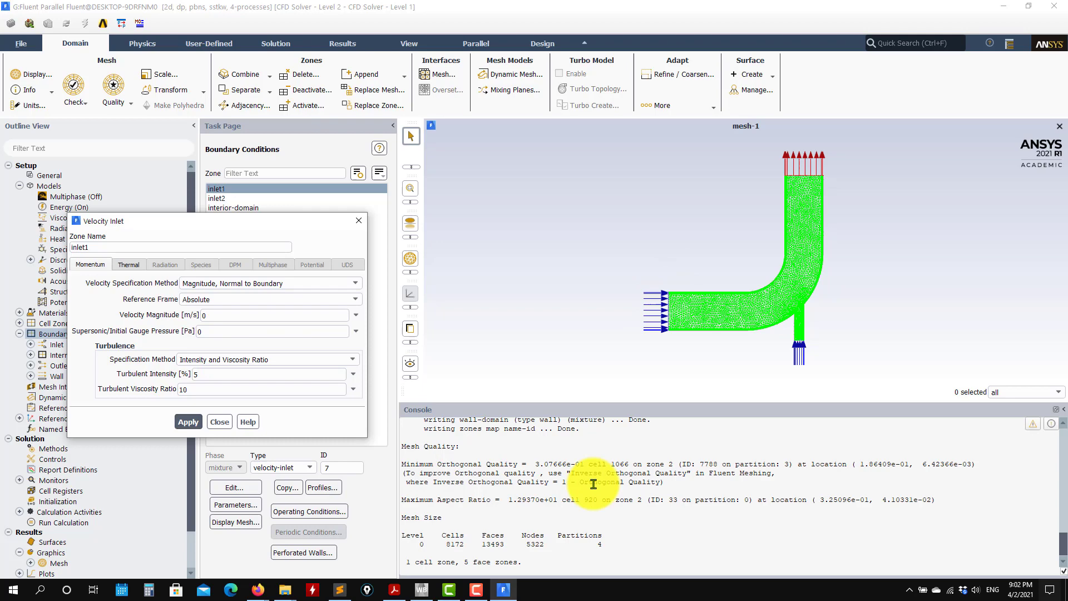
left_click(394, 590)
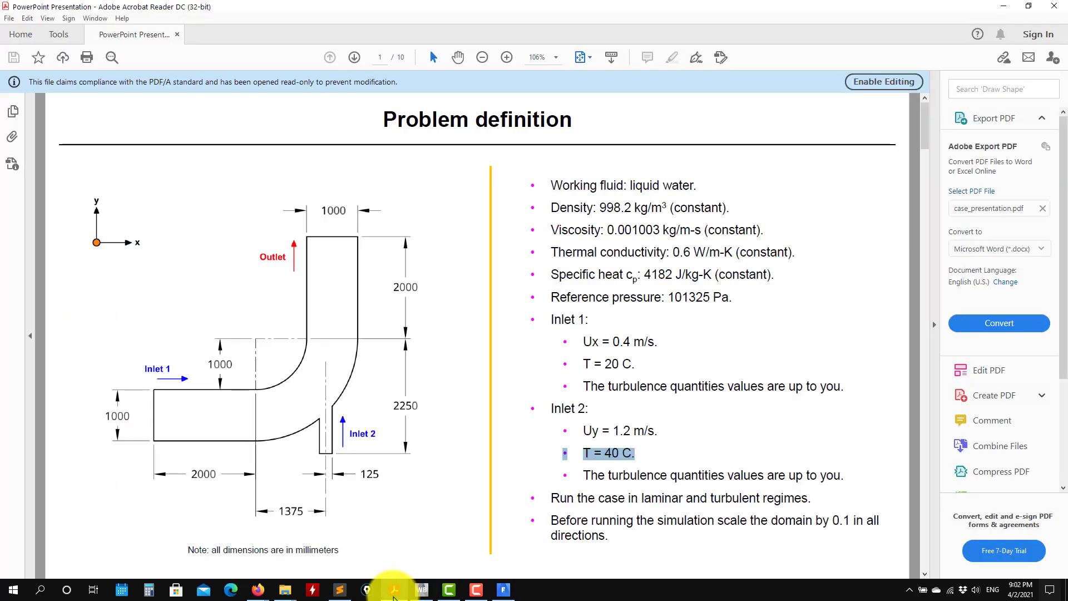
left_click(394, 590)
double_click(224, 314)
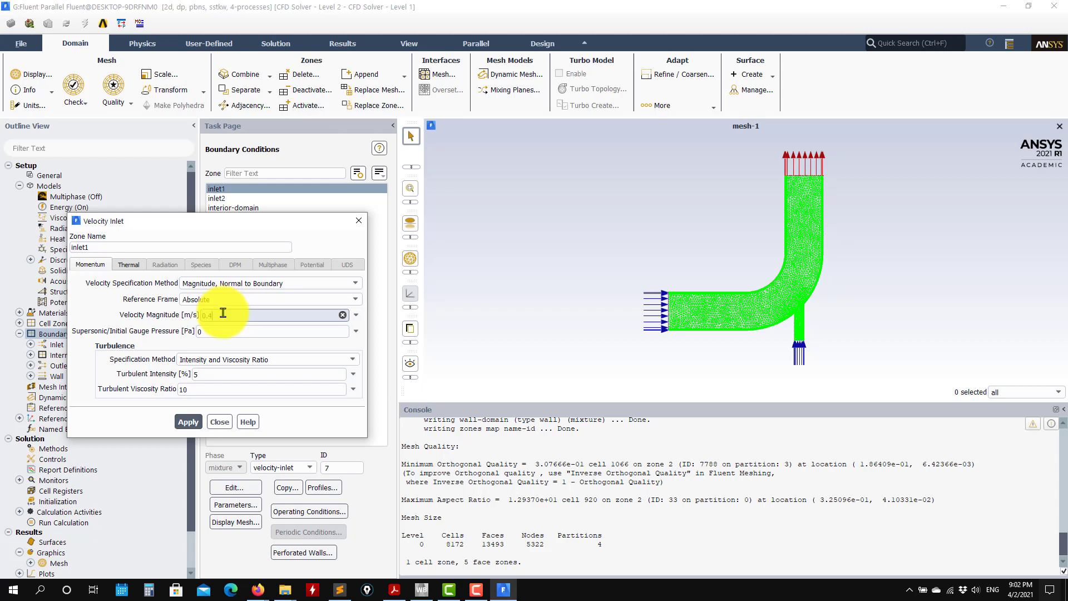
left_click(352, 360)
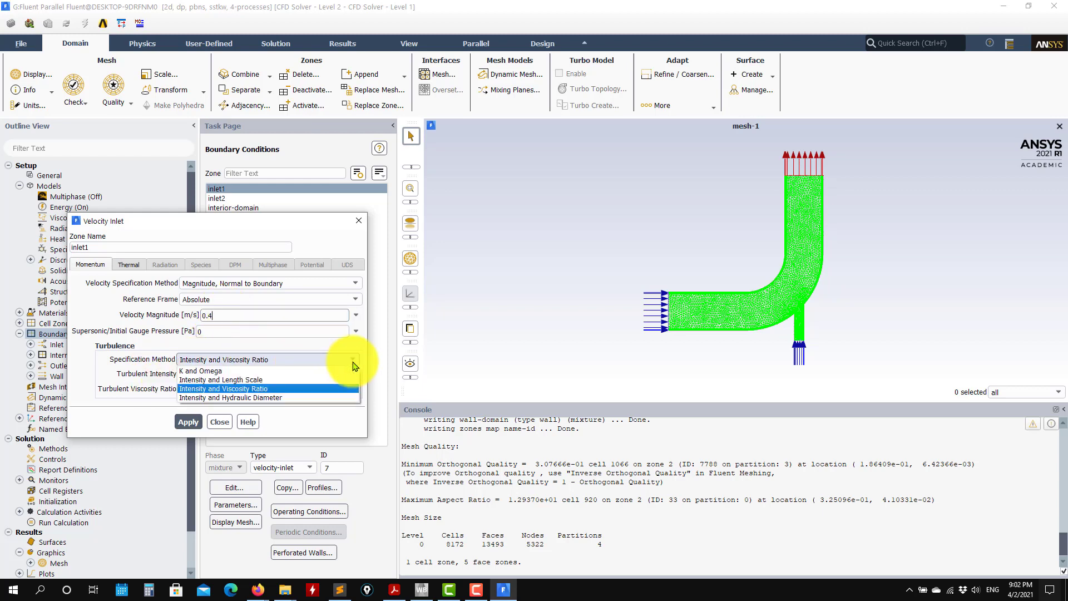
left_click(218, 389)
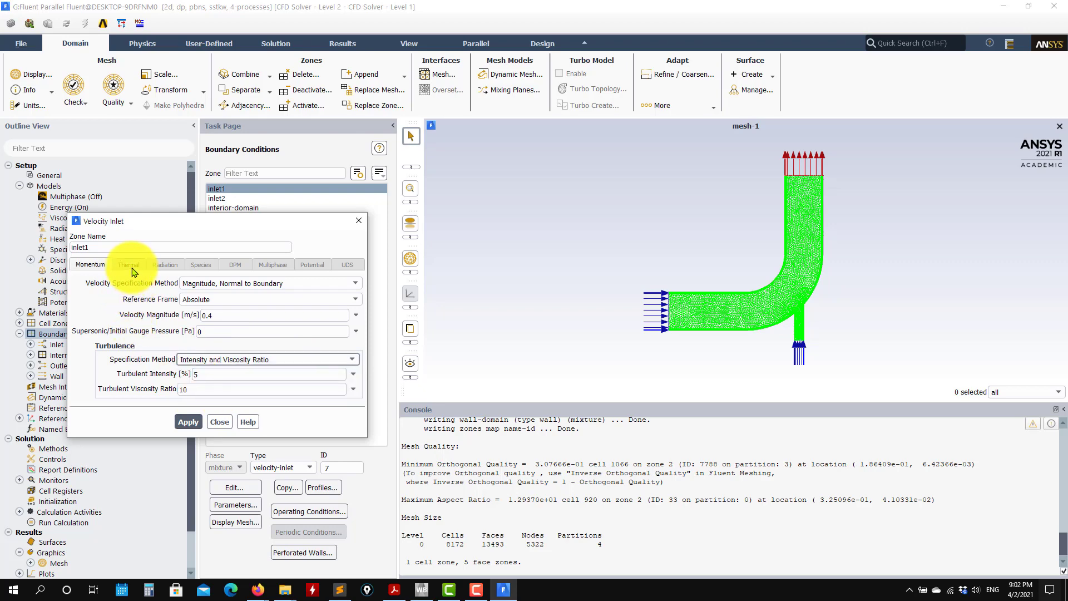
Check inlet1's thermal condition and its temperature unit against the problem definition PDF.
left_click(130, 266)
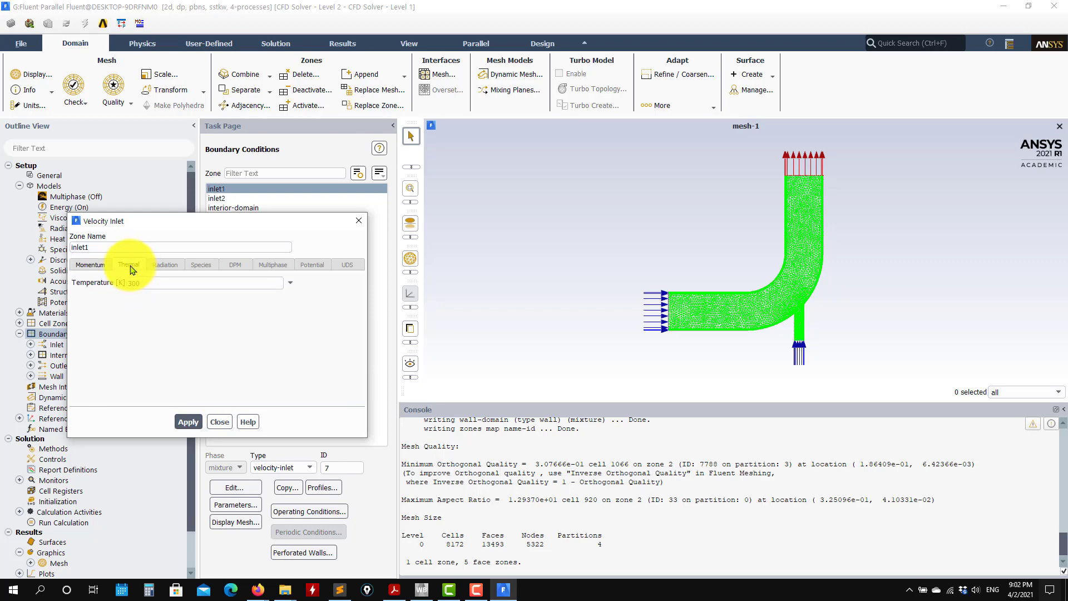
left_click(395, 590)
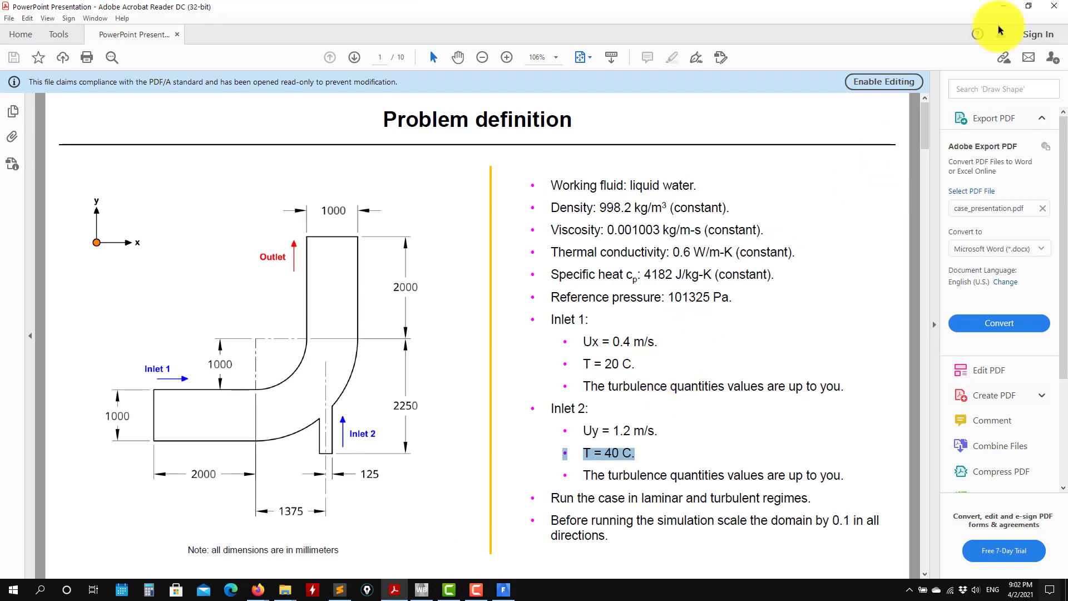
left_click(1003, 6)
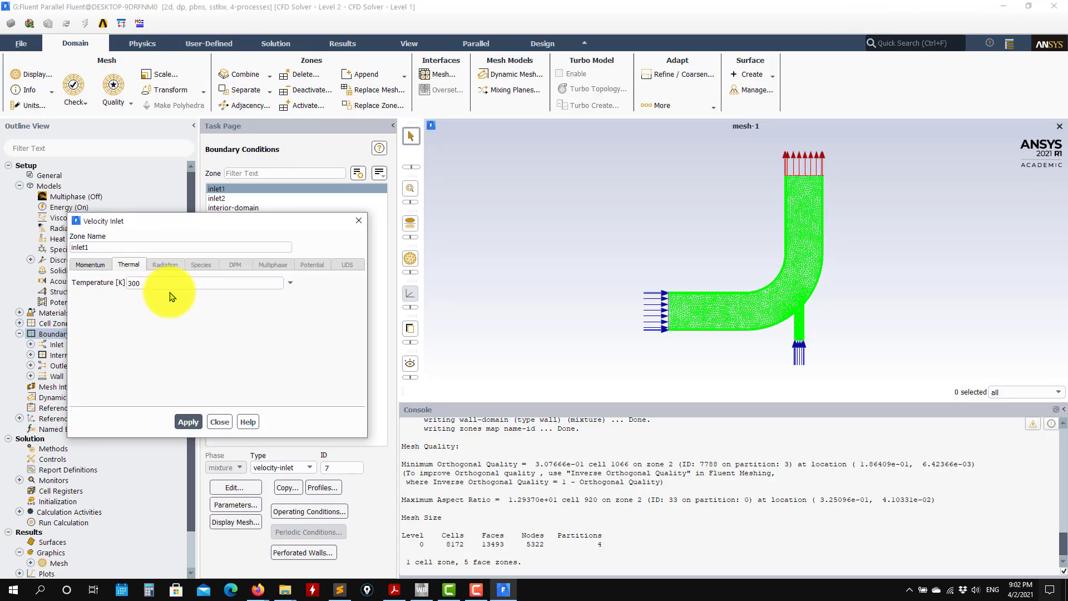
left_click(219, 423)
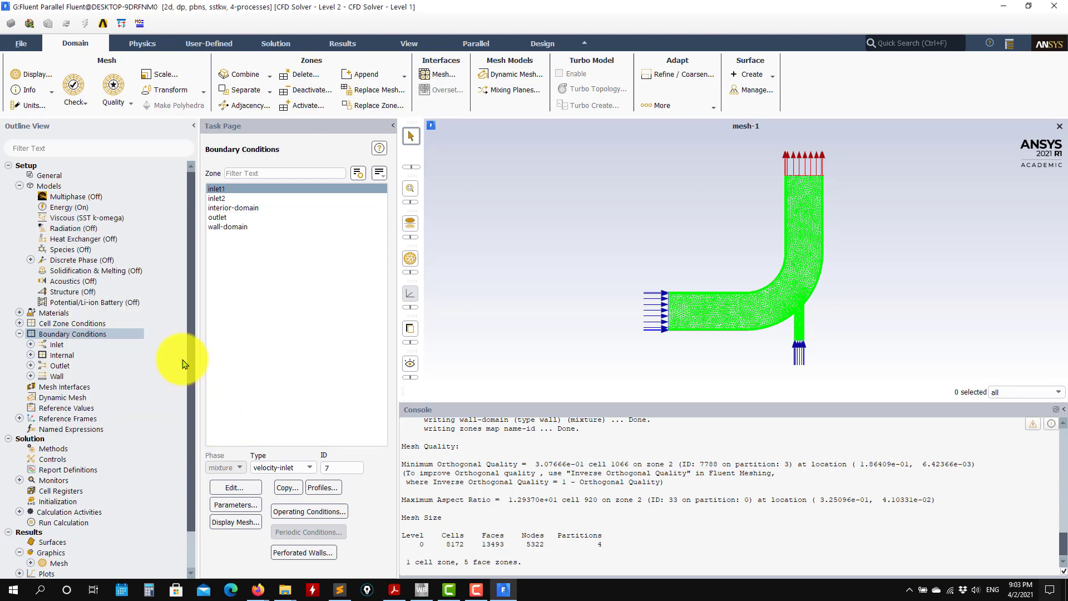
Change the temperature unit of the case to Celsius (C).
left_click(24, 107)
left_click_drag(342, 334, 340, 402)
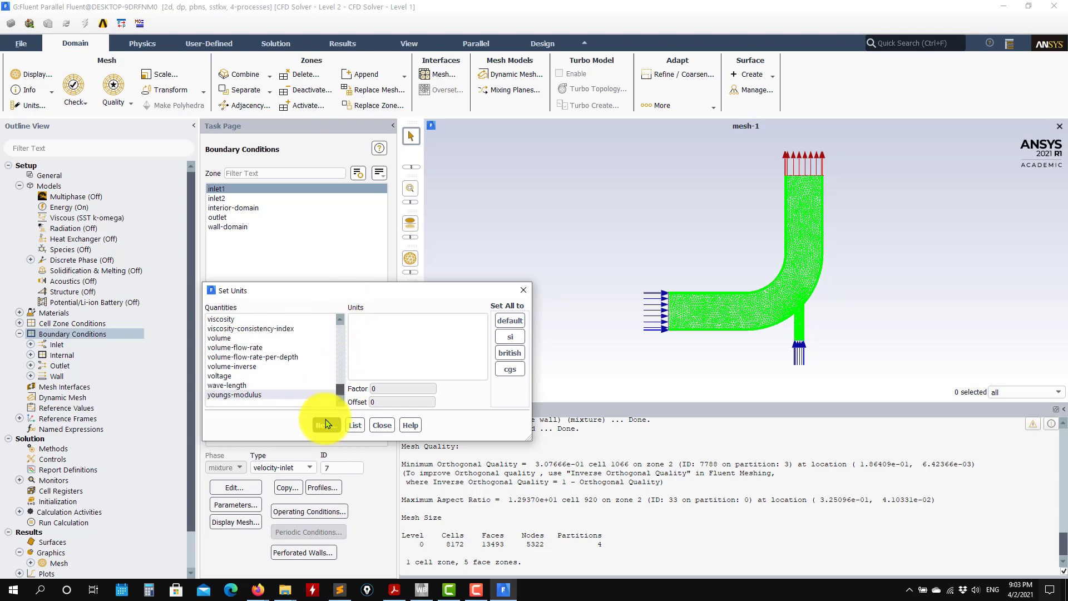
scroll(239, 377, "up", 2)
scroll(242, 367, "up", 5)
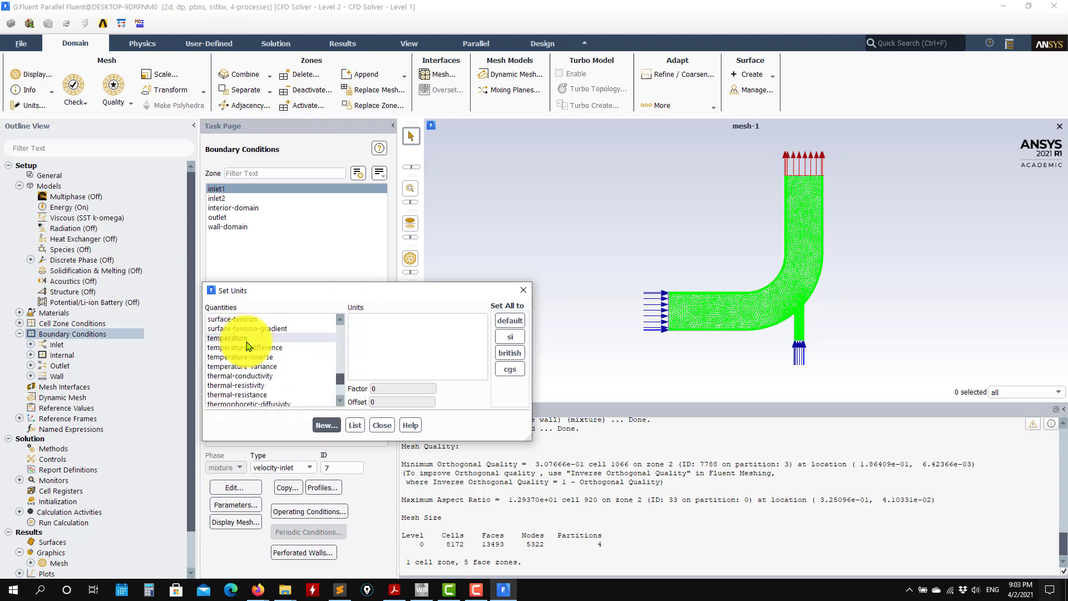
left_click(247, 340)
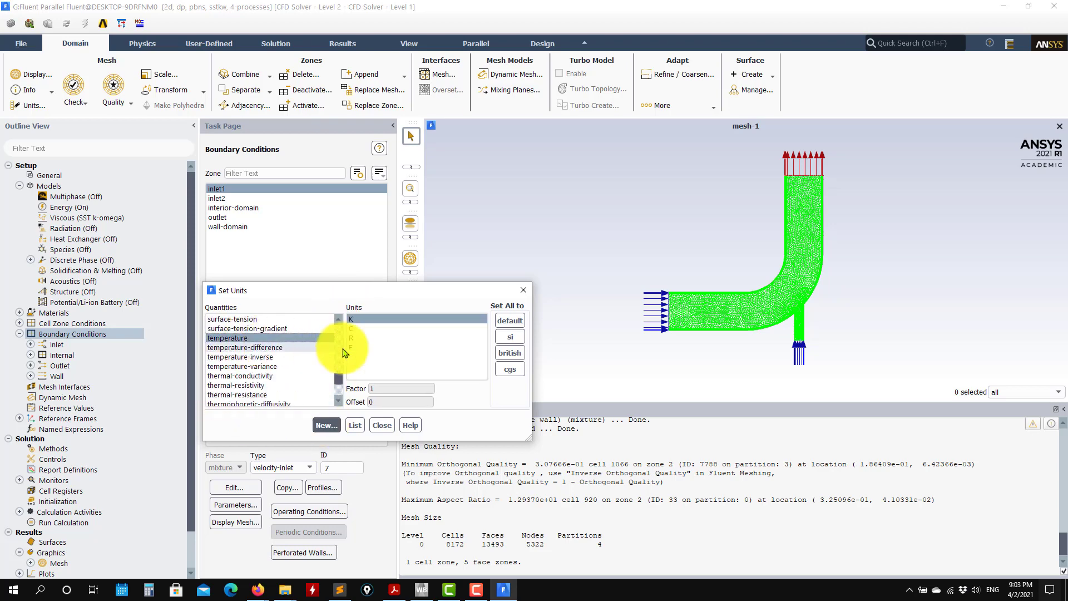
left_click(366, 329)
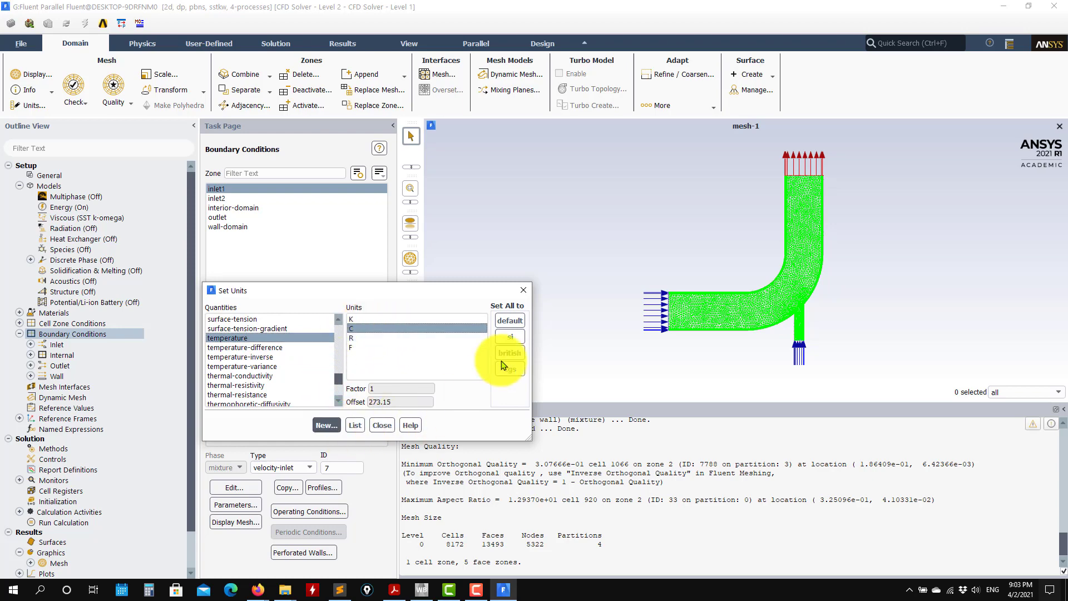
left_click(525, 290)
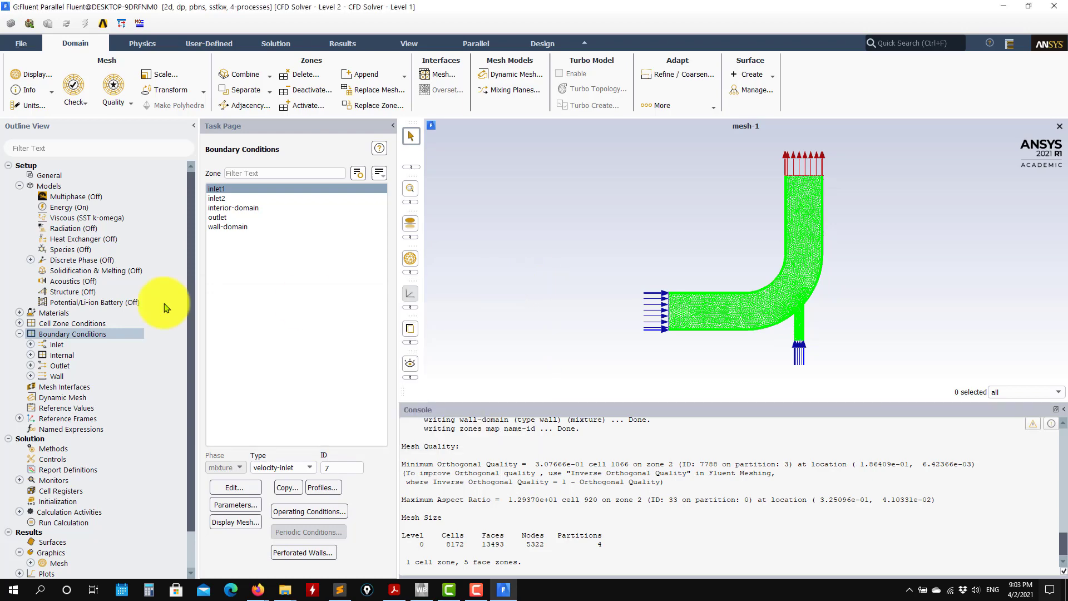
Set inlet1's temperature to 20 C and apply the boundary condition.
double_click(60, 346)
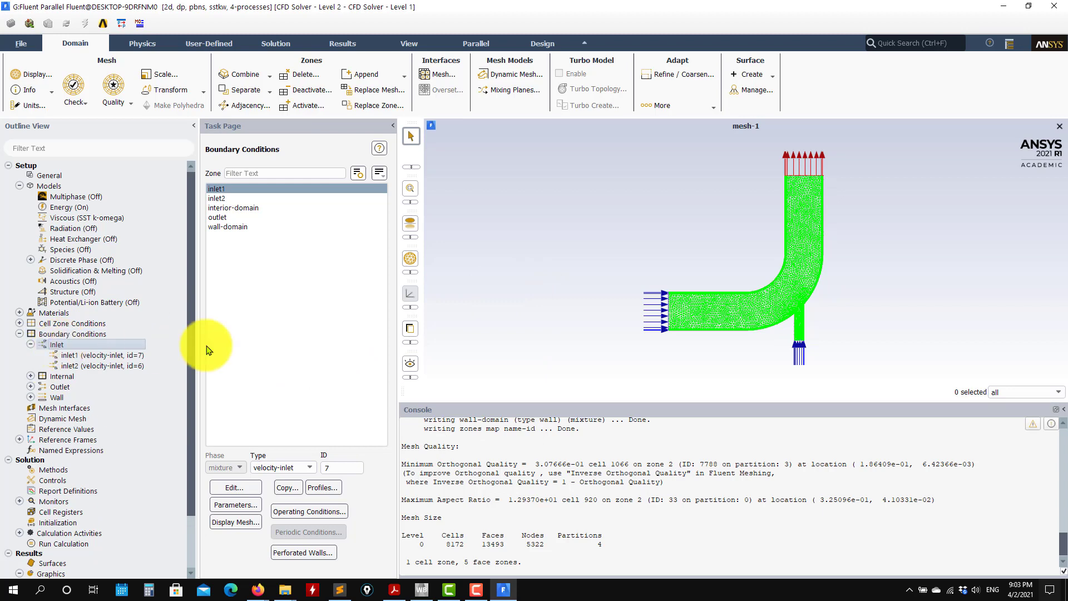
double_click(139, 355)
left_click(143, 285)
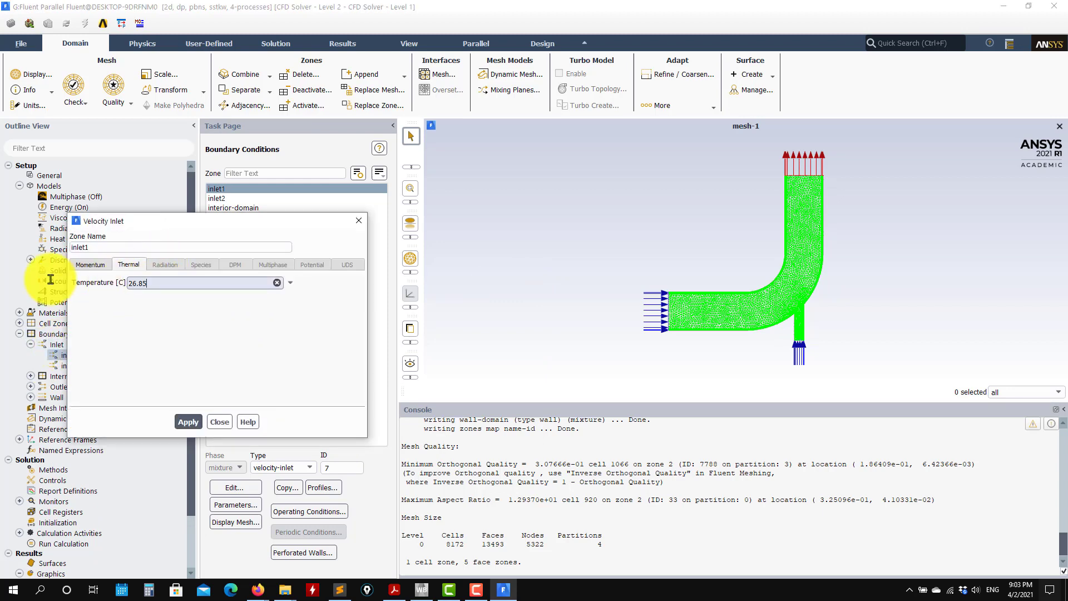
left_click_drag(149, 284, 50, 279)
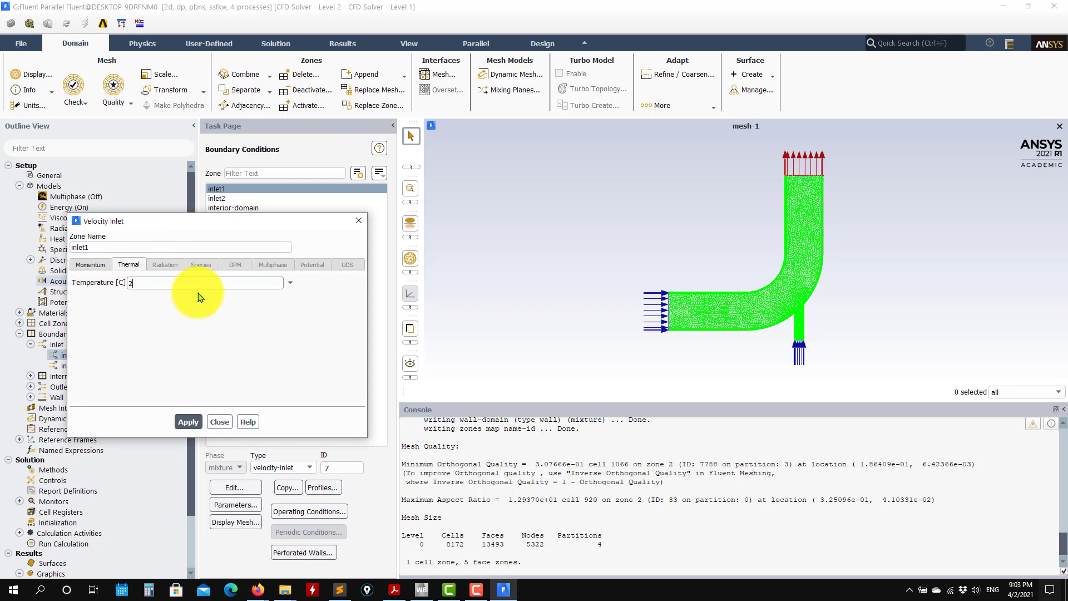
type("20")
left_click(188, 422)
left_click(219, 421)
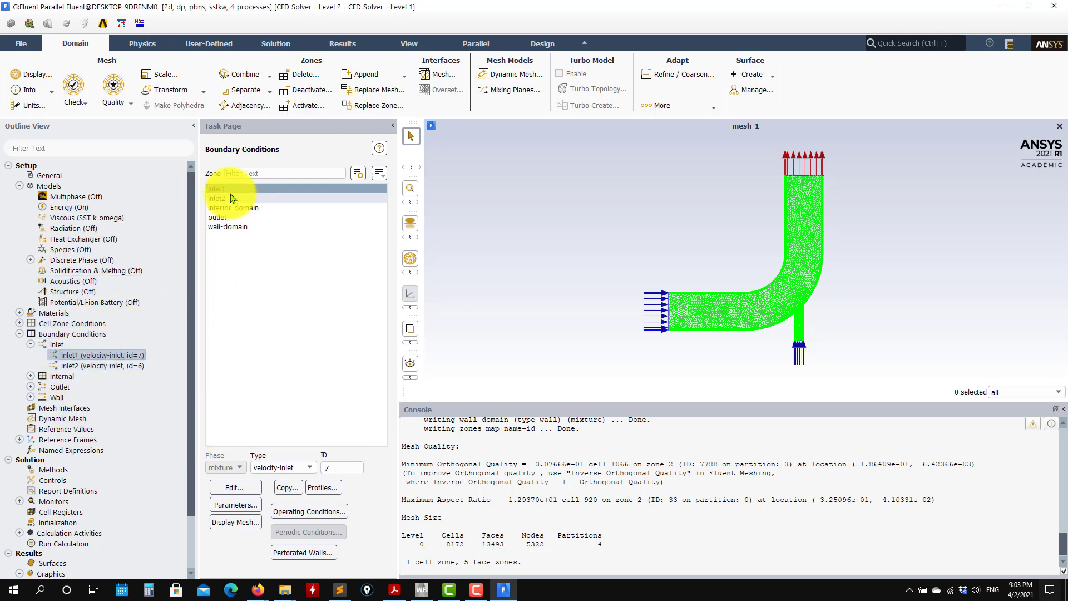
Try the Components velocity specification method for inlet1 and switch it back to Magnitude, Normal to Boundary.
left_click(273, 199)
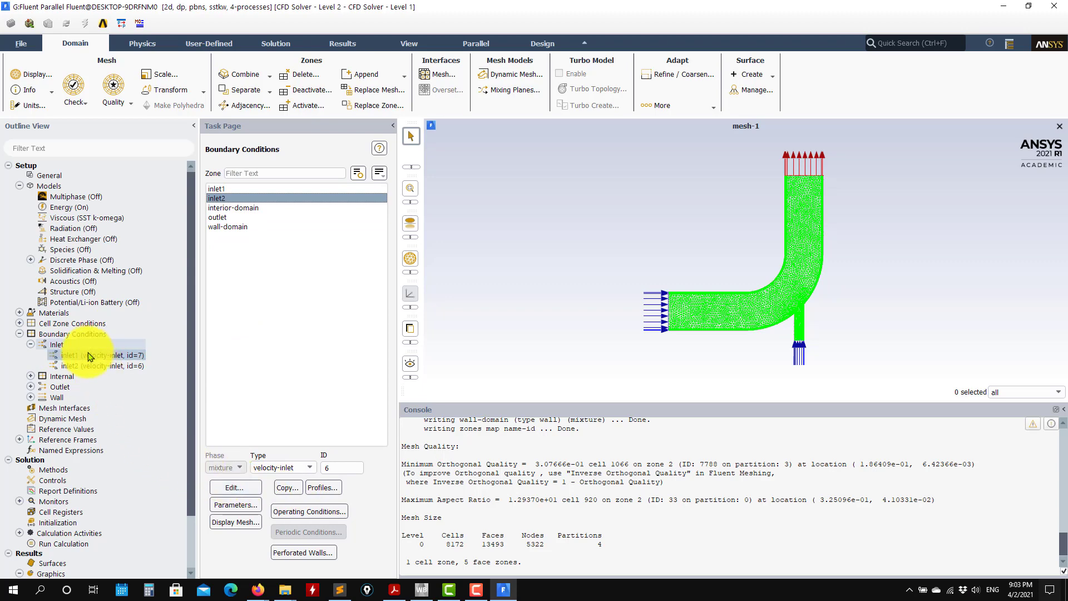
left_click(237, 189)
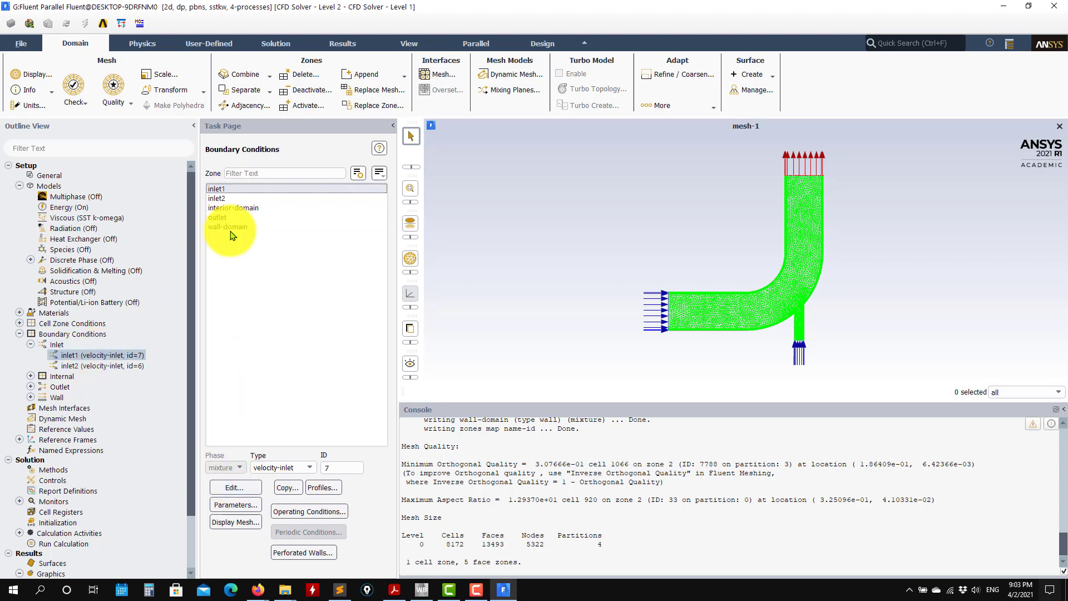
left_click(235, 488)
left_click(128, 265)
left_click(90, 265)
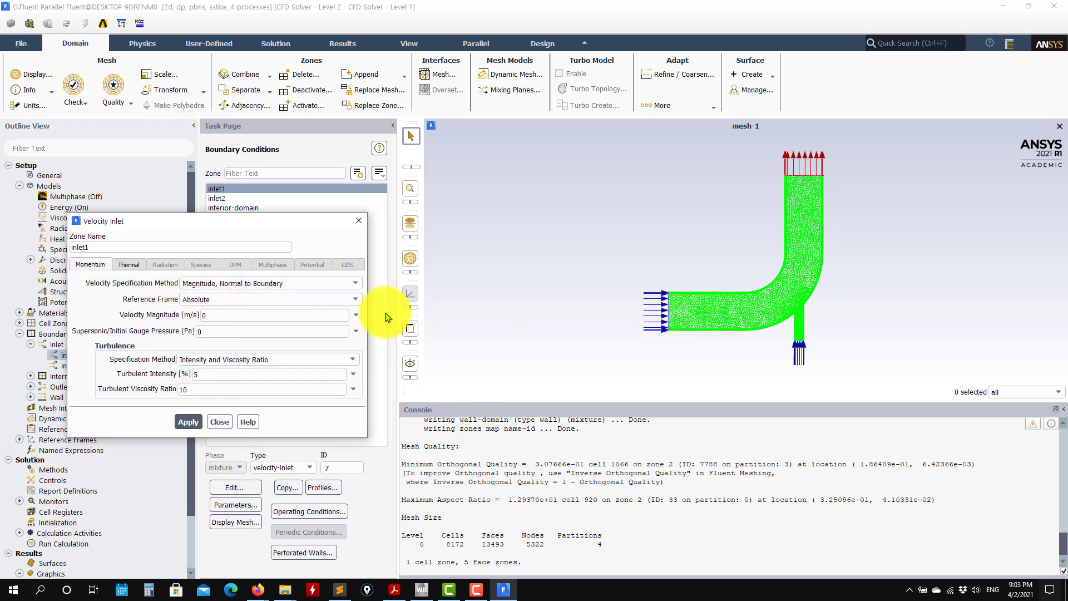
left_click(353, 283)
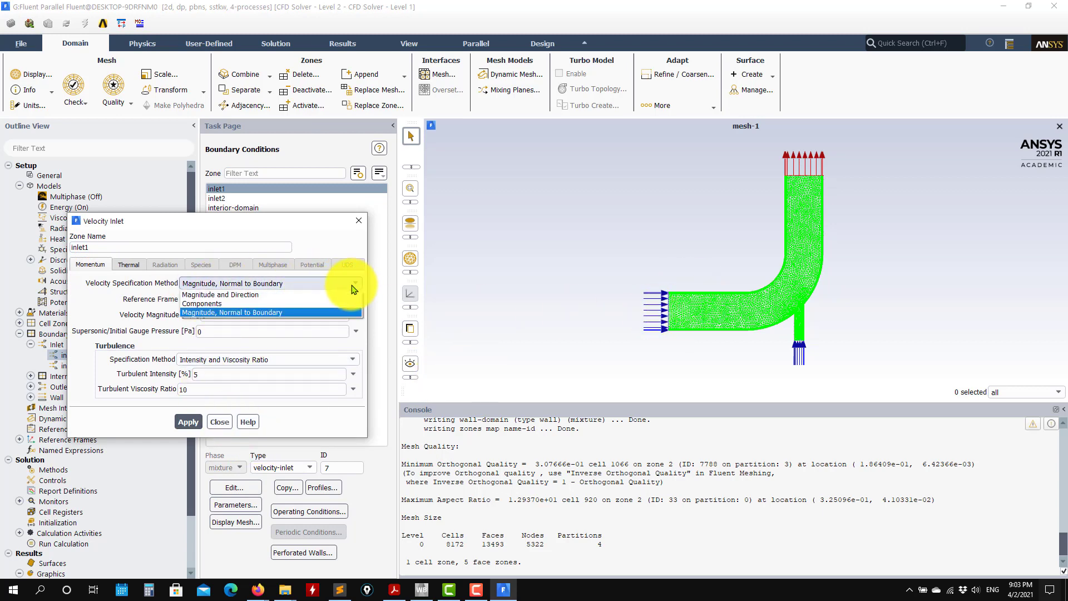
left_click(214, 304)
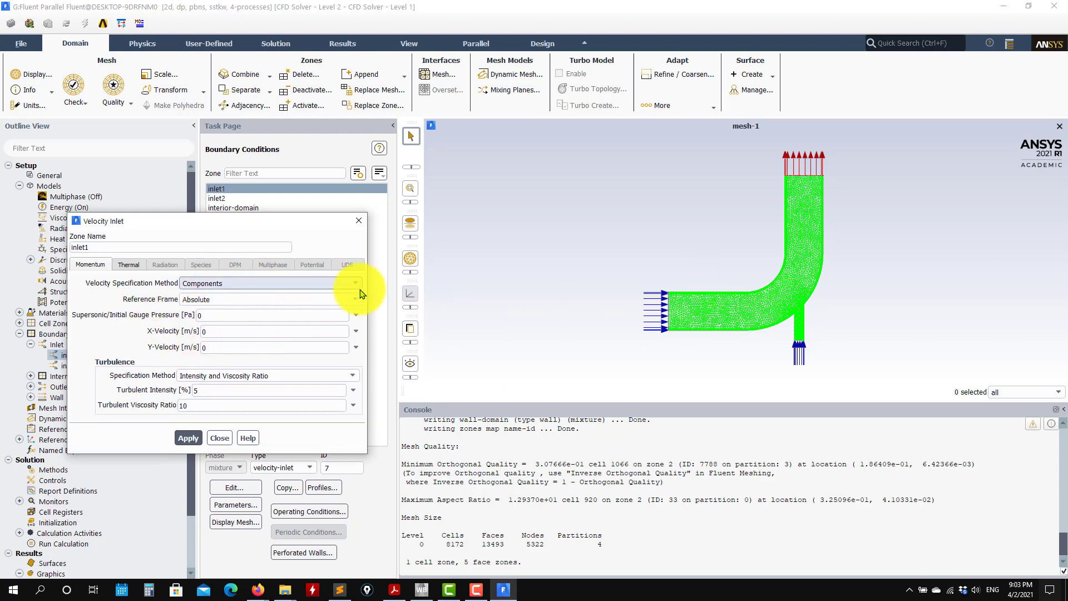
left_click(359, 294)
left_click(208, 313)
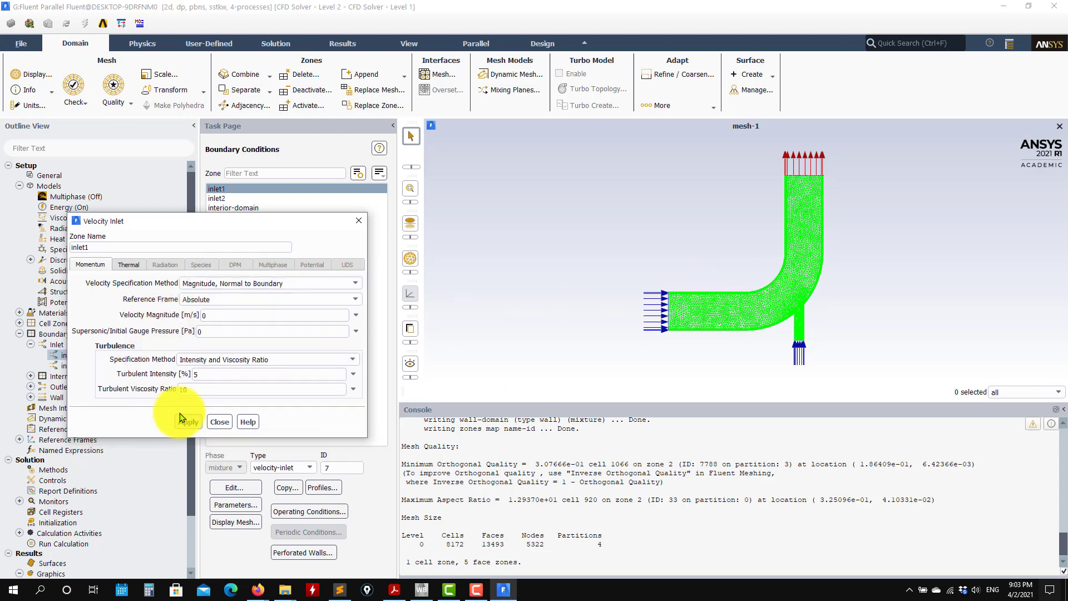
left_click(217, 421)
Set inlet2's temperature to 40 C and apply the boundary condition.
left_click(223, 198)
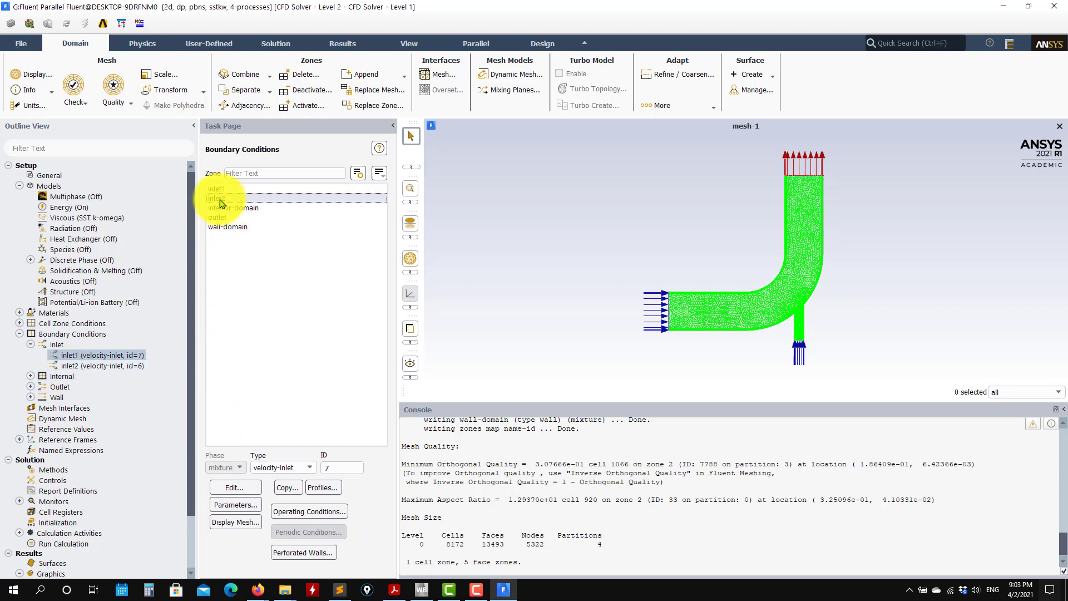
left_click(234, 488)
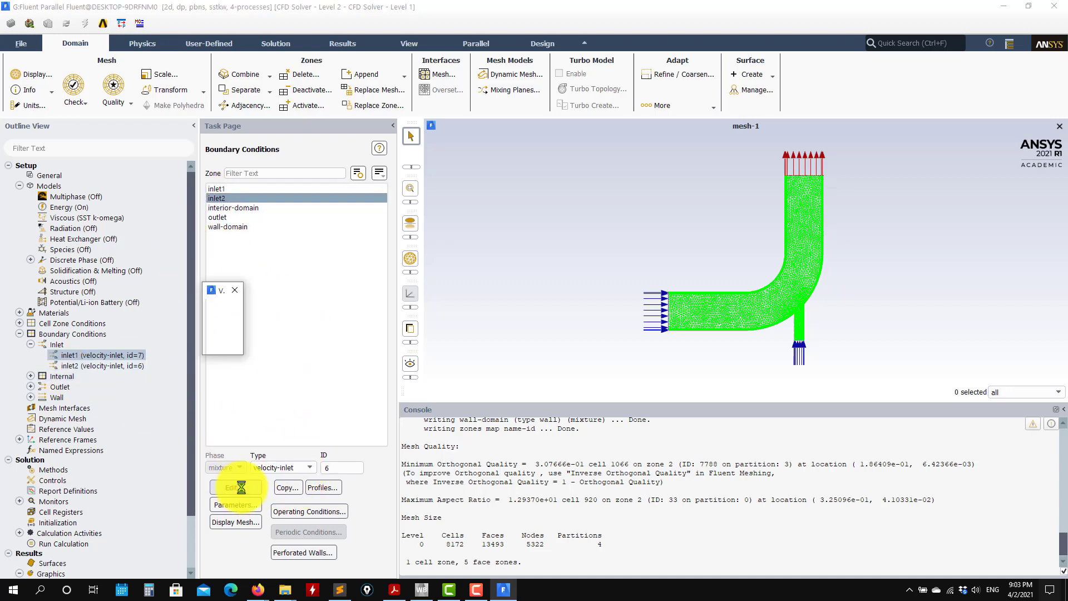
left_click(265, 336)
double_click(281, 353)
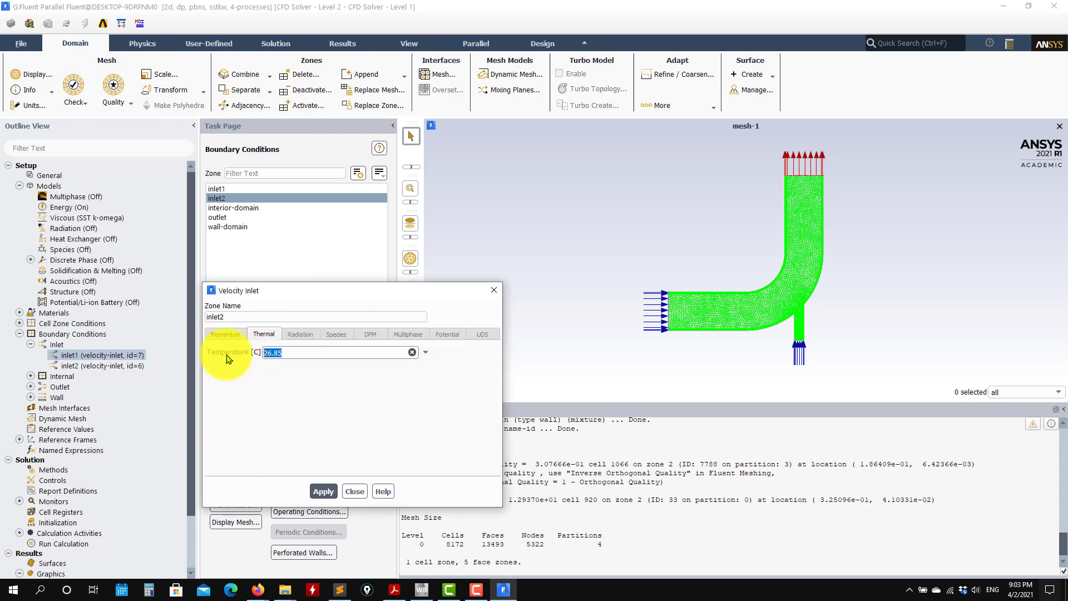
type("40")
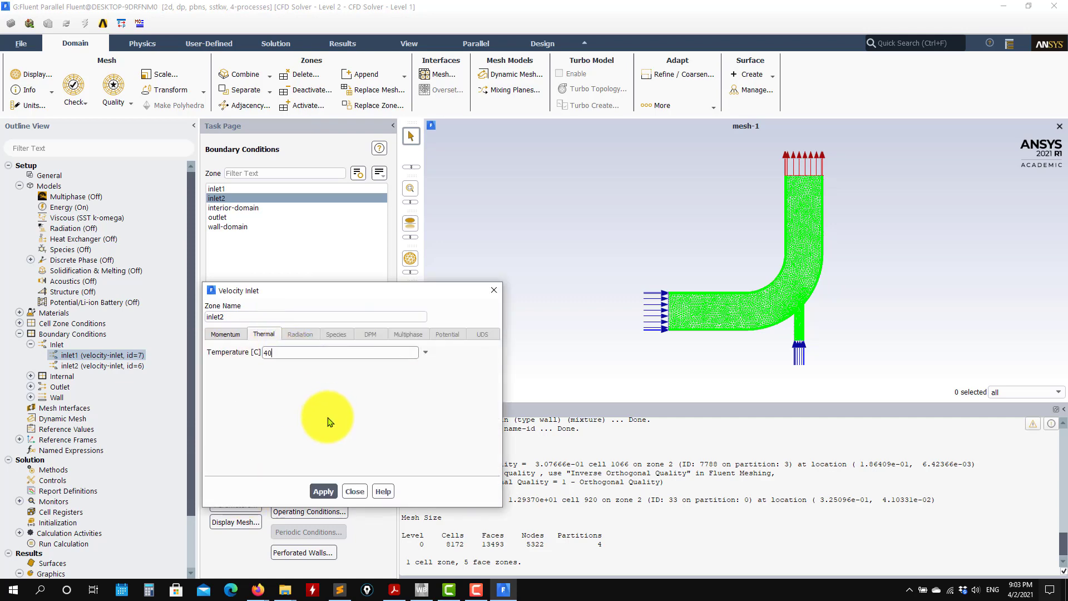
left_click(323, 491)
Set inlet2's velocity magnitude to 1.2 m/s per the problem definition PDF and apply the boundary condition.
left_click(393, 591)
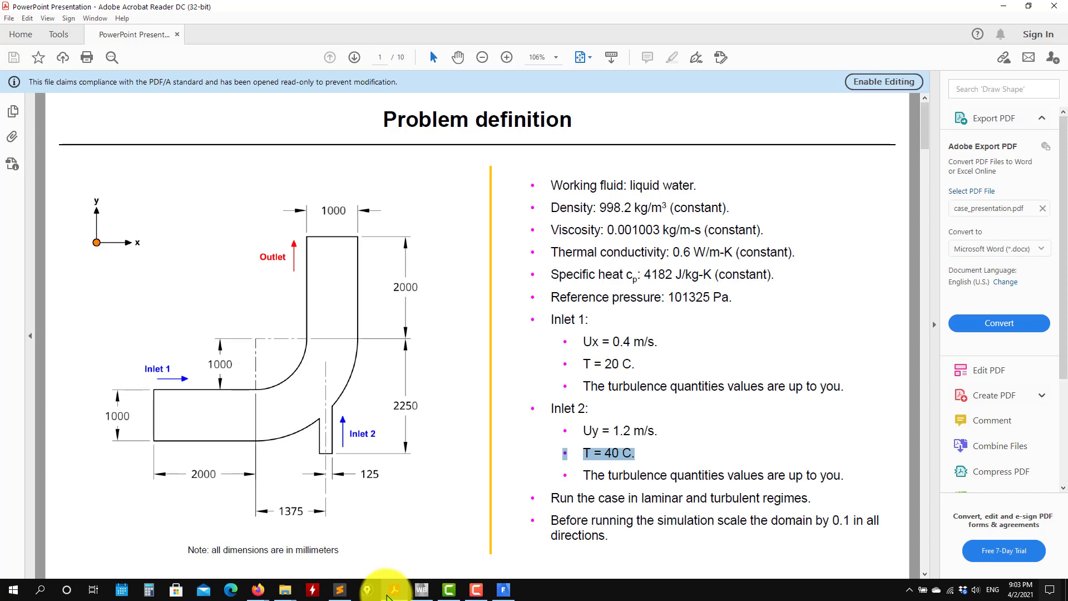
left_click(393, 591)
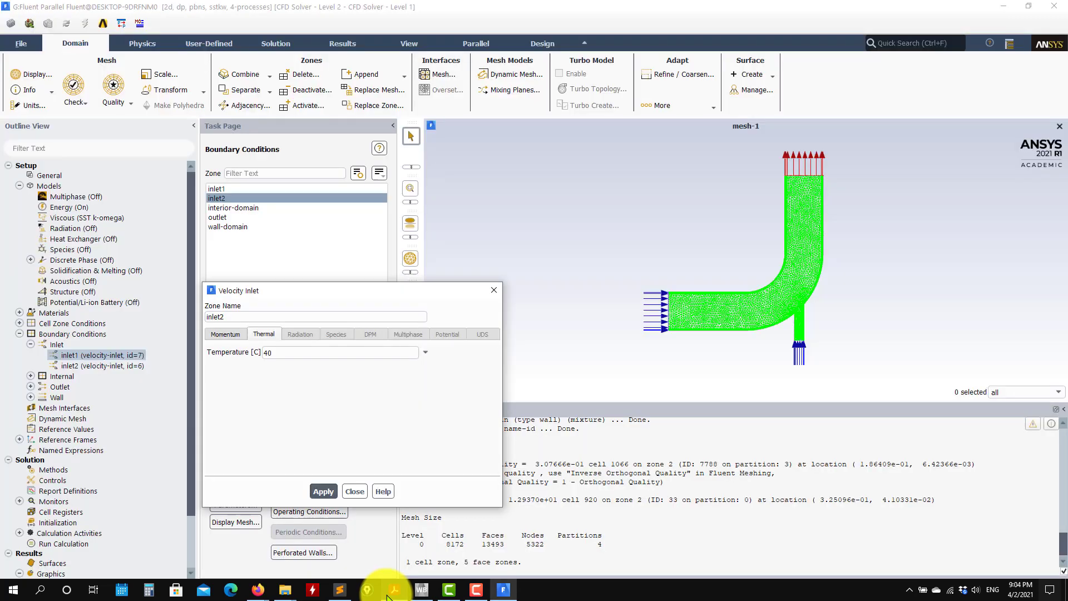
left_click(225, 334)
left_click_drag(387, 383, 284, 390)
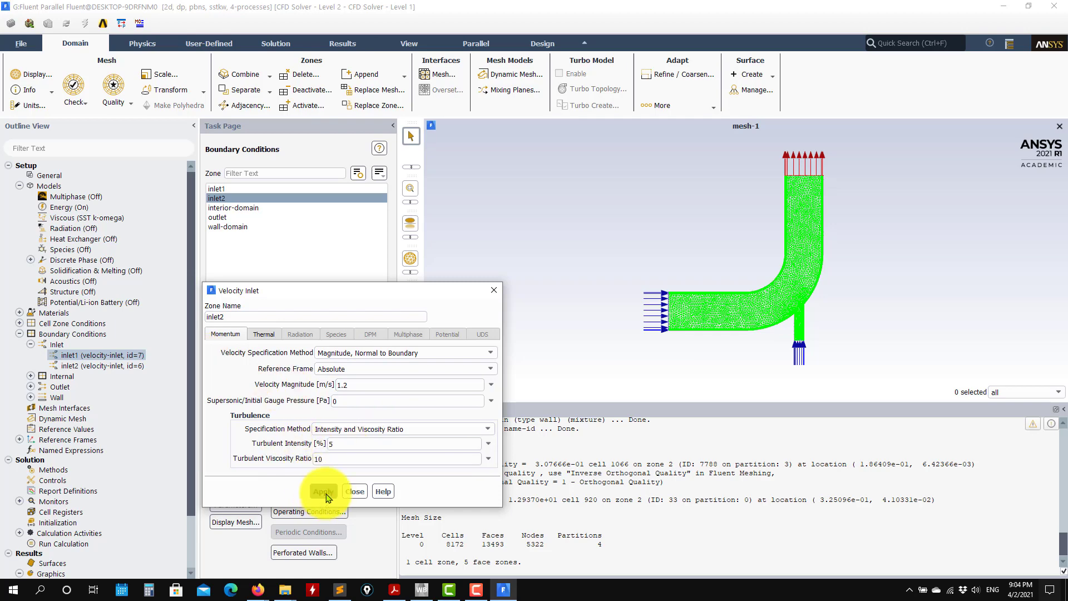
left_click(355, 492)
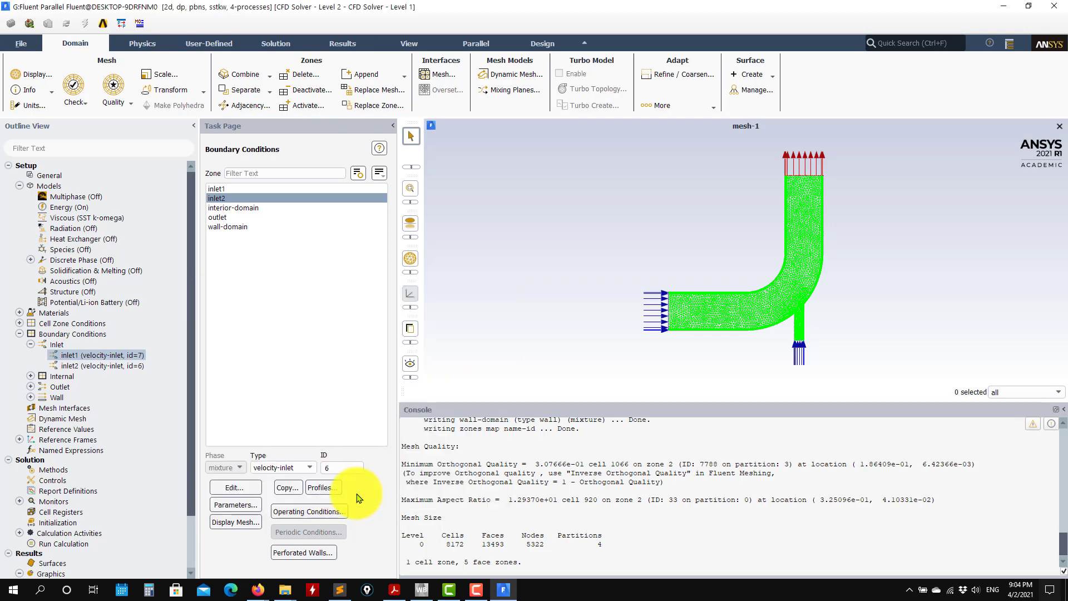
Make the outlet zone a pressure-outlet and apply its momentum settings with a gauge pressure of 0 Pa.
double_click(59, 336)
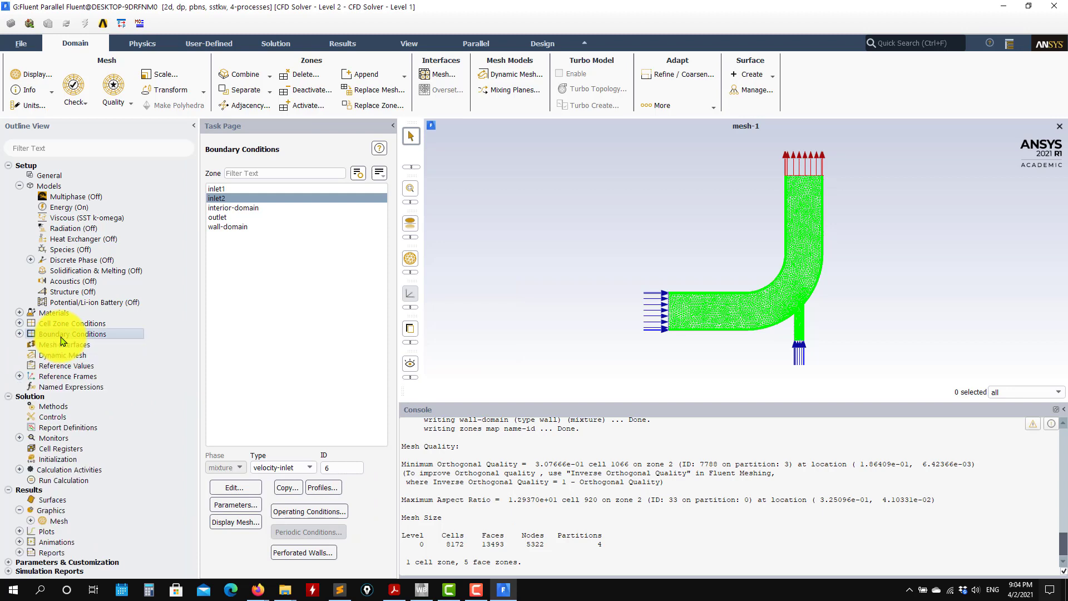
left_click(240, 227)
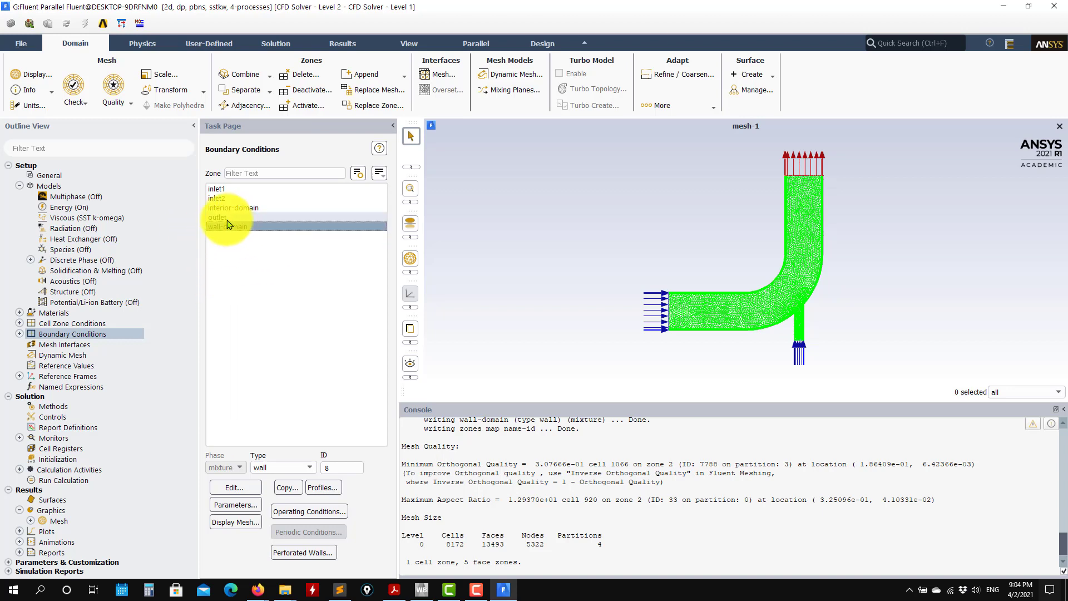
left_click(222, 217)
left_click(311, 469)
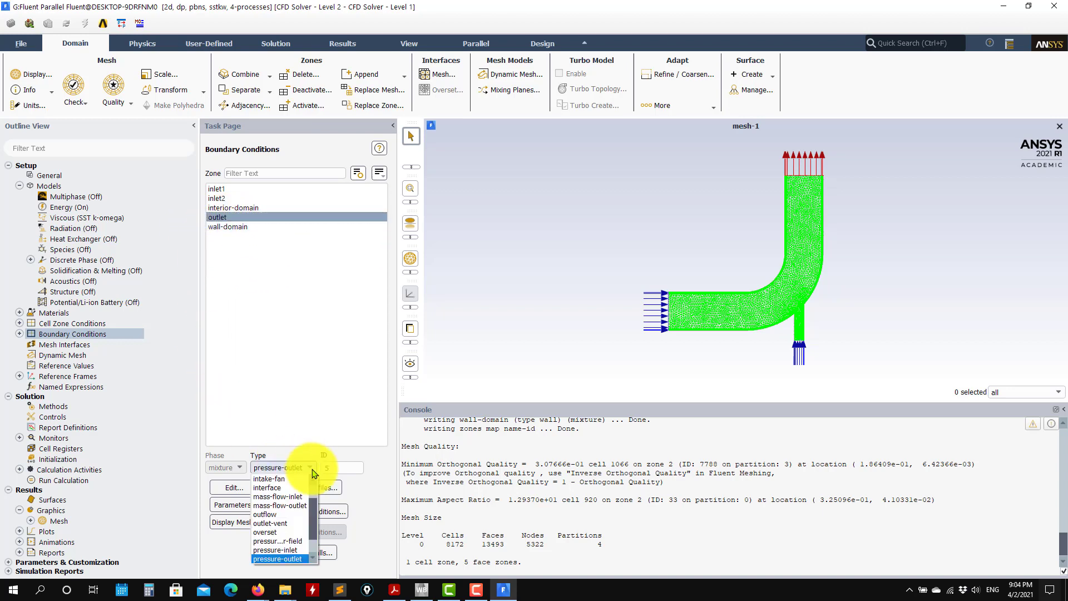
left_click(278, 558)
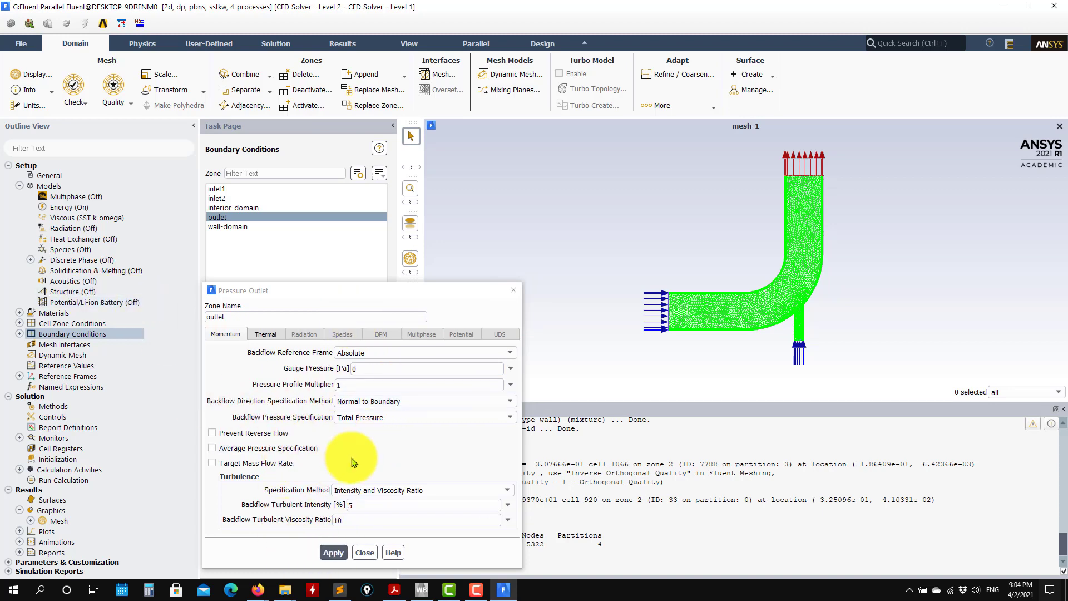
left_click(341, 551)
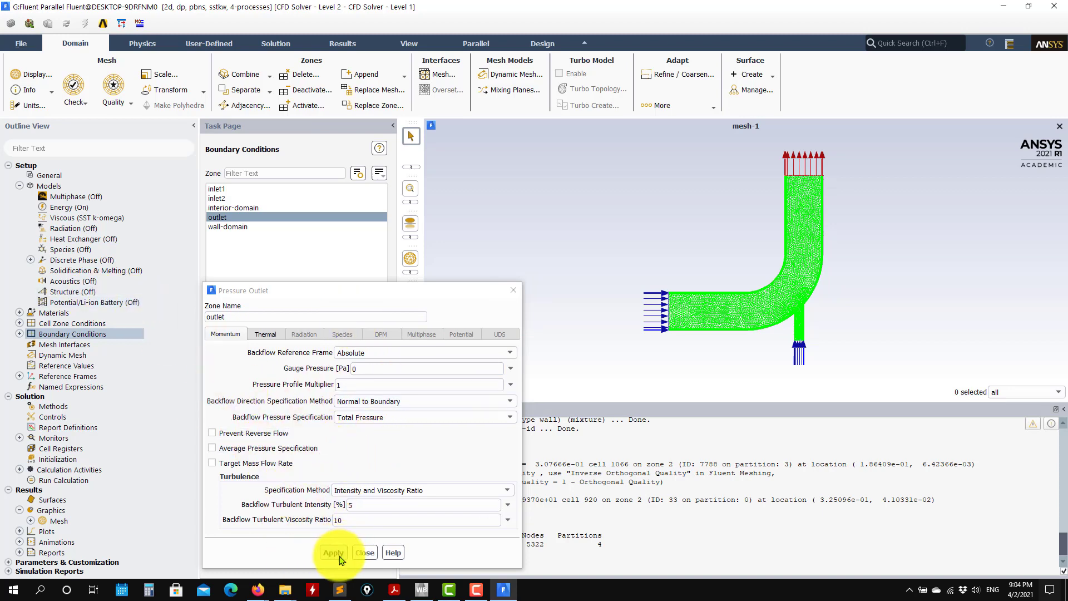
Set the outlet's backflow total temperature to 30 C and apply the boundary condition.
left_click(272, 333)
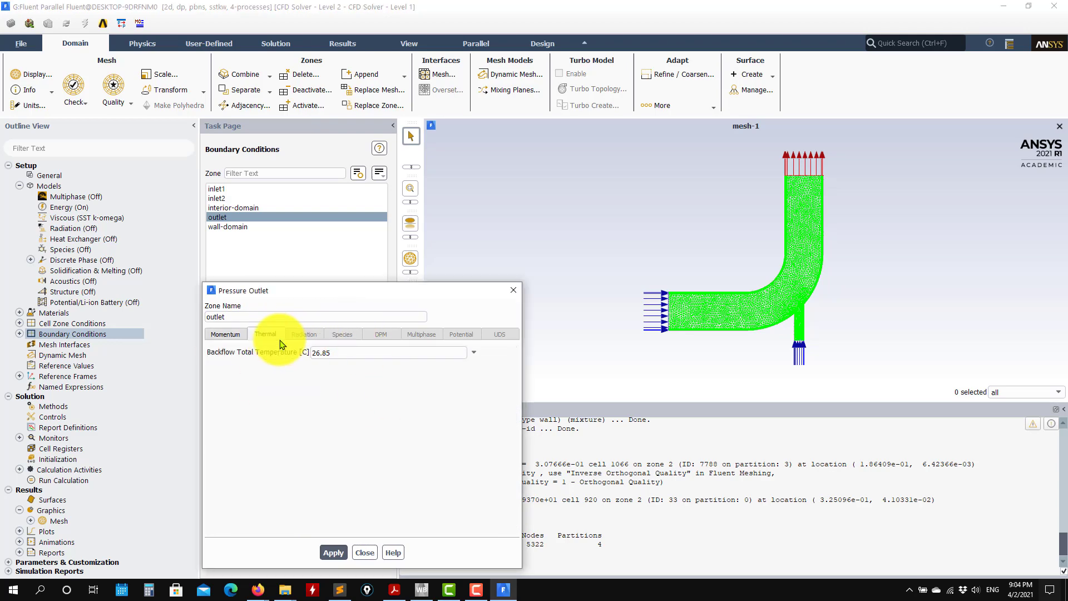
left_click(226, 335)
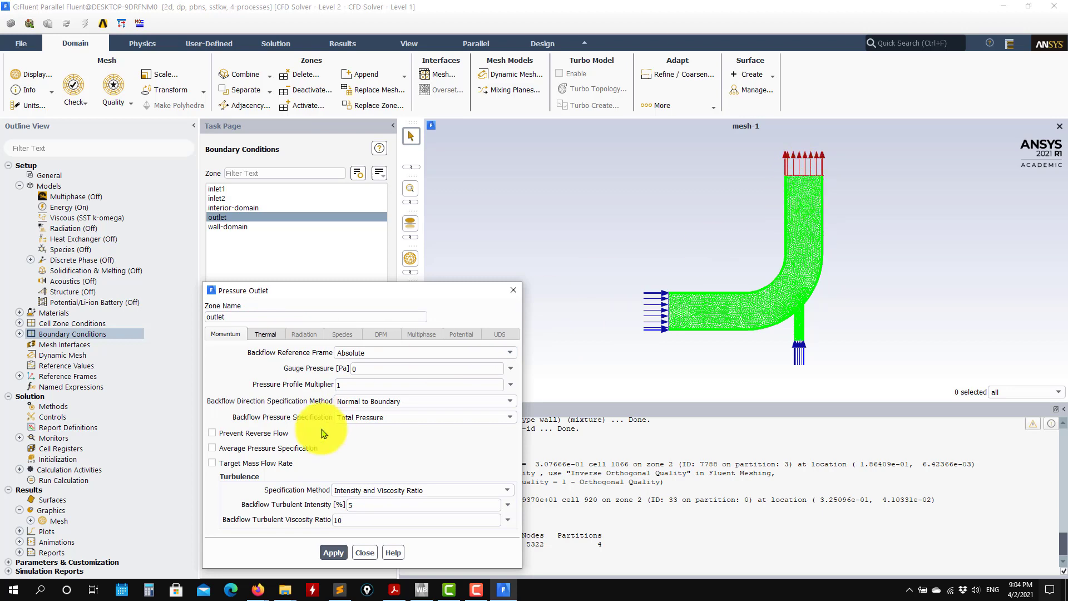
left_click(265, 335)
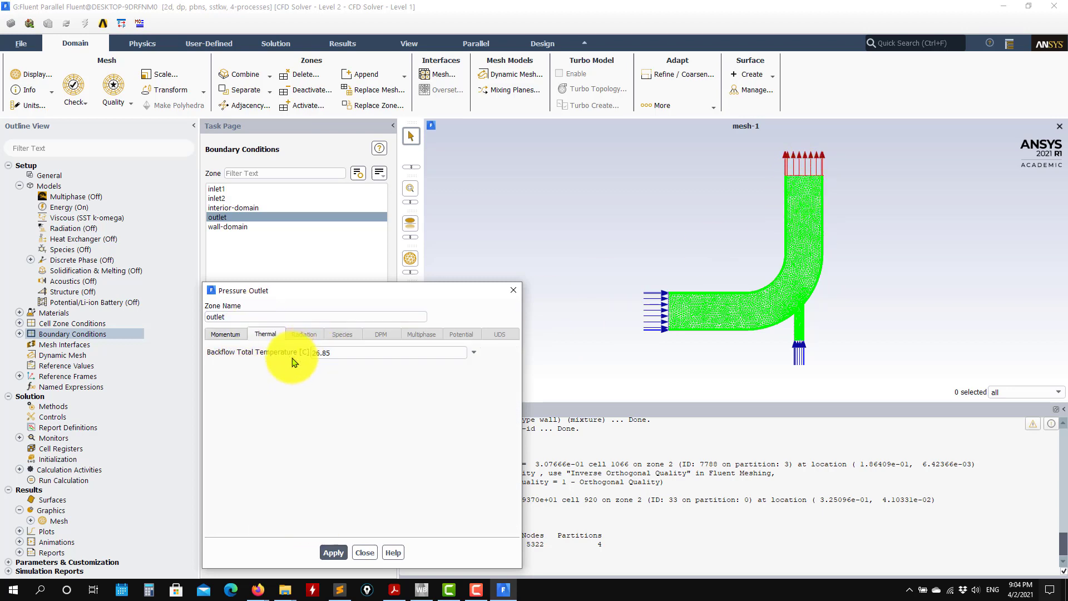
left_click_drag(340, 355, 268, 355)
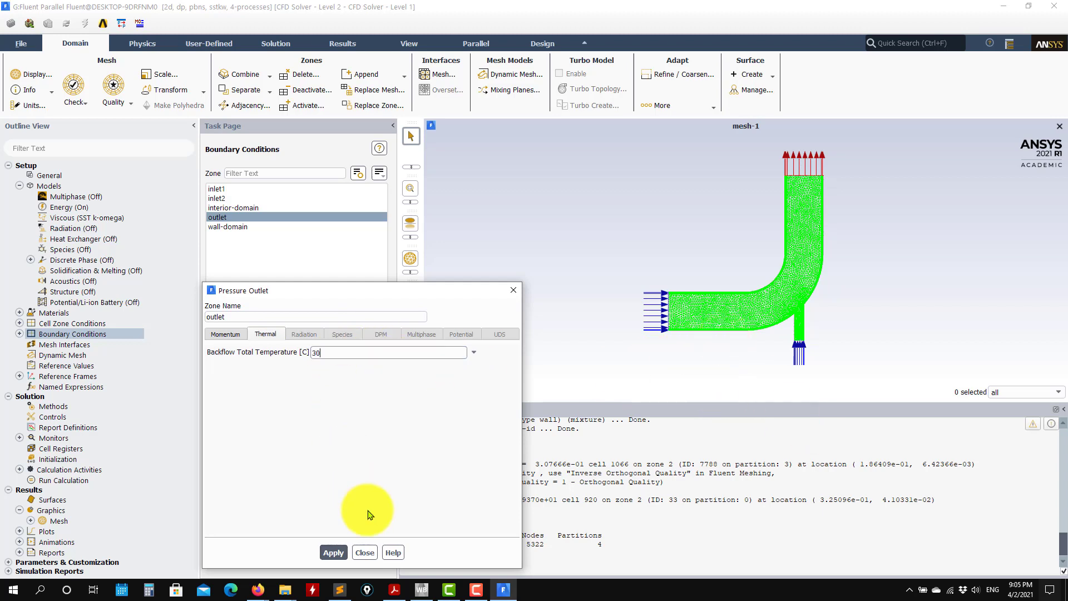
left_click(329, 555)
left_click(228, 334)
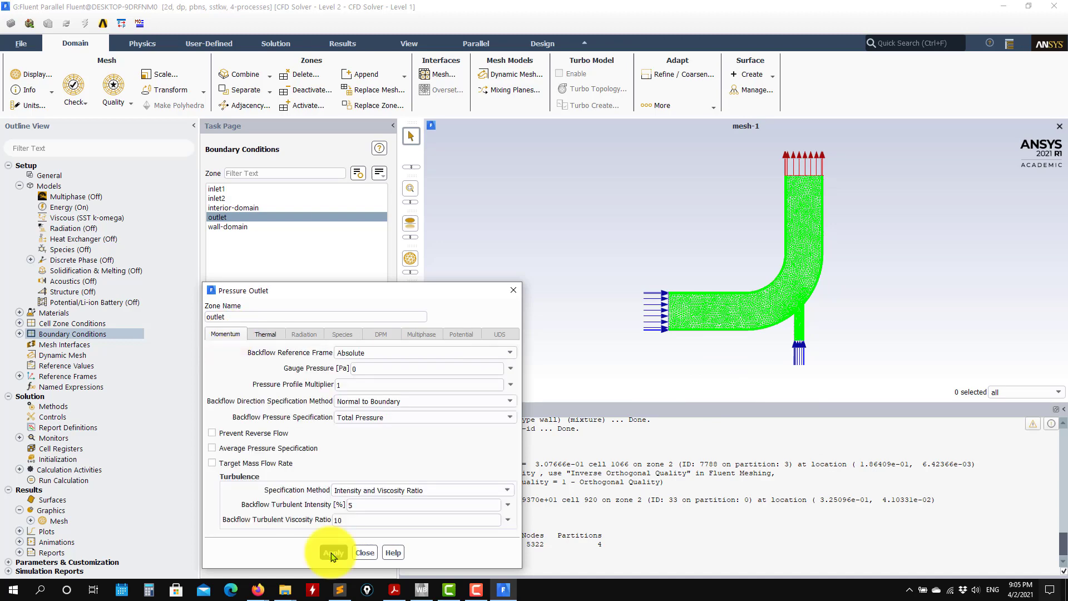
left_click(362, 553)
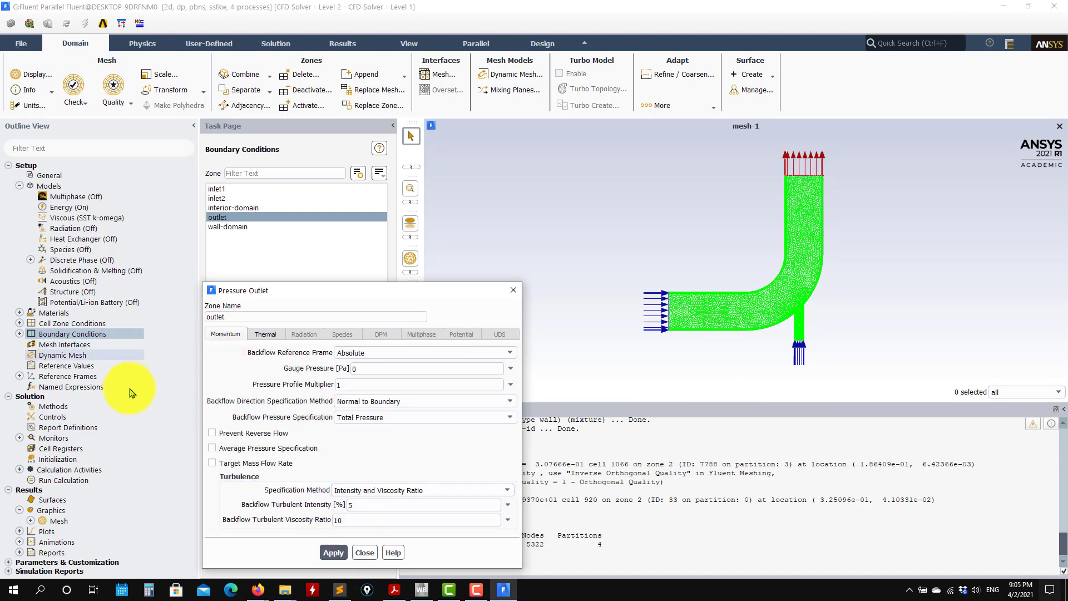
Compute the reference values from inlet1.
left_click(67, 366)
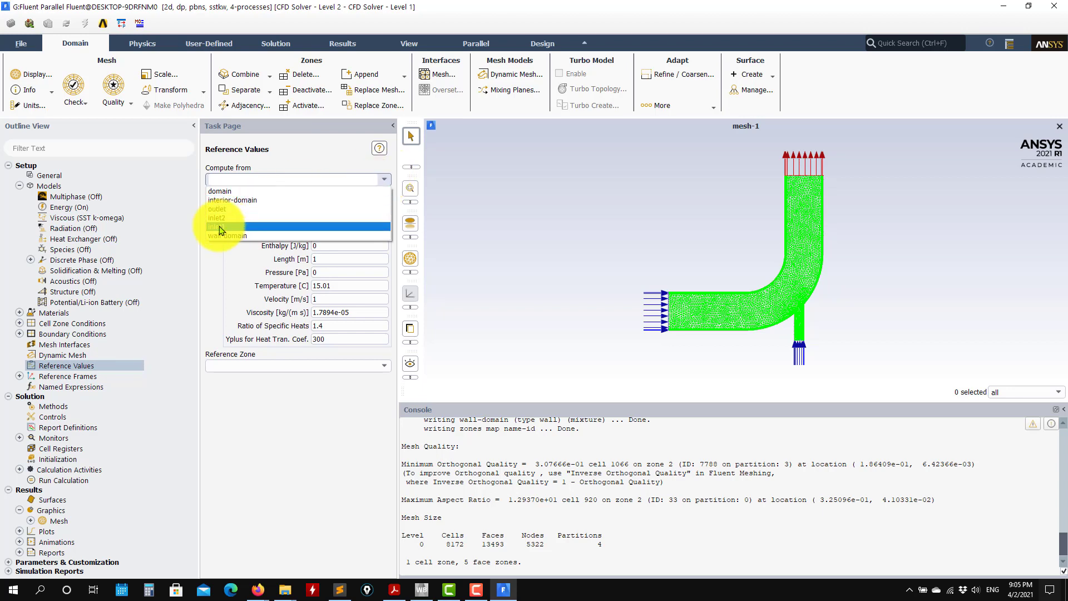
left_click(221, 227)
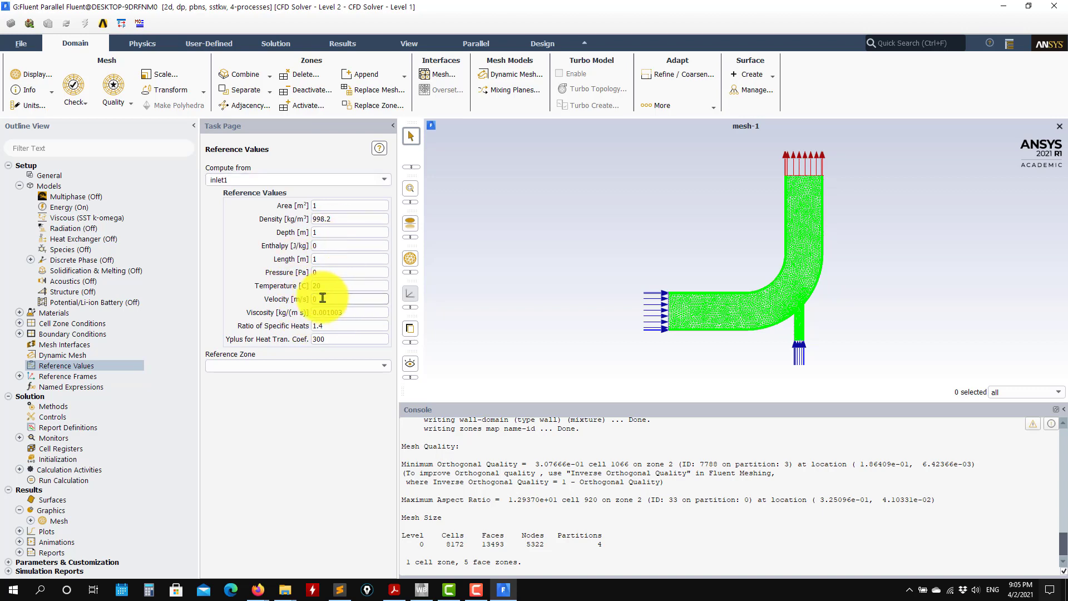
Set inlet1's velocity magnitude to 0.4 m/s, apply it, and check inlet2's boundary condition.
left_click(19, 334)
double_click(77, 356)
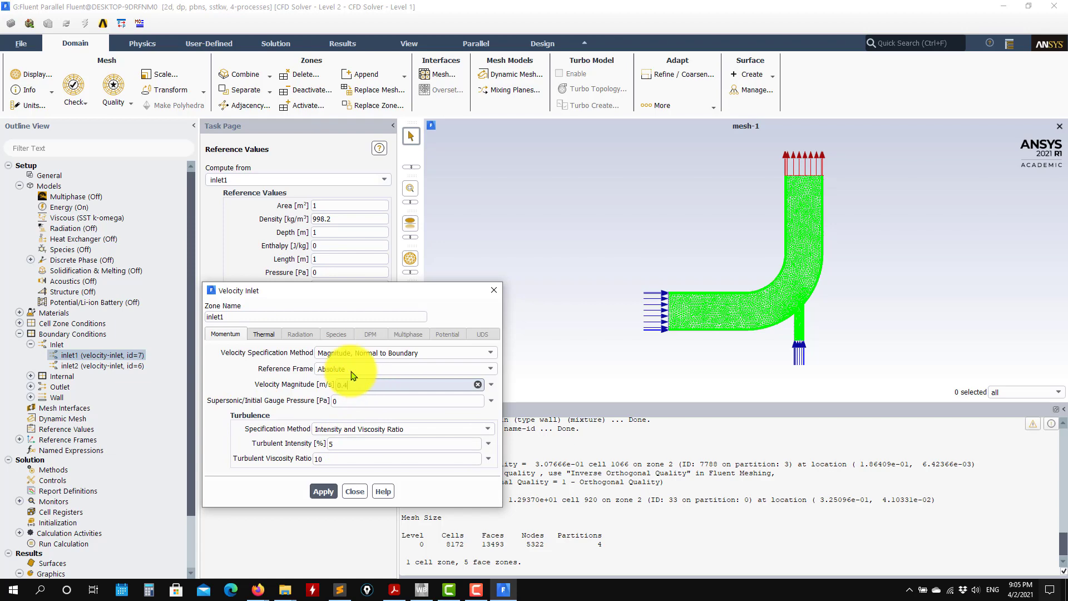
left_click(264, 335)
left_click(227, 336)
left_click(331, 493)
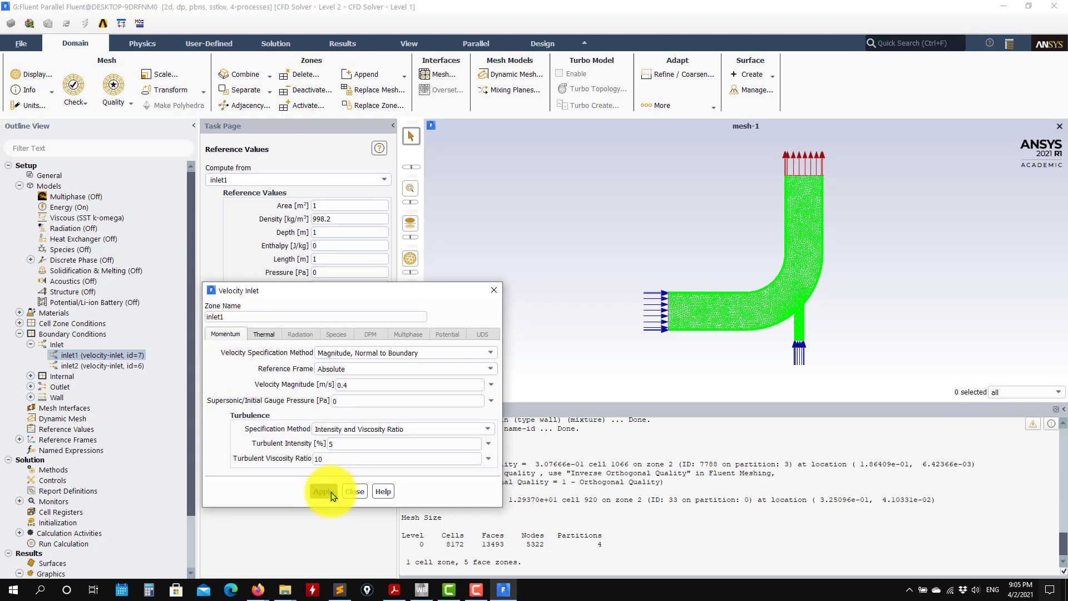
left_click(355, 491)
double_click(132, 367)
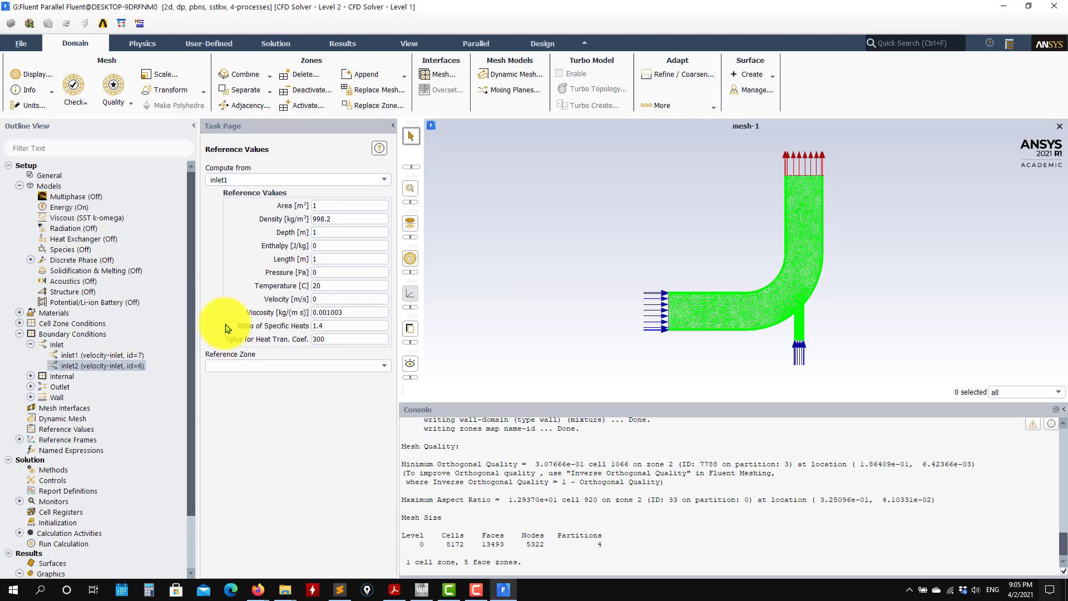
left_click(357, 492)
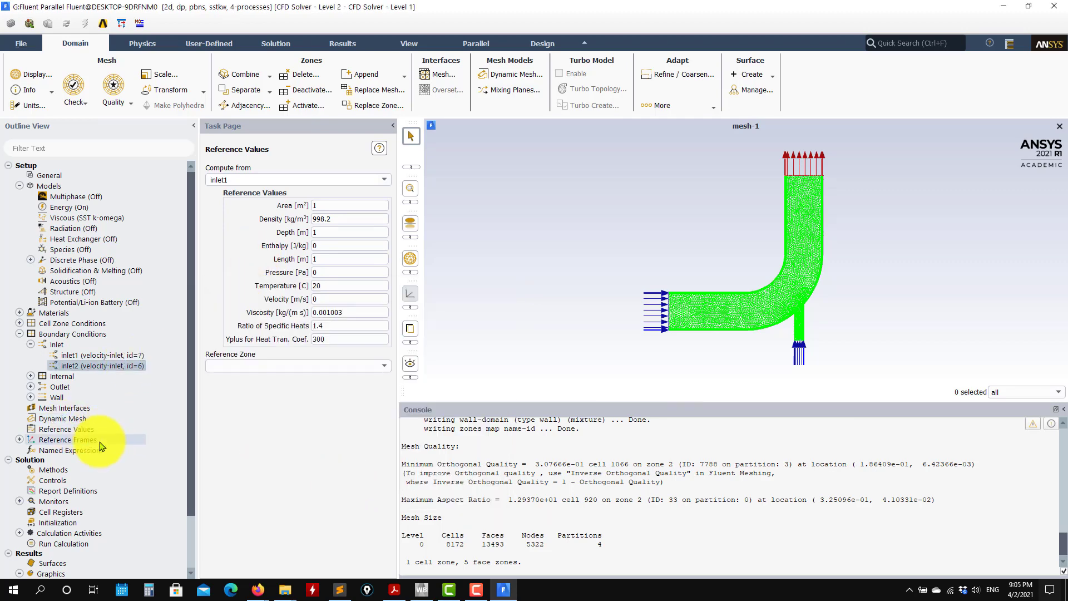
Recompute the reference values from inlet1 using its updated velocity.
left_click(75, 429)
left_click(384, 179)
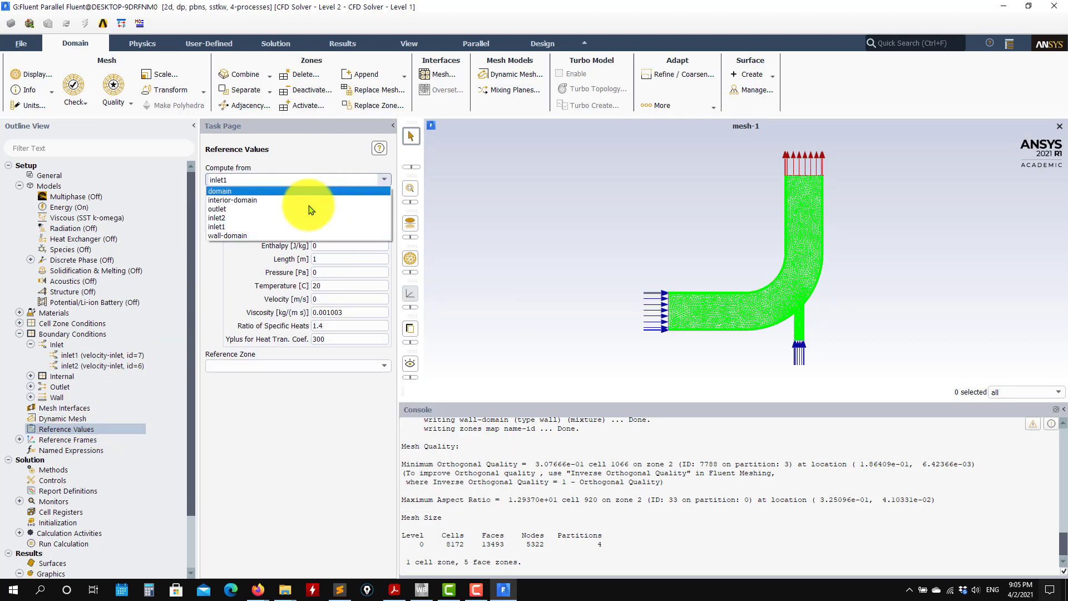
left_click(232, 220)
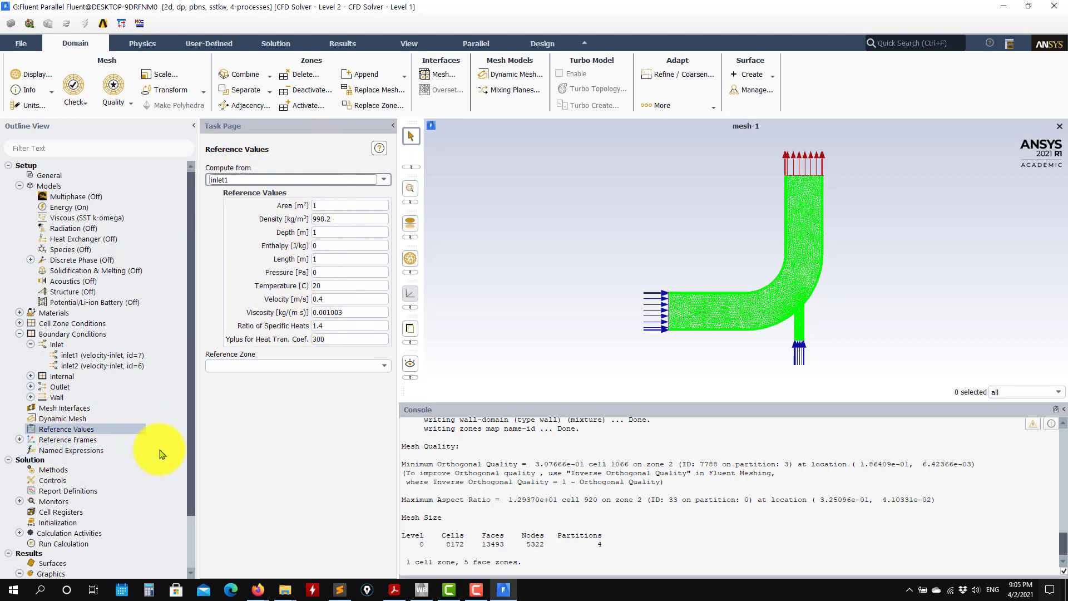
Open the solution methods and review the first- and second-order contour and vector plots in the case presentation PDF.
left_click(54, 472)
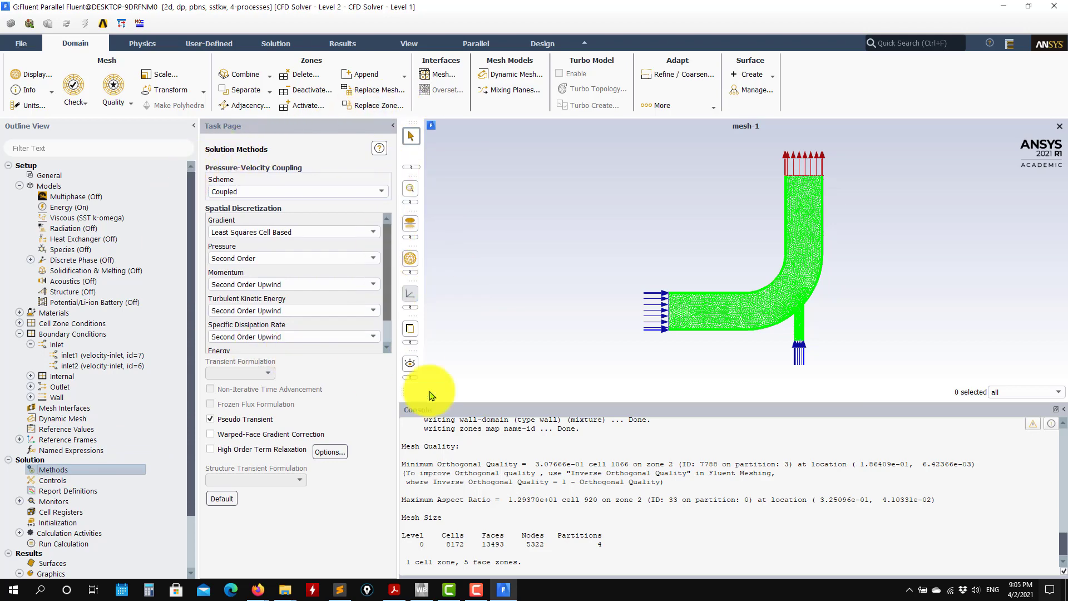
left_click(395, 590)
scroll(508, 376, "down", 4)
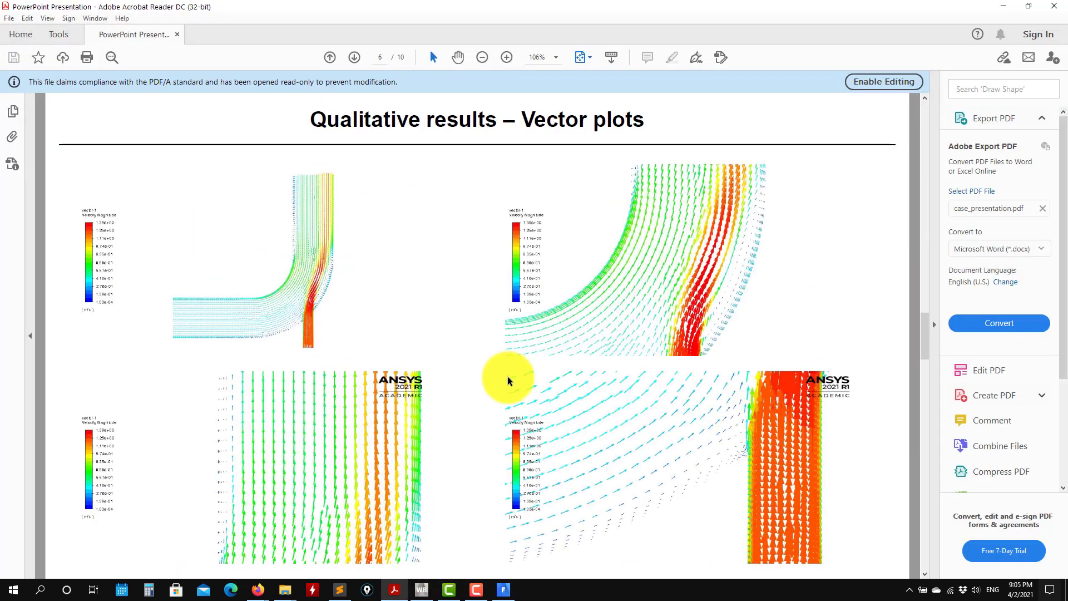
scroll(508, 380, "up", 4)
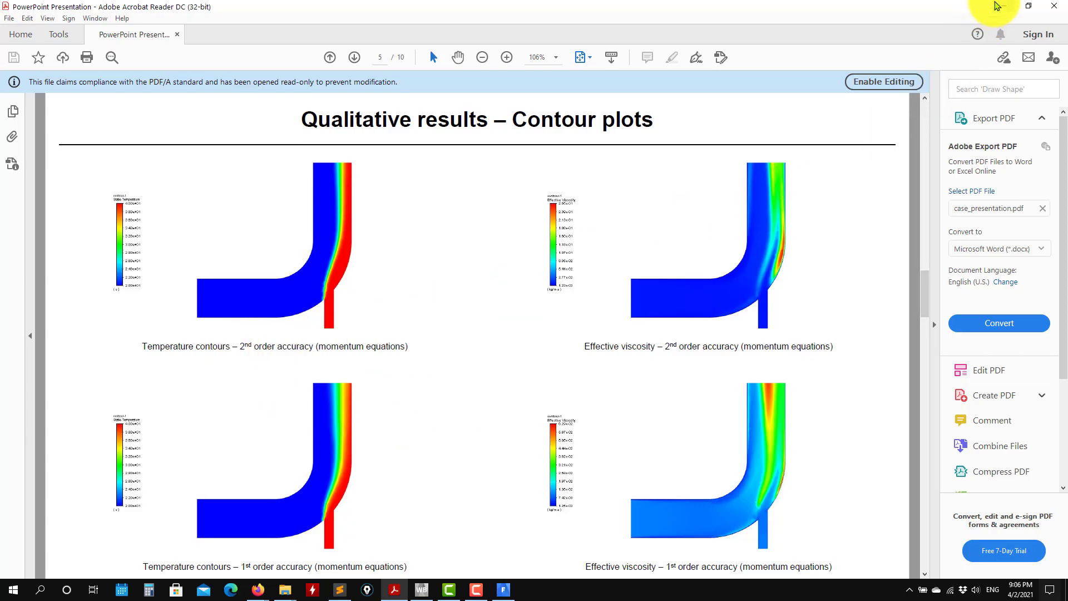
left_click(1004, 6)
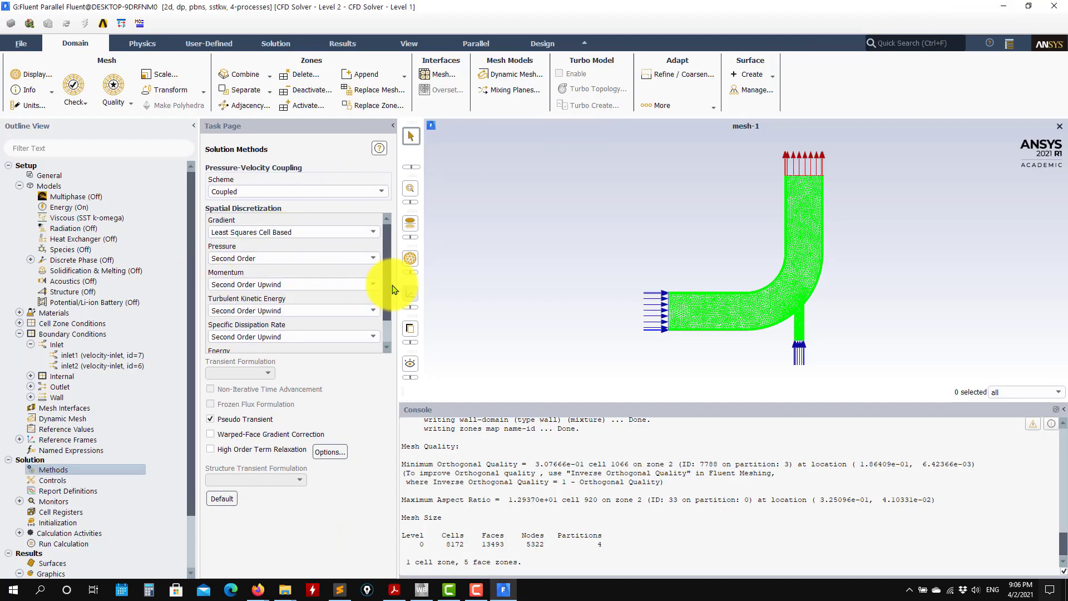
Try First Order Upwind for the momentum discretization, and restore Second Order Upwind.
left_click(311, 285)
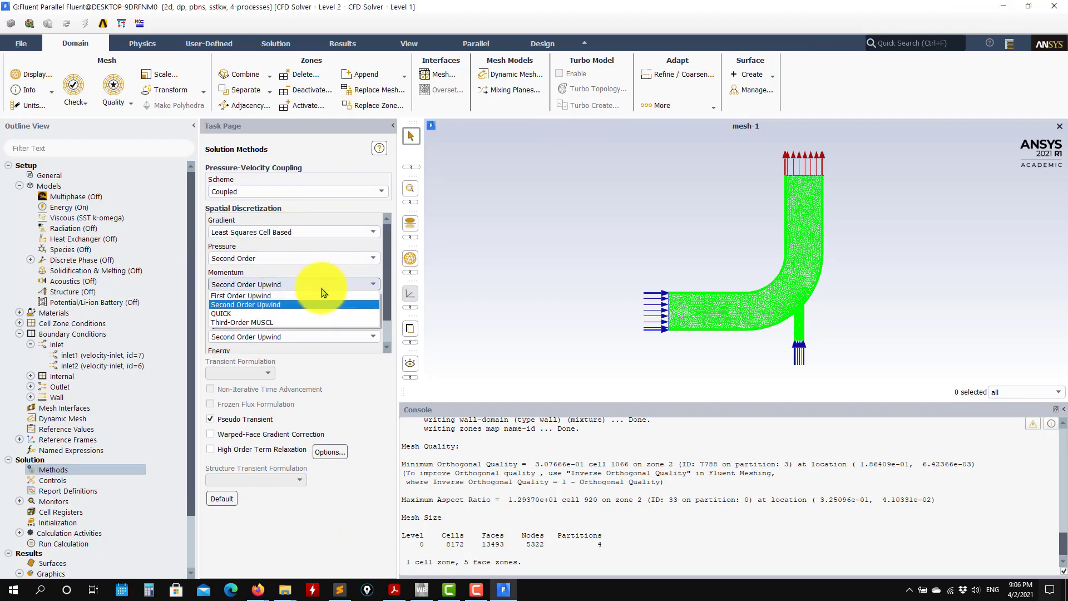
left_click(243, 296)
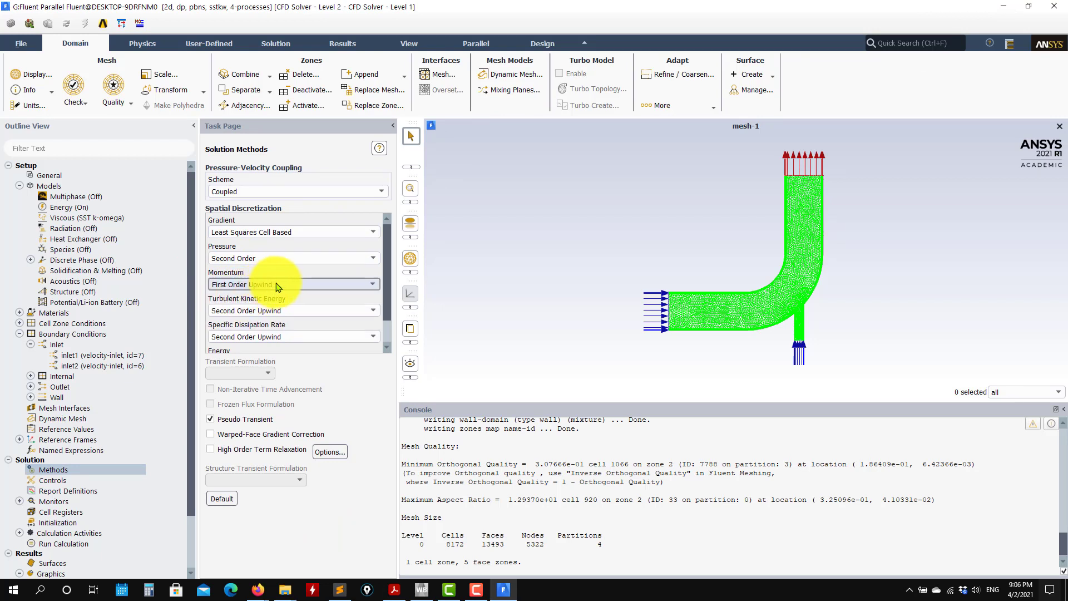
left_click(278, 285)
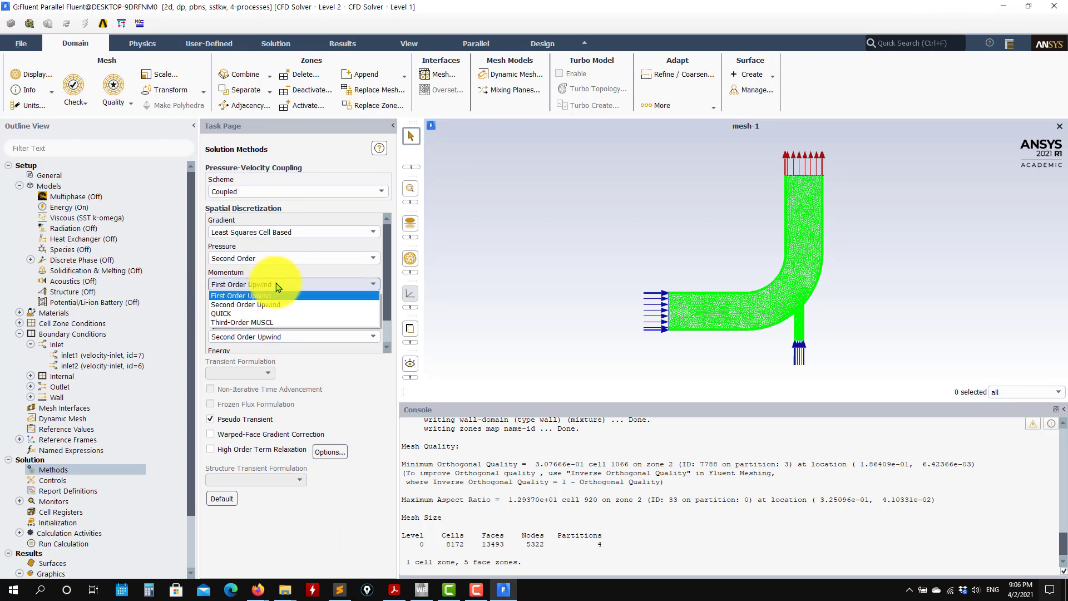
left_click(250, 306)
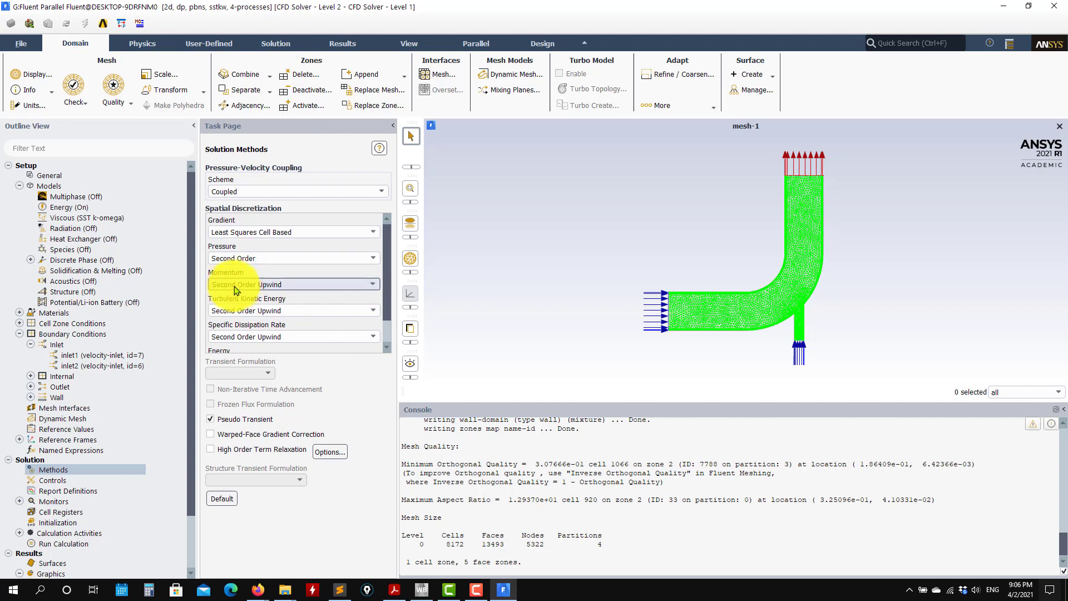
Try First Order Upwind for turbulent kinetic energy and specific dissipation rate, restore Second Order Upwind, and review the discretization schemes.
scroll(389, 310, "down", 1)
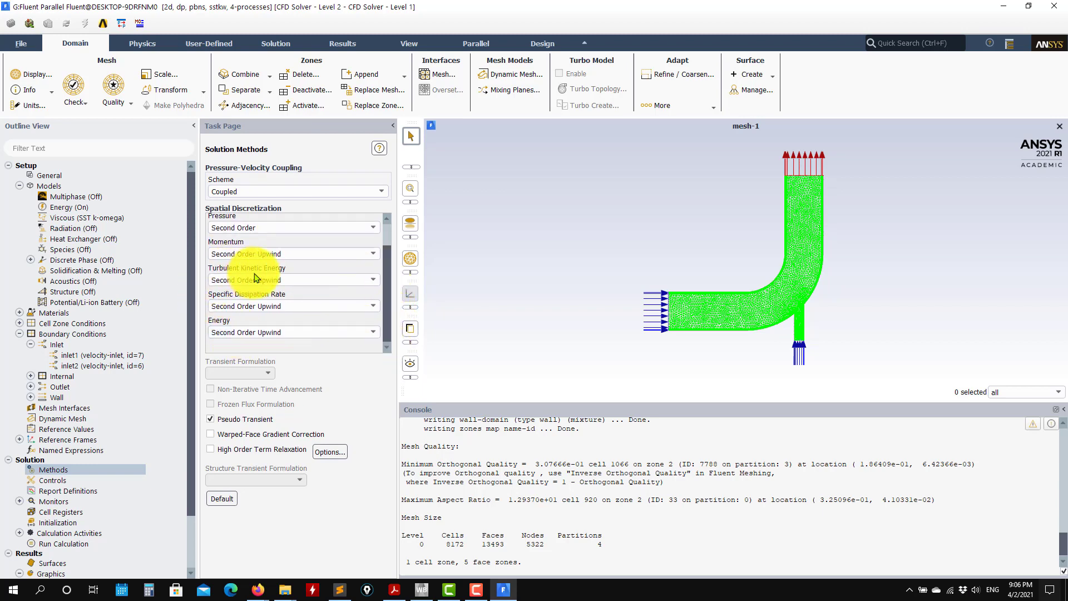
left_click(253, 281)
left_click(243, 291)
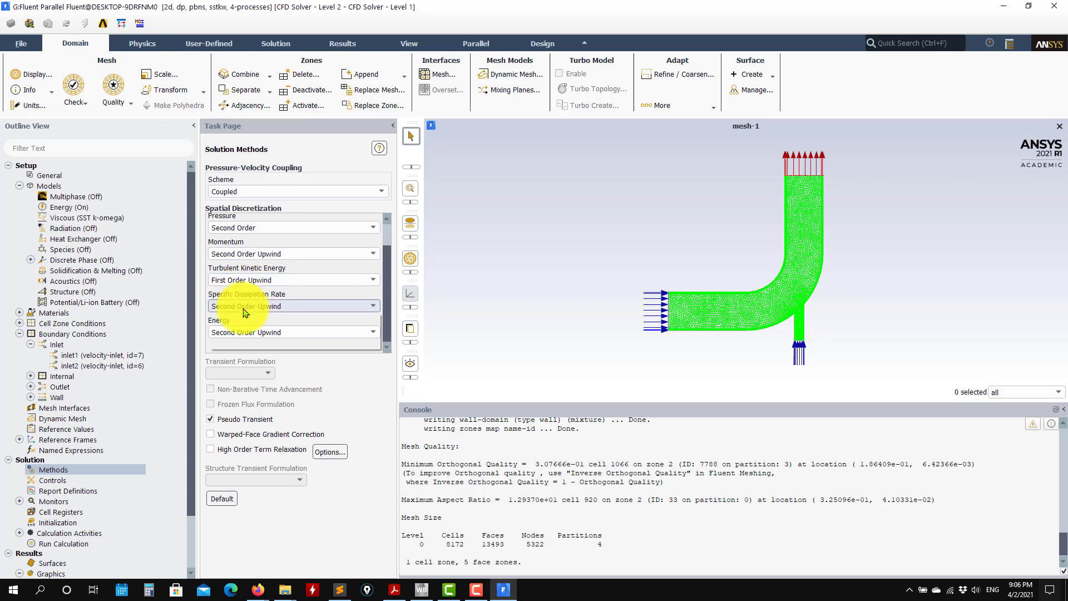
left_click(247, 306)
left_click(248, 317)
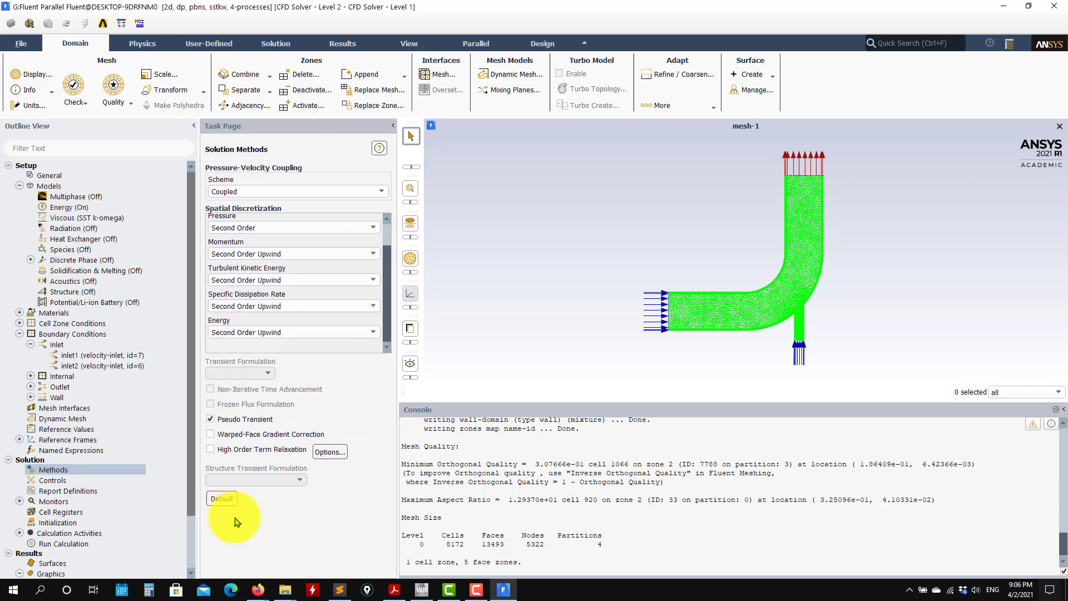
scroll(382, 278, "up", 2)
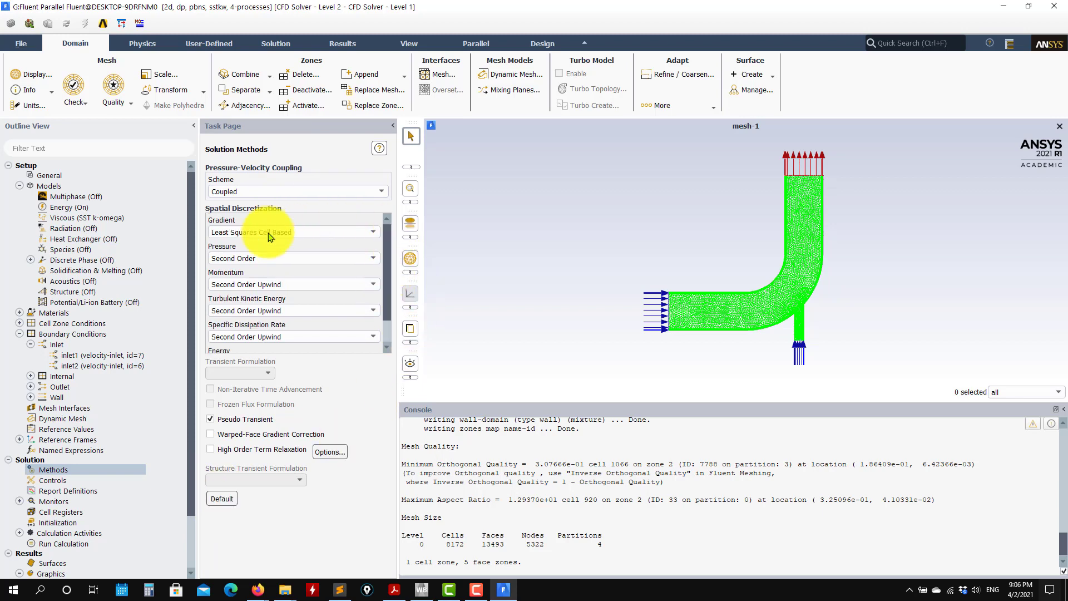
scroll(382, 267, "down", 2)
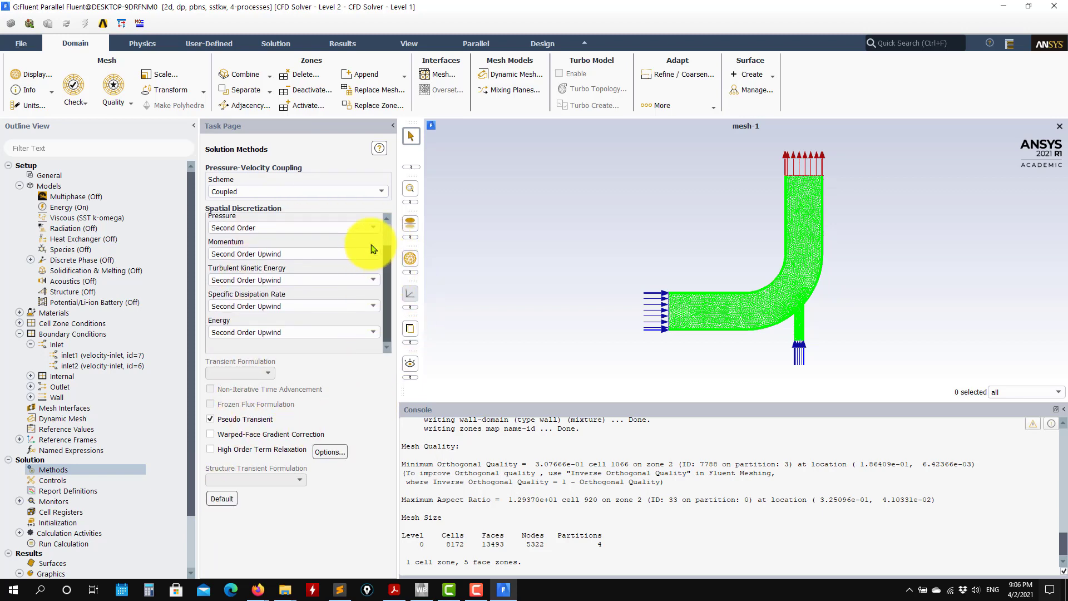
scroll(378, 234, "up", 1)
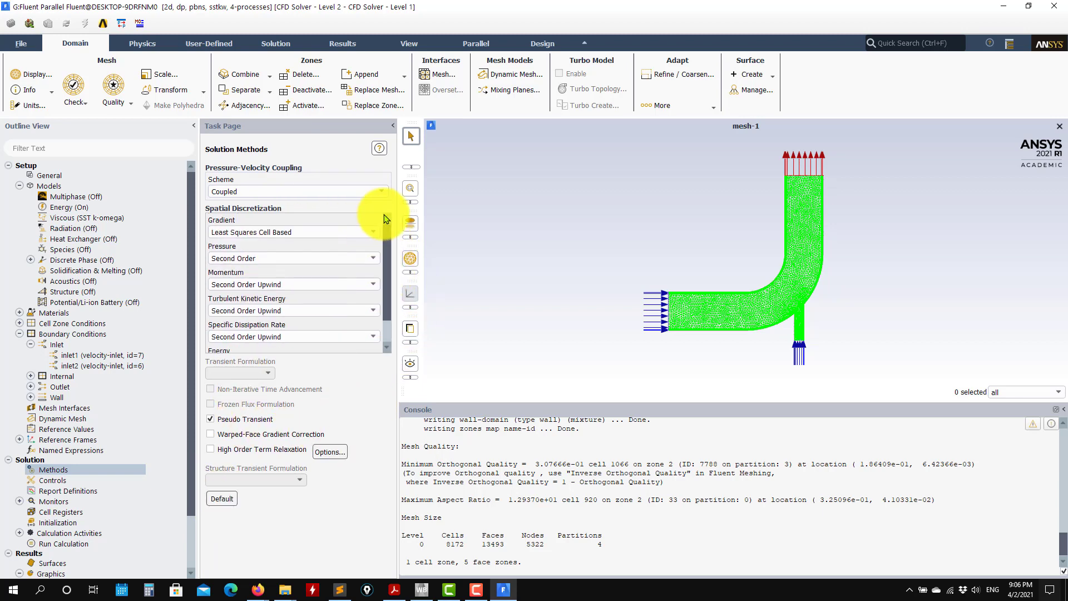
Check the relaxation factors in the solution controls and the list of report definitions.
left_click(63, 482)
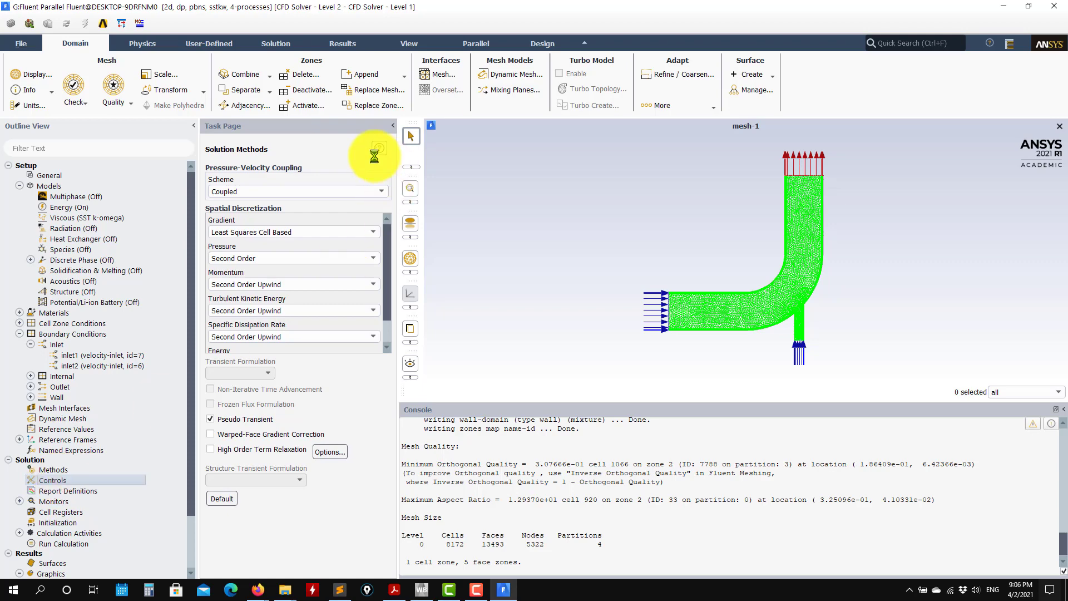
double_click(83, 492)
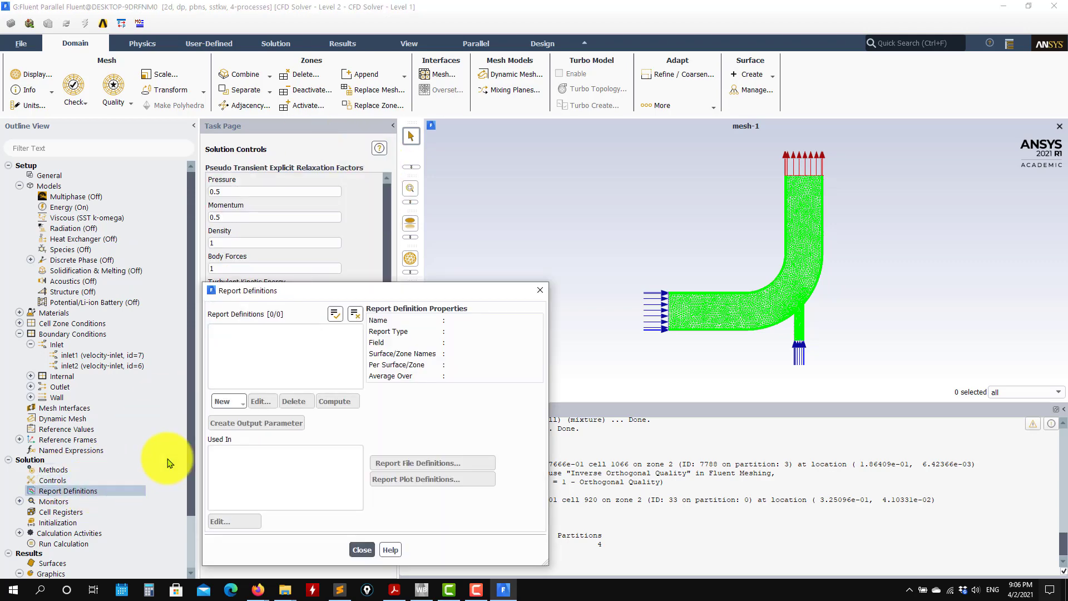
left_click(371, 551)
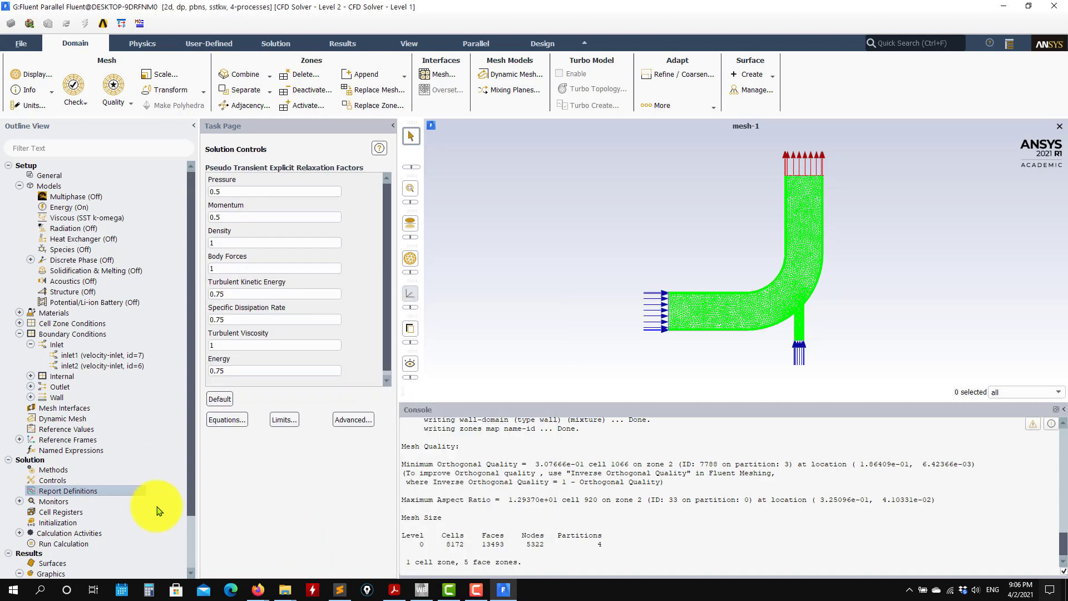
Start a facet average surface report definition named yp-ave on the wall-domain surface.
right_click(81, 495)
mouse_move(129, 567)
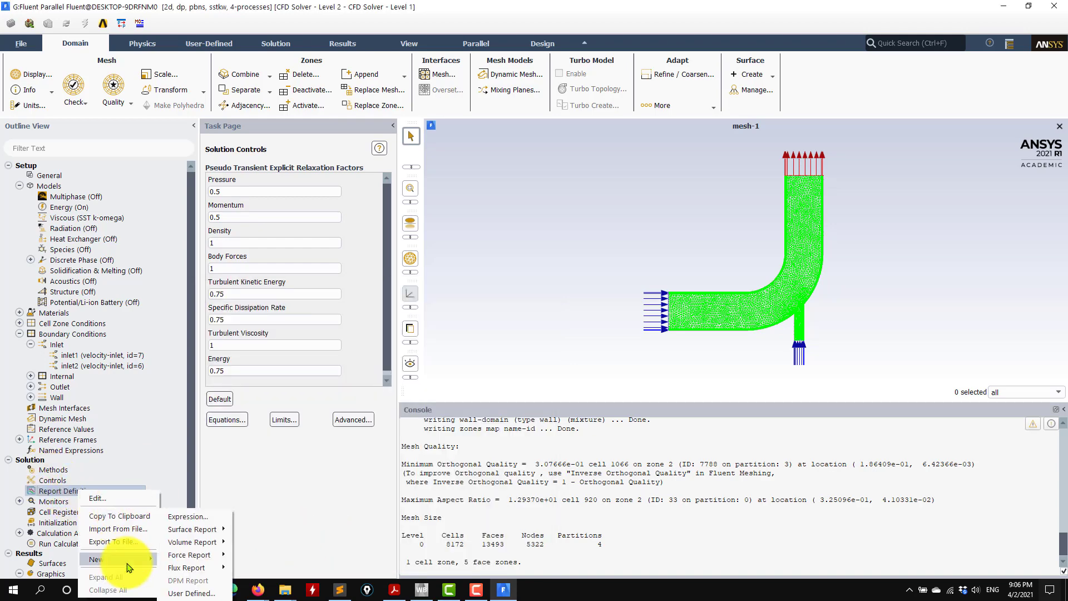
mouse_move(203, 542)
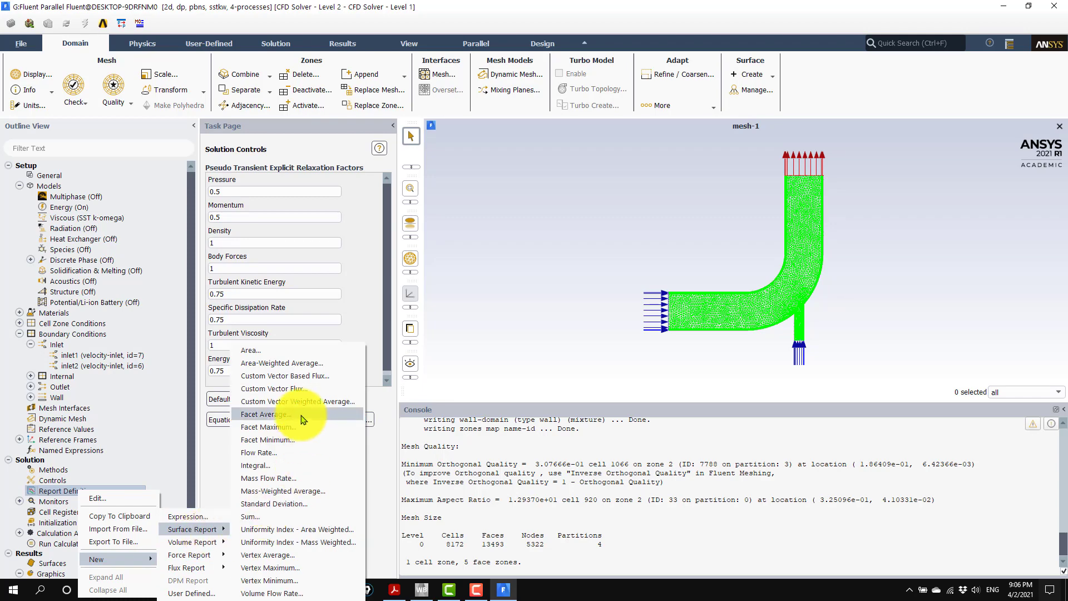
left_click(303, 414)
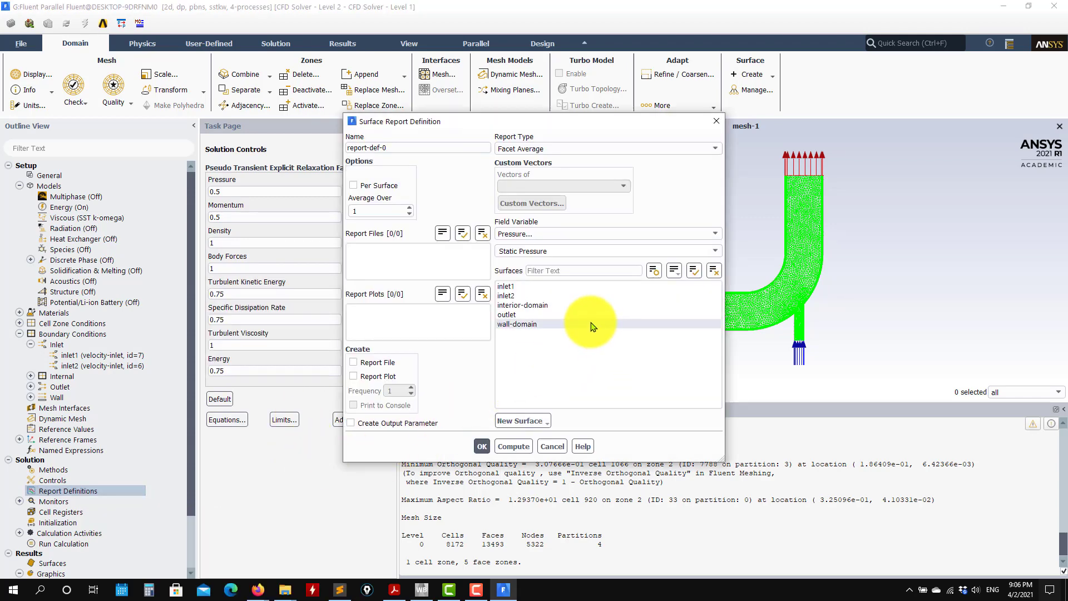
left_click(529, 324)
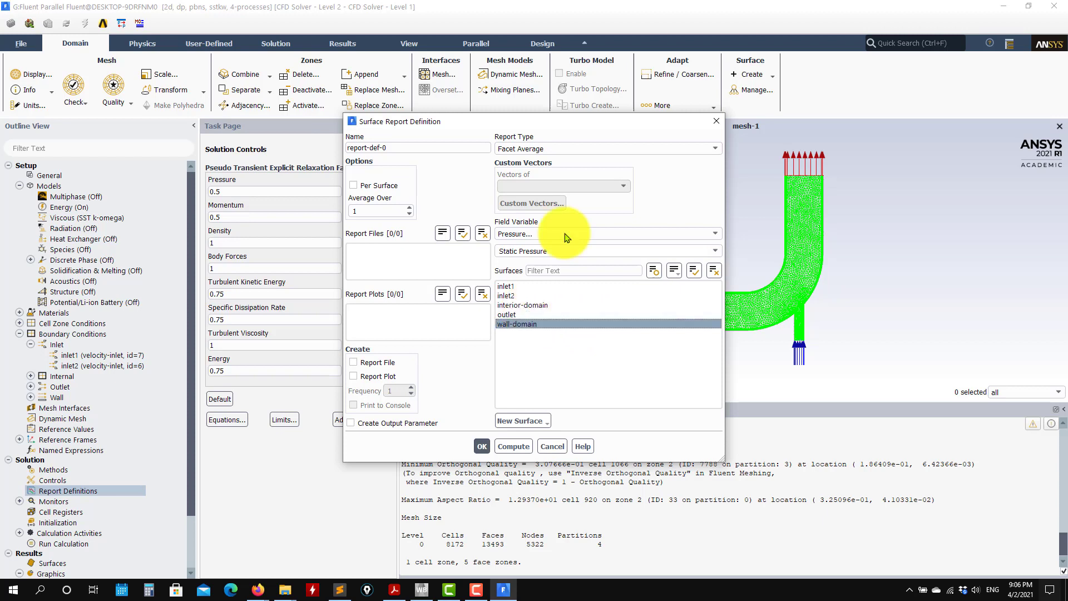
triple_click(456, 149)
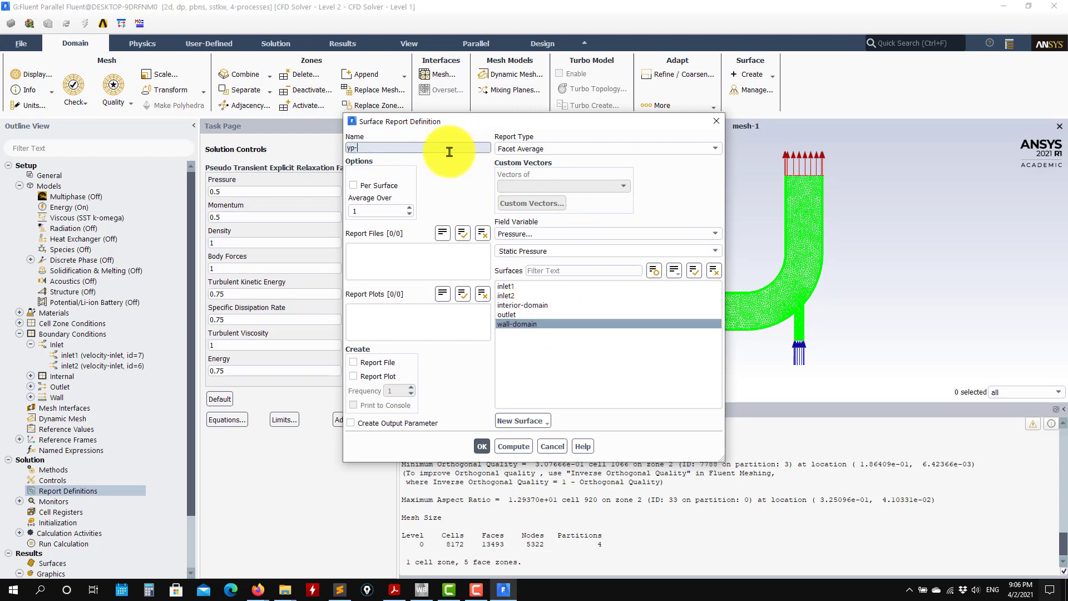
type("yp-ave")
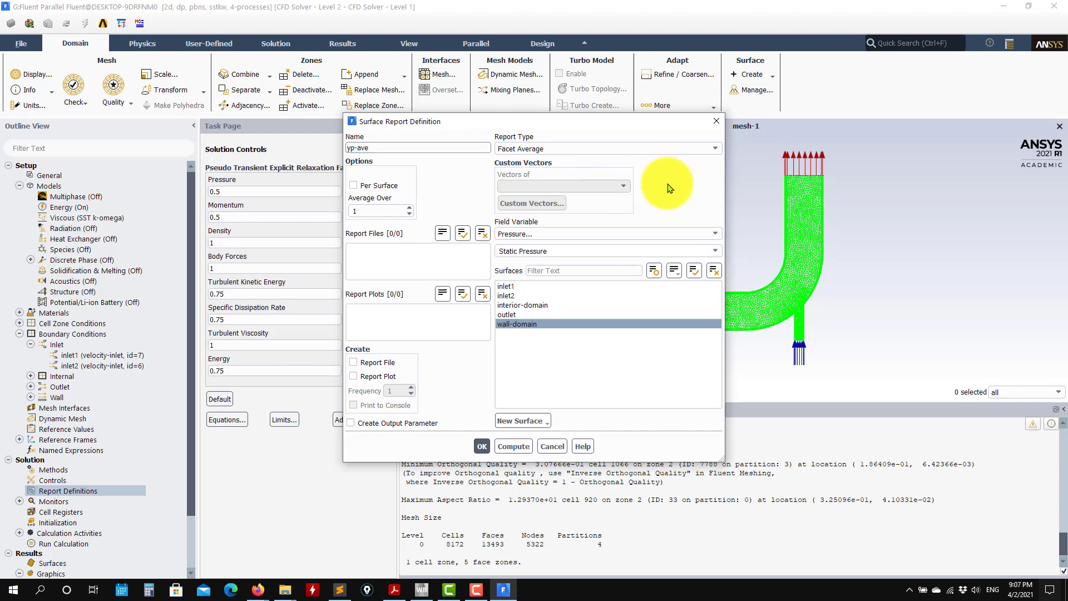
Set the yp-ave report's field variable to Turbulence, Wall Yplus, and save the report definition.
left_click(696, 149)
left_click(561, 122)
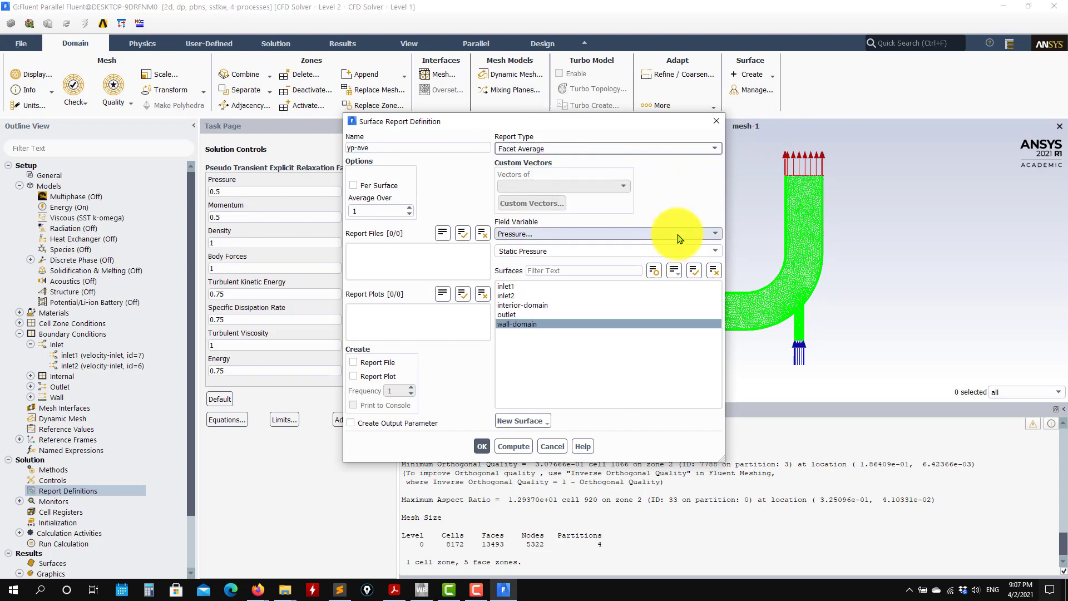
left_click(676, 234)
left_click(576, 281)
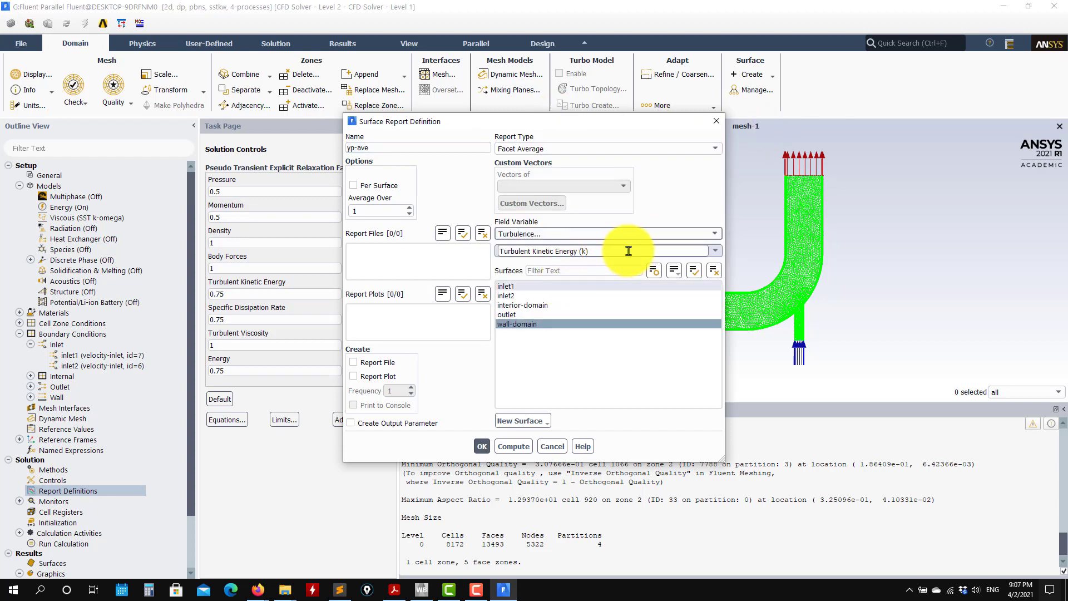
left_click(720, 254)
scroll(612, 312, "down", 3)
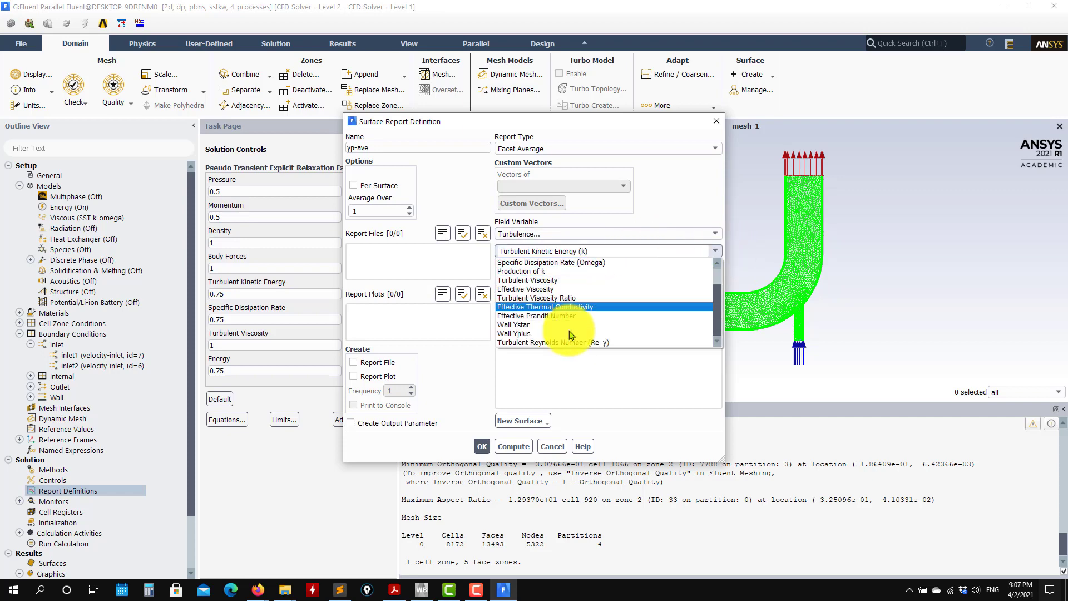
left_click(556, 329)
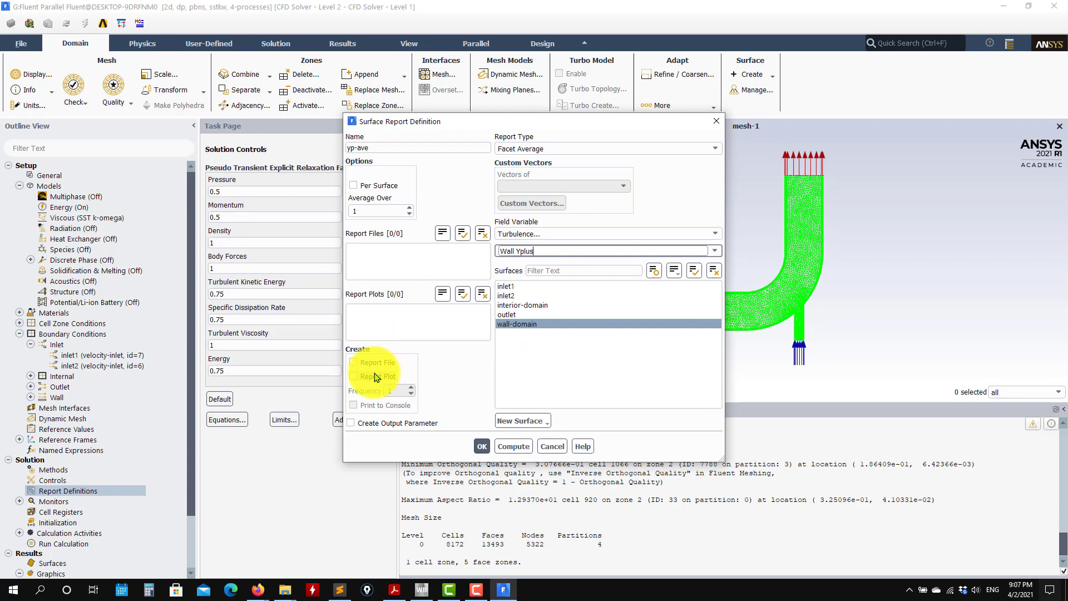
left_click(481, 447)
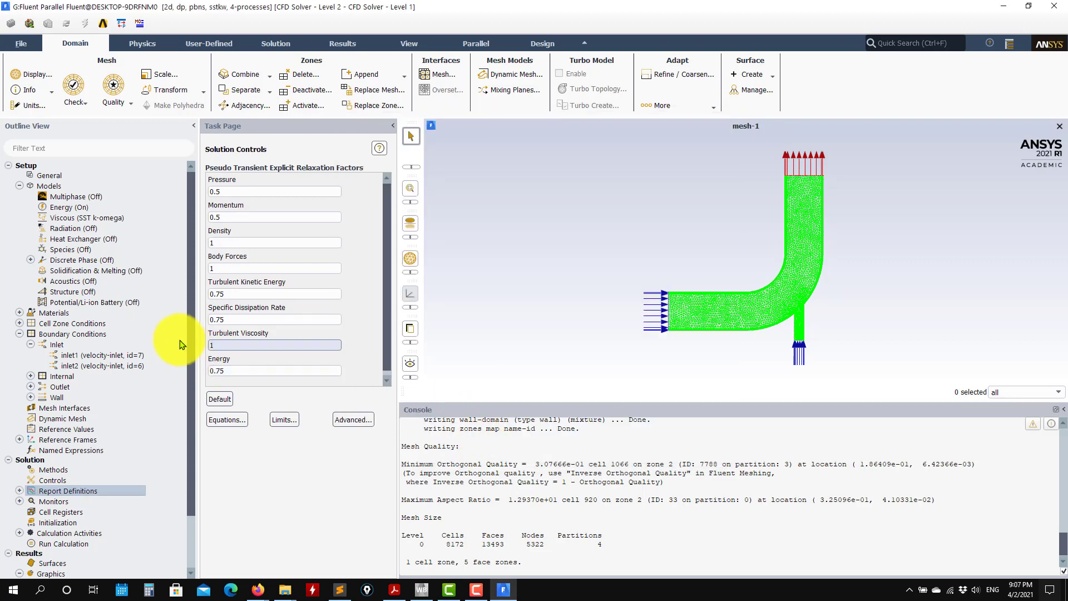
Start a mass-weighted average surface report definition named temp-ave on the outlet surface.
left_click(19, 491)
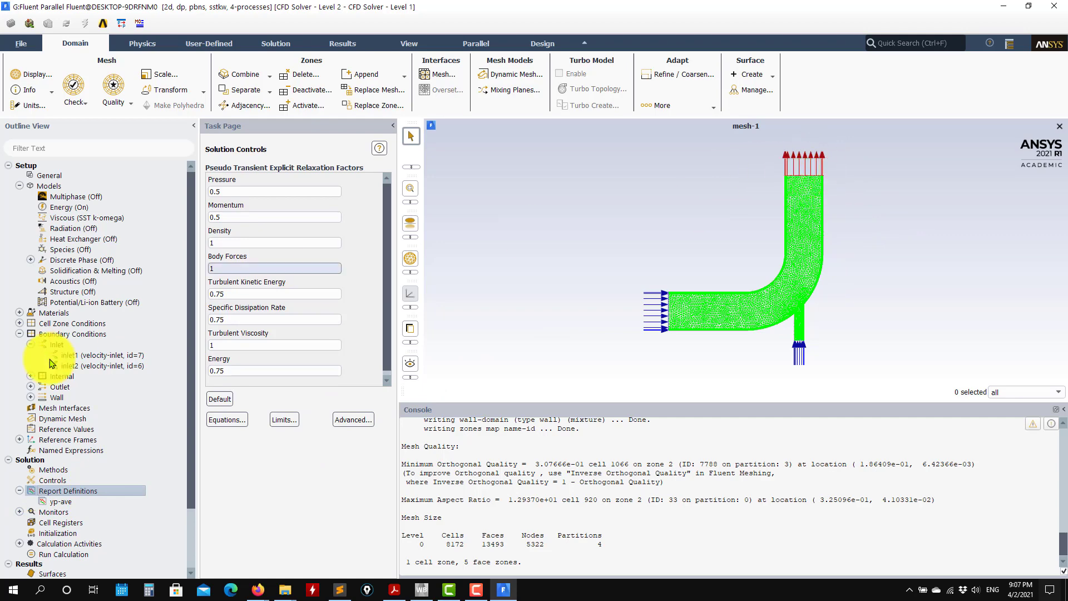
right_click(60, 495)
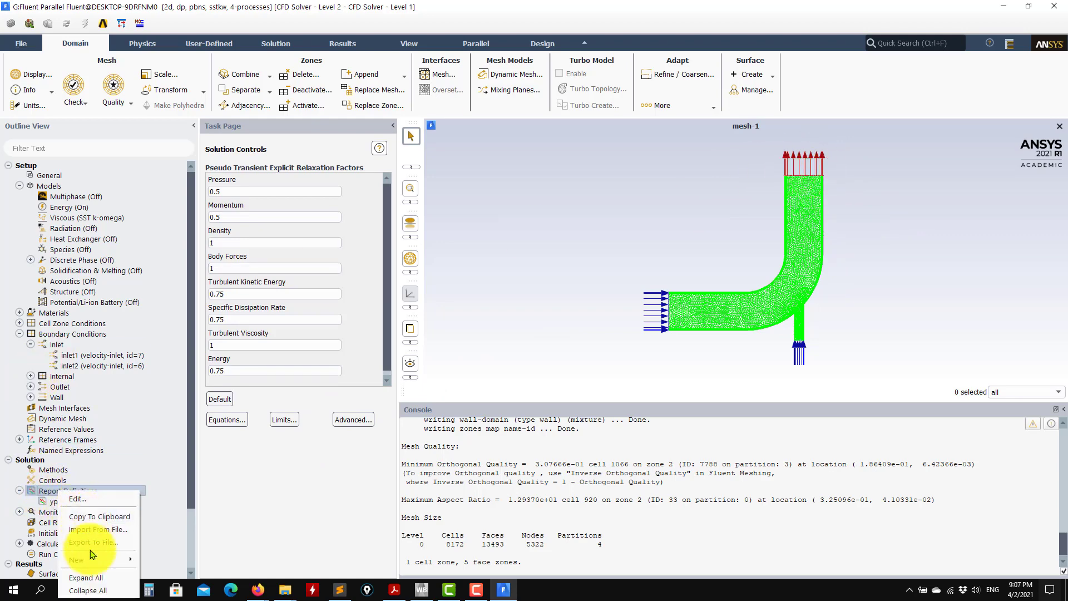
mouse_move(84, 560)
mouse_move(178, 529)
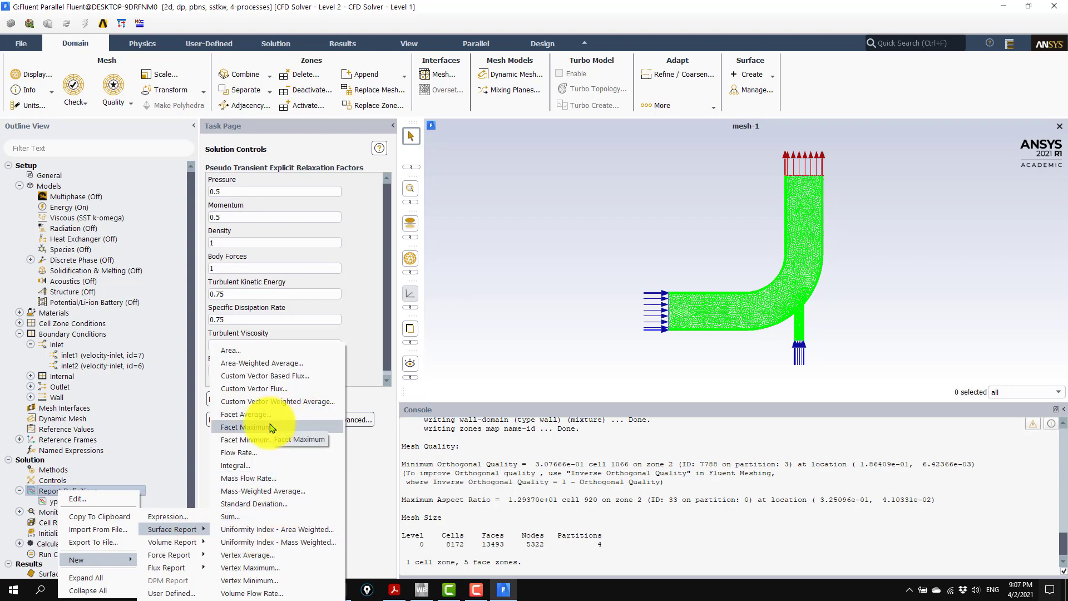
left_click(262, 492)
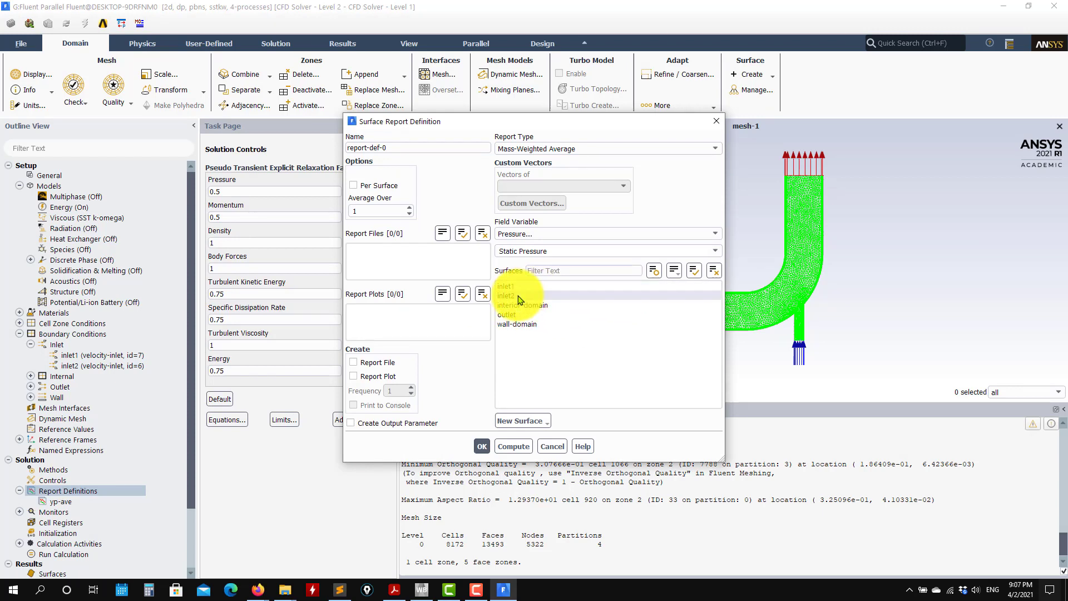
left_click(507, 315)
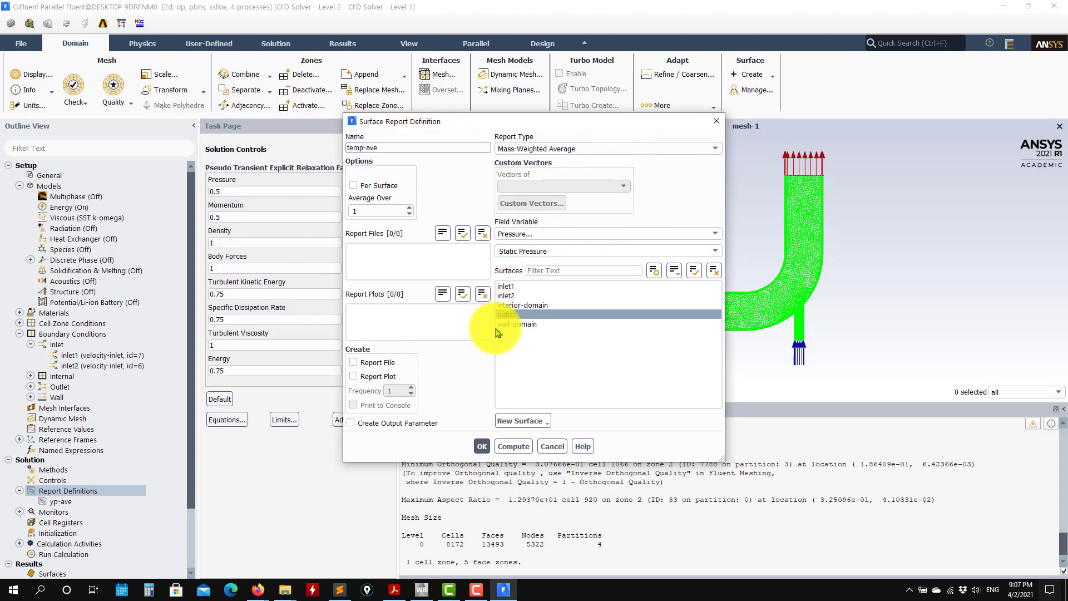
left_click(515, 316)
left_click(514, 316)
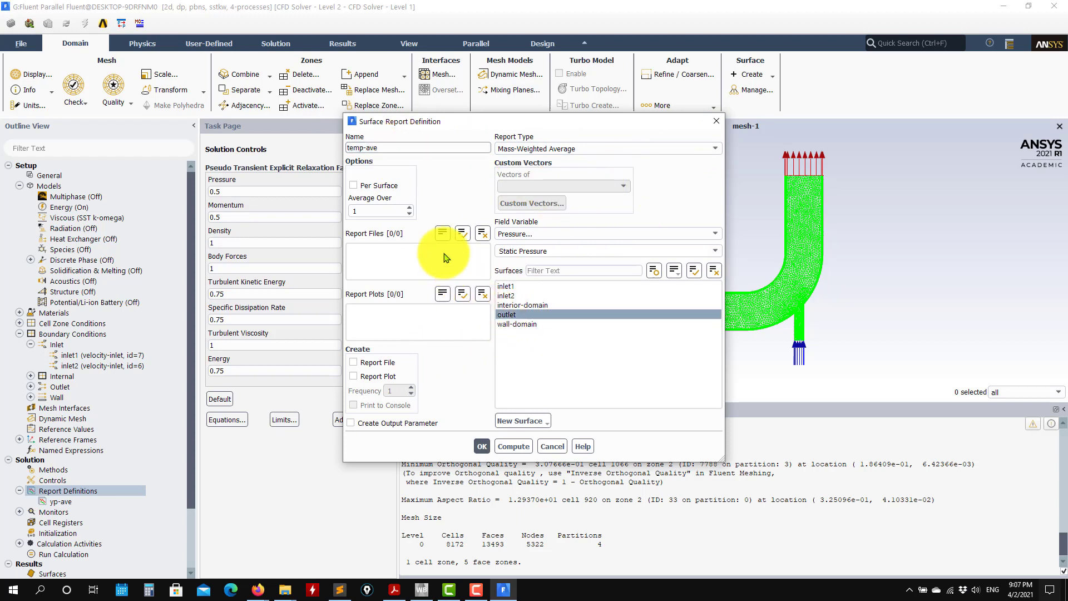
Enable a report plot for temp-ave, set its field variable to Temperature, Static Temperature, and save the report definition.
left_click(354, 376)
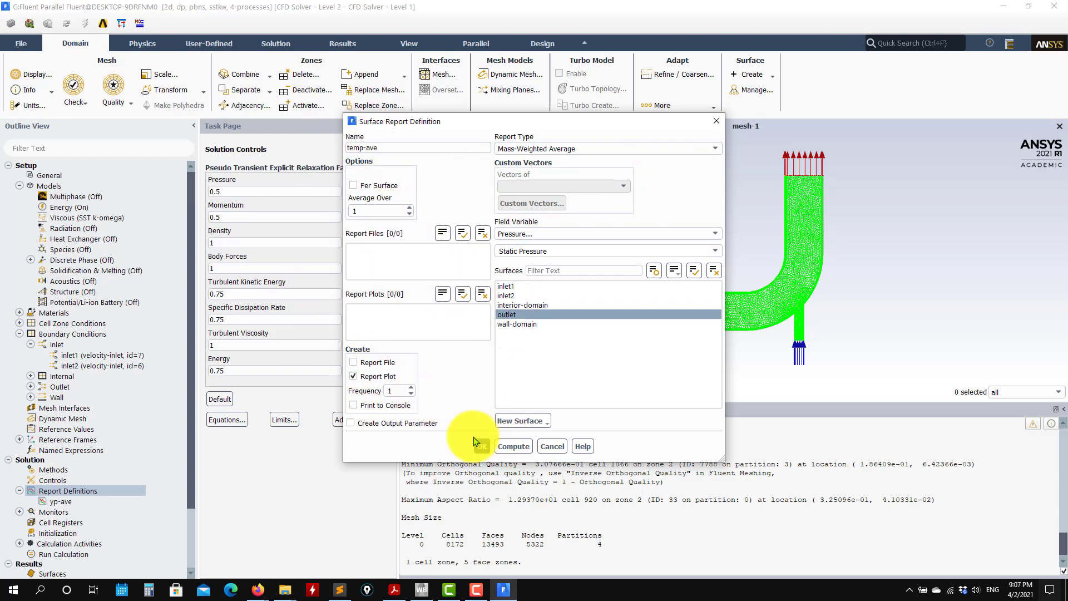
left_click(657, 235)
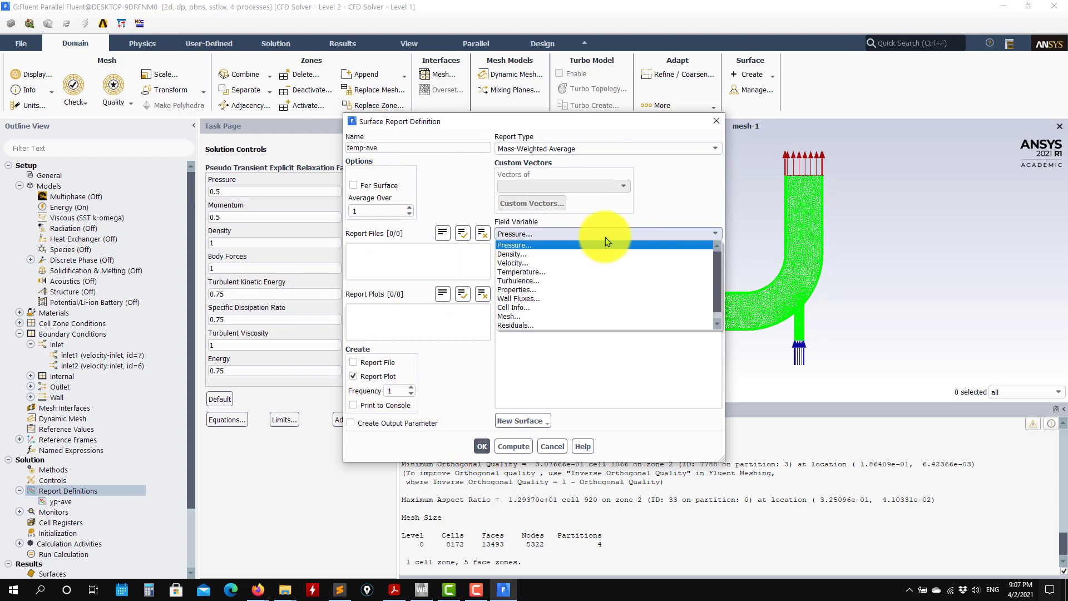
left_click(520, 271)
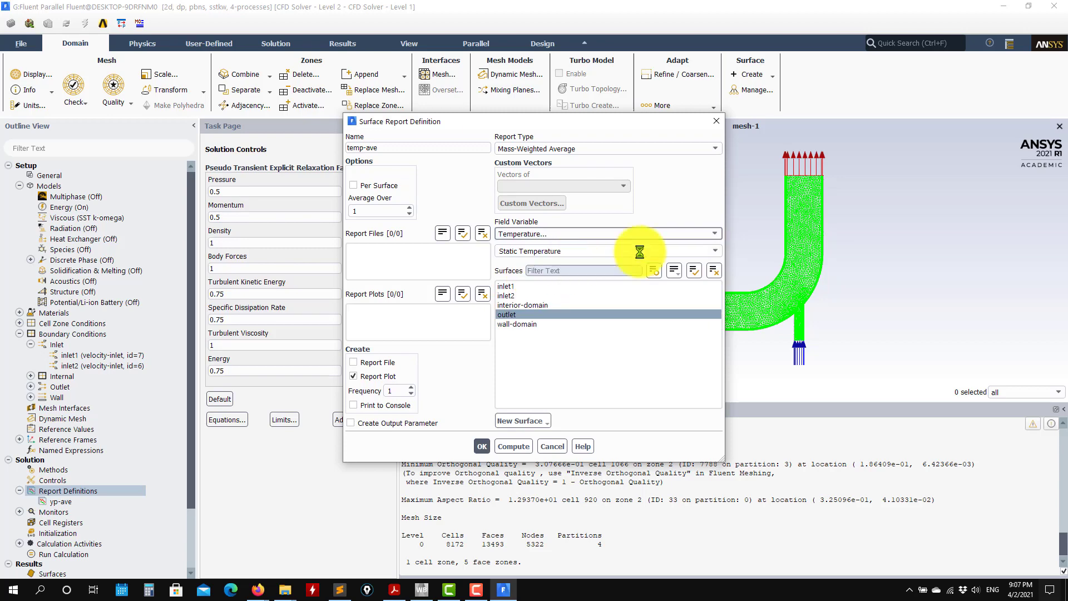
left_click(482, 447)
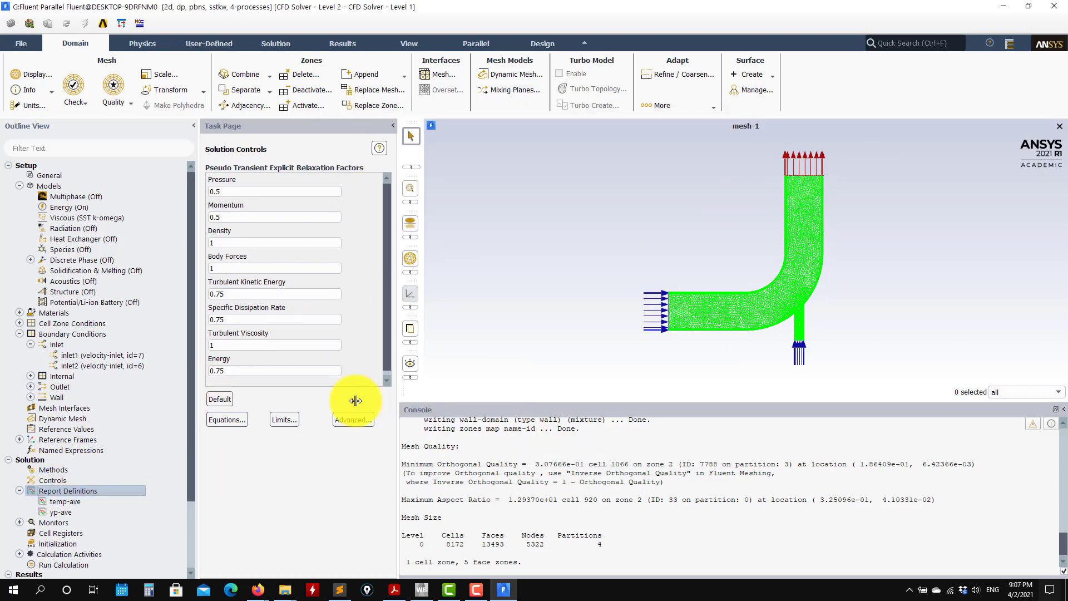
Start a mass flow rate flux report definition named imabalance on the inlet1, inlet2 and outlet boundaries.
right_click(70, 495)
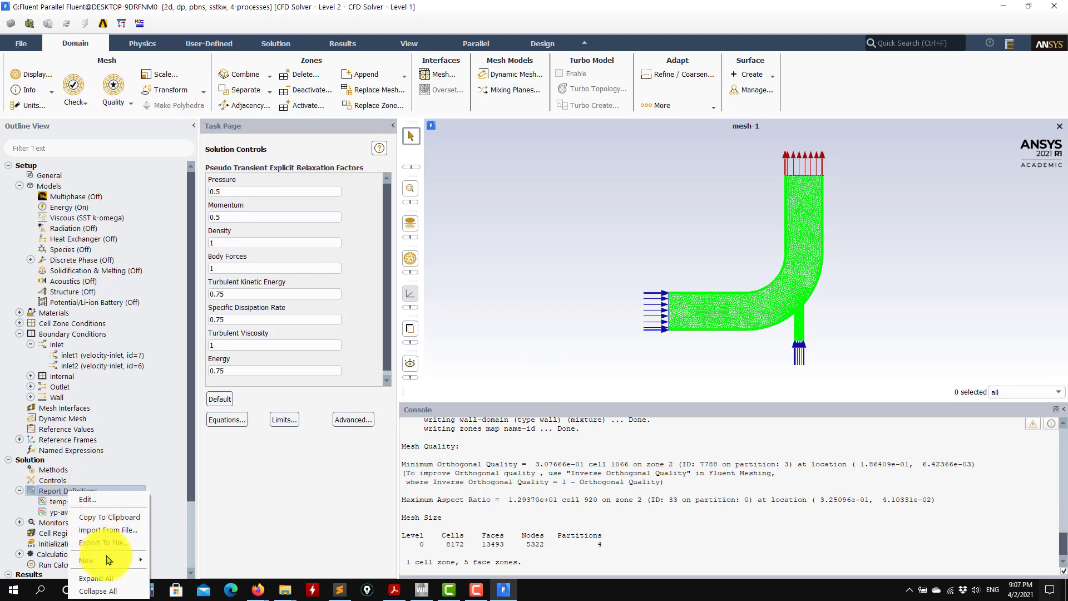
mouse_move(187, 571)
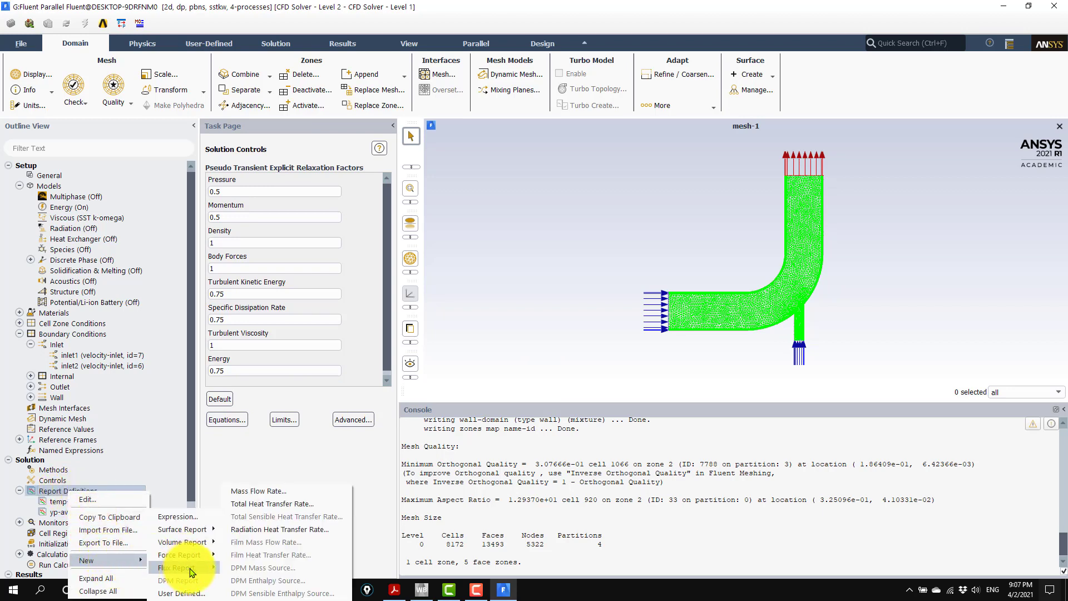
left_click(292, 495)
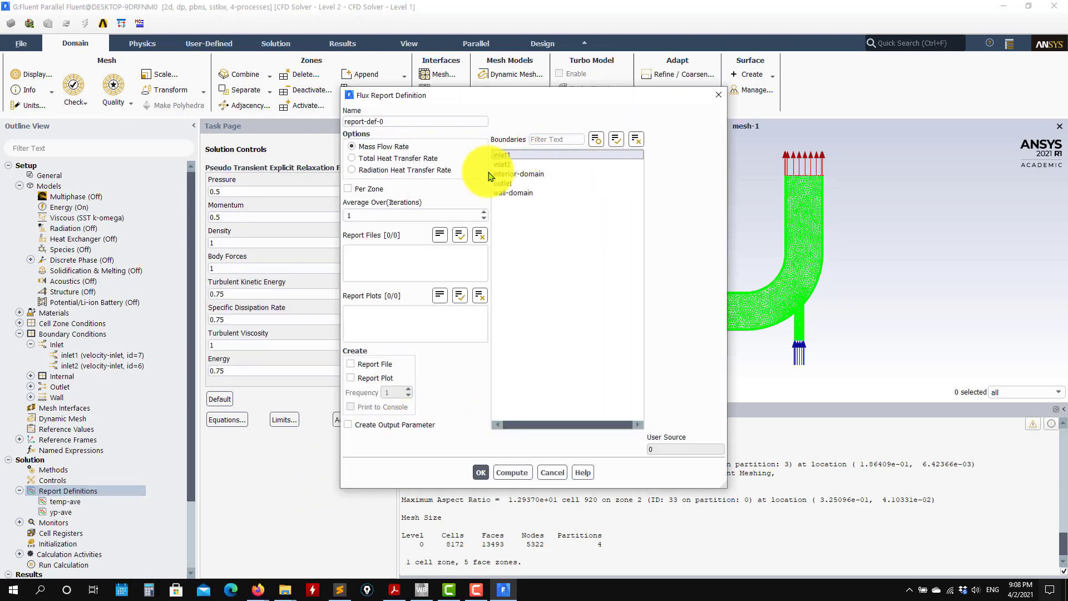
left_click(506, 155)
left_click(507, 164)
left_click(506, 184)
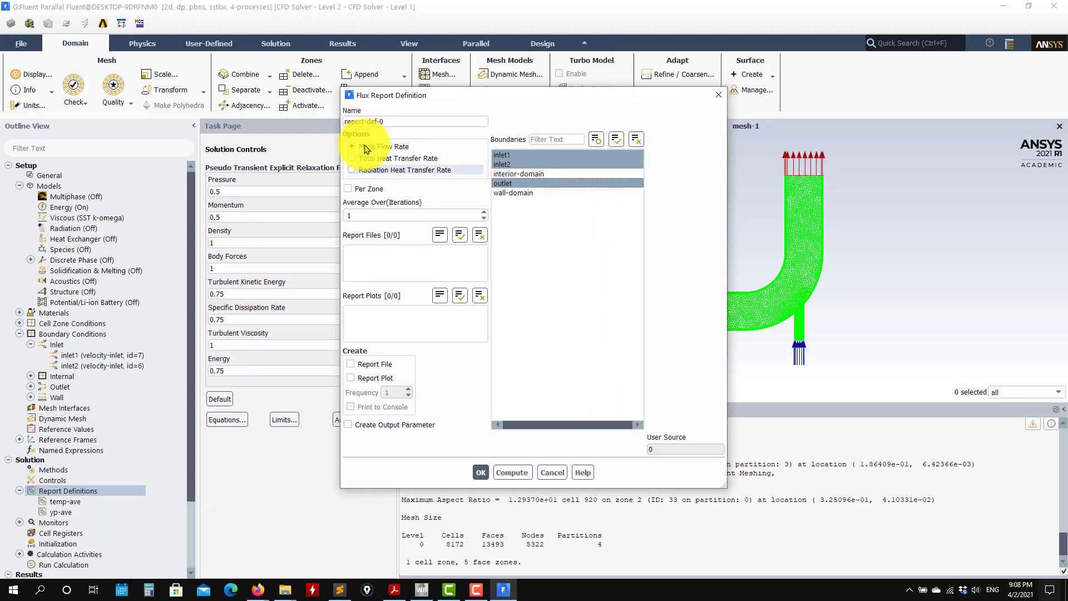
double_click(410, 122)
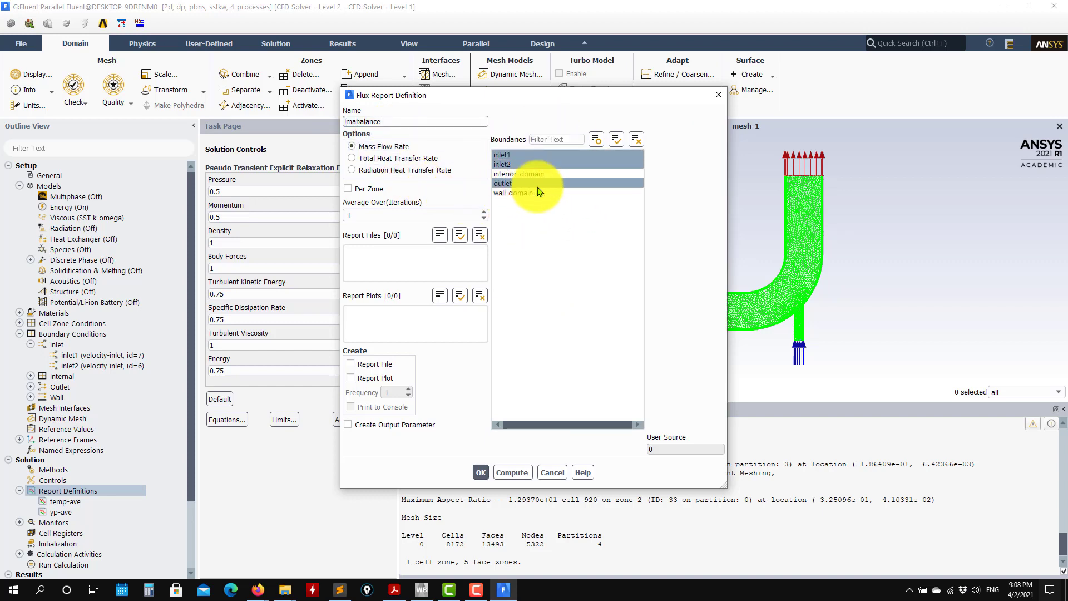
Keep the outlet boundary selected, enable a report plot for the imabalance report, and save the definition.
left_click(507, 184)
left_click(505, 184)
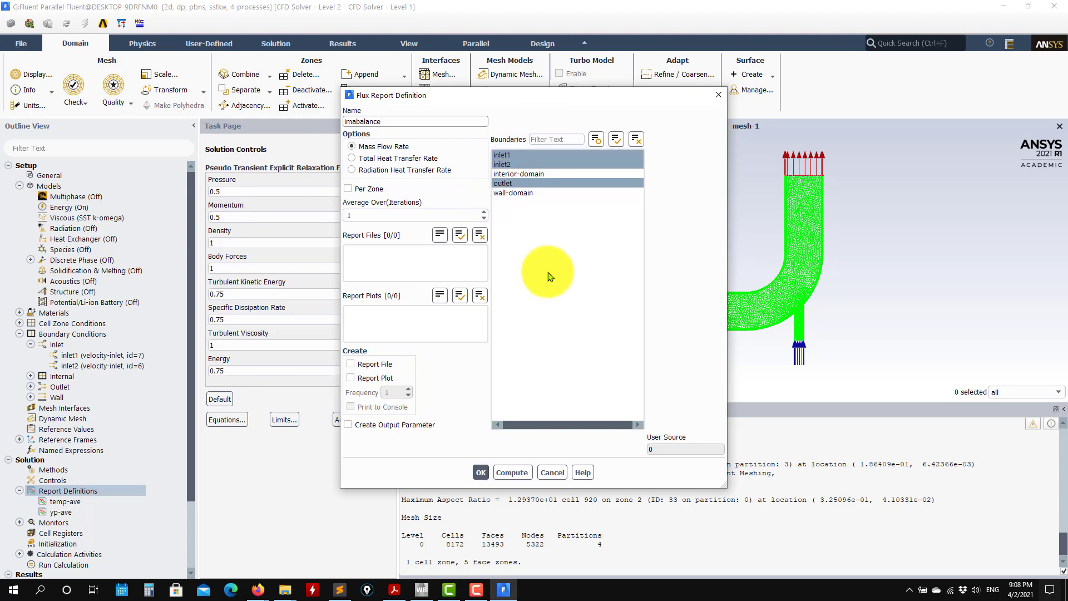
left_click(372, 378)
left_click(481, 473)
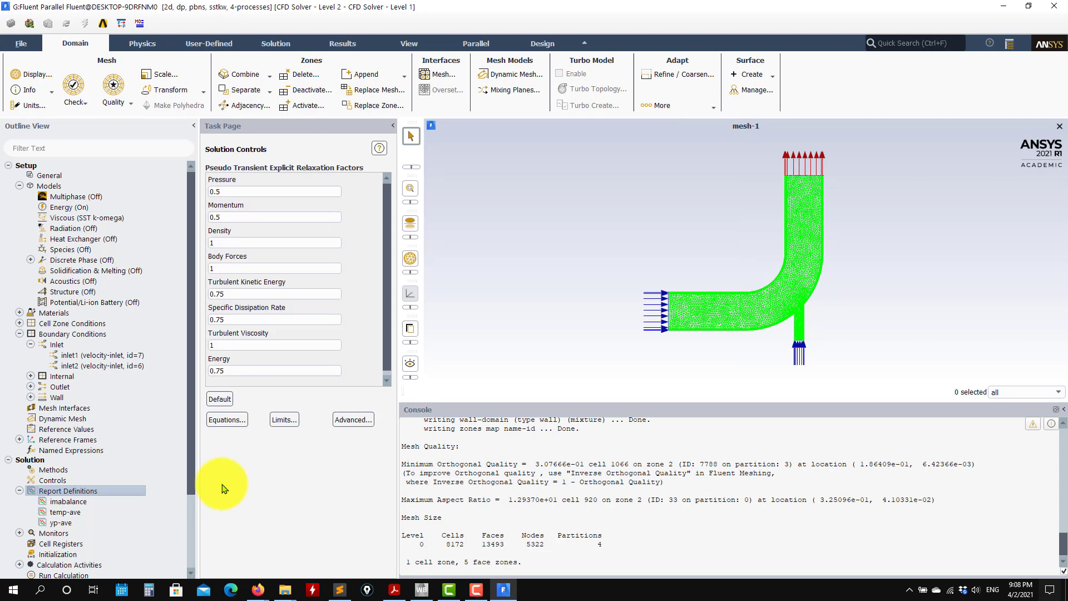
Start a second mass flow rate flux report named imbalance2, reported per zone, on inlet1, inlet2 and outlet.
right_click(87, 493)
mouse_move(125, 558)
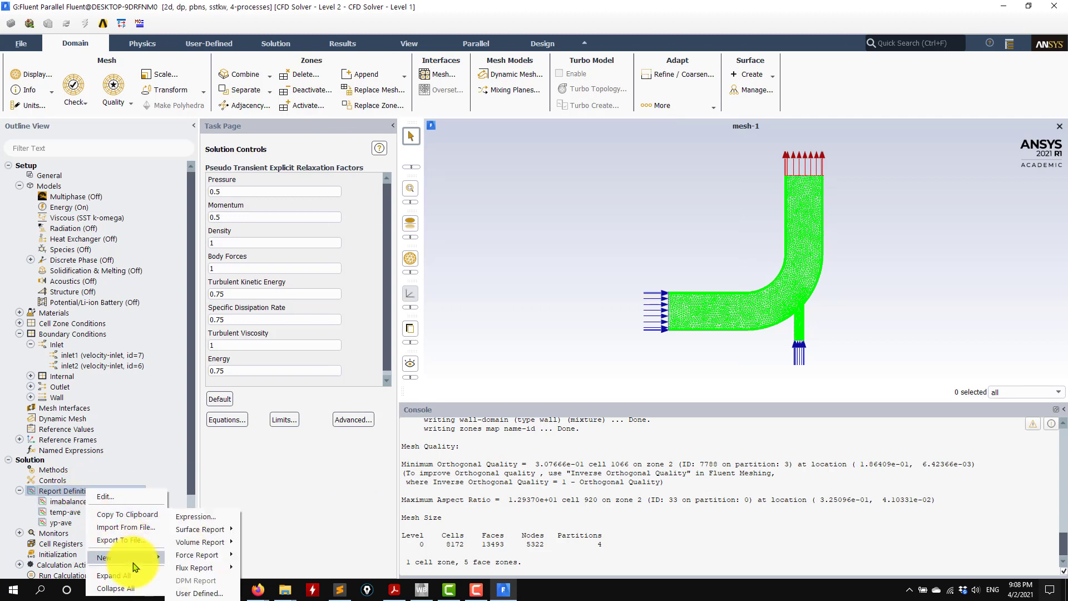
mouse_move(209, 568)
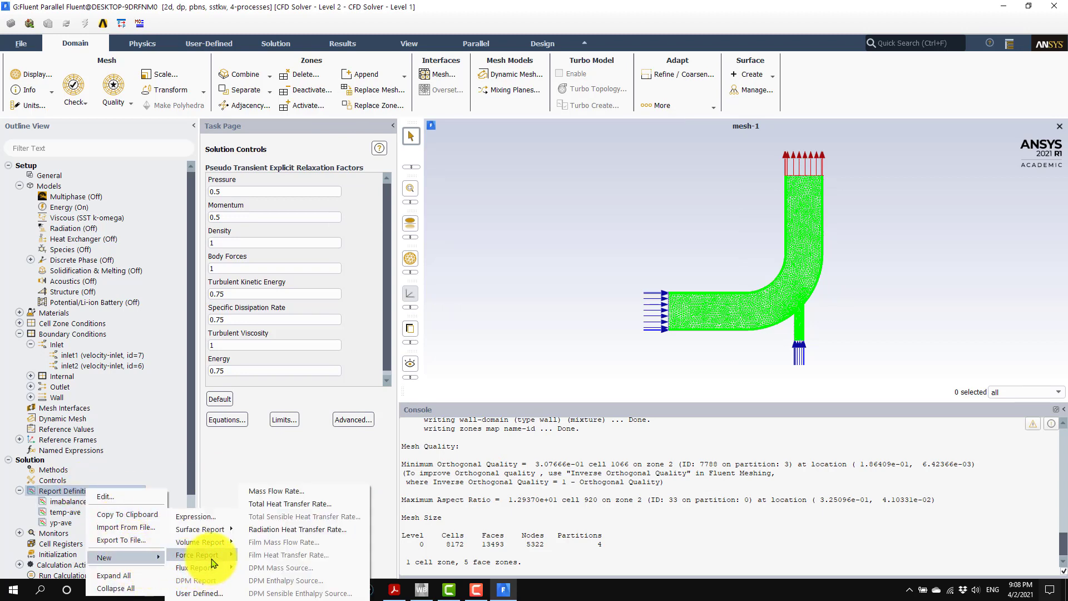
left_click(276, 490)
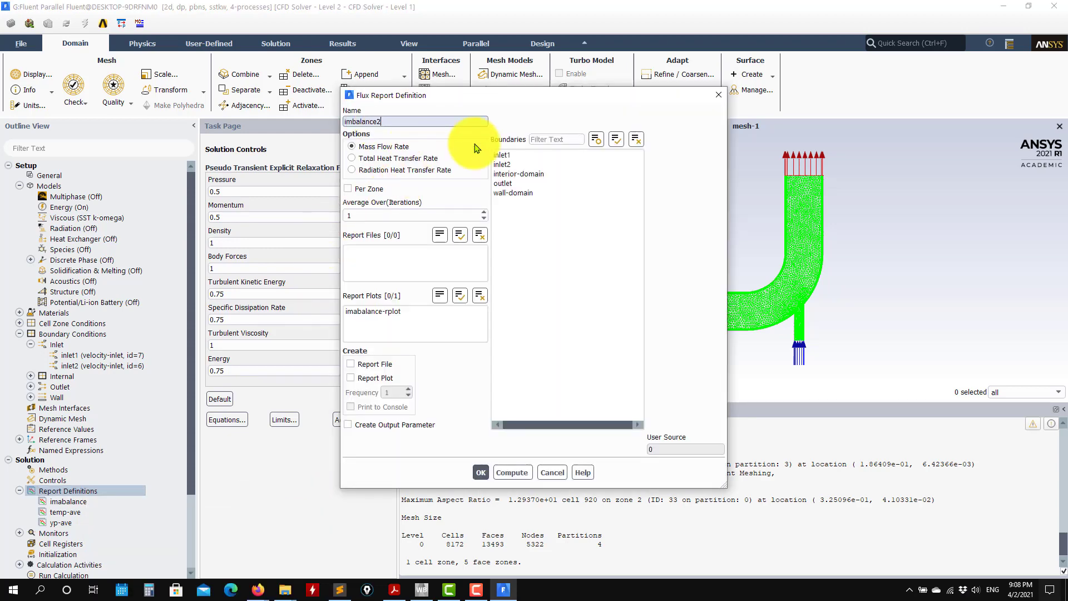
left_click(549, 155)
left_click(528, 166)
left_click(506, 184)
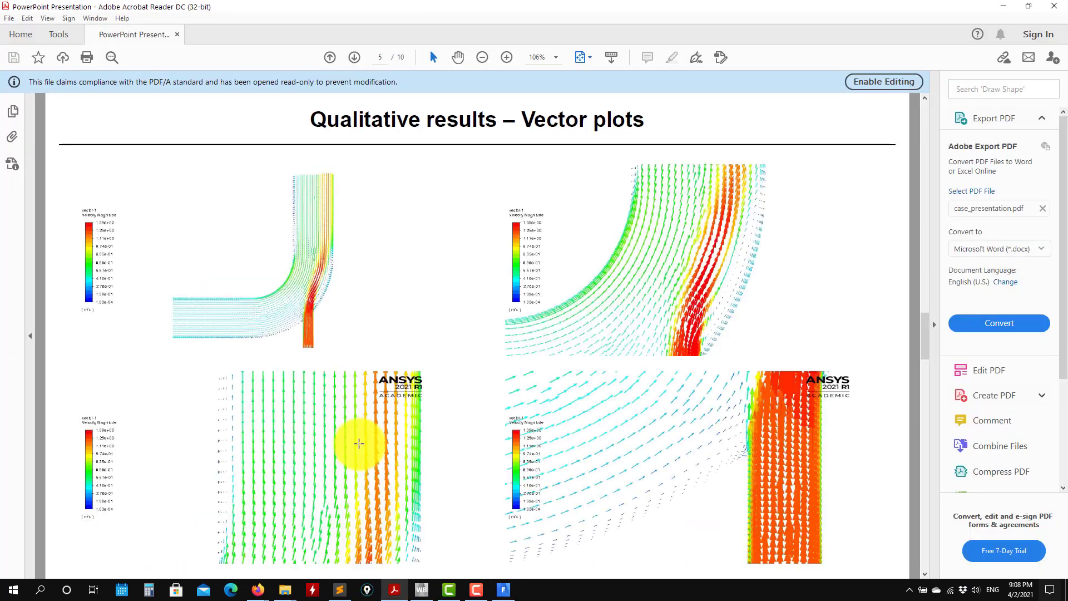
Check the monitored quantities slide in Acrobat Reader, return to Fluent, and save the imbalance2 report definition.
scroll(359, 444, "down", 3)
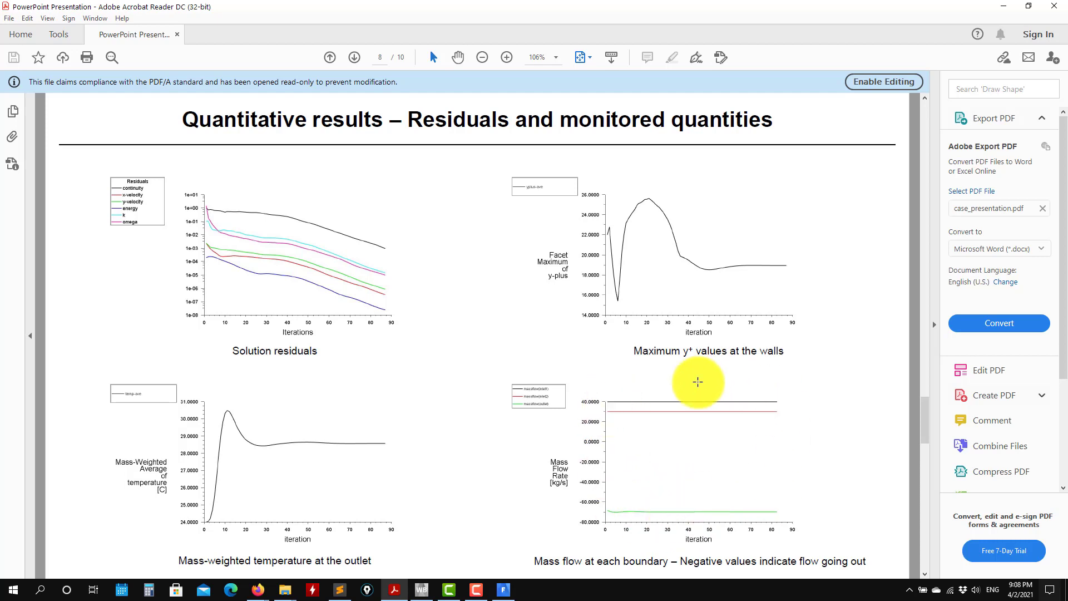
left_click(1004, 6)
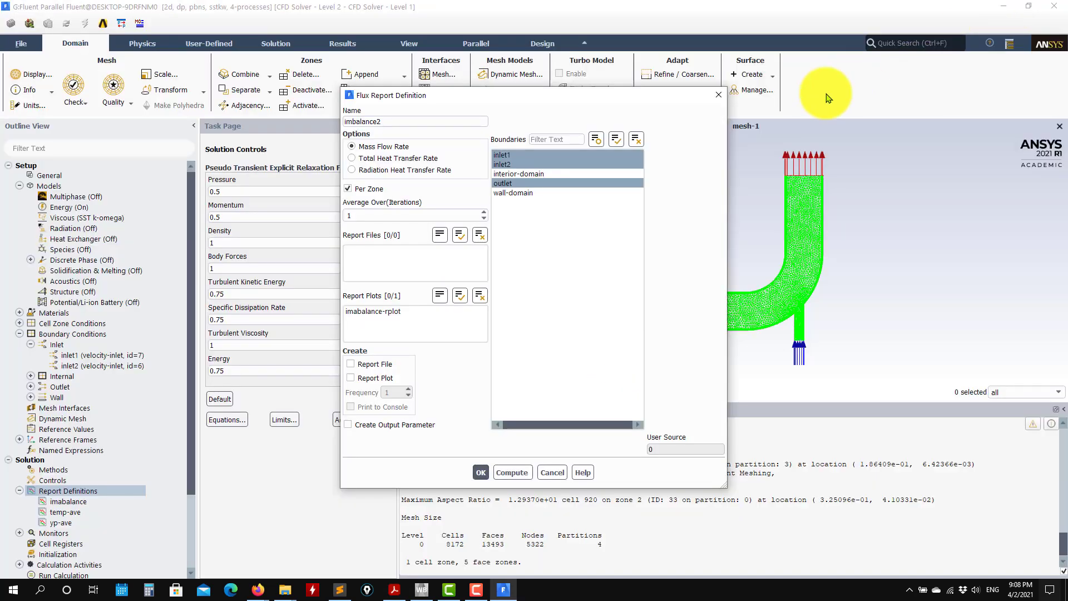
left_click(481, 473)
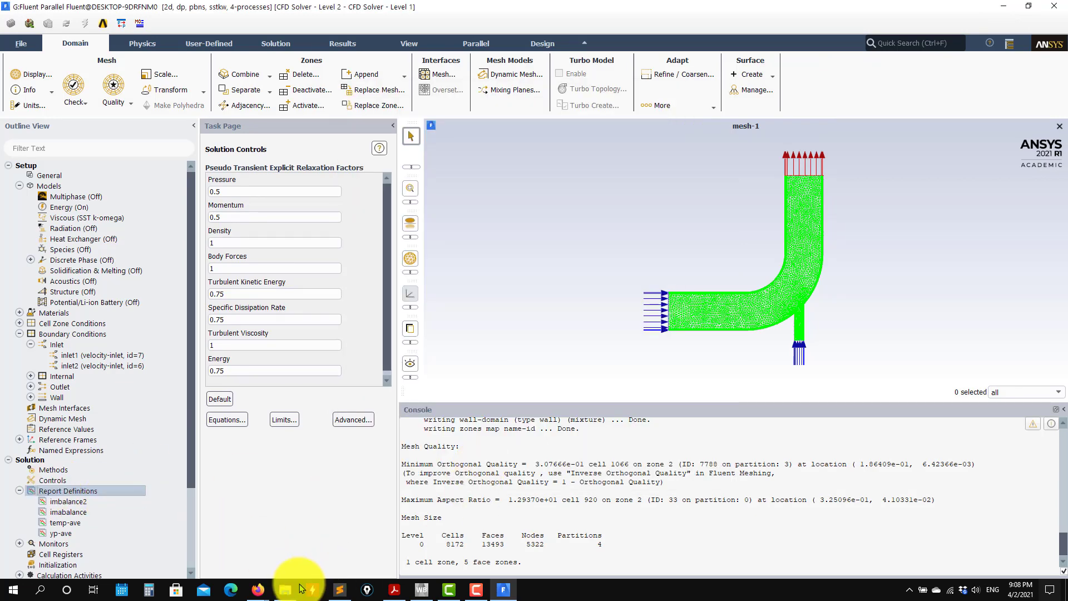
Switch to the case presentation in Acrobat Reader and examine the monitored quantities, sampling line and velocity plot pages.
left_click(395, 589)
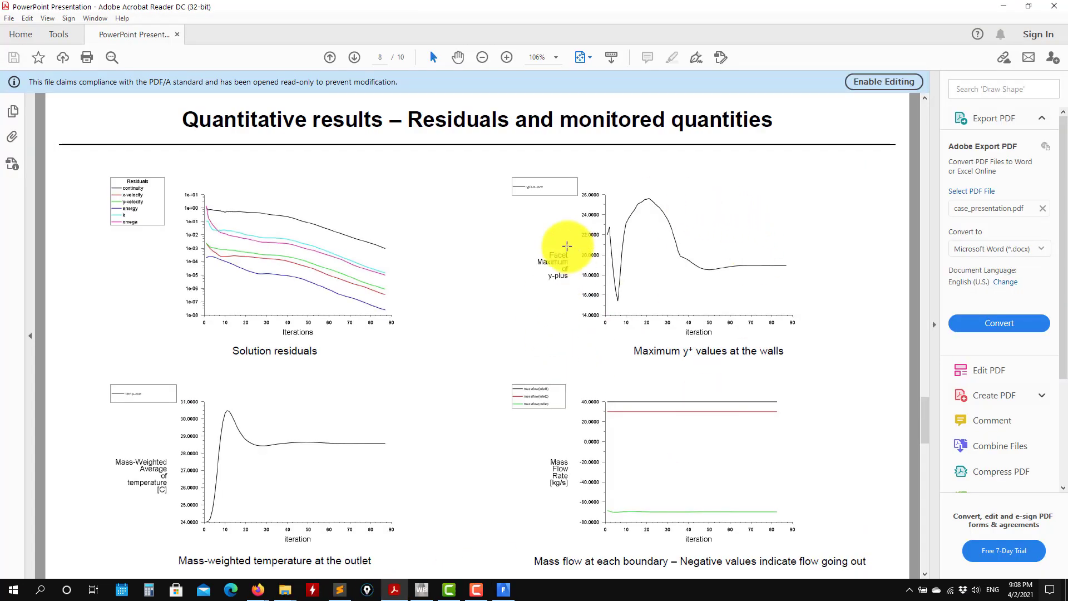
scroll(282, 435, "down", 1)
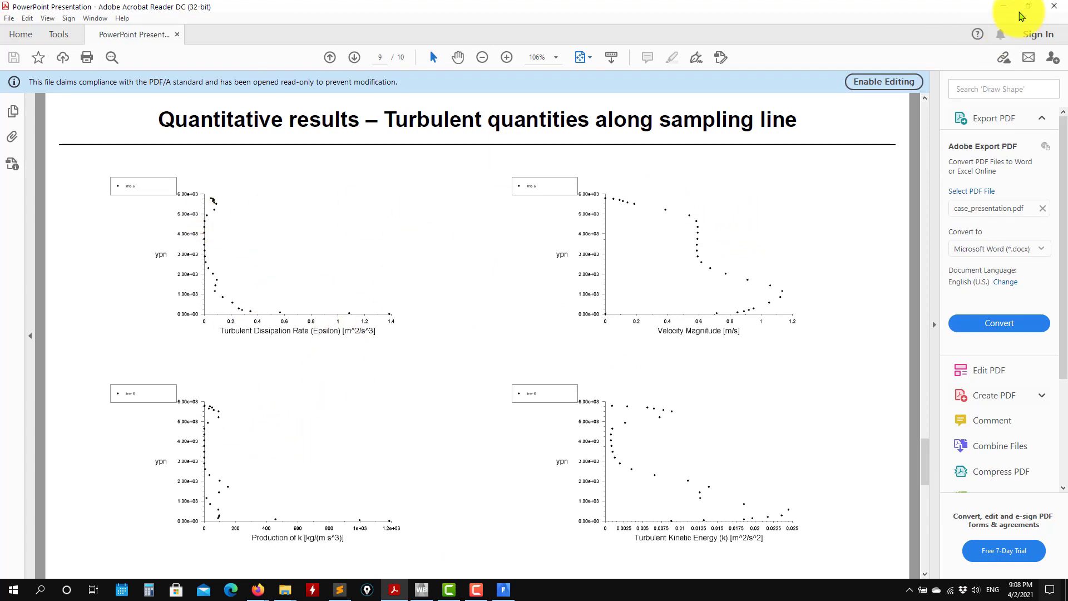
scroll(286, 334, "up", 1)
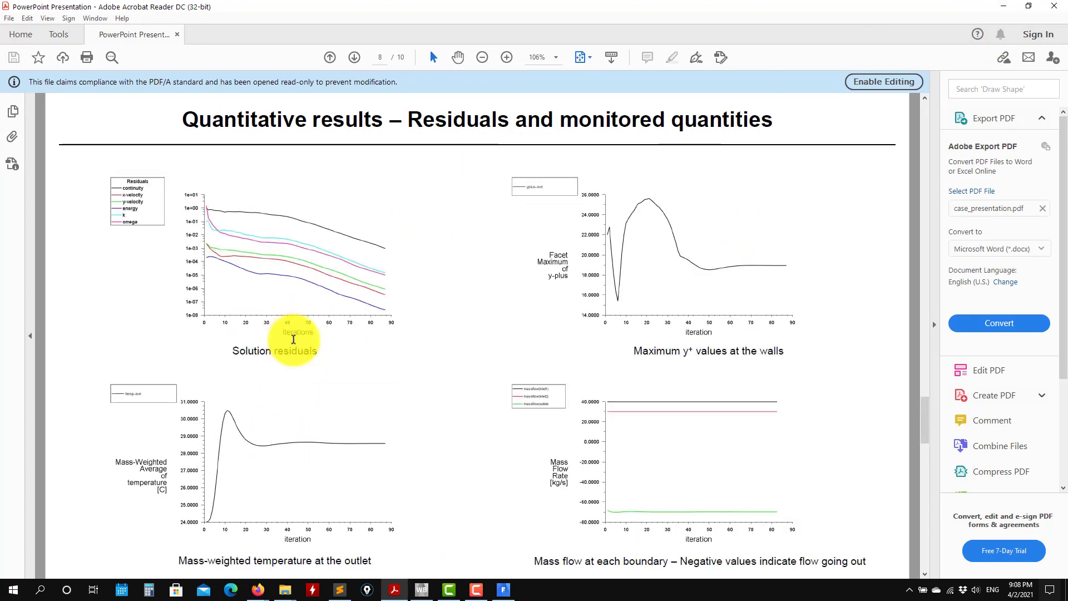
scroll(300, 334, "up", 1)
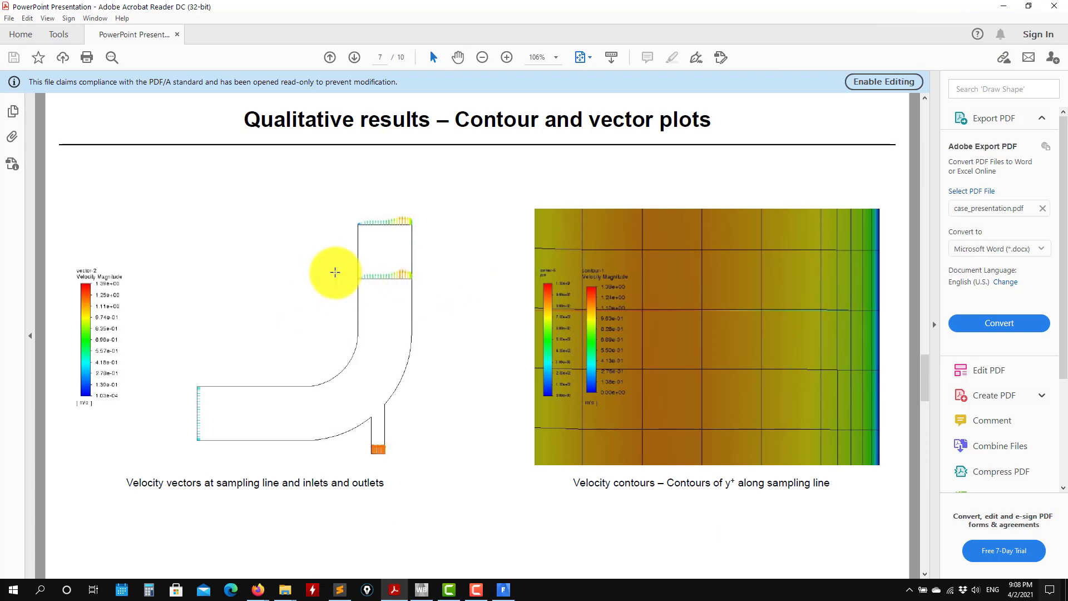
left_click(1004, 6)
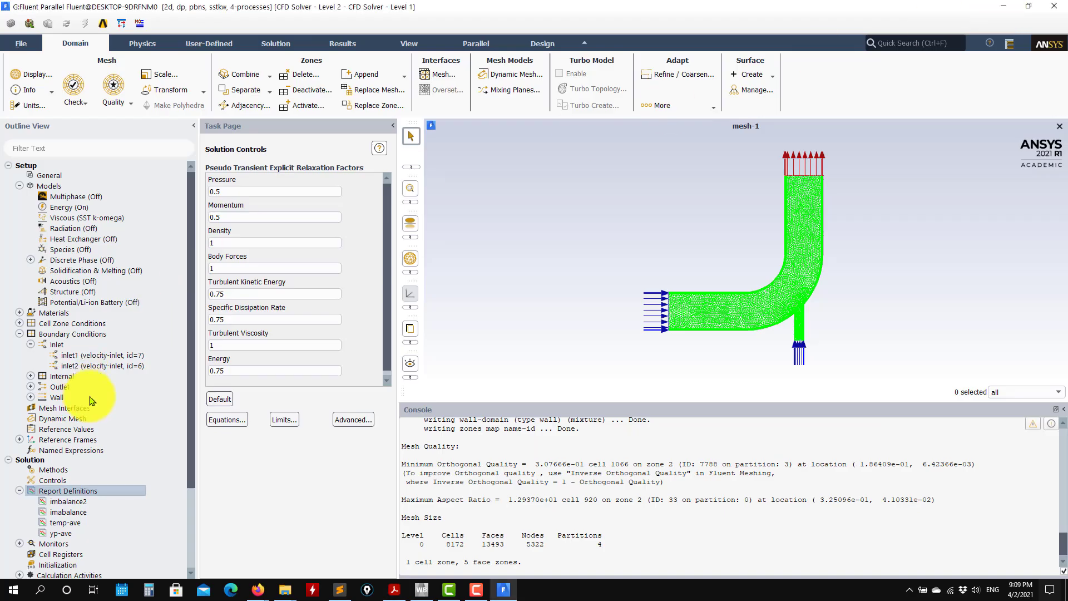
Collapse the report definitions in the outline and look over the initialization settings and monitors.
scroll(90, 434, "down", 2)
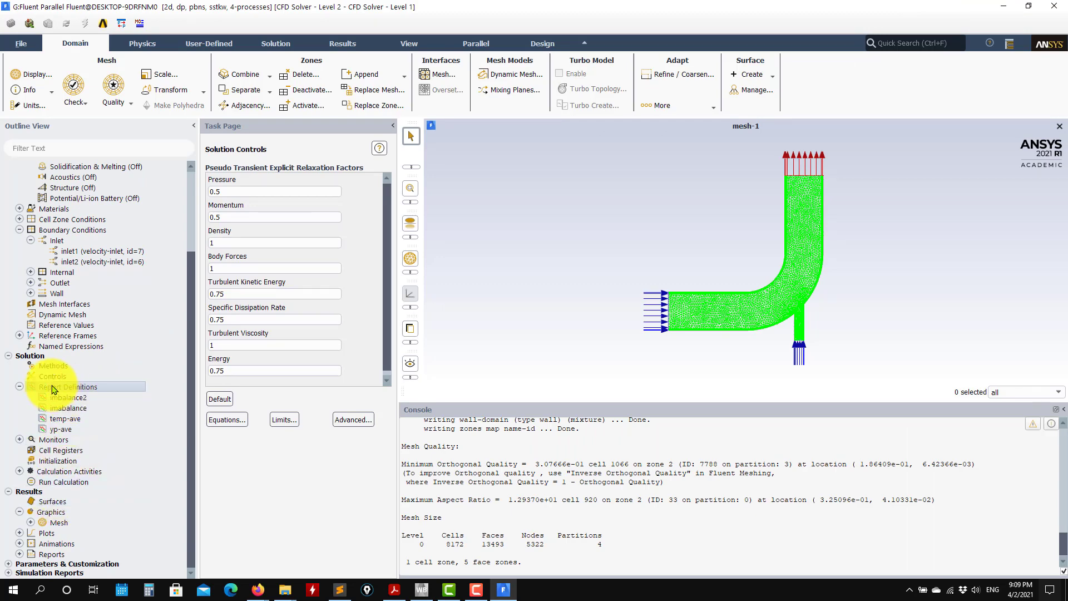
left_click(18, 388)
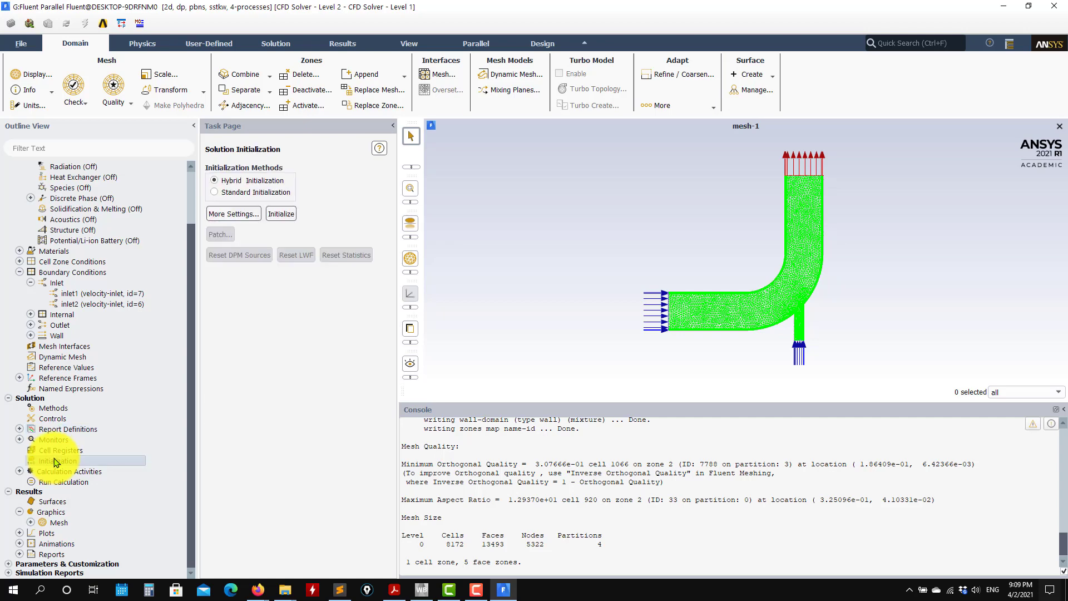
left_click(19, 440)
left_click(19, 440)
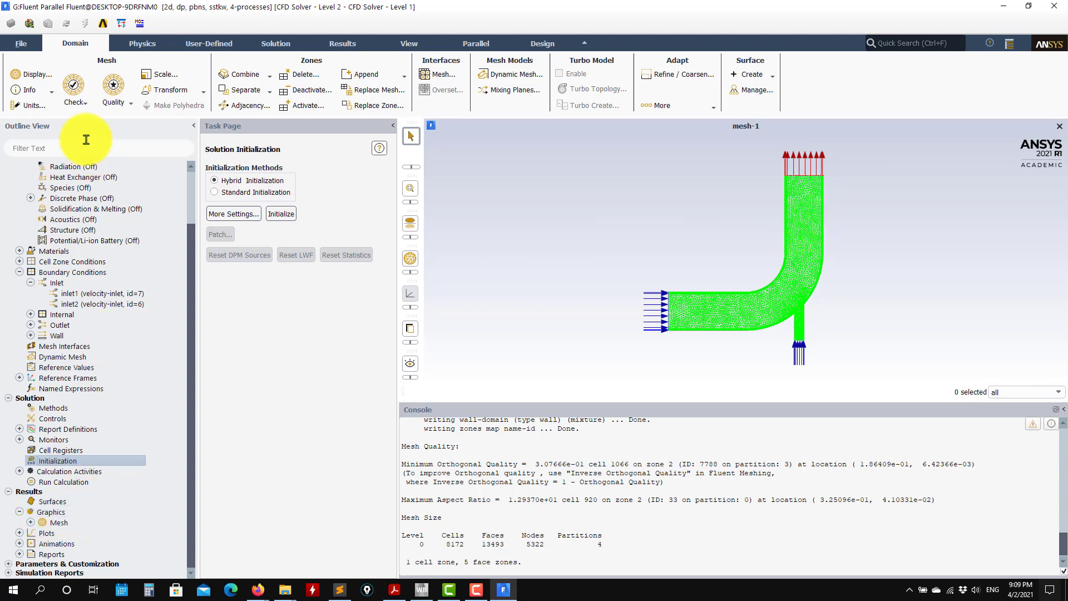
Check the mesh's domain extents, and start a new line surface with y0 and y1 both set to 0.3 m.
left_click(164, 74)
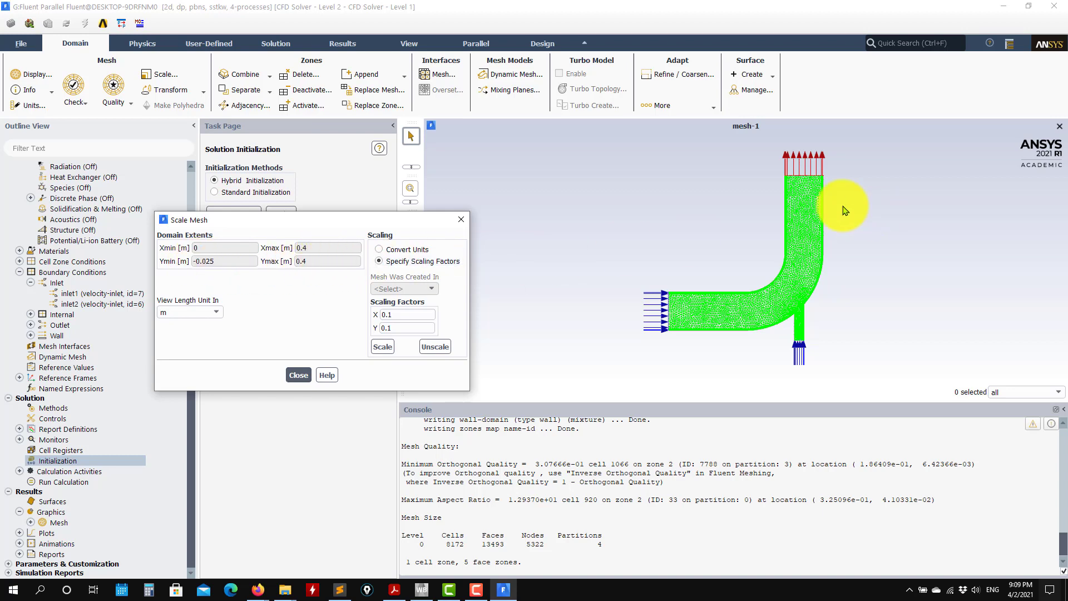
left_click(299, 376)
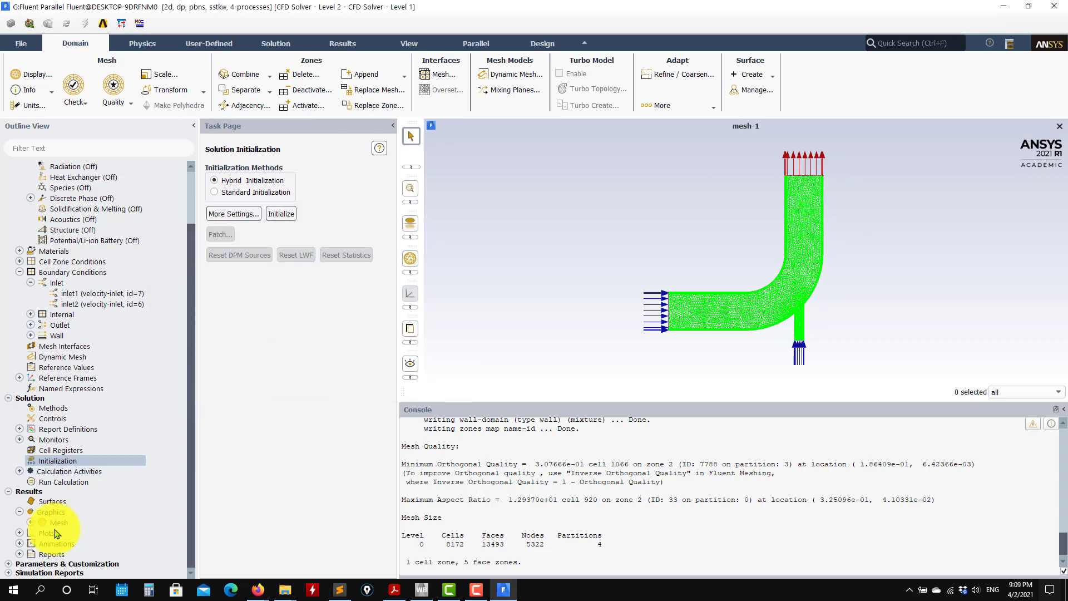
right_click(55, 502)
mouse_move(85, 528)
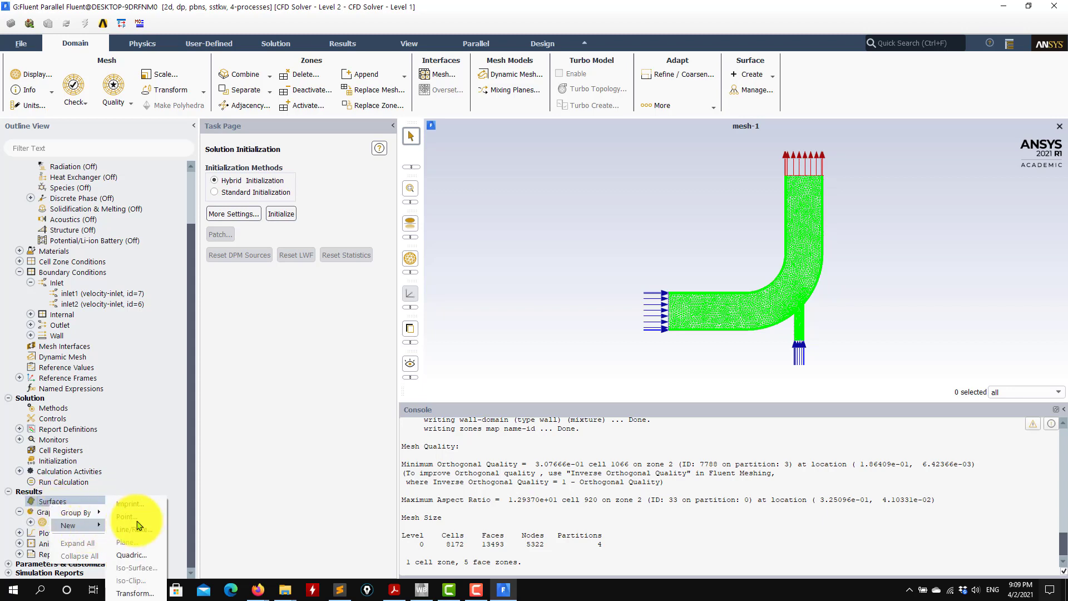
left_click(142, 532)
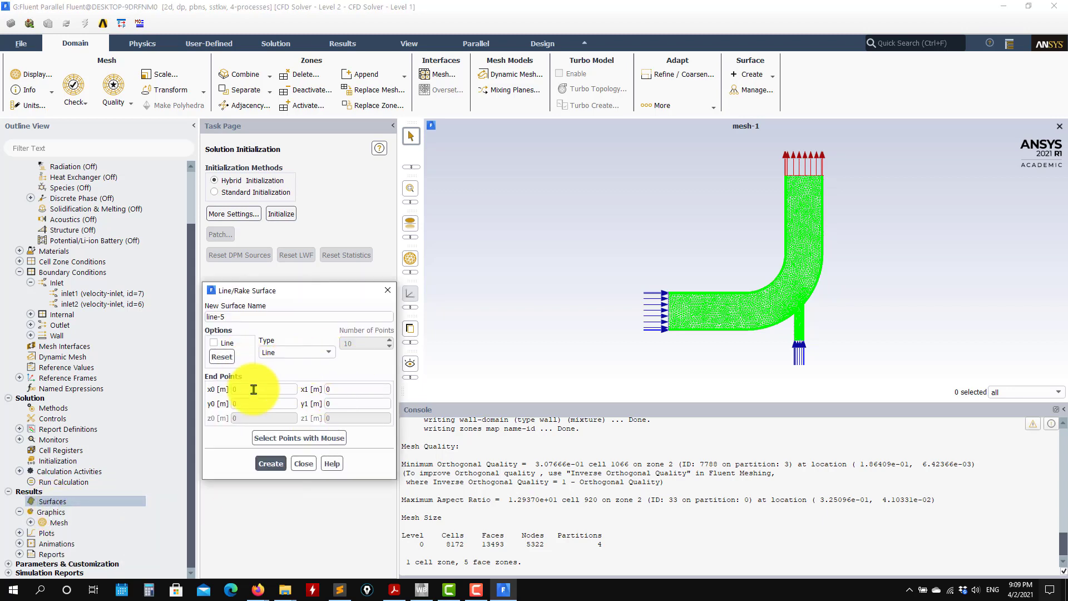
left_click(258, 390)
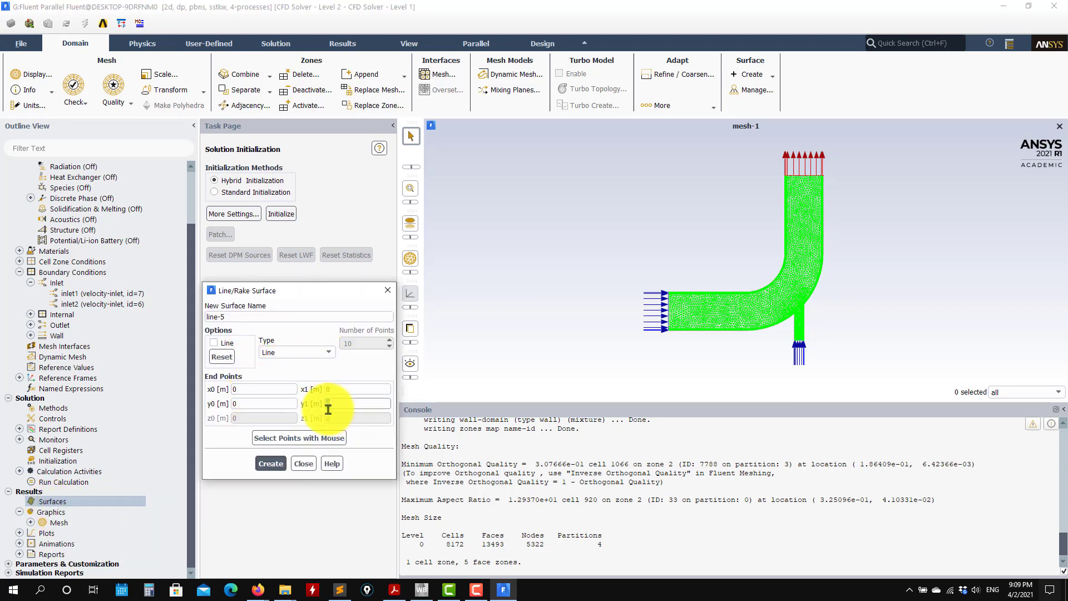
double_click(252, 402)
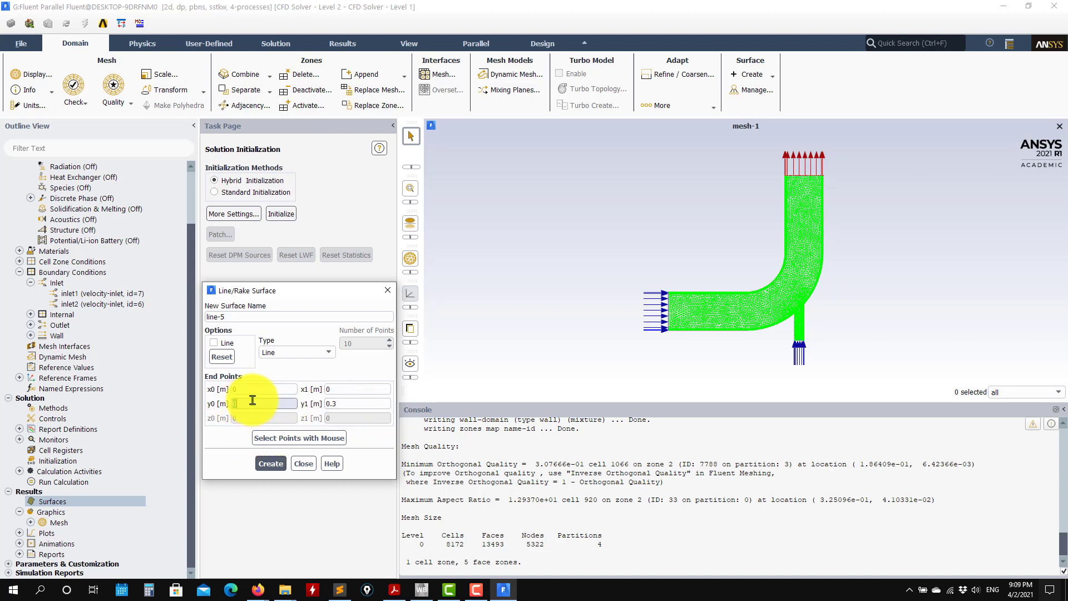
type("0.3")
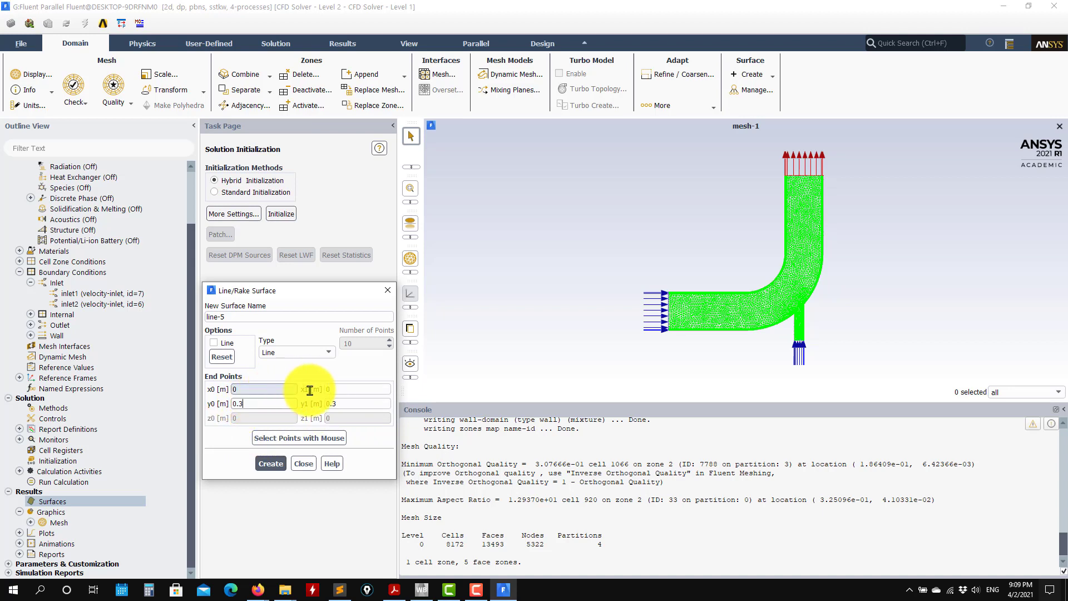
type("1")
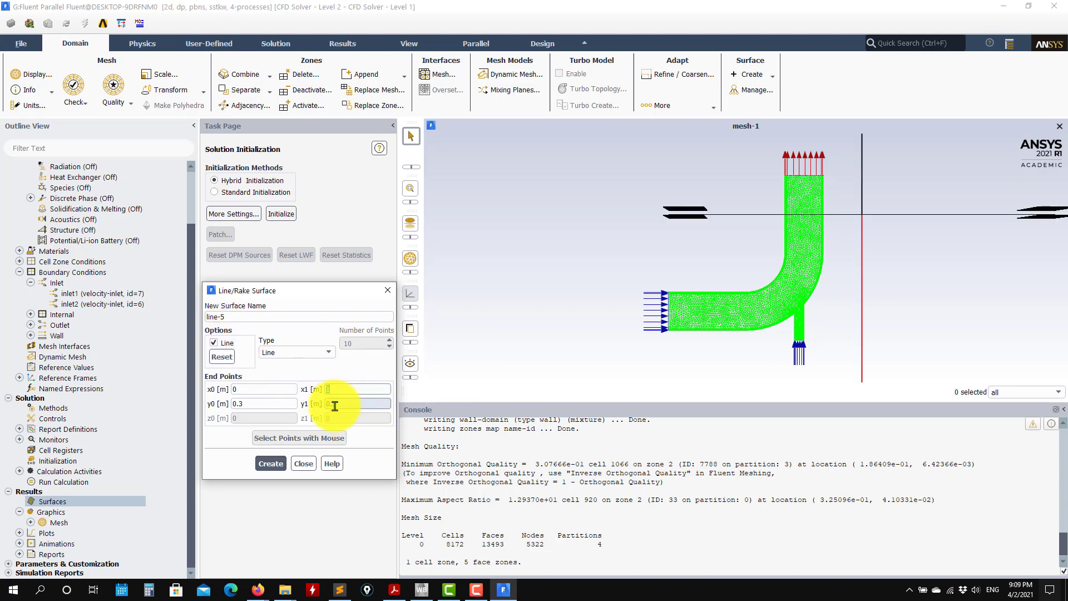
Try different x end points for the line, ending with x0 0.3 m and x1 0.4 m, and preview its span across the outlet pipe.
left_click(222, 354)
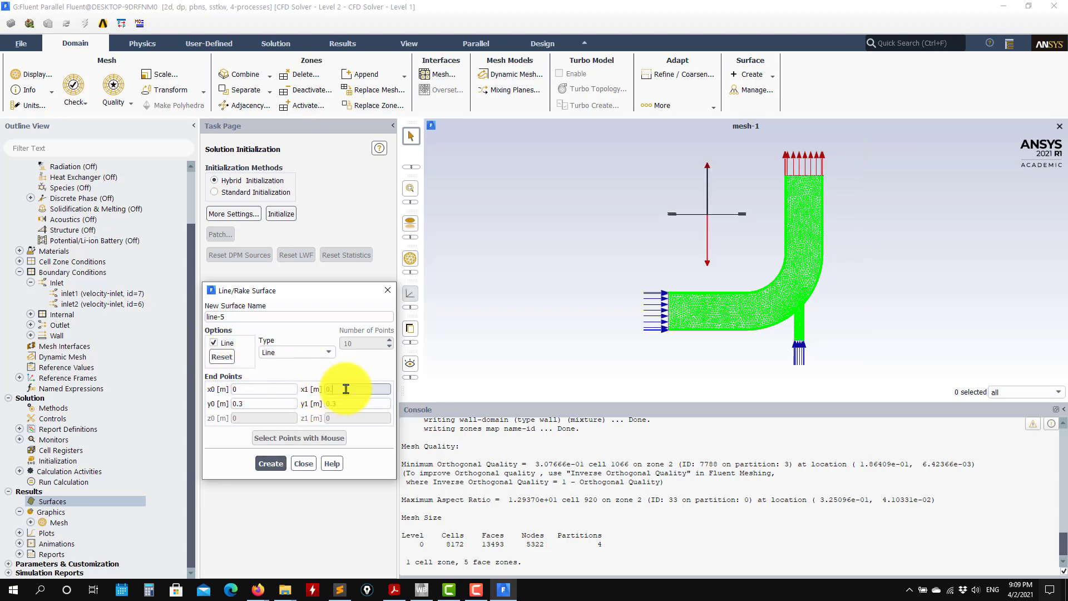
type("6")
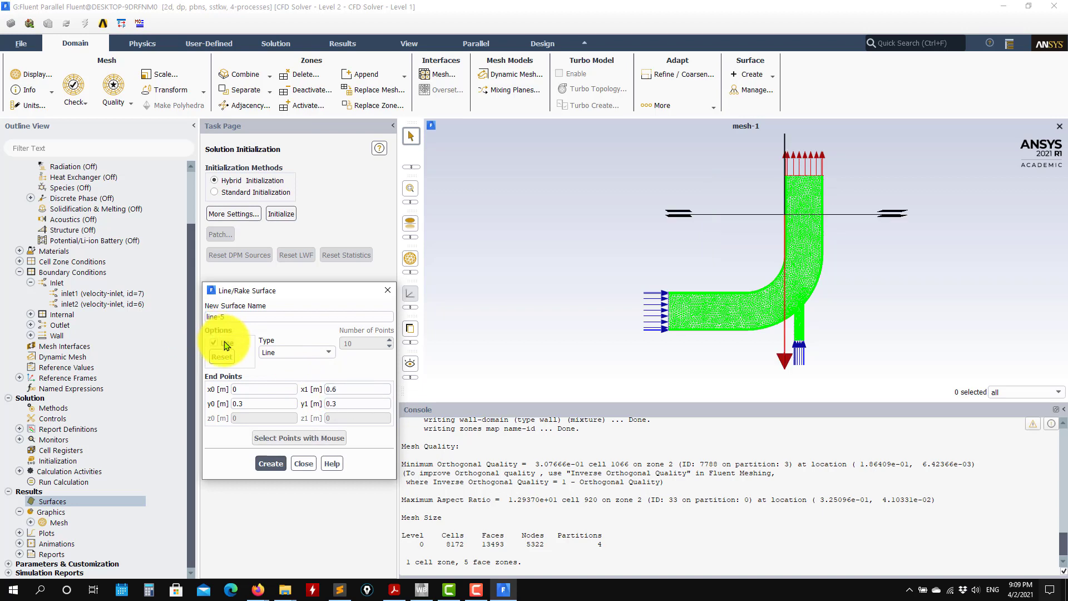
double_click(268, 401)
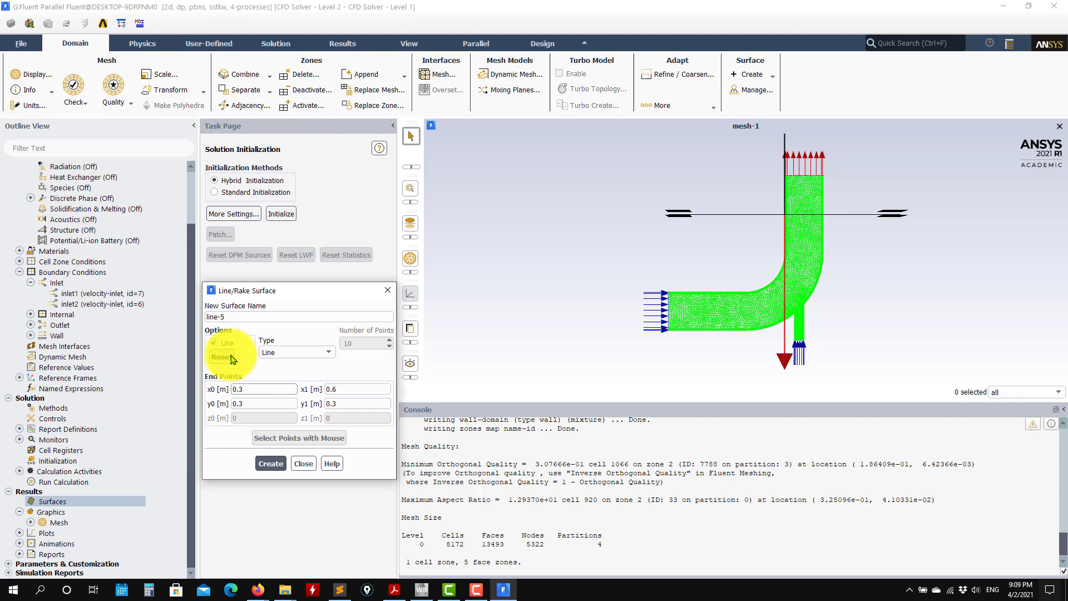
scroll(821, 183, "up", 4)
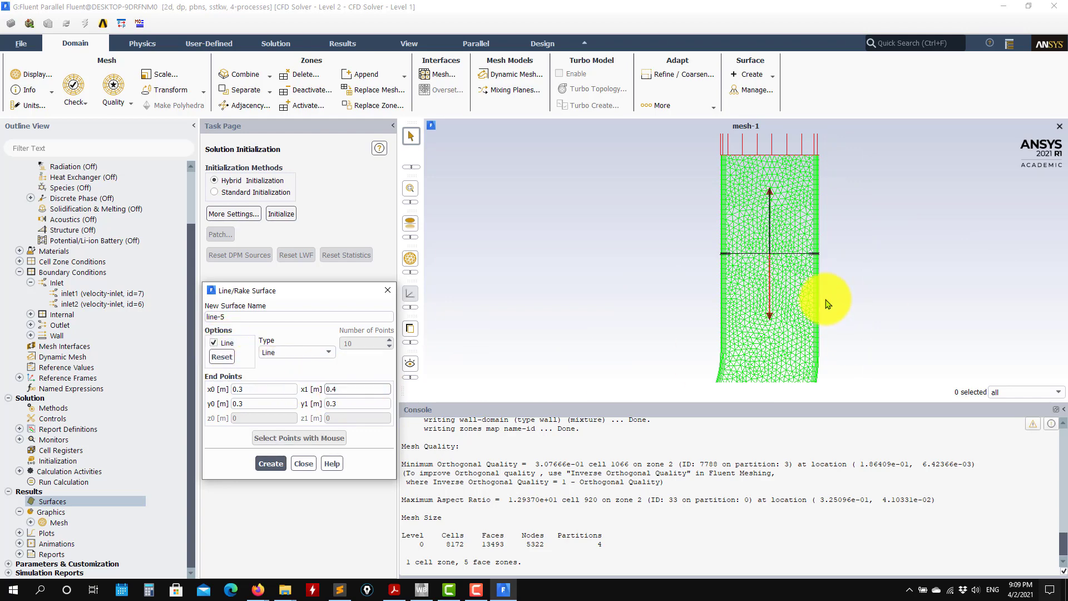
scroll(827, 298, "up", 5)
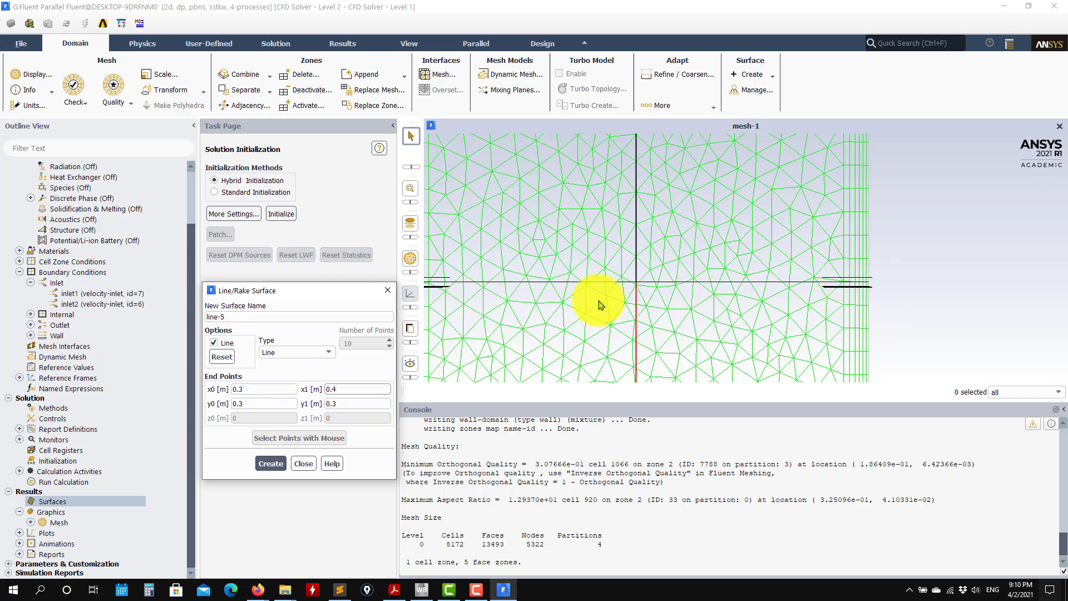
scroll(794, 291, "down", 5)
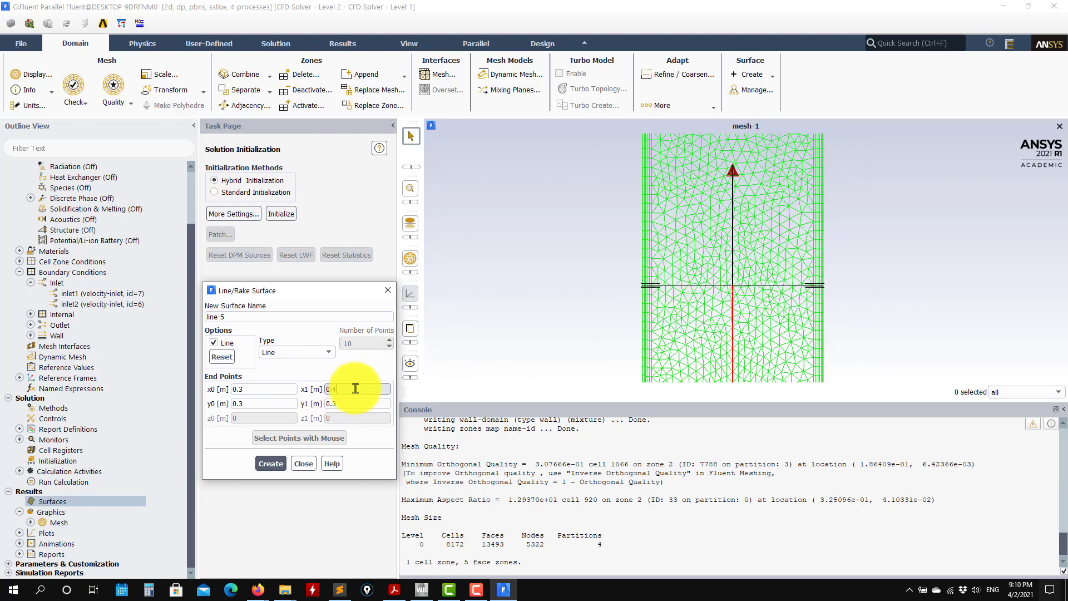
Set the line's x0 to 0.28 m and x1 to 0.42 m, preview its span, and create the line surface.
left_click(242, 388)
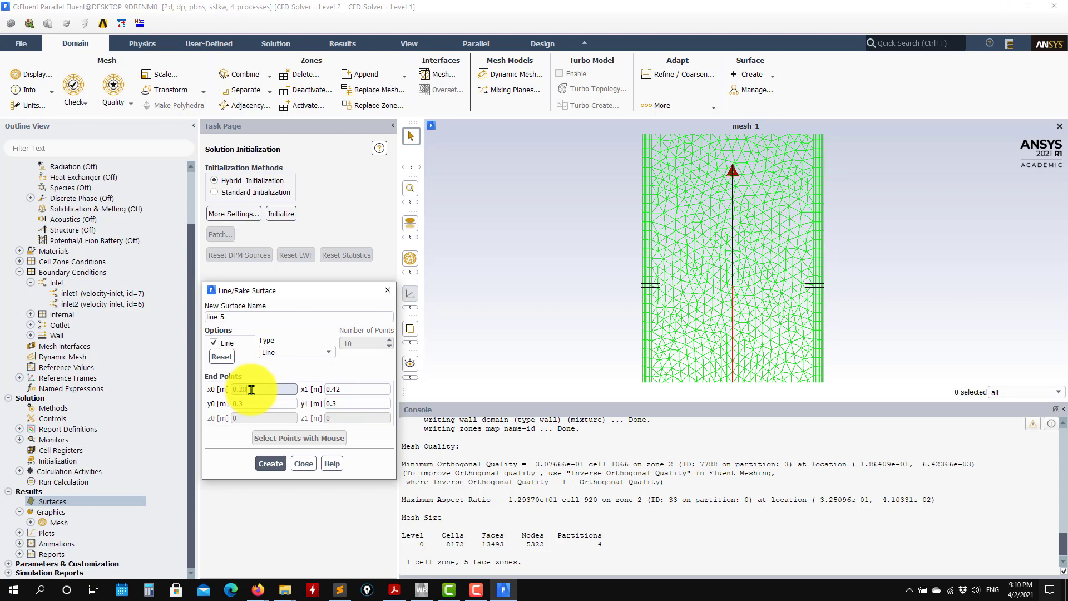
left_click(214, 343)
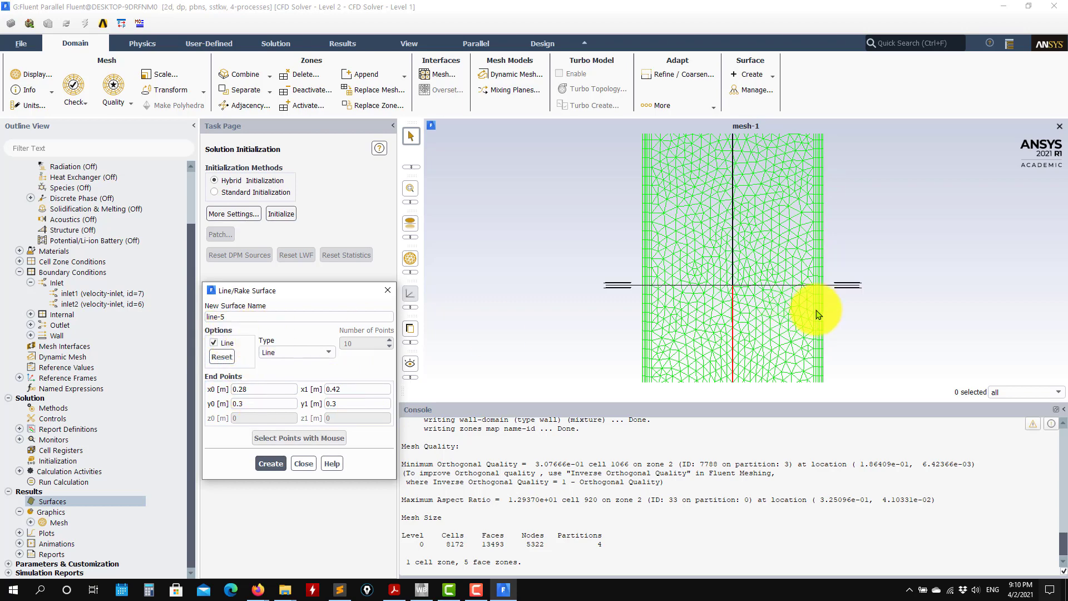
scroll(823, 305, "up", 2)
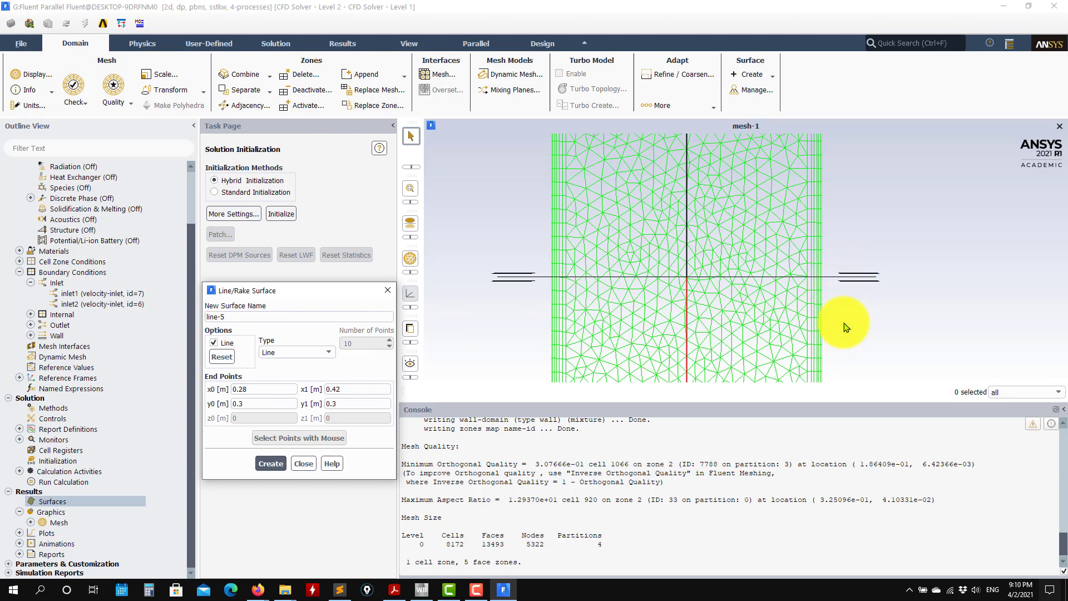
left_click(271, 464)
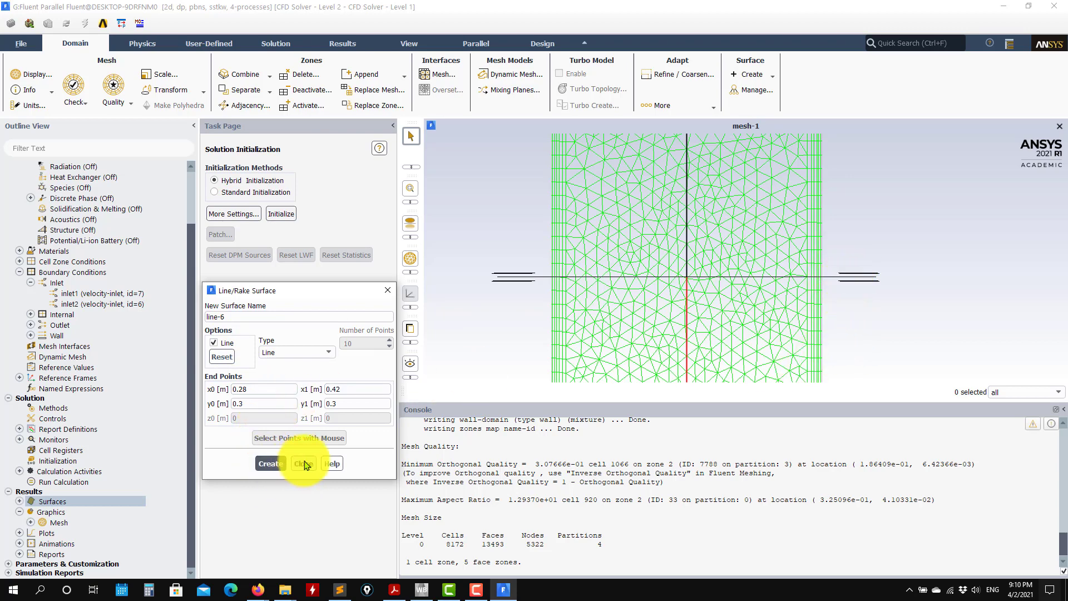
left_click(304, 464)
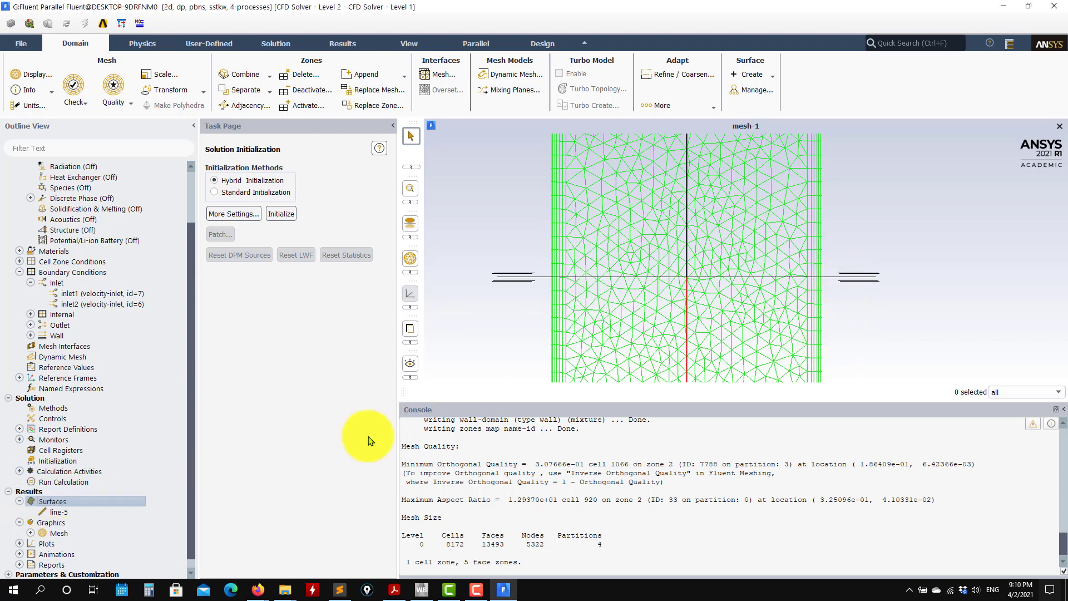
scroll(749, 291, "down", 2)
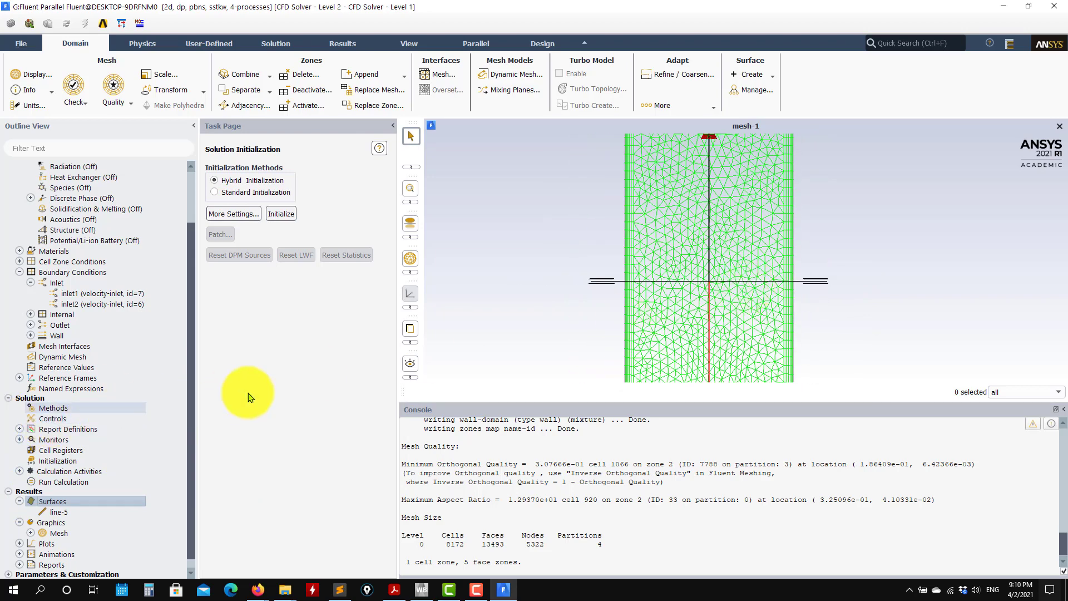
Switch to the case presentation in Acrobat Reader, examine the u+ vs. y+, turbulent quantities and contour pages, and return to Fluent.
scroll(98, 411, "up", 2)
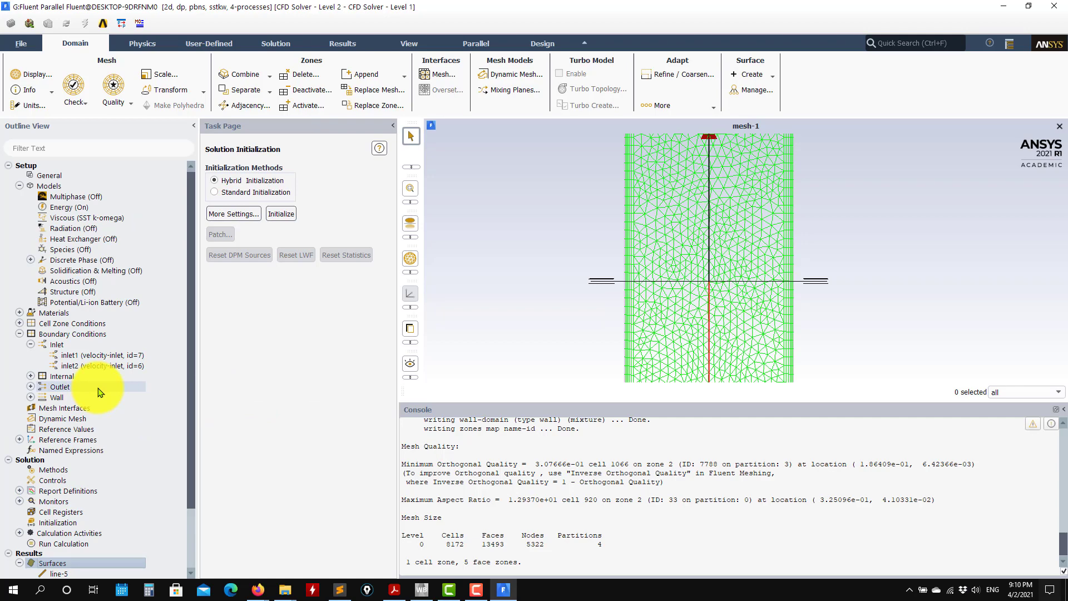
left_click(395, 589)
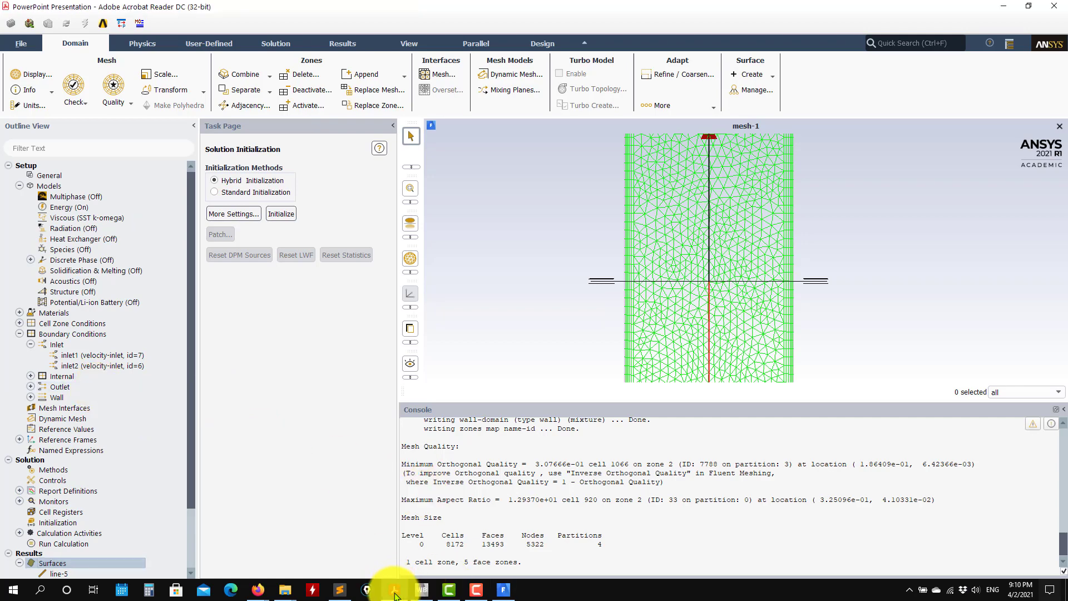
scroll(443, 372, "down", 3)
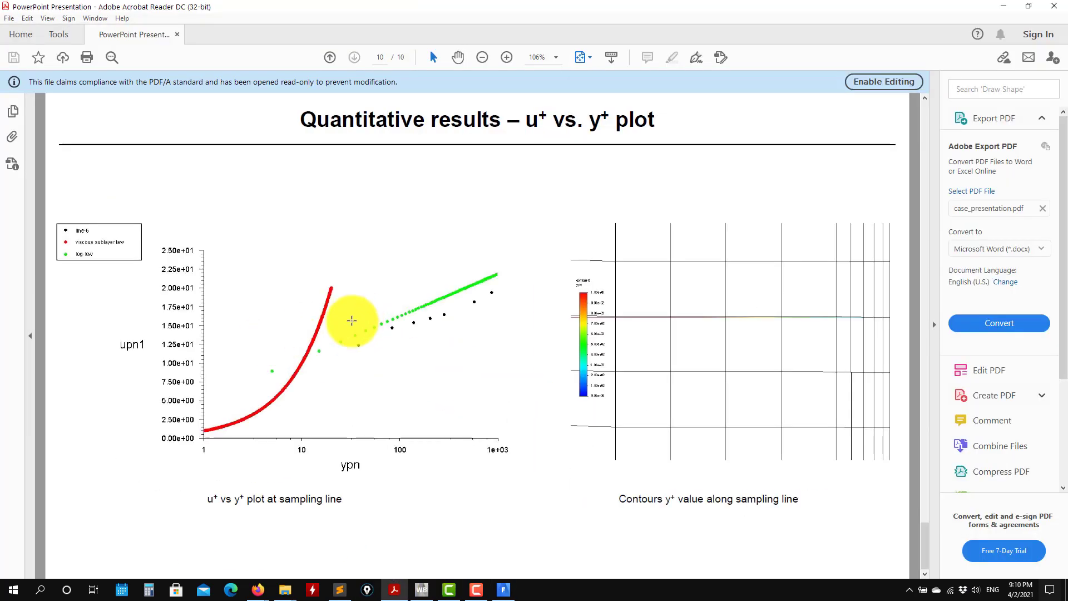
scroll(326, 362, "up", 2)
scroll(331, 367, "down", 2)
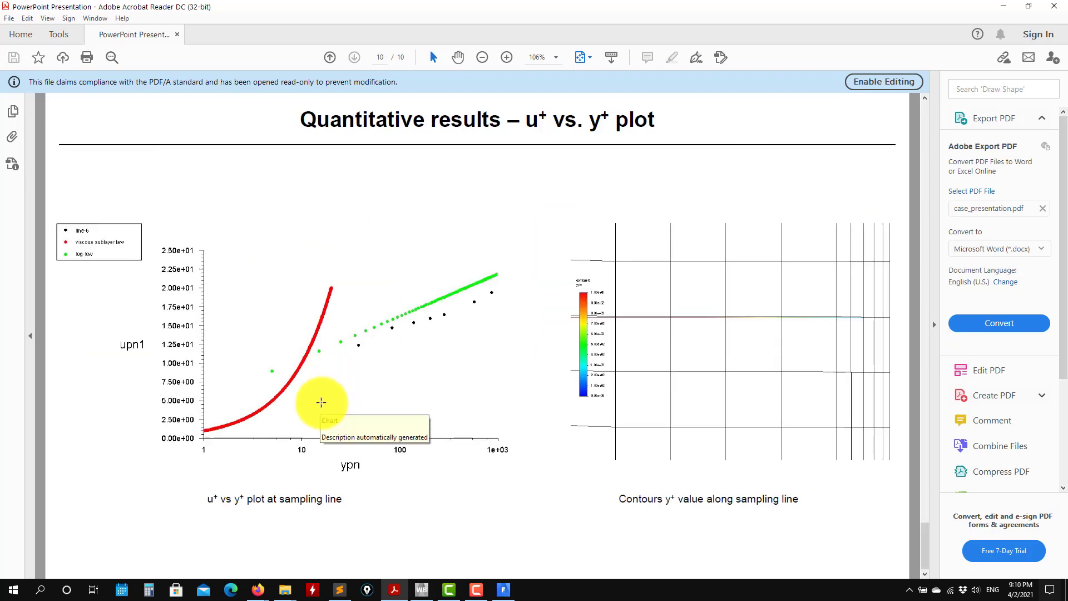
scroll(322, 401, "up", 2)
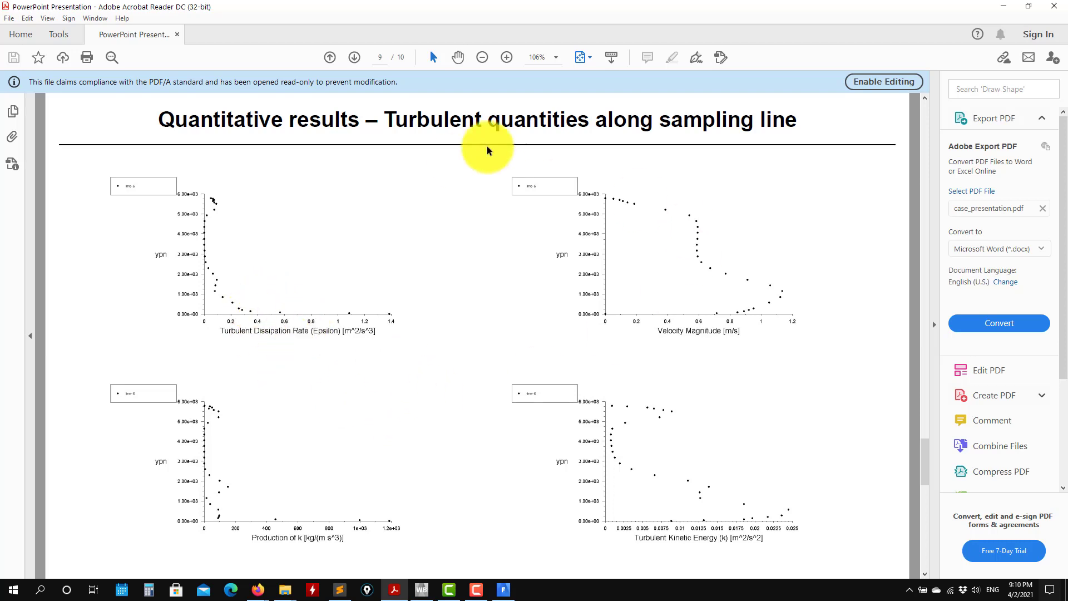
scroll(458, 319, "up", 4)
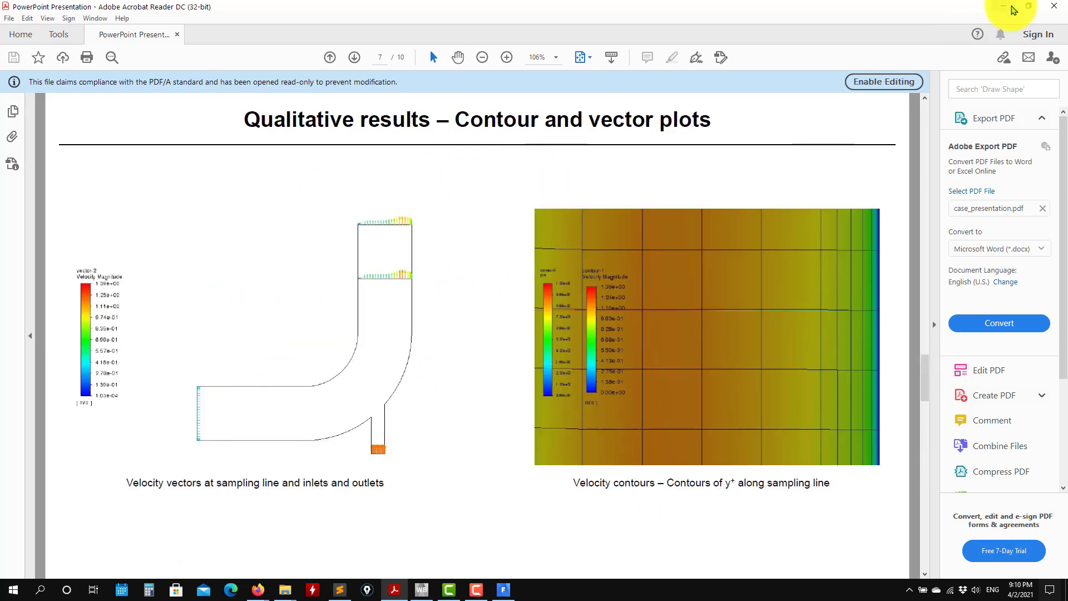
left_click(1005, 7)
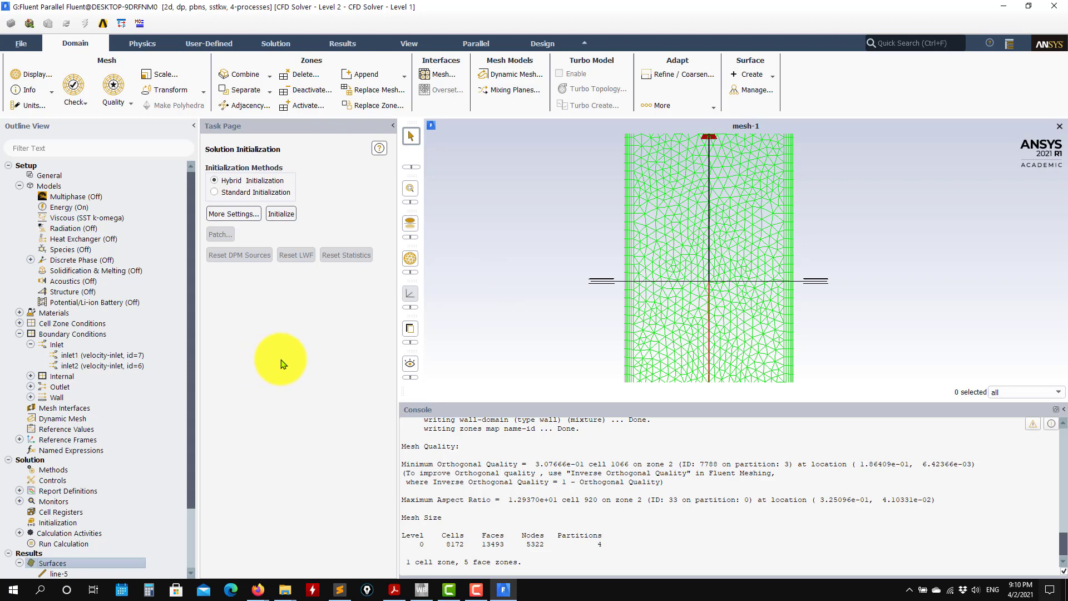
Set the number of iterations to 1000 for the calculation and check the residual monitor convergence criteria without changing them.
scroll(98, 493, "down", 2)
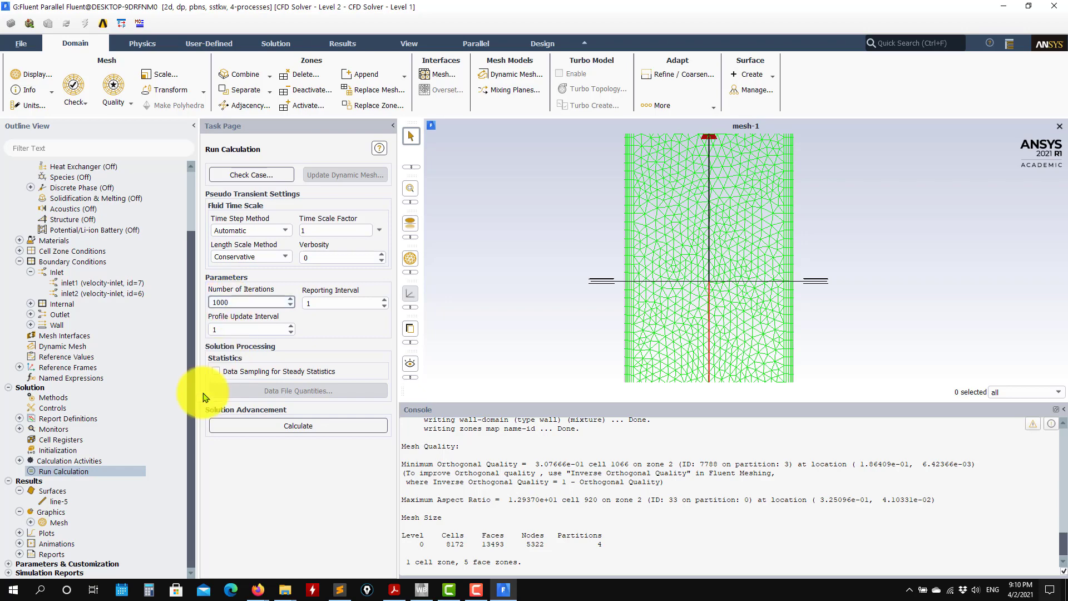
left_click(19, 428)
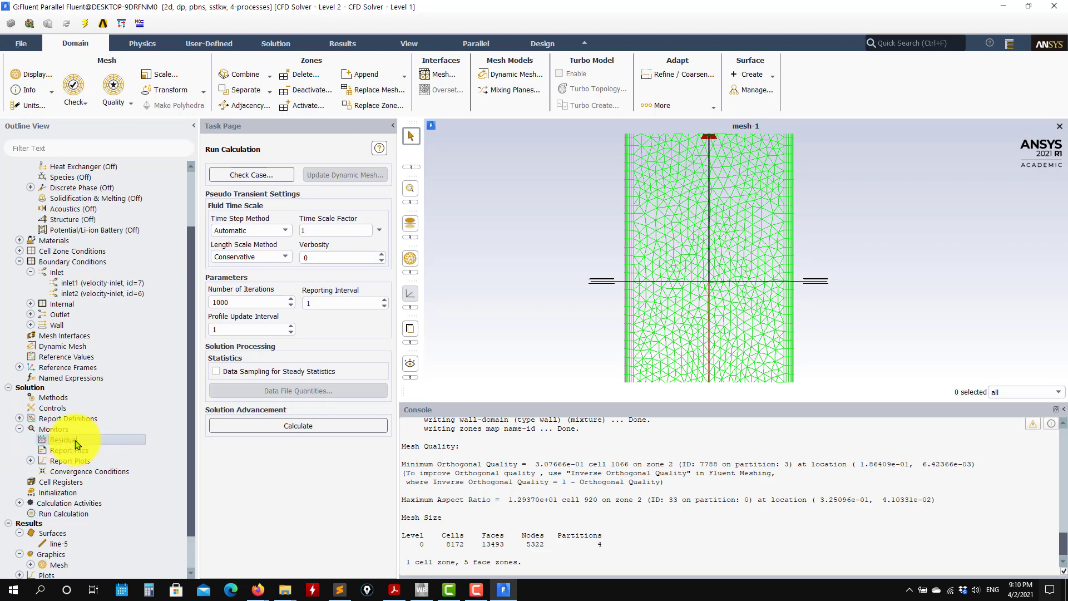
double_click(76, 441)
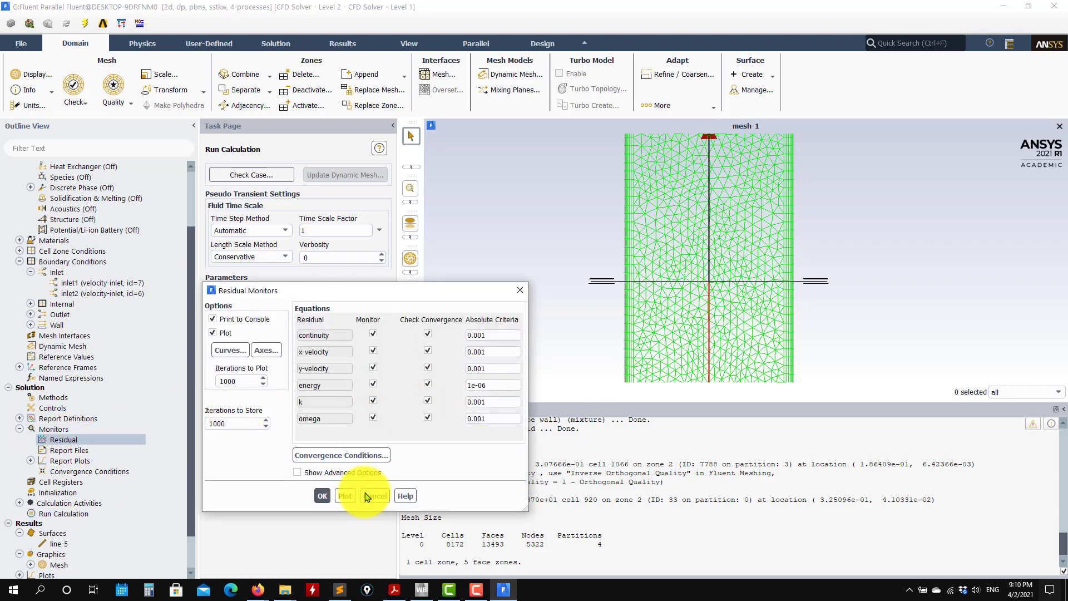
left_click(367, 495)
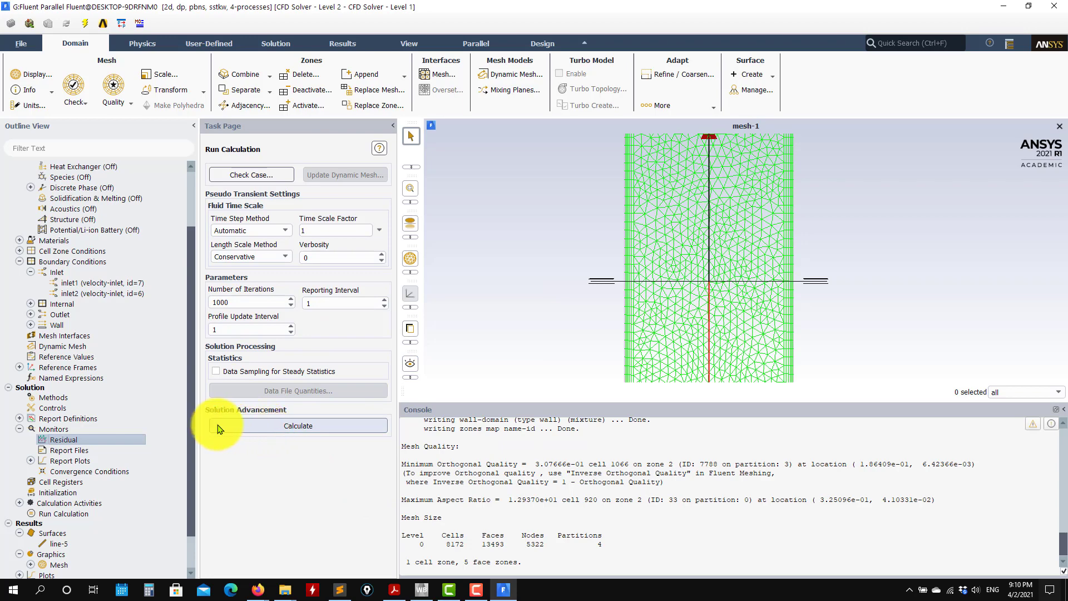
Start the calculation, accepting initialization of the case, and view the average y-plus and outlet temperature plots while it runs.
left_click(257, 427)
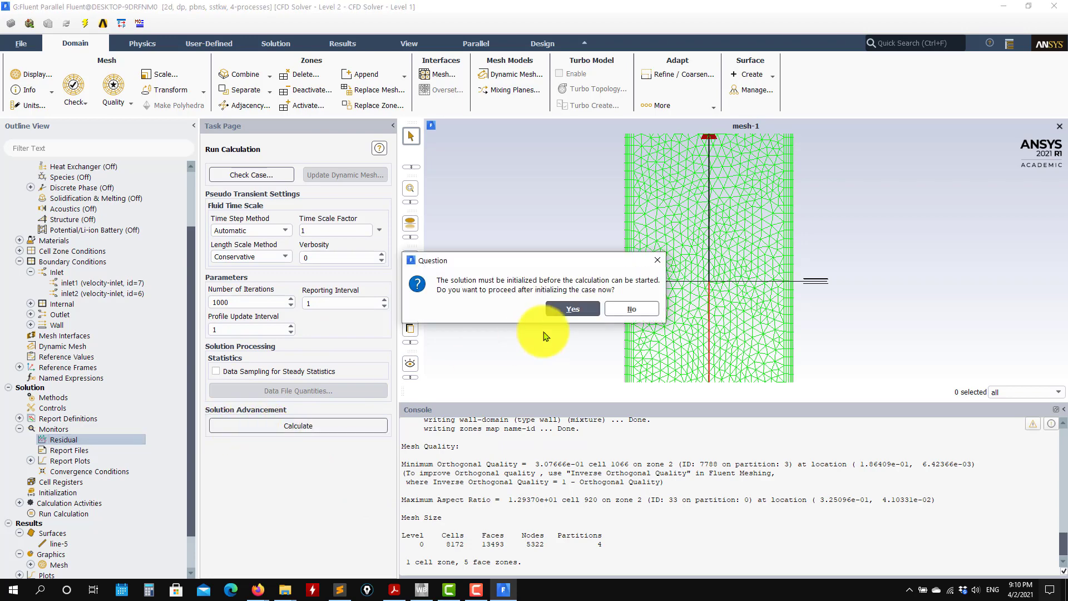
left_click(531, 309)
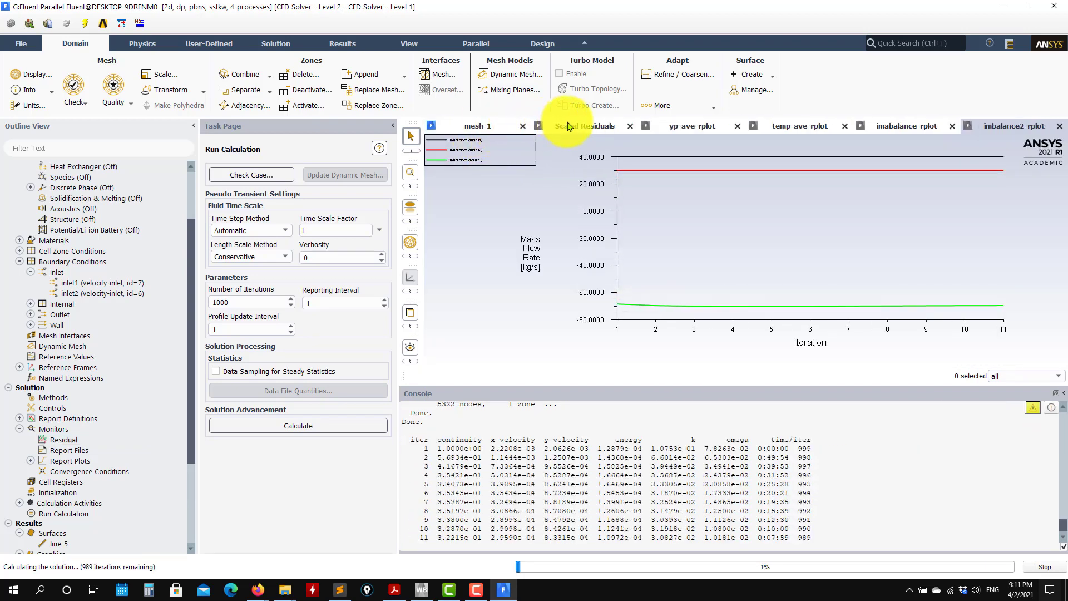
left_click(567, 126)
left_click(692, 128)
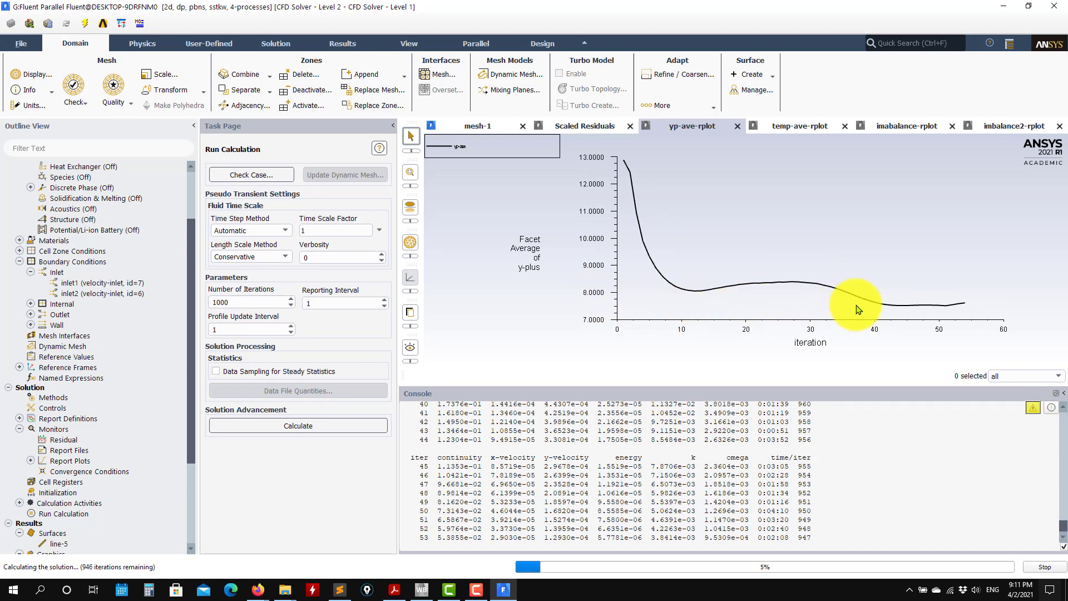
left_click(782, 126)
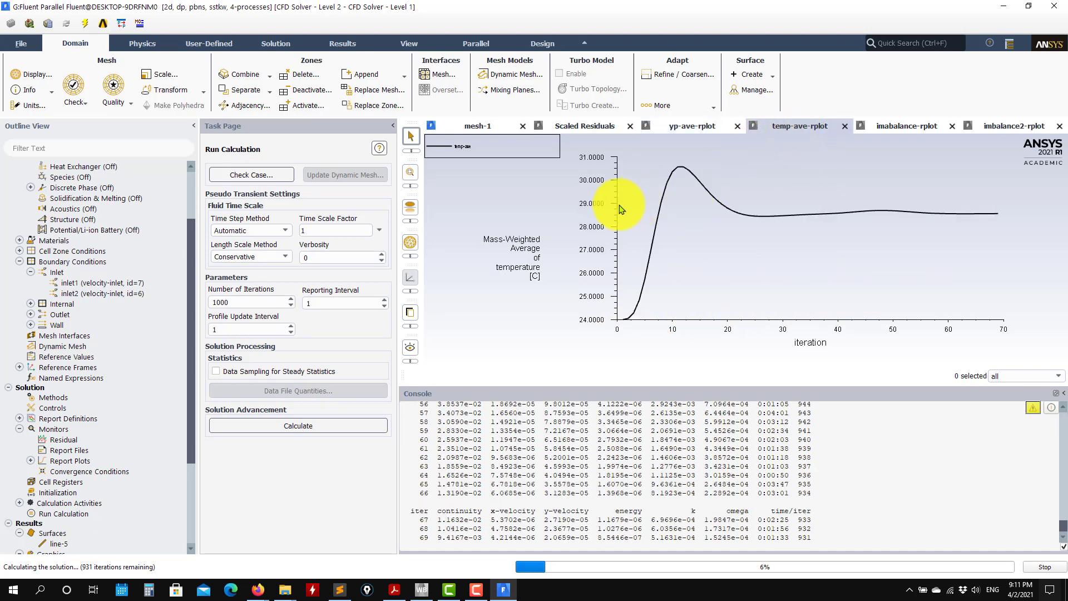
Dismiss the calculation-complete message and compare the mass imbalance plots, the mesh view and the scaled residuals.
left_click(908, 127)
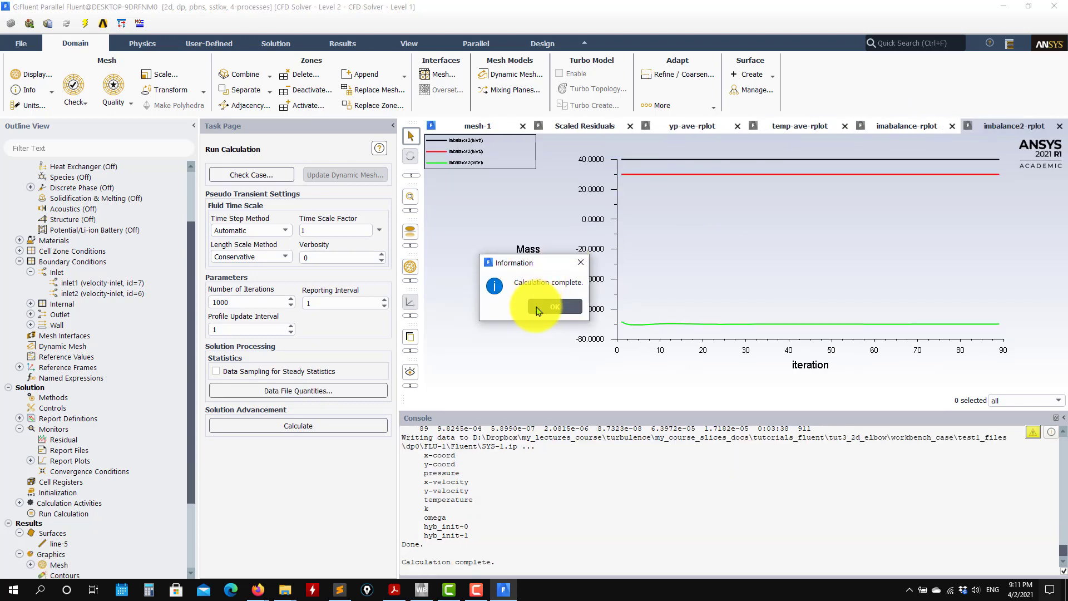
left_click(537, 311)
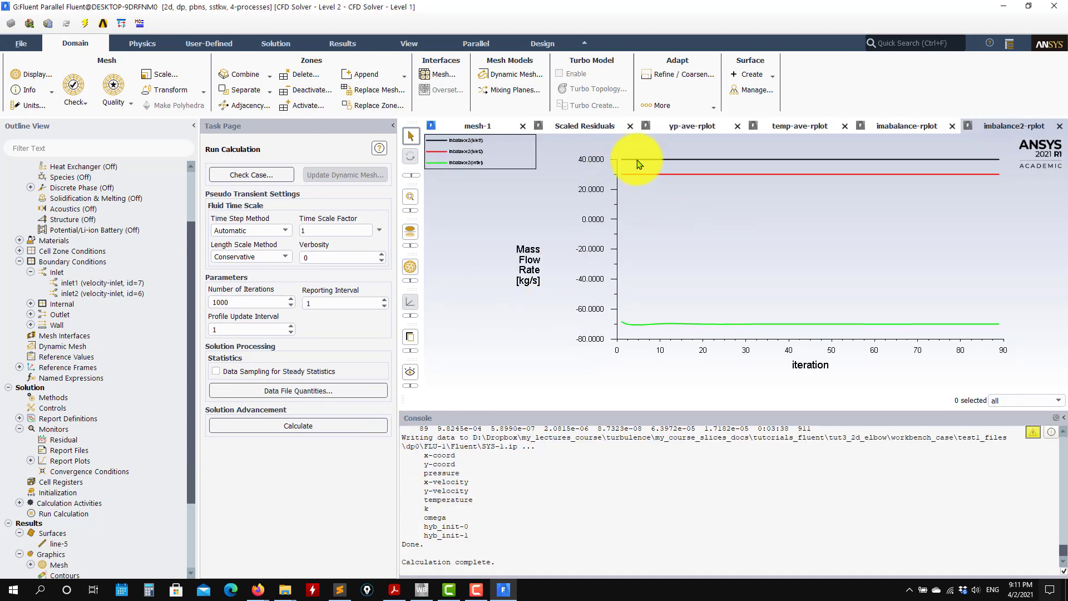
left_click(911, 127)
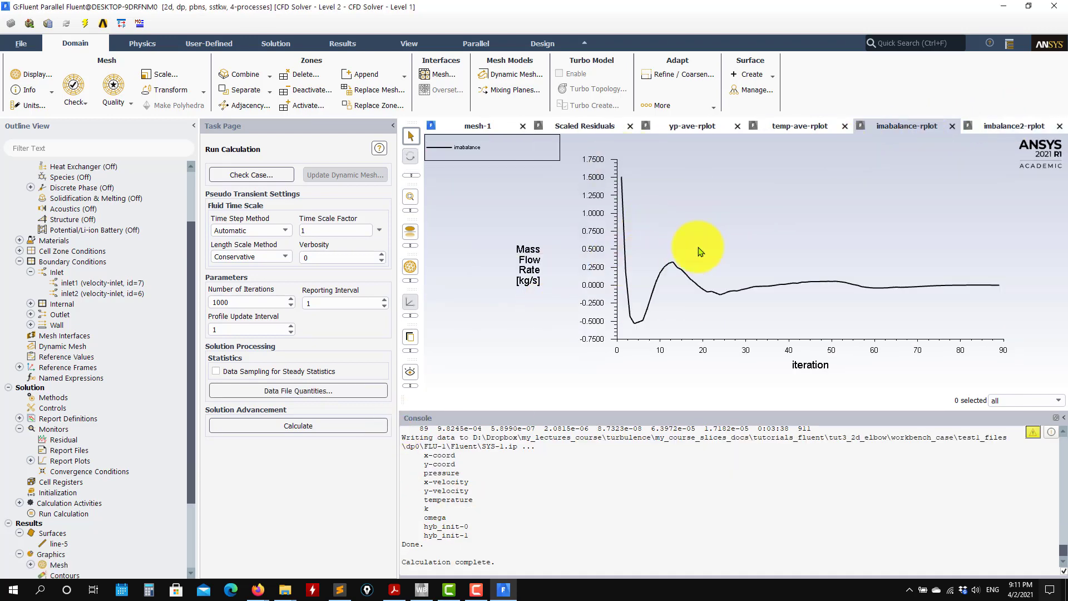
left_click(1009, 130)
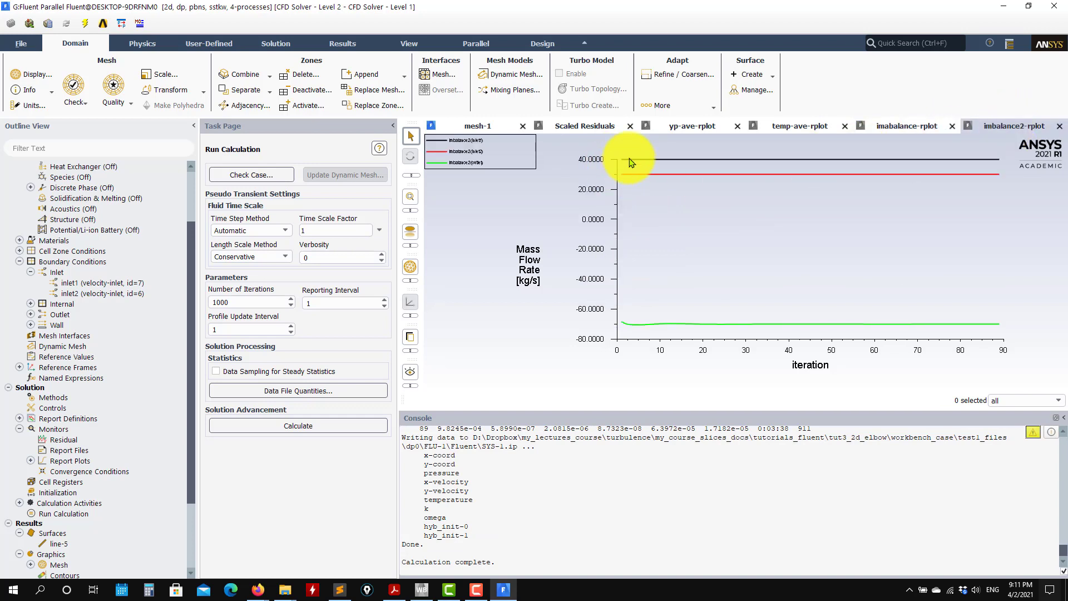
left_click(884, 126)
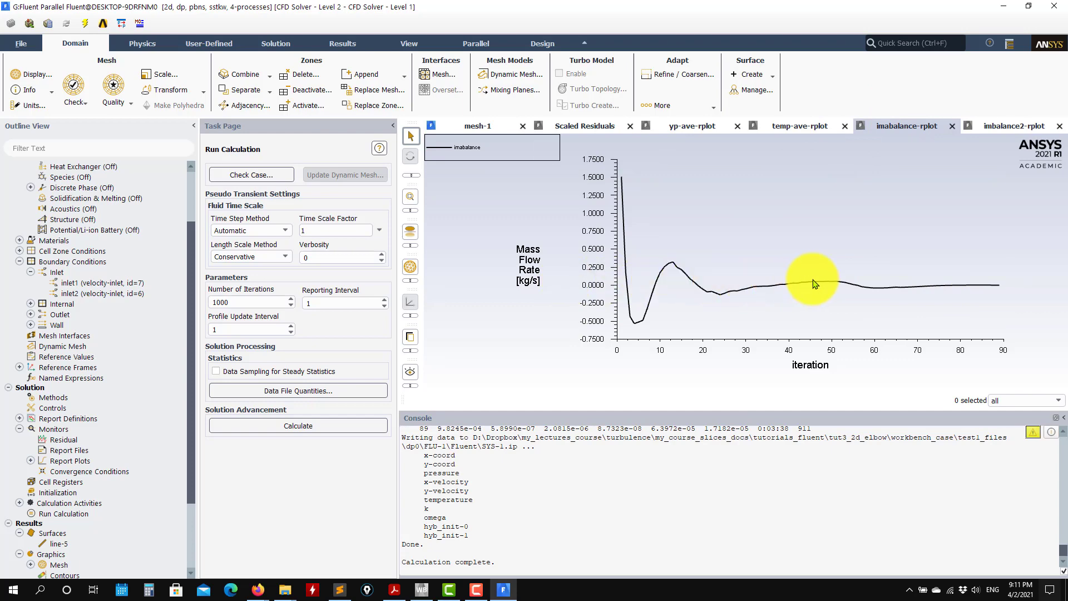
left_click(492, 125)
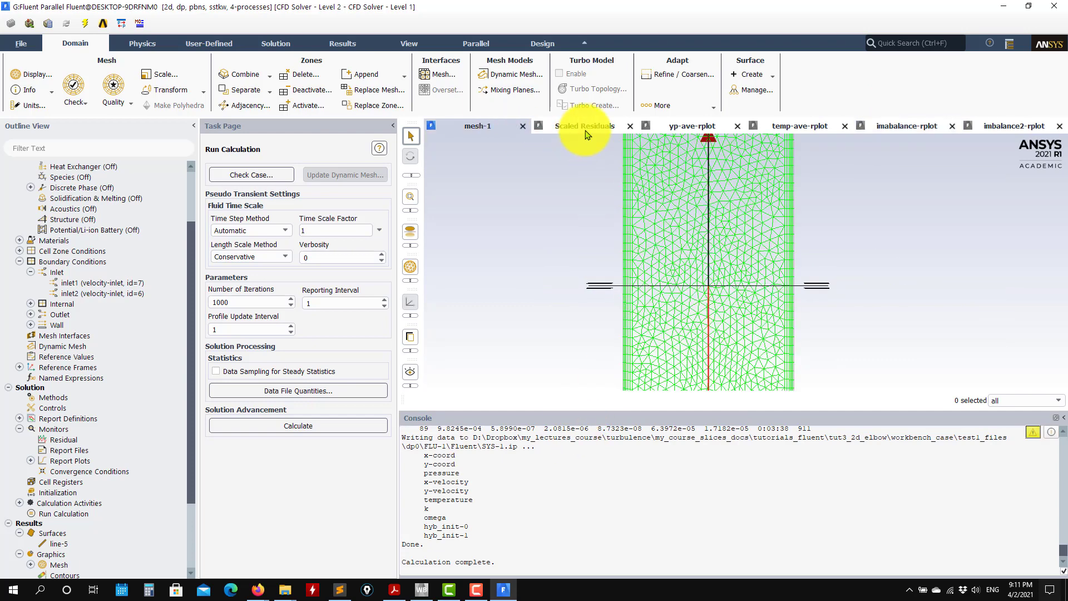
left_click(587, 133)
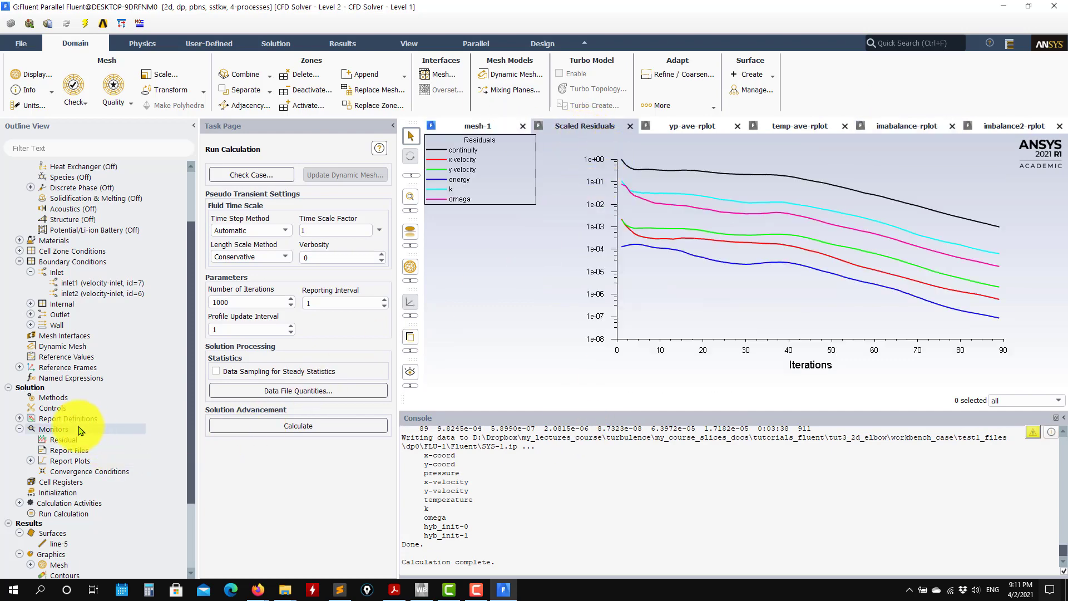
Set the continuity residual's absolute criterion to 0.0001 and continue the calculation until it completes.
double_click(63, 441)
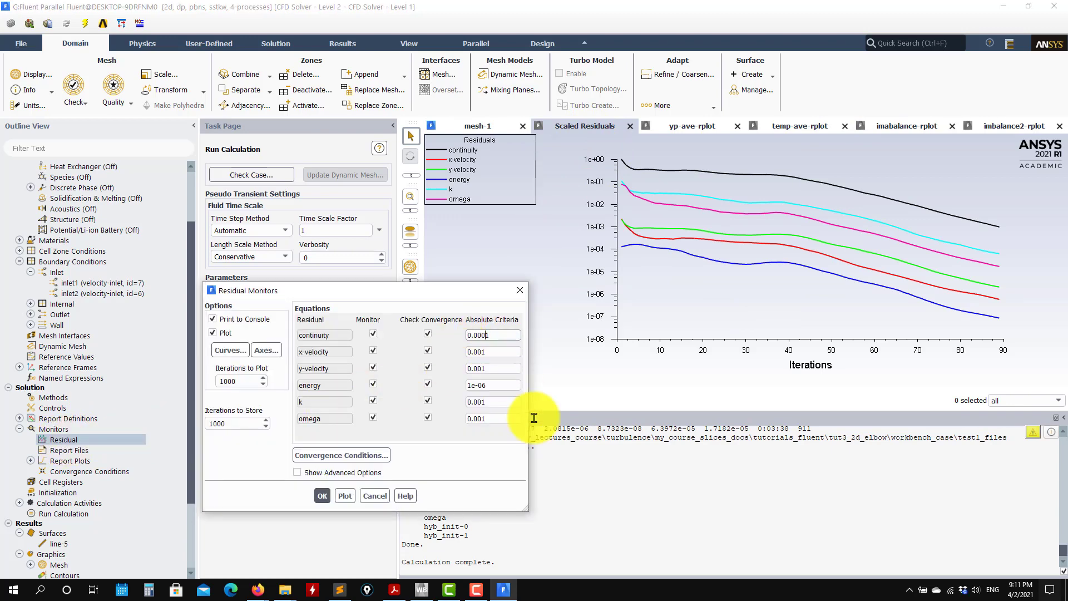
left_click(337, 495)
left_click(321, 496)
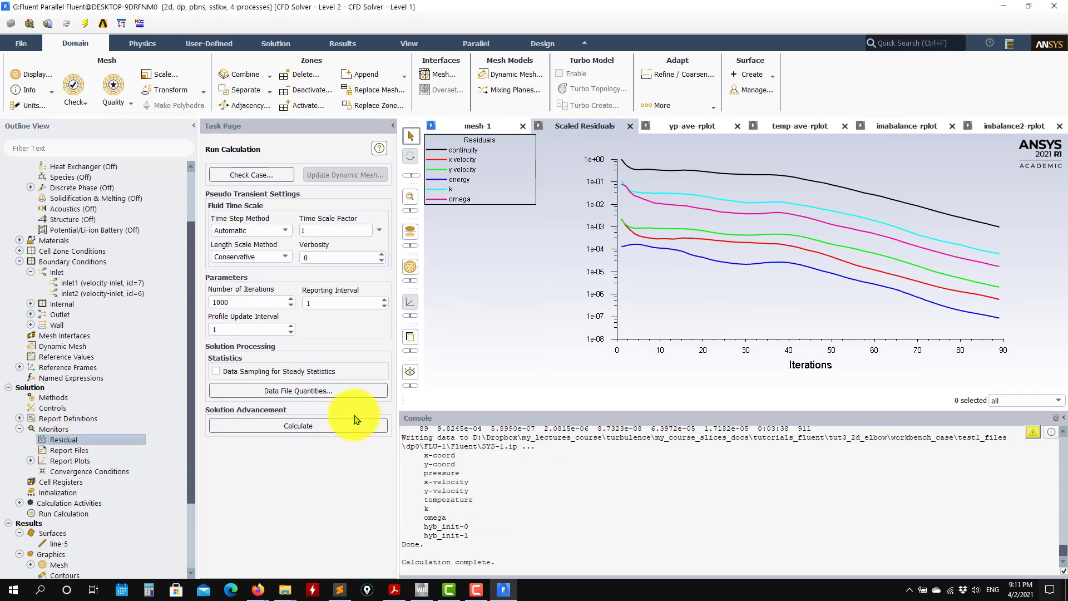
left_click(284, 426)
left_click(298, 358)
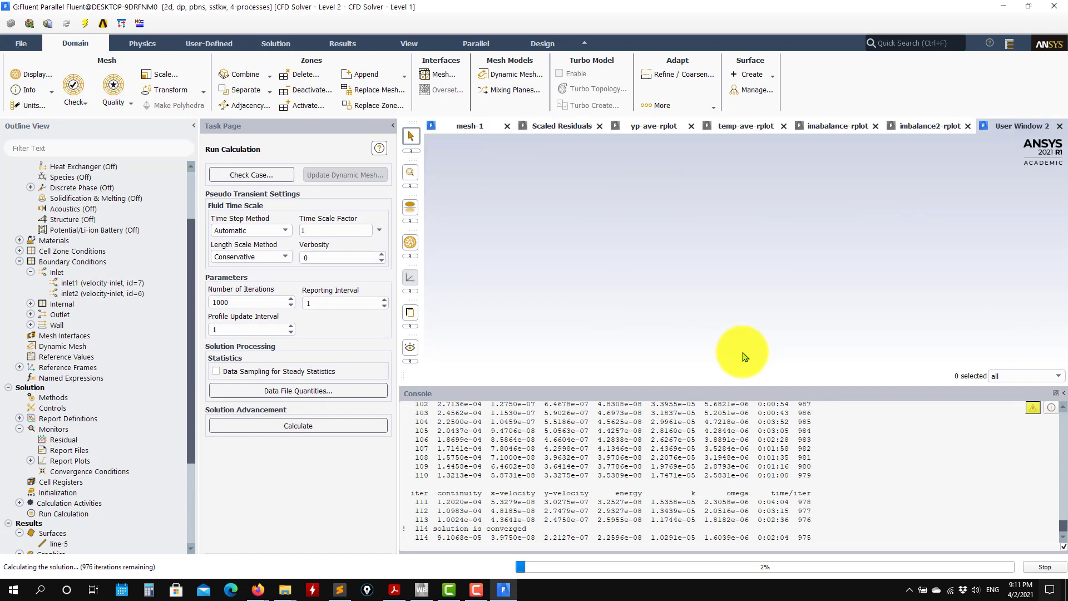
left_click(555, 308)
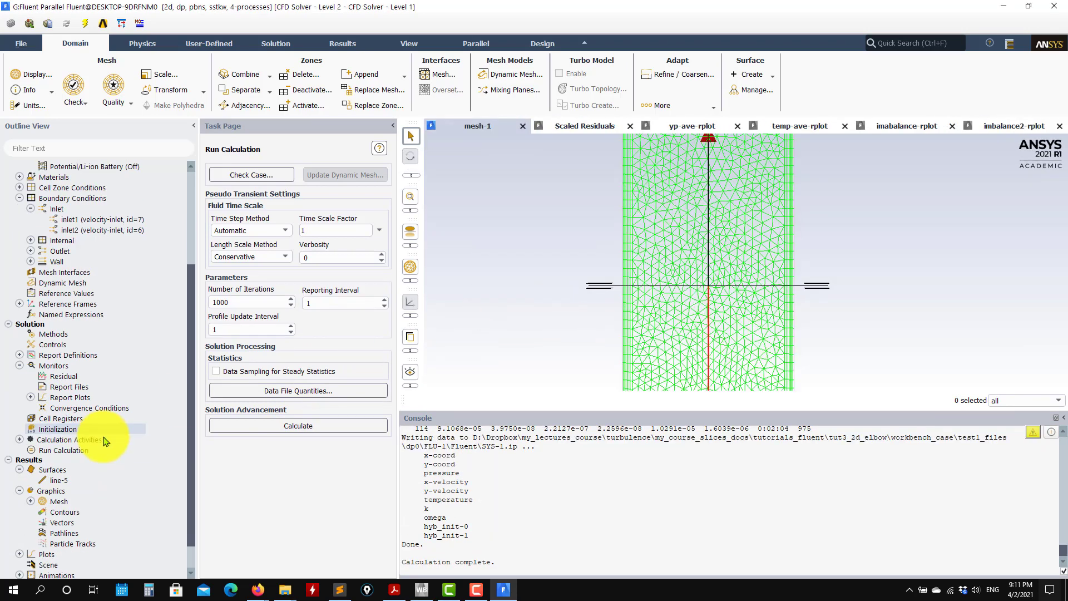
Create a filled contour plot named contour-1 showing static pressure over the elbow.
scroll(33, 439, "down", 3)
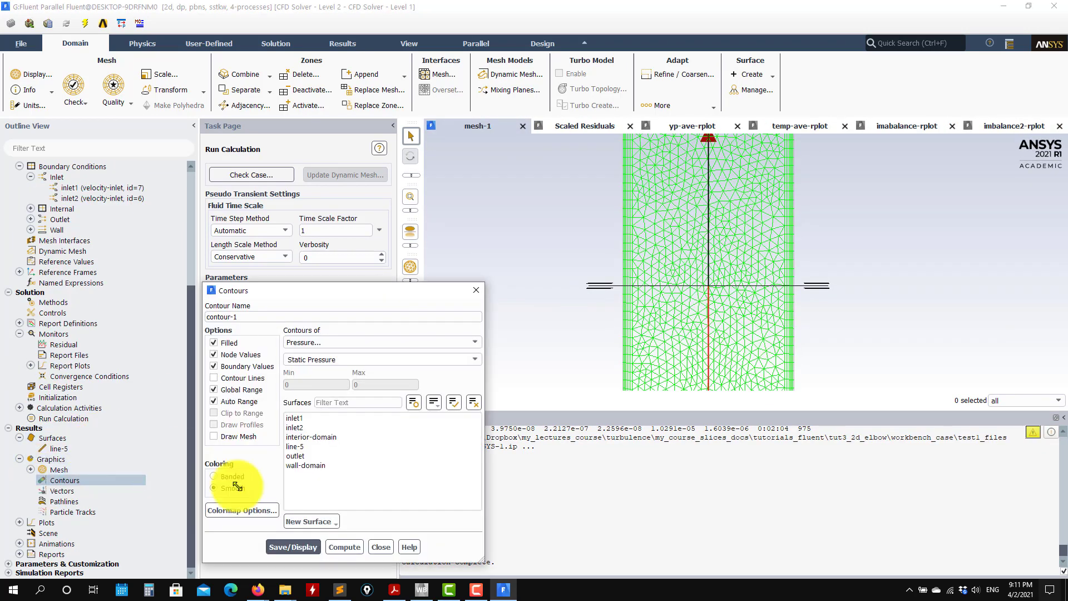
left_click(293, 547)
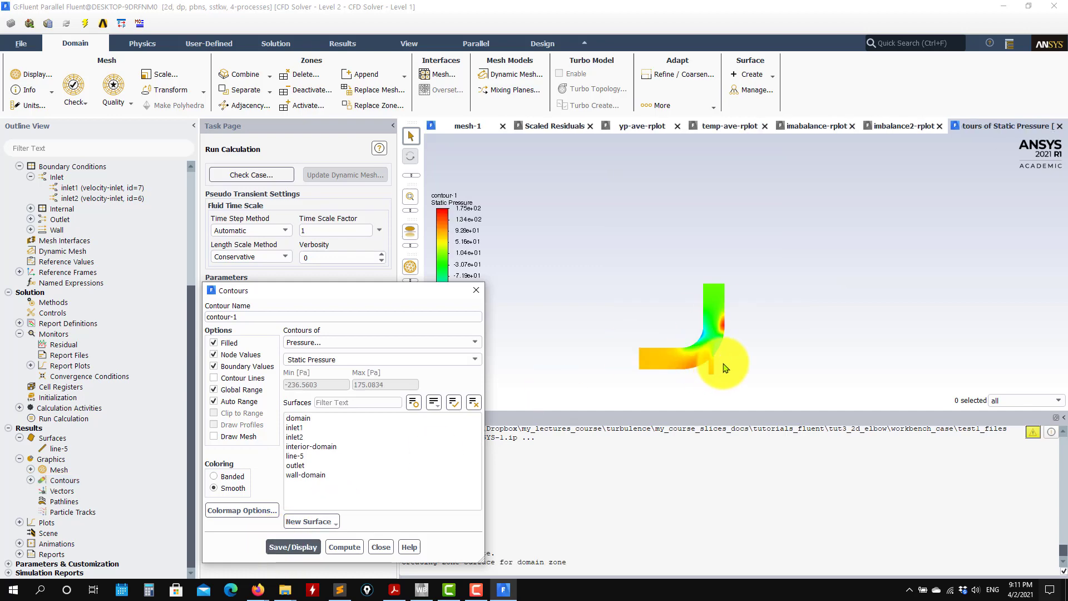
scroll(734, 342, "up", 7)
scroll(685, 338, "down", 6)
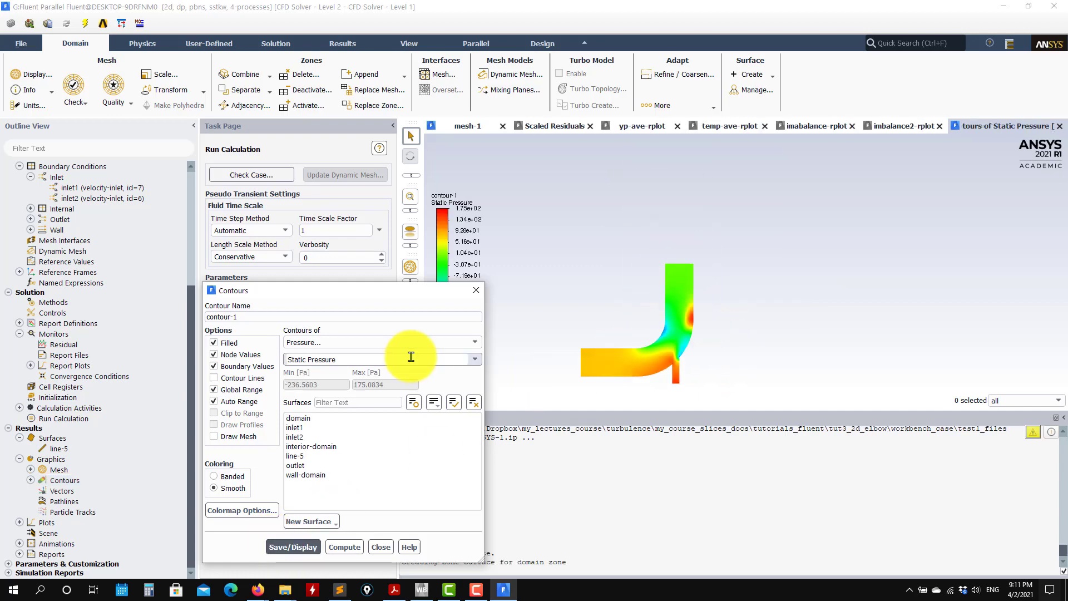
Change contour-1 to velocity magnitude and display it over the whole elbow.
left_click(458, 342)
left_click(334, 374)
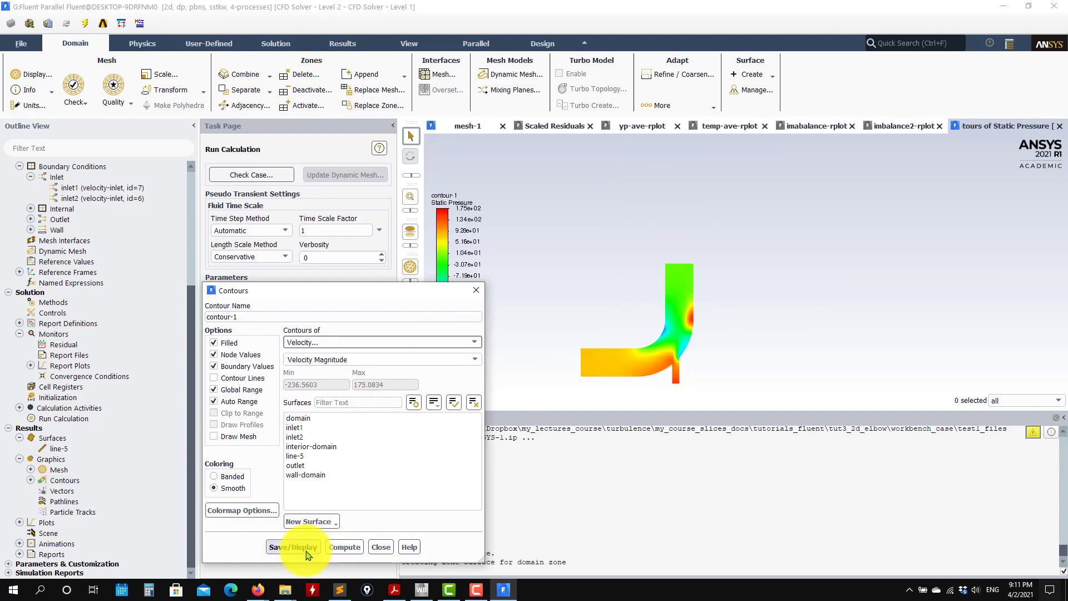
left_click(306, 554)
scroll(652, 341, "up", 6)
scroll(693, 340, "down", 9)
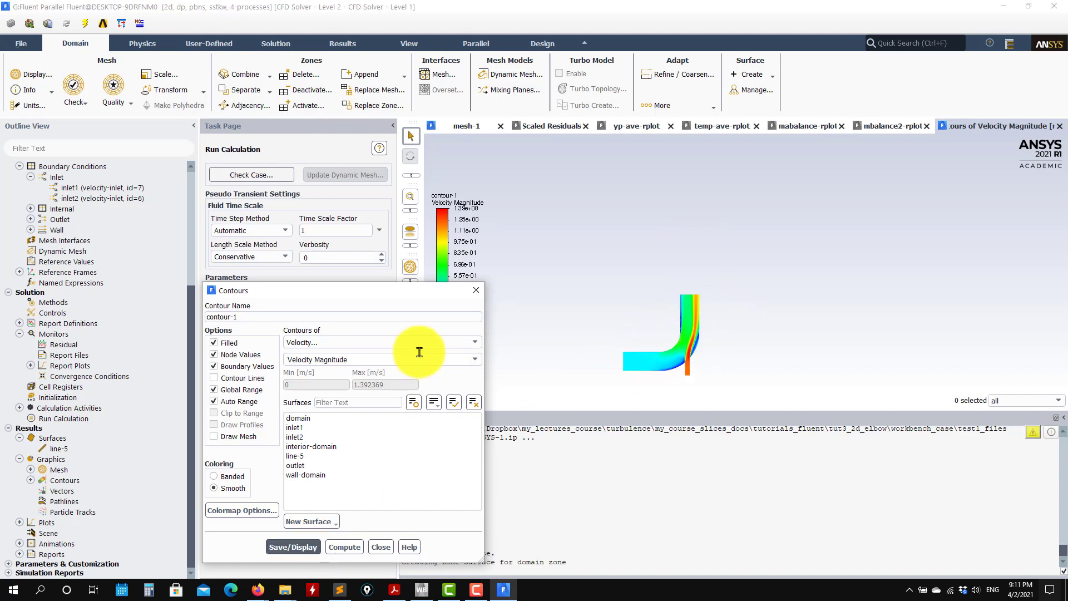
Change contour-1 to static temperature, display it and examine the mixing layer near the outlet.
left_click(469, 344)
left_click(342, 377)
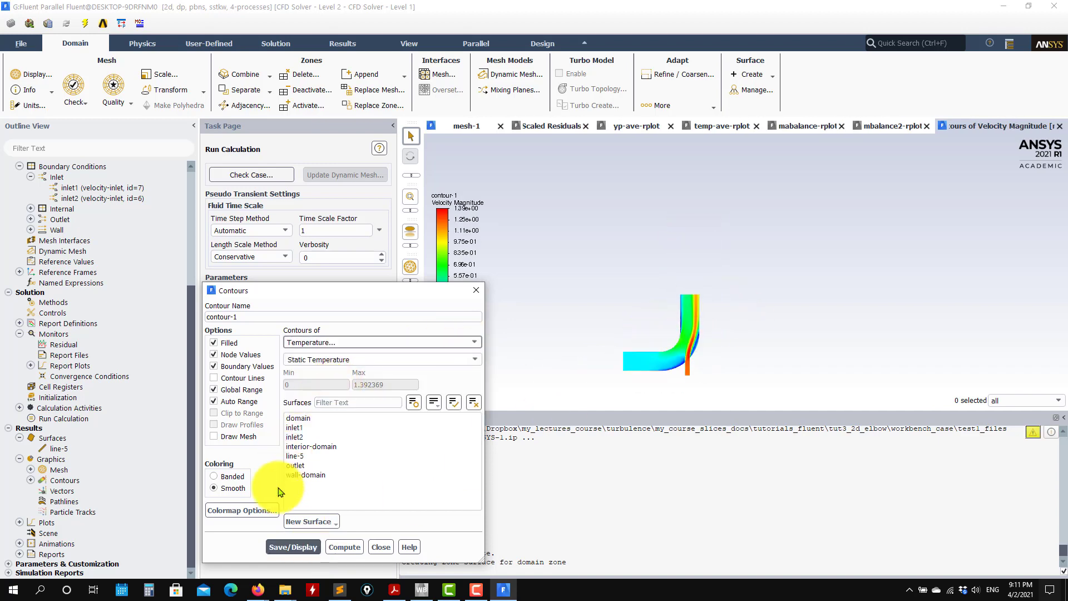
left_click(294, 547)
scroll(695, 345, "up", 5)
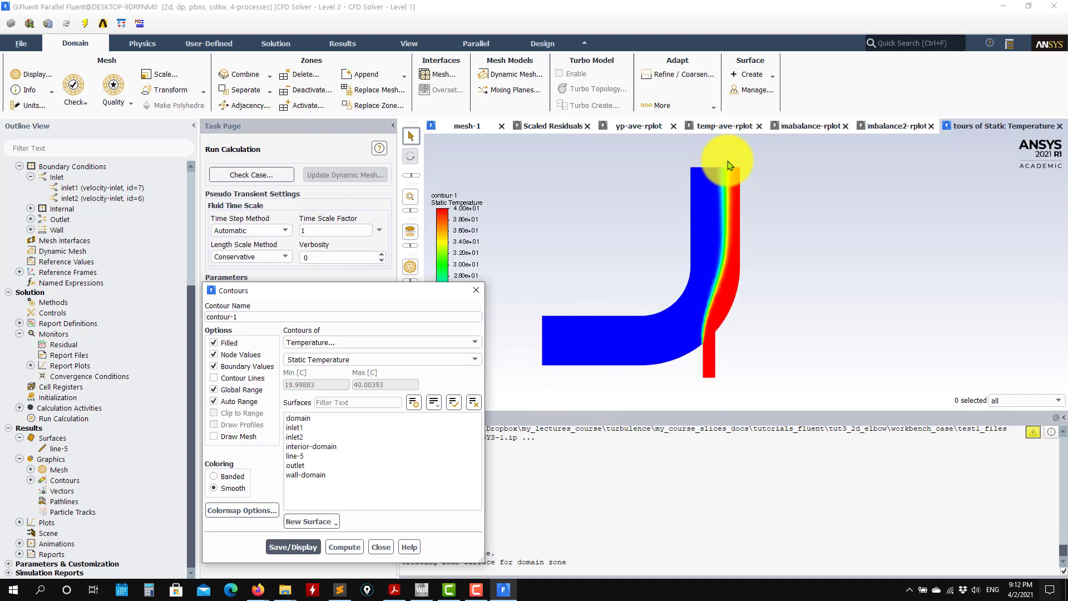
scroll(730, 165, "up", 2)
scroll(731, 195, "up", 2)
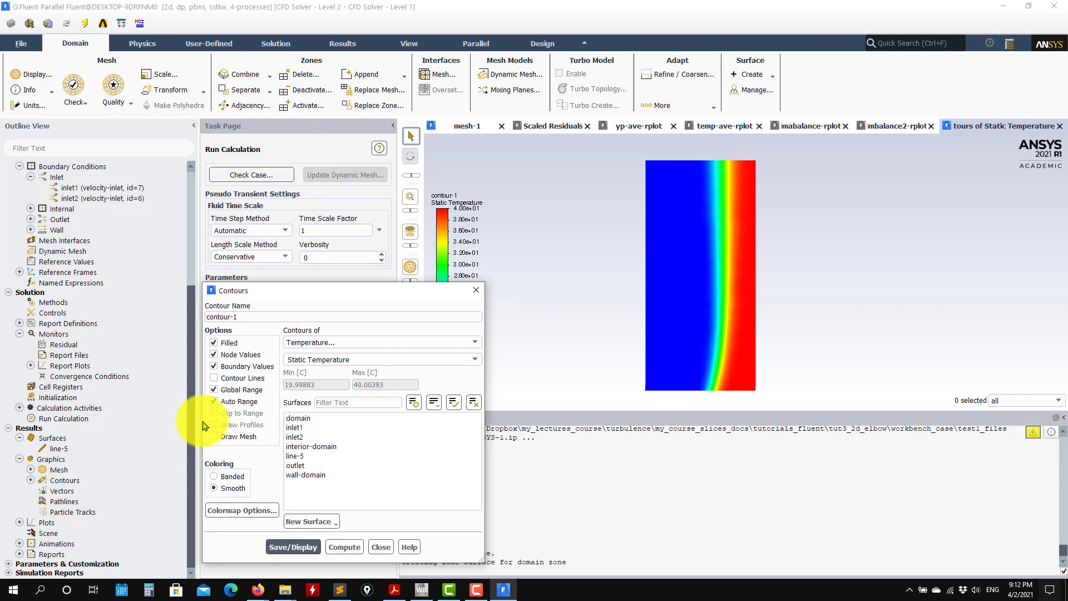
Overlay the mesh on the static temperature contours and examine the cell resolution across the mixing layer at the outlet.
left_click(229, 438)
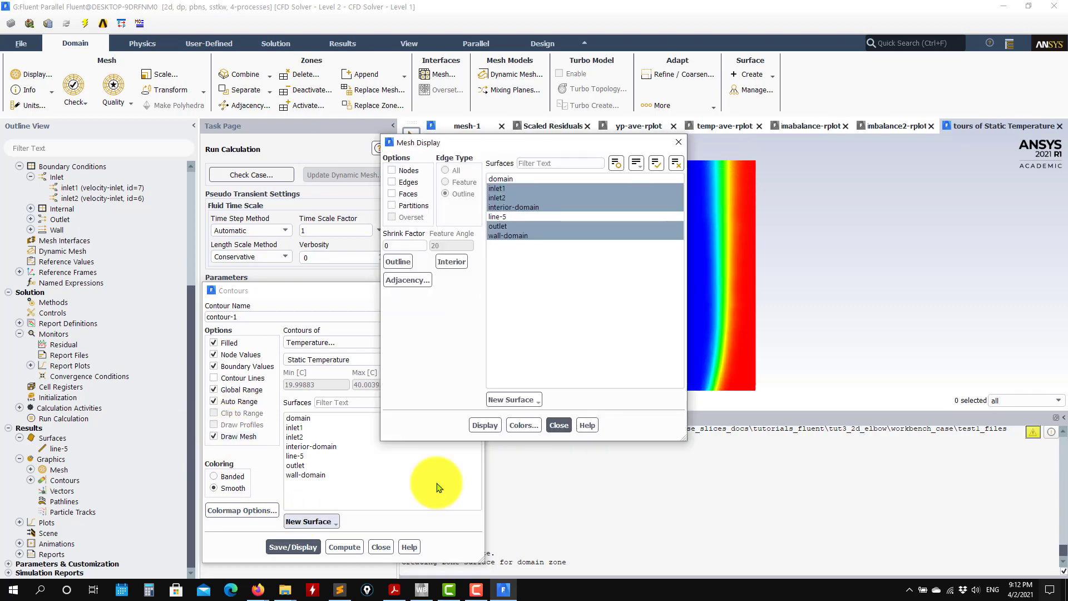
left_click(485, 426)
left_click(558, 425)
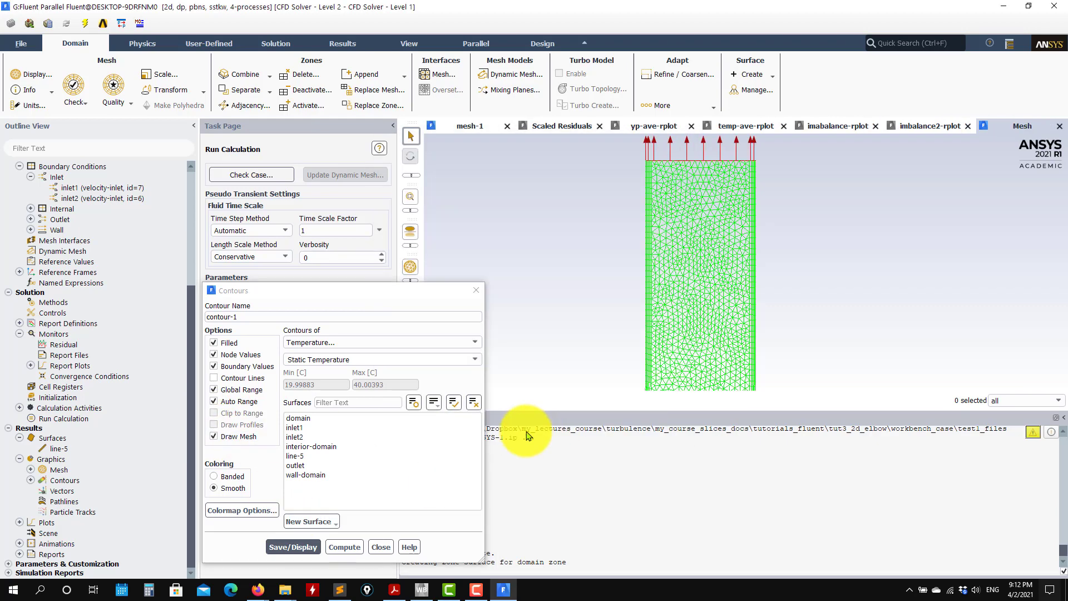
left_click(293, 547)
scroll(755, 187, "up", 5)
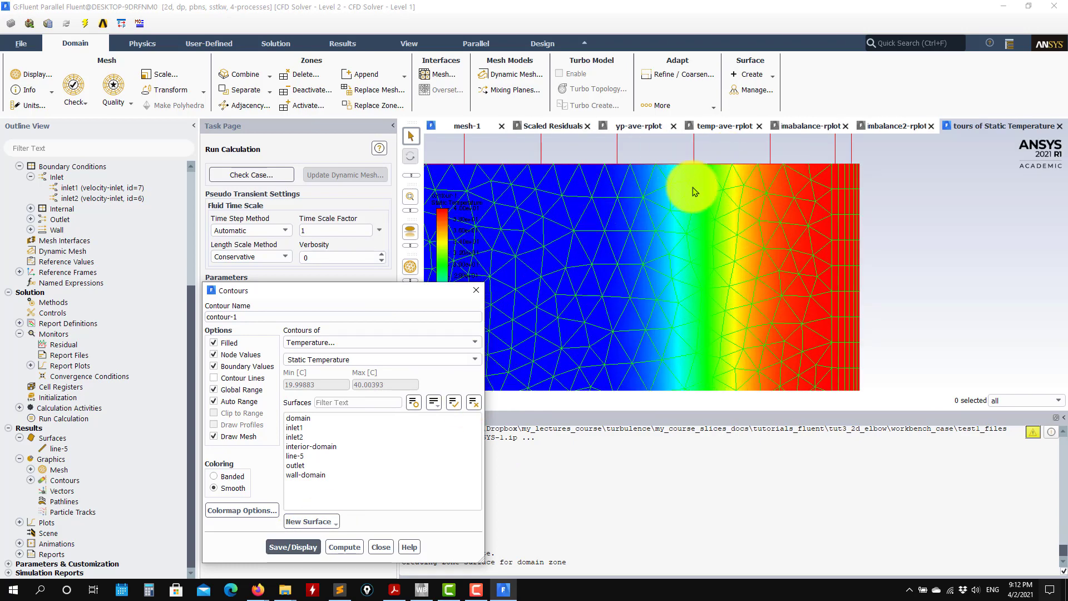
scroll(732, 330, "down", 1)
scroll(739, 321, "down", 7)
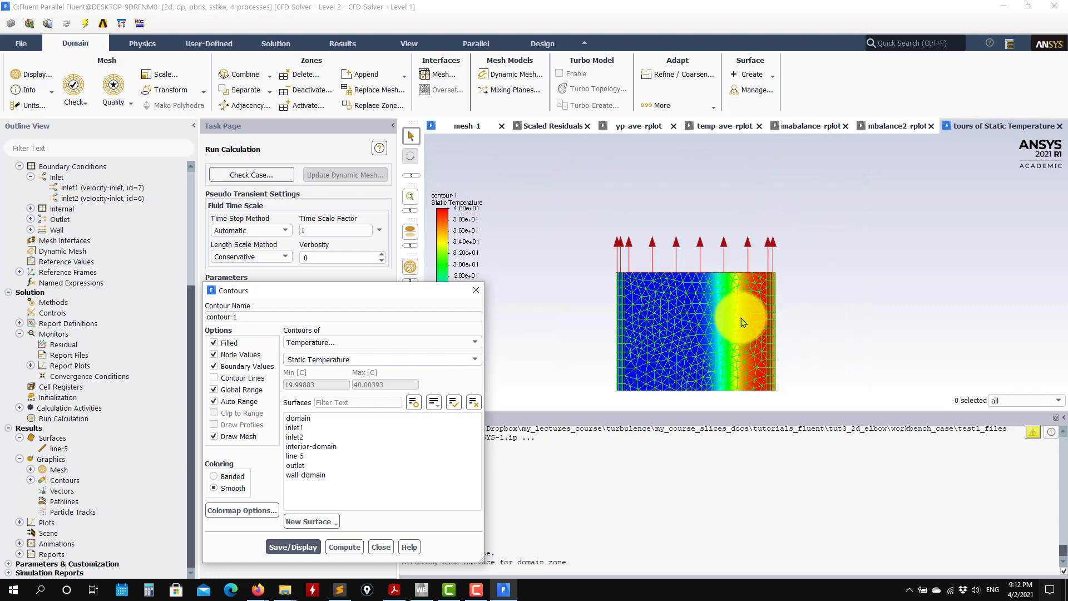
scroll(738, 319, "up", 4)
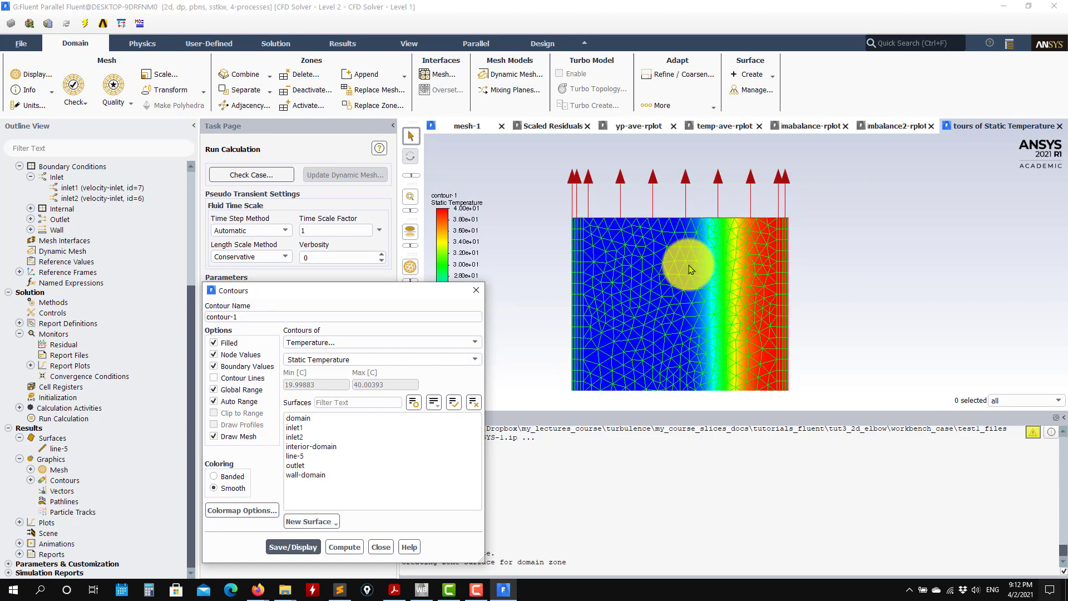
scroll(723, 299, "down", 2)
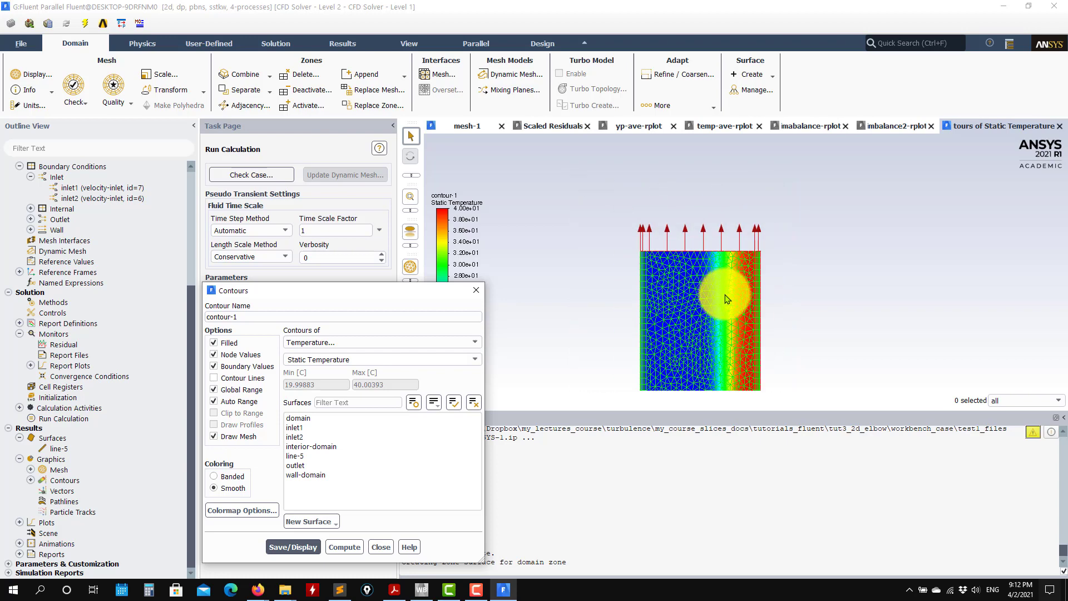
scroll(723, 295, "up", 3)
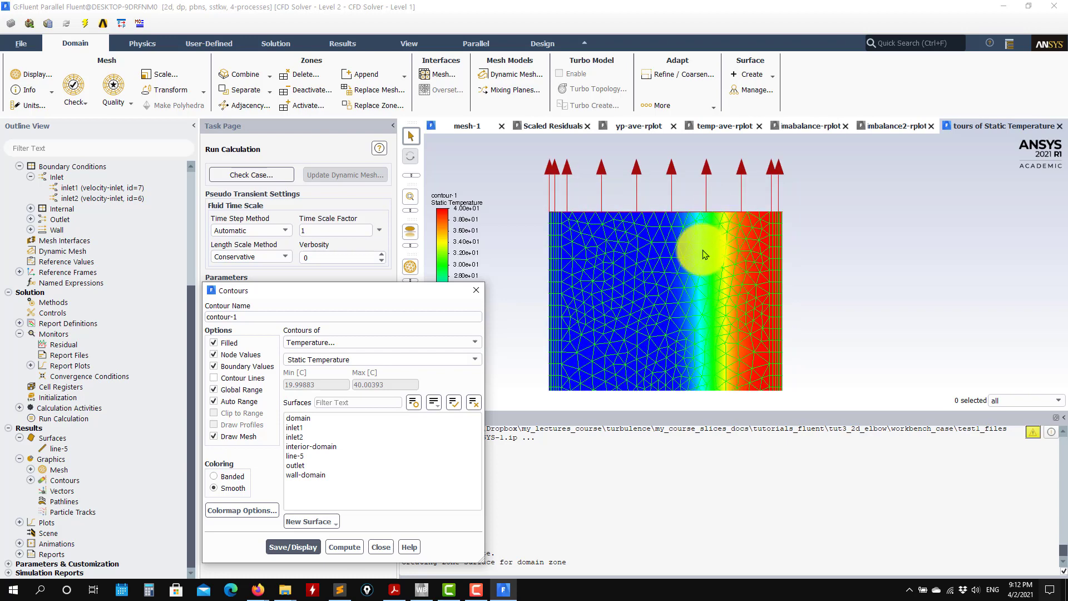
Turn off the mesh overlay, redisplay the static temperature contours and view the whole elbow.
left_click(240, 436)
left_click(293, 547)
left_click(381, 547)
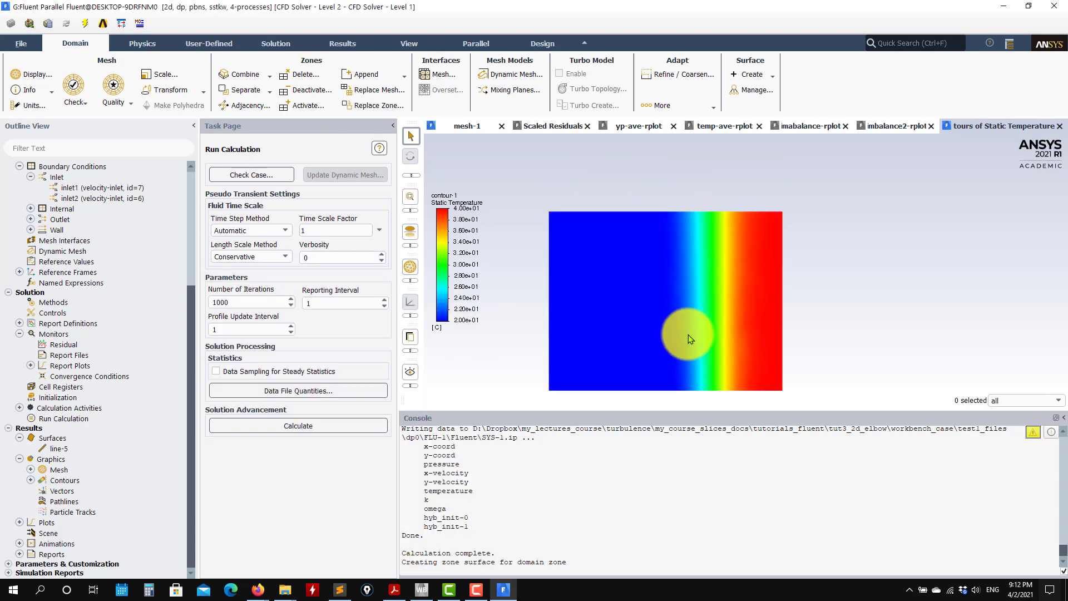
scroll(688, 335, "down", 5)
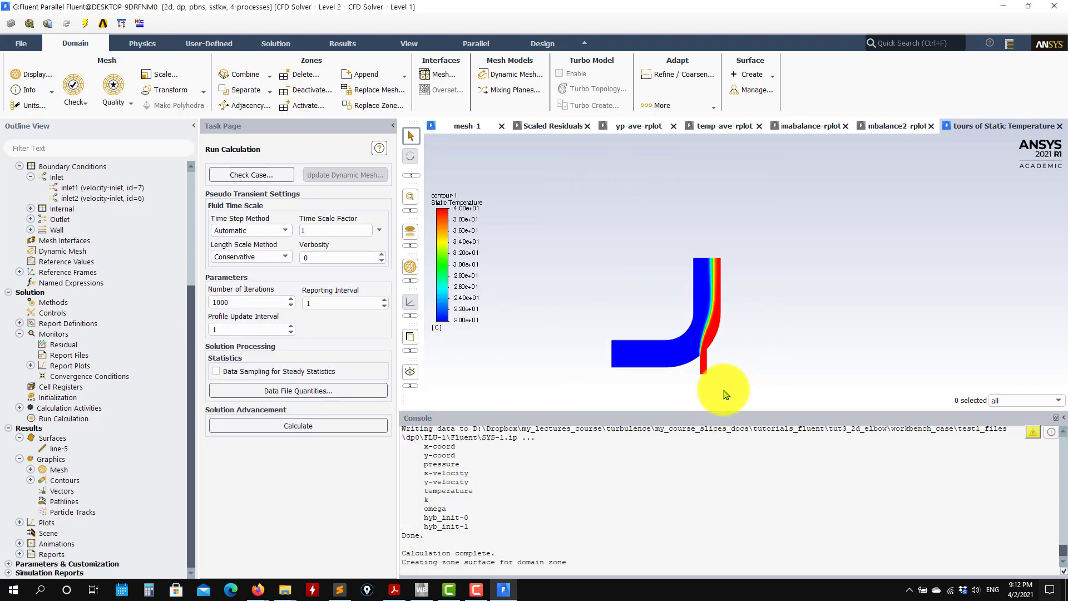
scroll(700, 356, "up", 1)
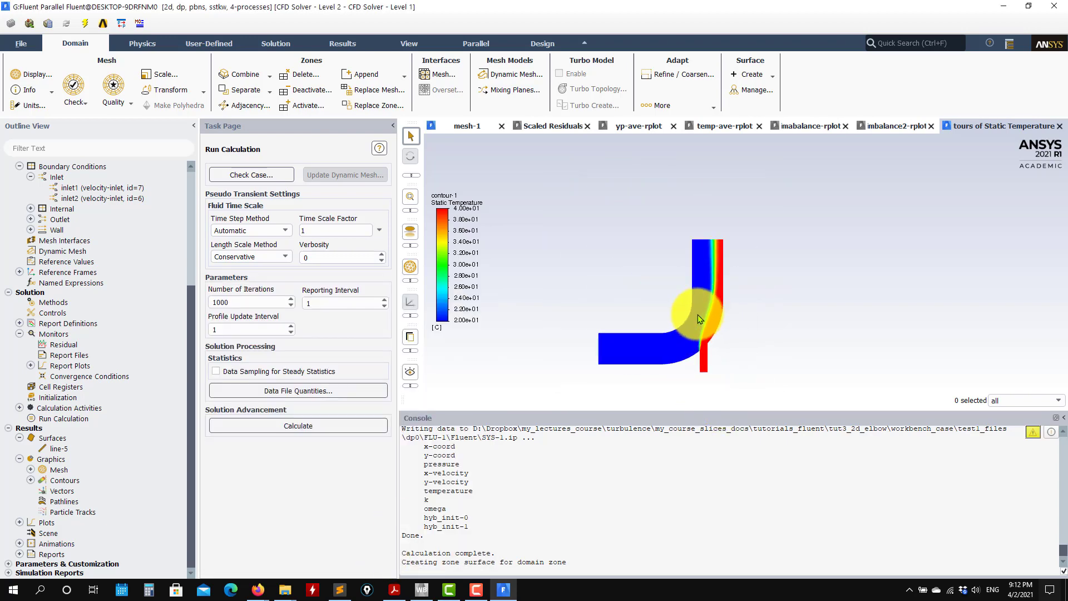
Review the saved contour-1 definition without changing it, and look over the saved mesh and the available result reports.
left_click(31, 480)
left_click(72, 491)
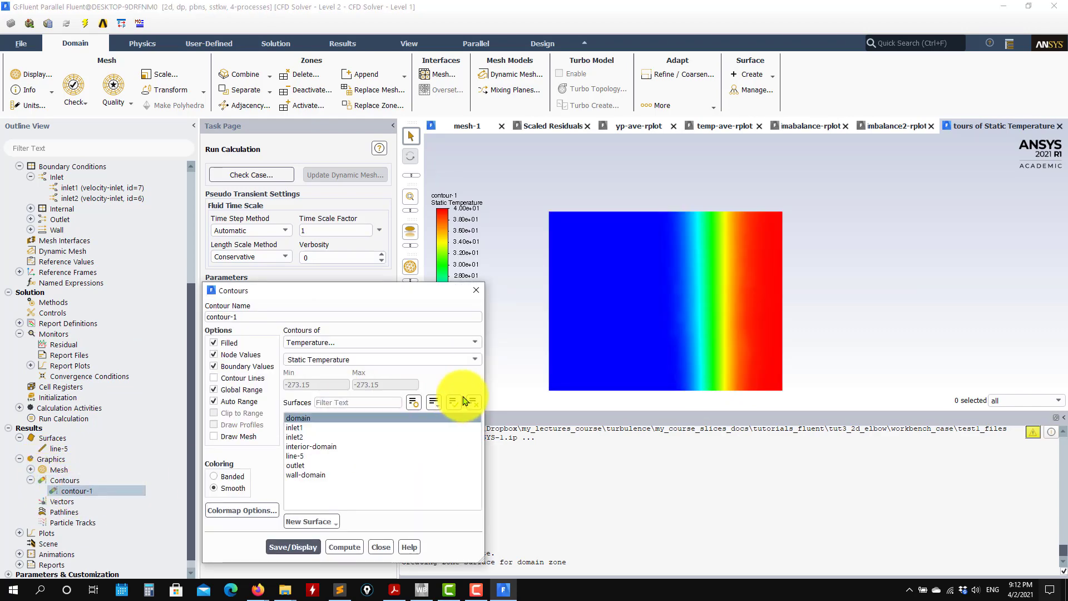
left_click(382, 547)
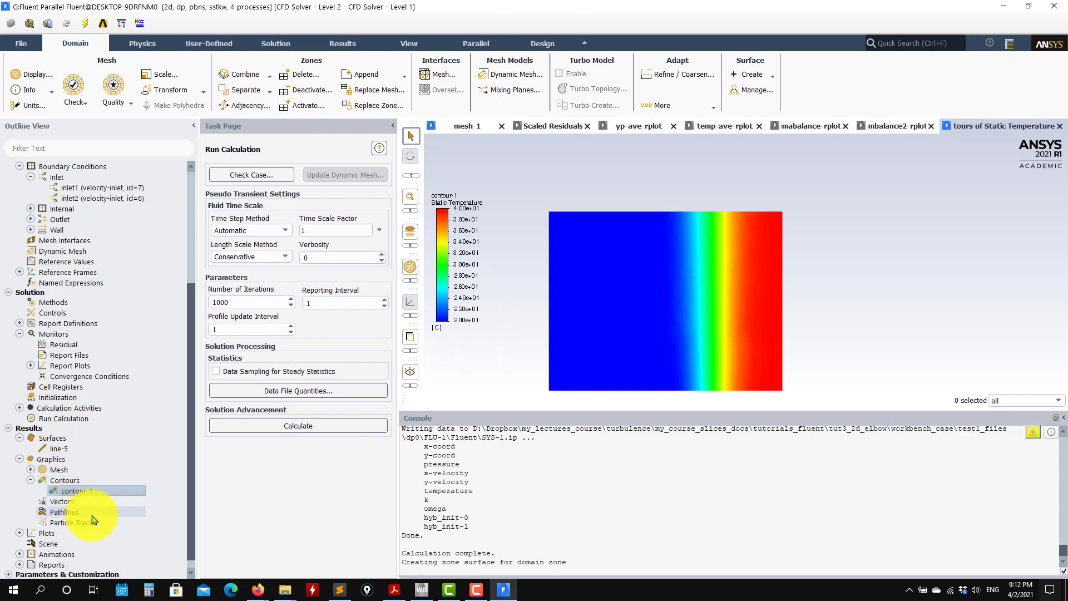
scroll(91, 517, "down", 1)
left_click(31, 459)
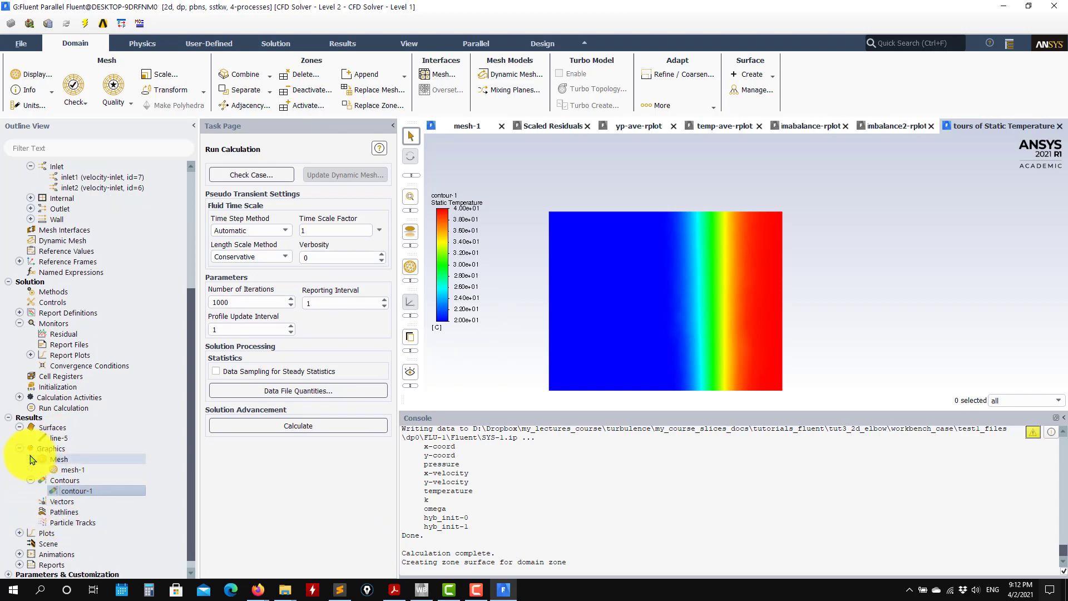
scroll(42, 521, "down", 1)
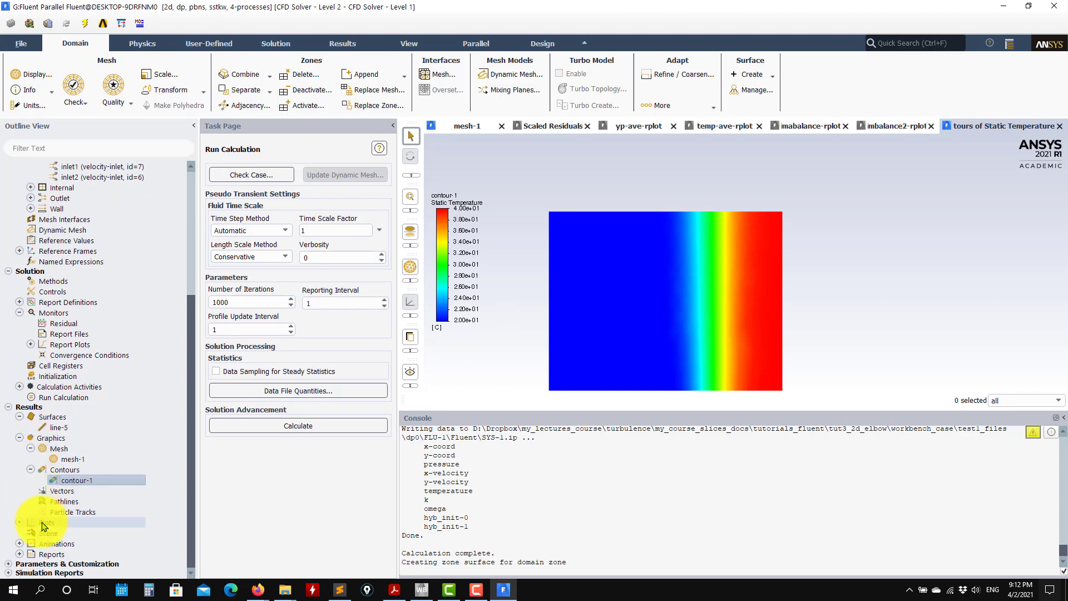
left_click(19, 554)
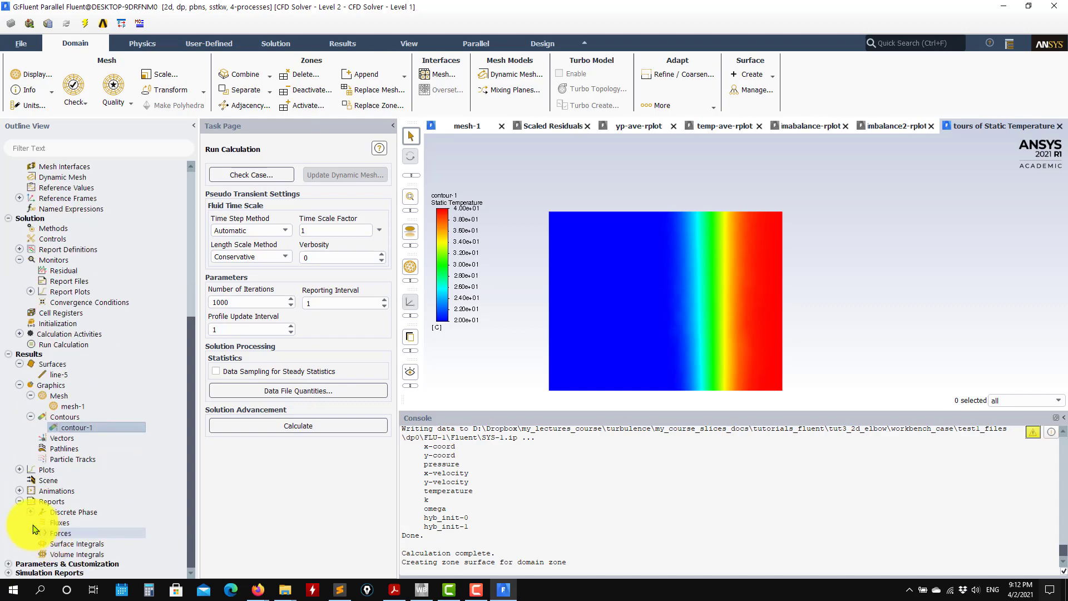
Create an XY plot named xy-plot-1 of velocity magnitude along line-5, with position on the X axis.
left_click(19, 469)
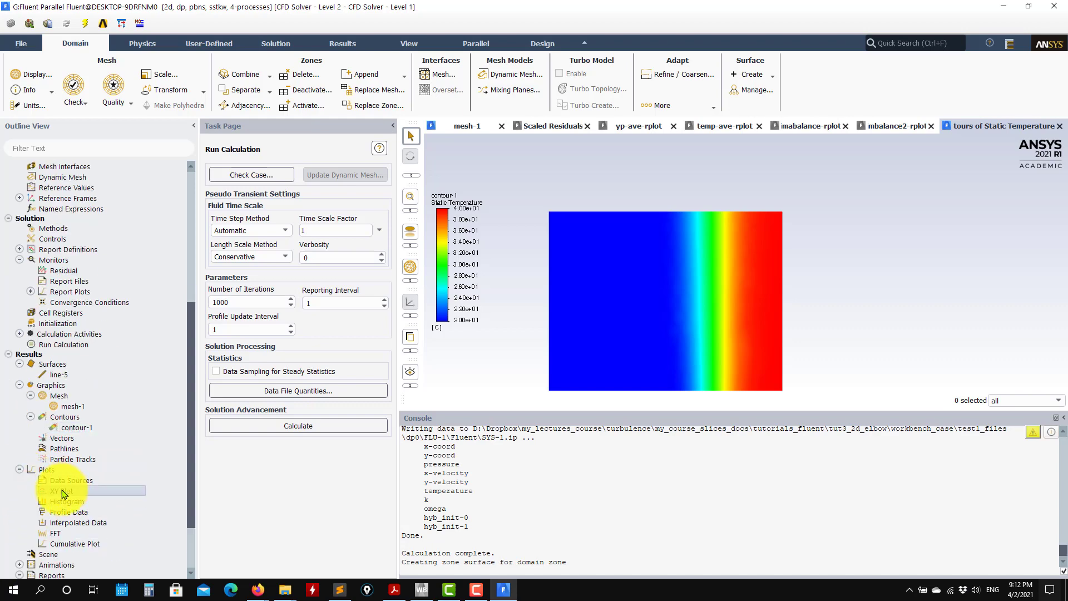
double_click(63, 492)
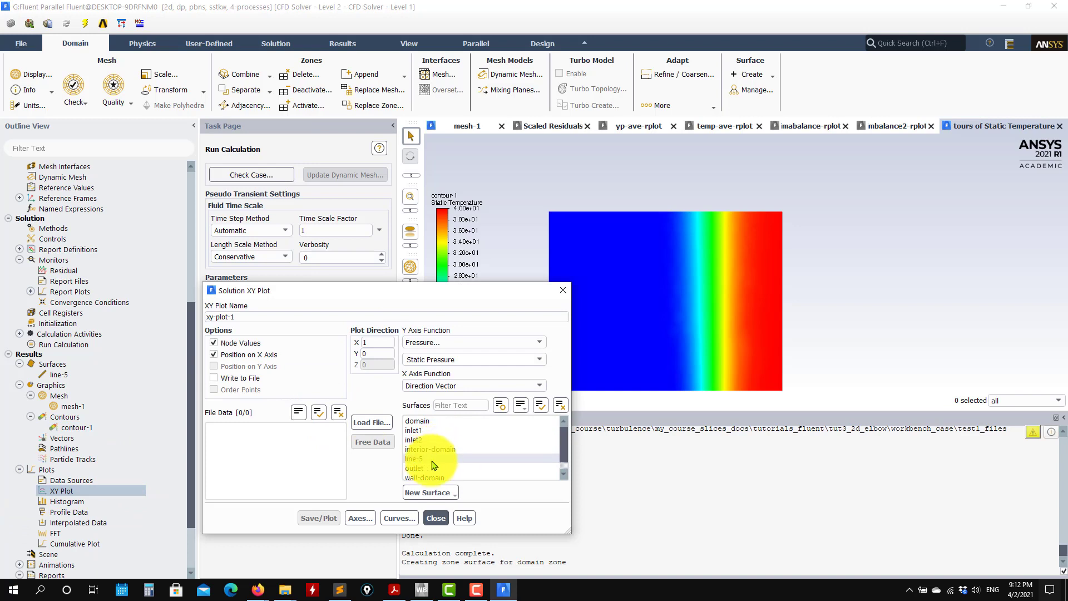
left_click(437, 460)
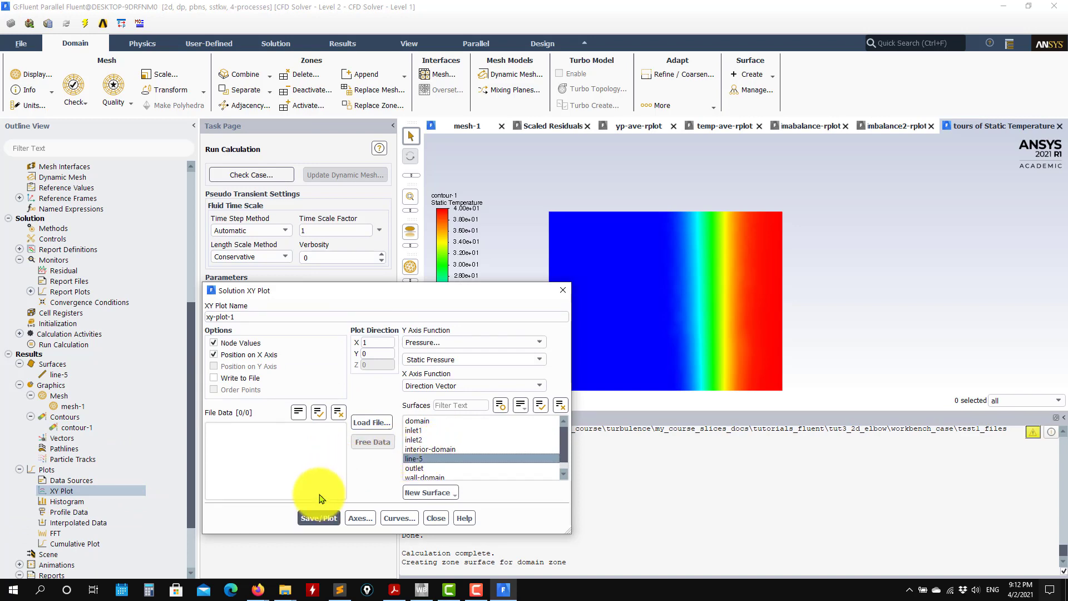
left_click(525, 343)
left_click(468, 362)
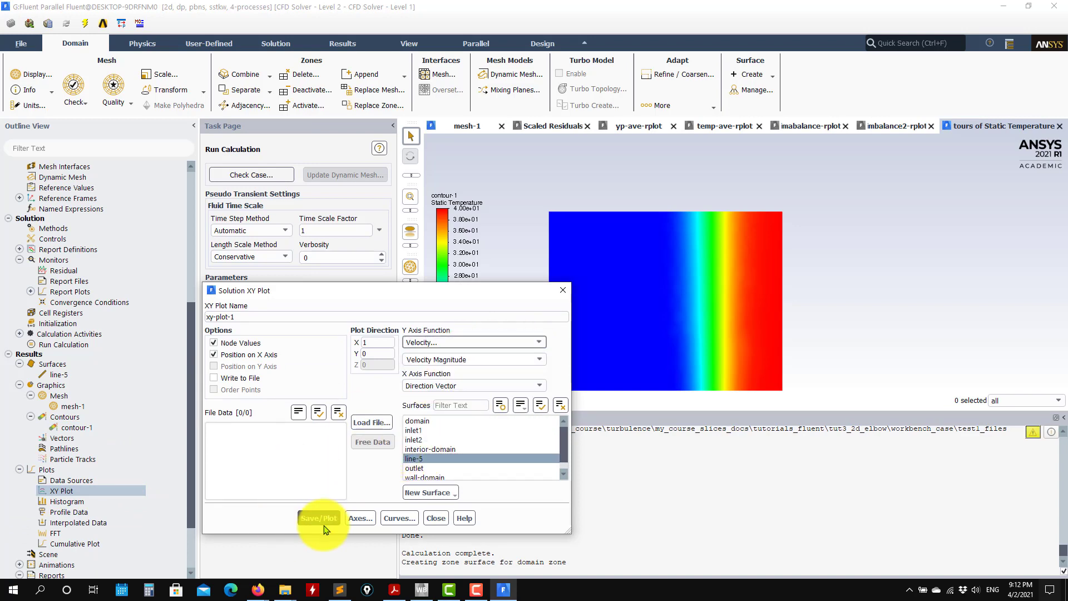
left_click(324, 519)
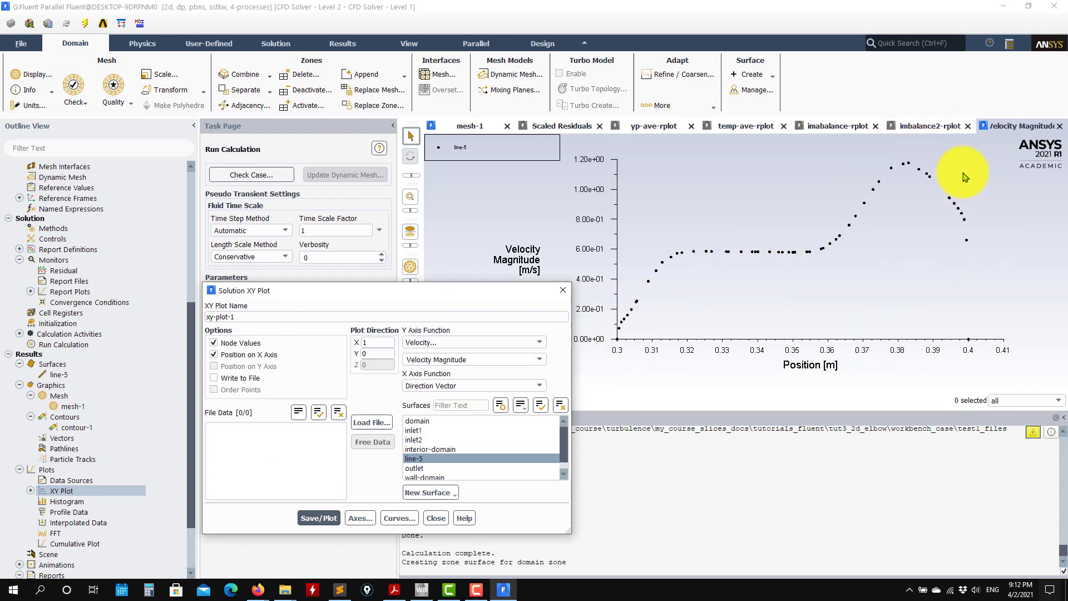
Change the XY plot's Y axis function to static temperature and plot it along line-5.
left_click(539, 343)
left_click(461, 381)
left_click(319, 519)
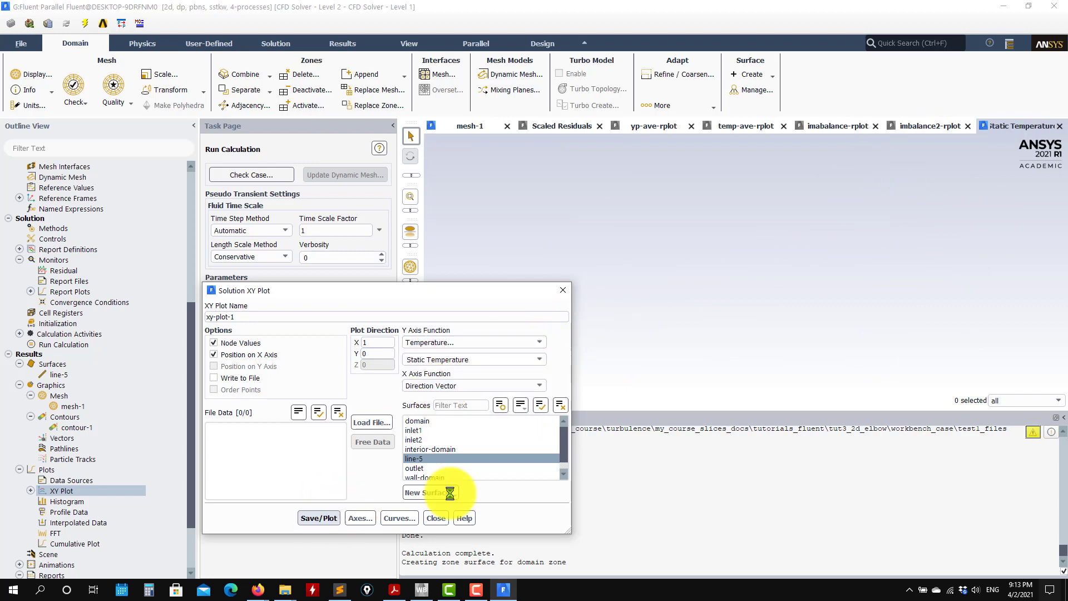
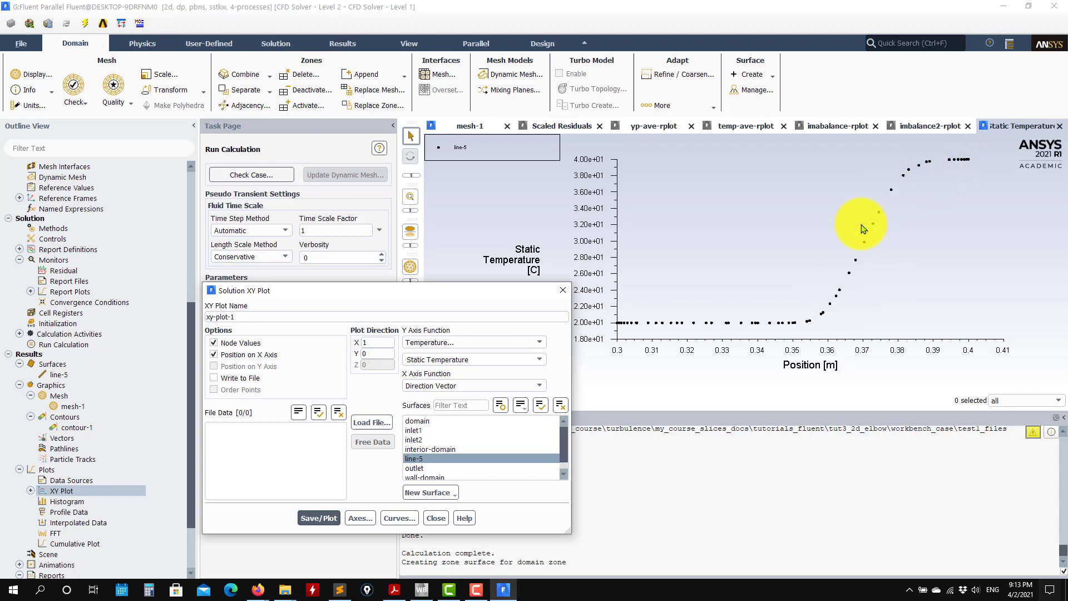
Close the XY plot settings, redisplay the saved contour-1 static temperature contours and fit the whole elbow in view.
left_click(436, 518)
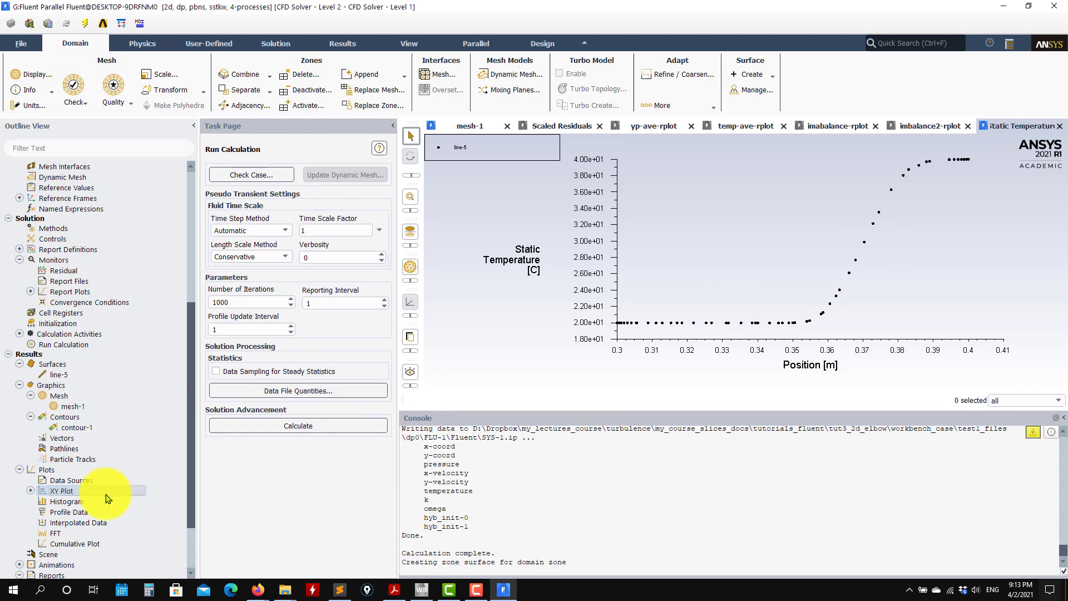
double_click(72, 428)
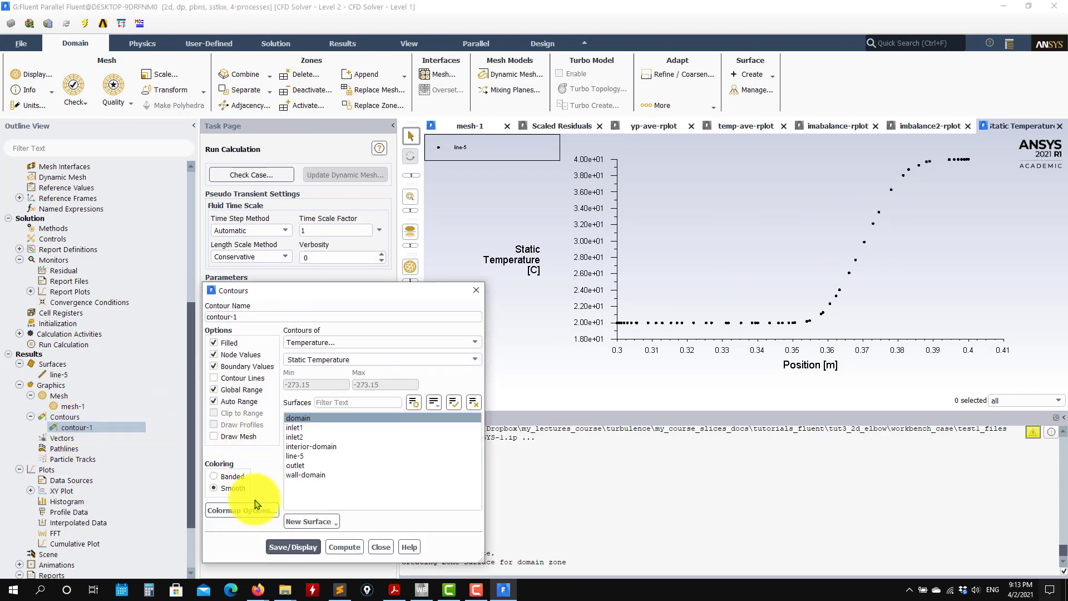
left_click(293, 547)
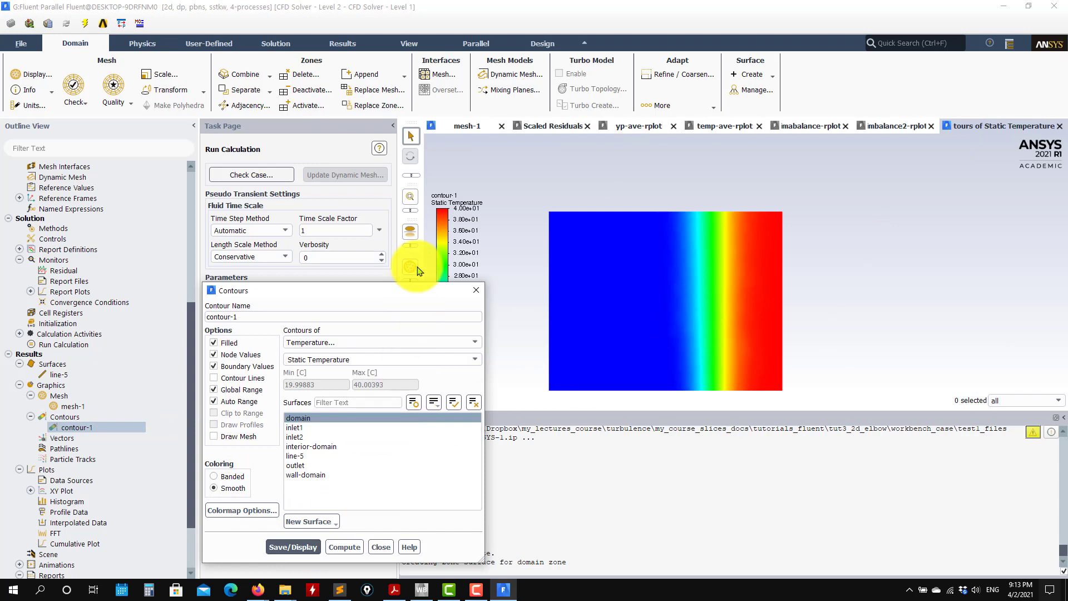
left_click(413, 227)
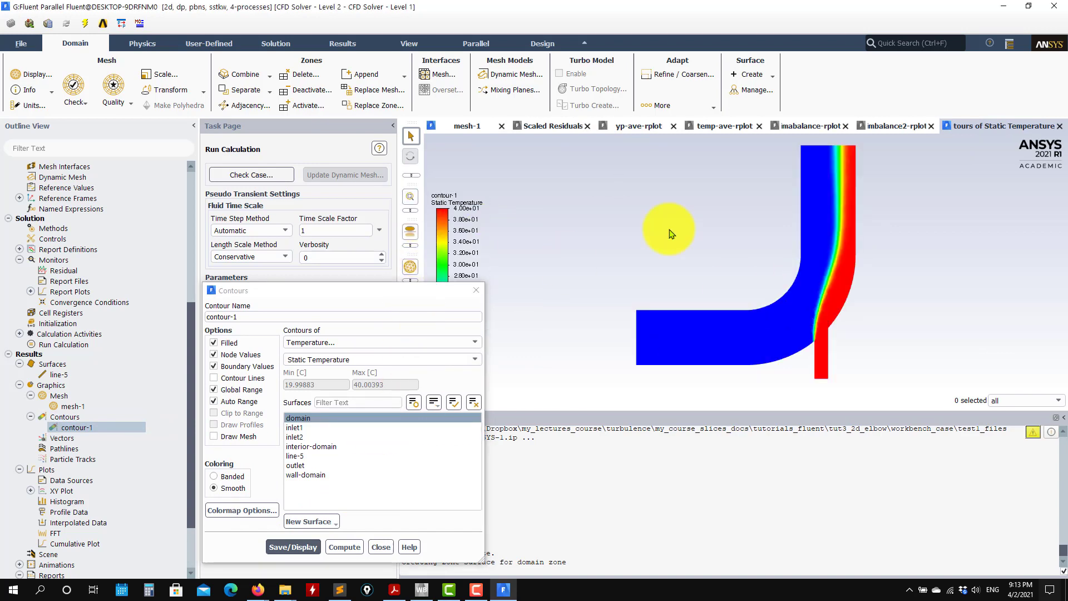
left_click(381, 547)
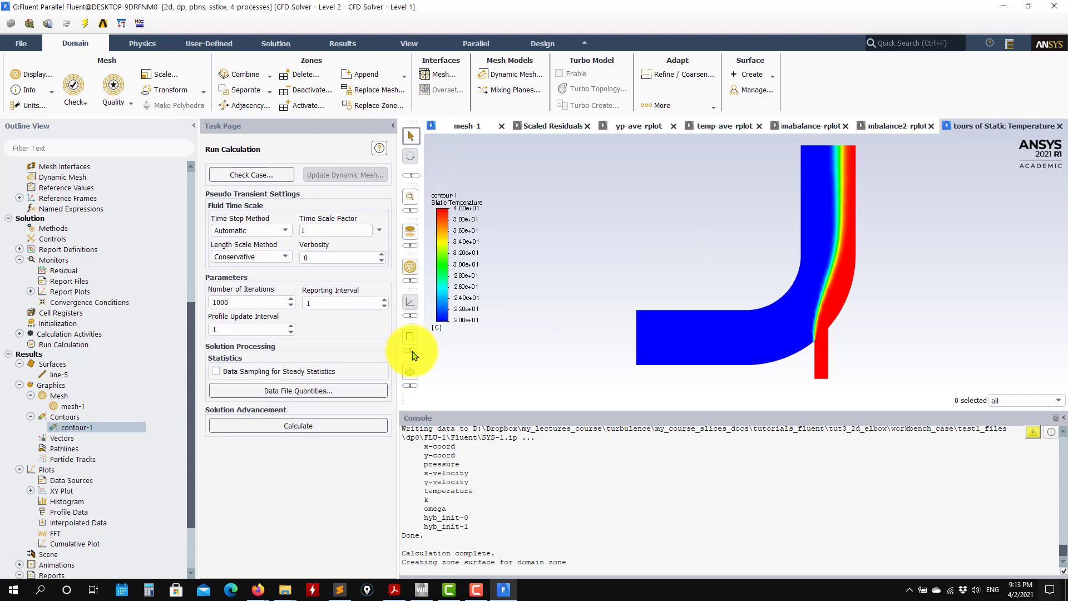
Save a JPEG color picture of the temperature contours with a white background to the Desktop as f1.jpg.
left_click(431, 340)
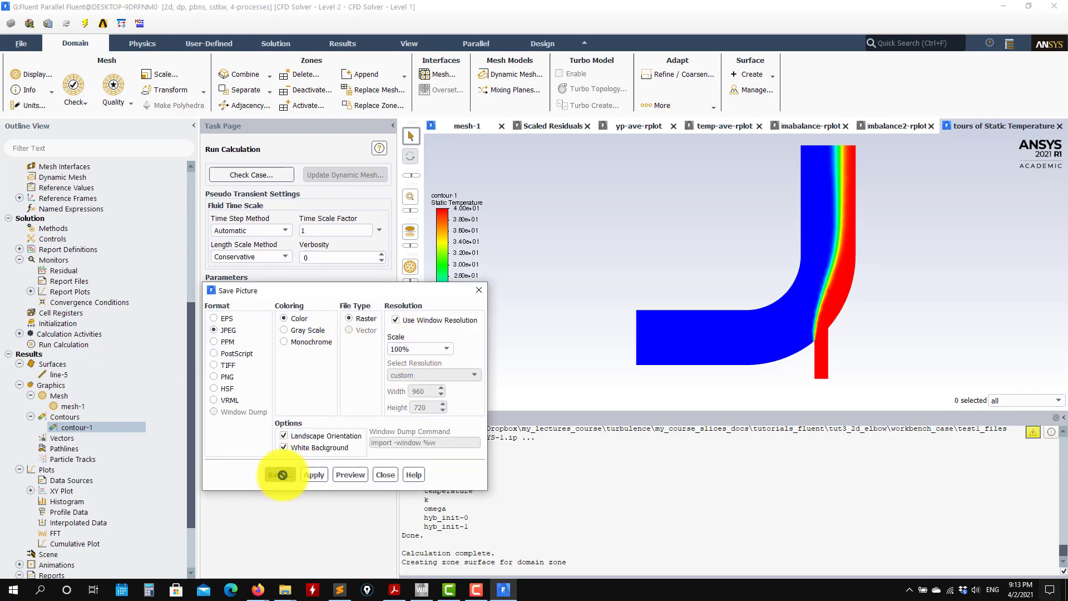
left_click(282, 475)
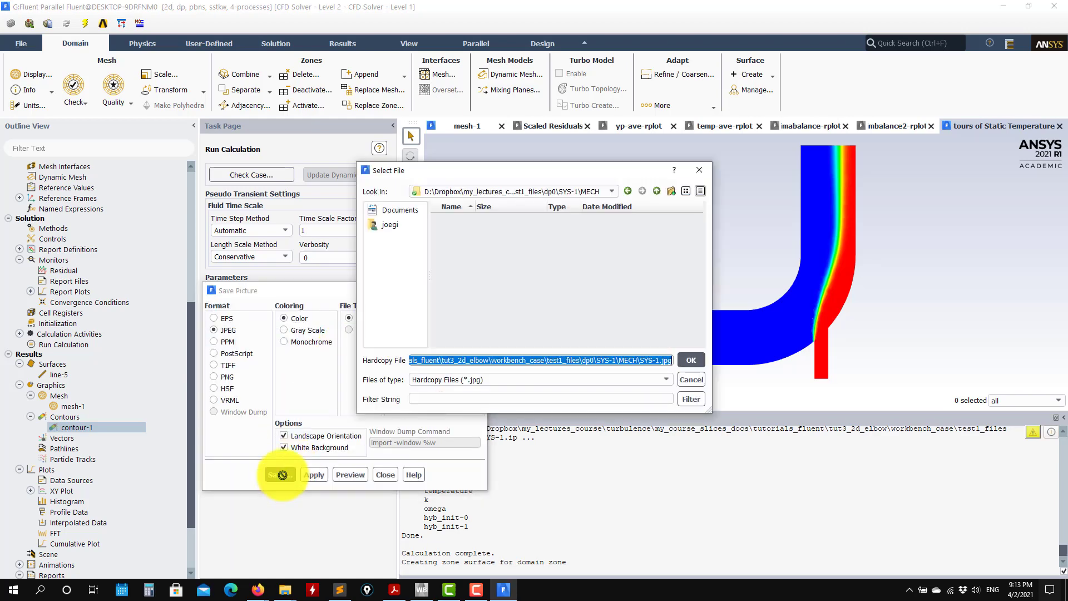
left_click(412, 226)
scroll(478, 239, "down", 3)
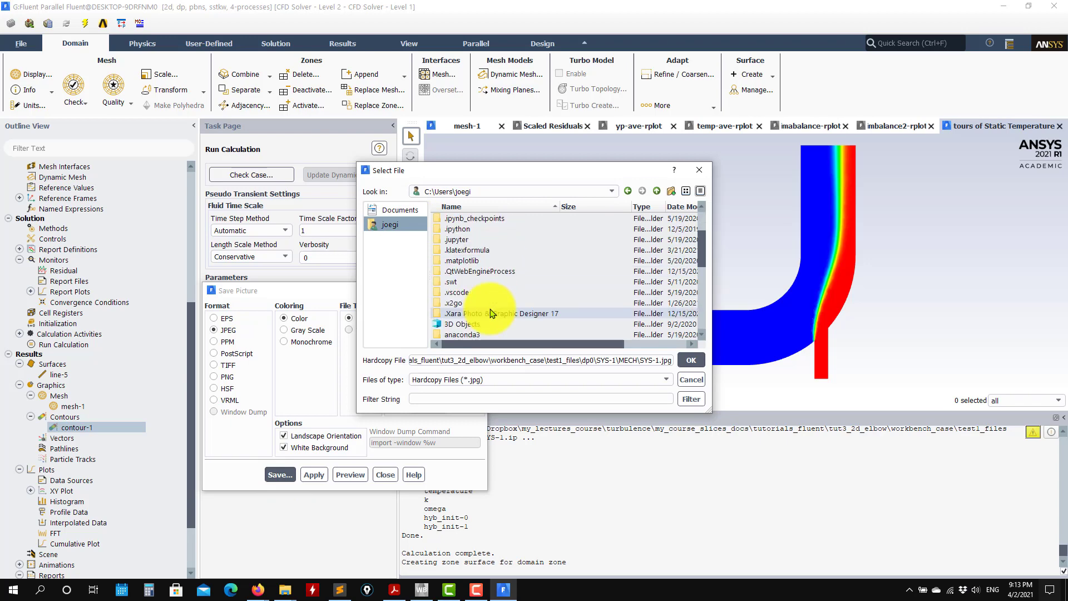
scroll(490, 309, "down", 3)
double_click(464, 271)
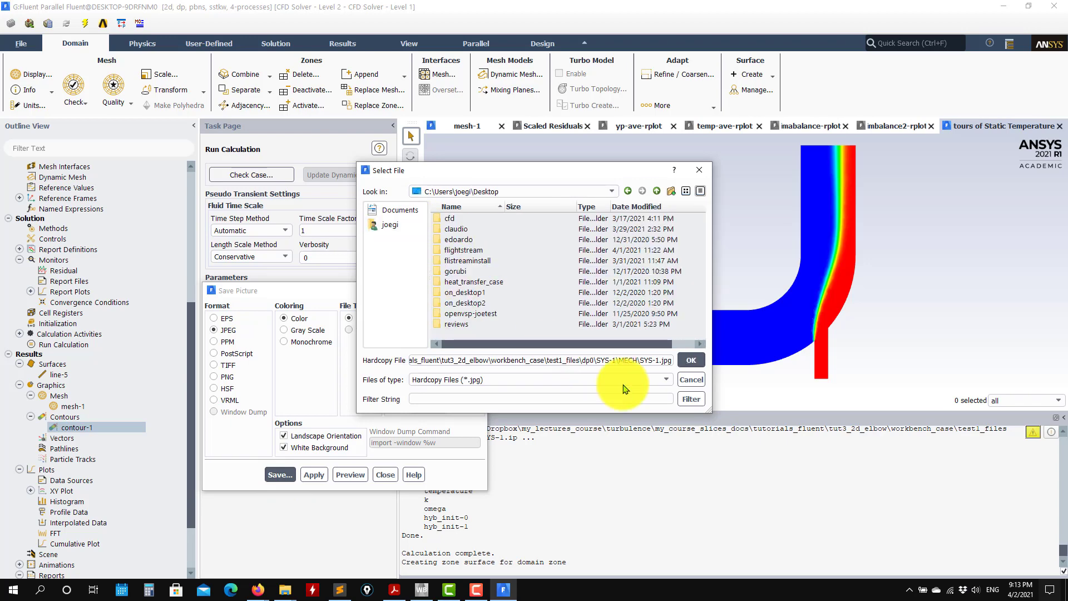
triple_click(672, 360)
triple_click(646, 356)
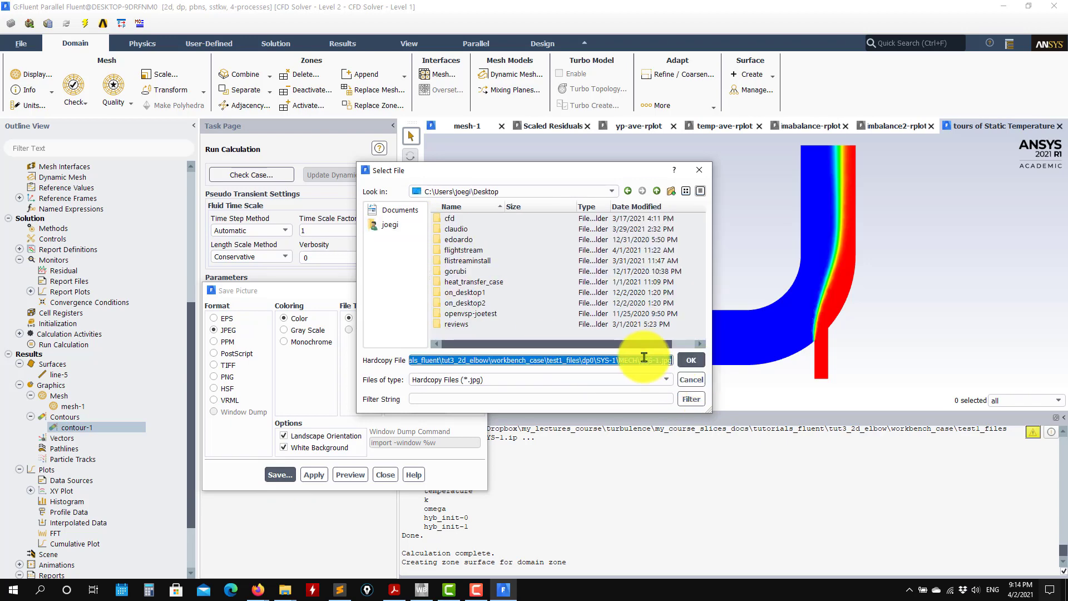
key("Return")
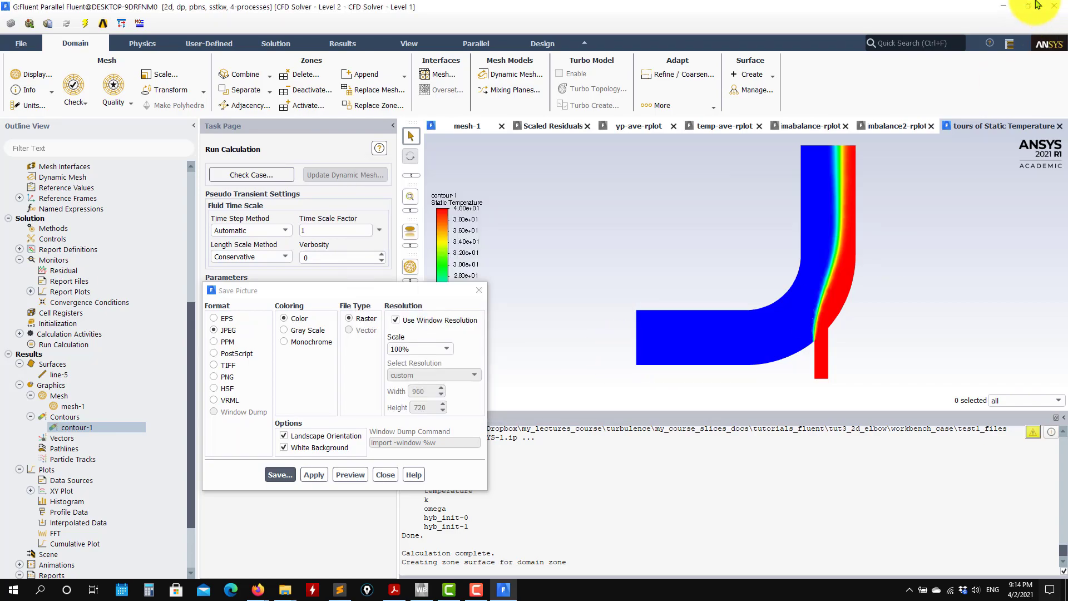
Check the saved f1.jpg picture from the desktop, then return to Fluent and close the picture-saving settings.
left_click(1003, 6)
left_click_drag(20, 543, 105, 71)
double_click(105, 72)
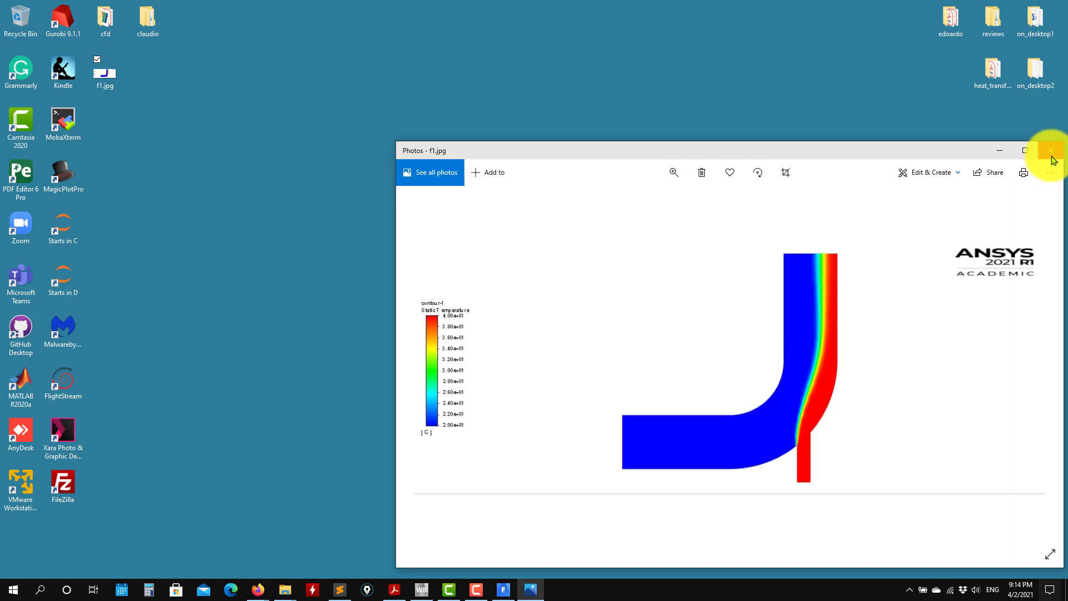
left_click(1052, 155)
left_click(504, 590)
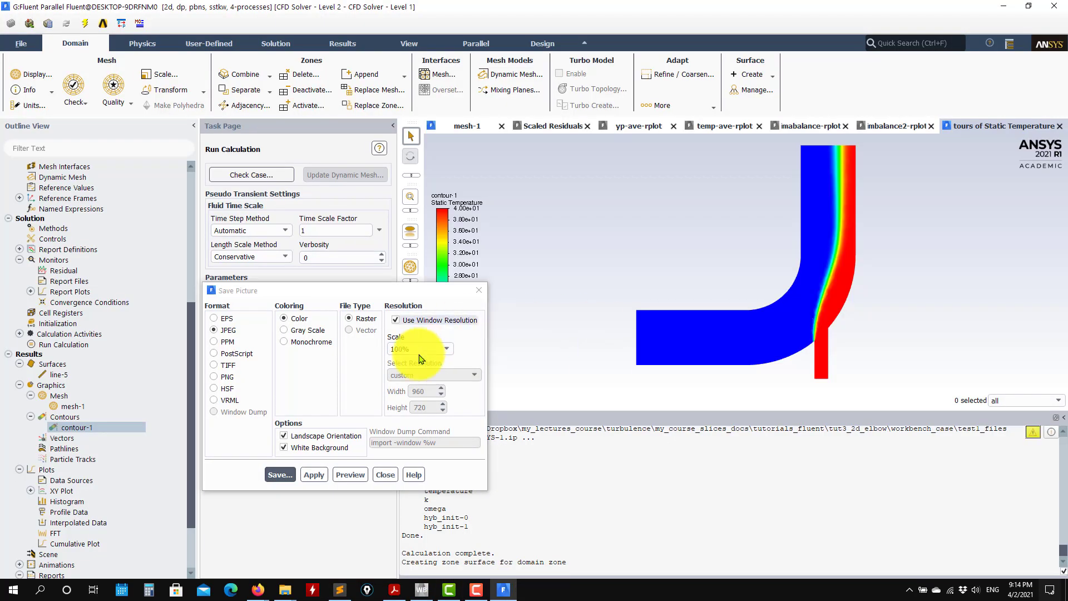
left_click(382, 405)
Set the momentum spatial discretization in the solution methods to First Order Upwind.
scroll(84, 348, "up", 8)
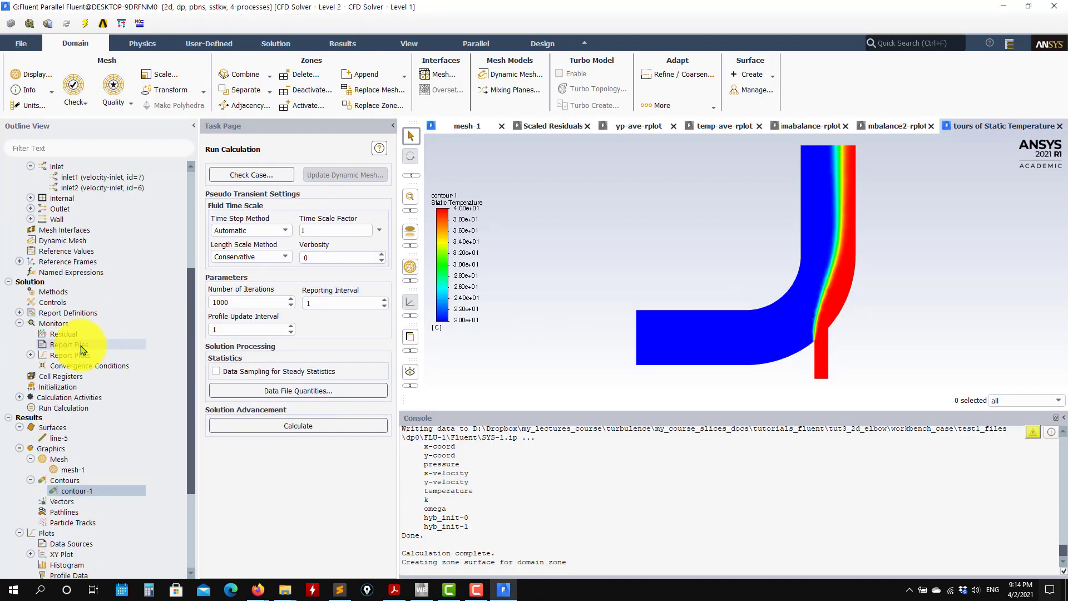
scroll(102, 349, "down", 6)
scroll(102, 349, "down", 4)
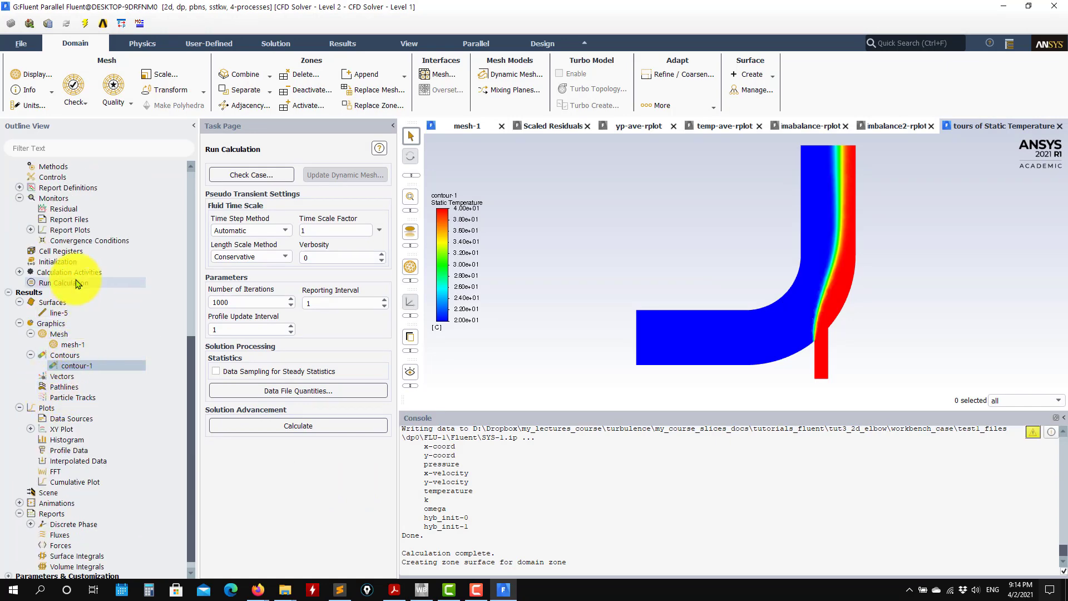
scroll(79, 273, "up", 2)
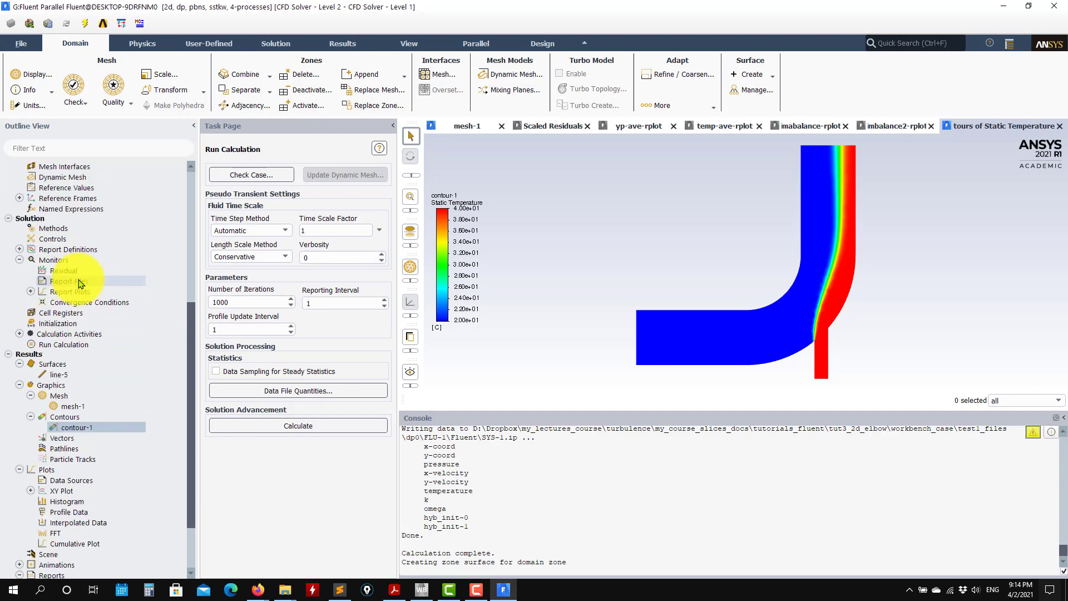
left_click(77, 229)
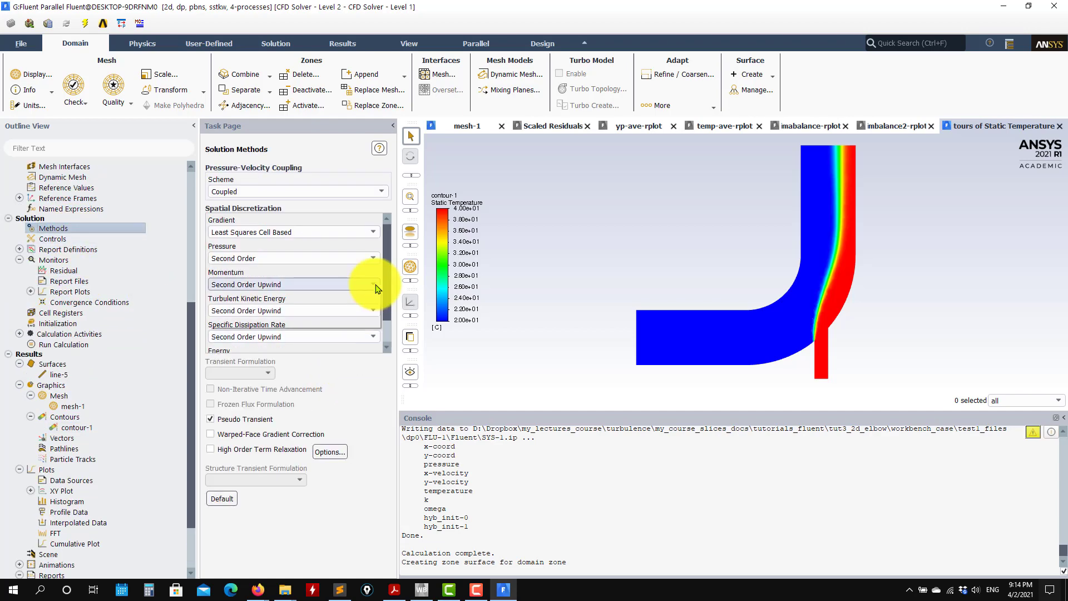
left_click(372, 284)
left_click(259, 297)
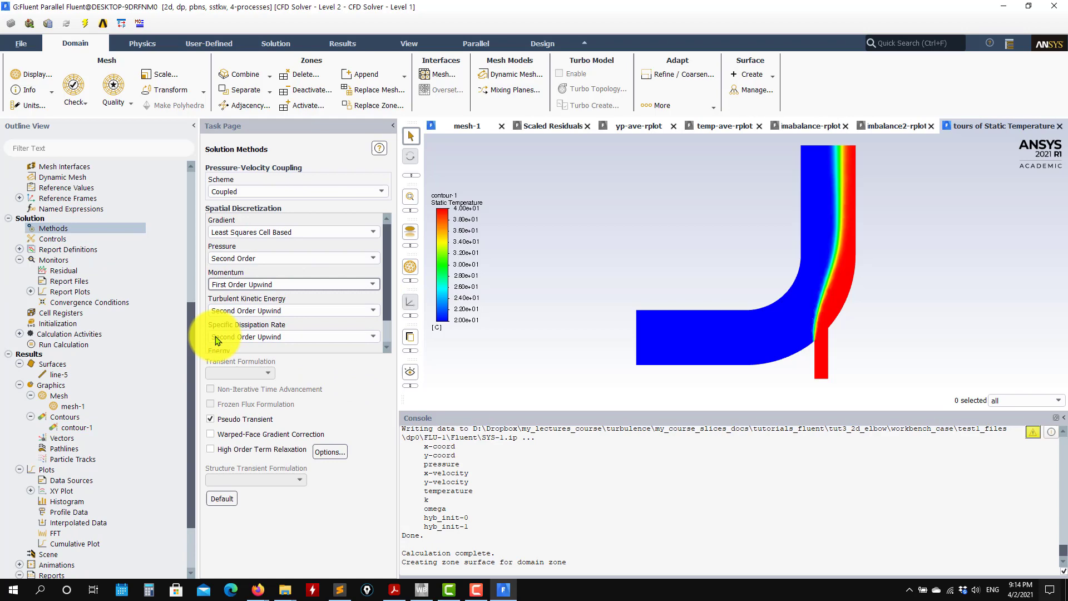
Reinitialize the solution with hybrid initialization, discarding the existing data.
left_click(74, 325)
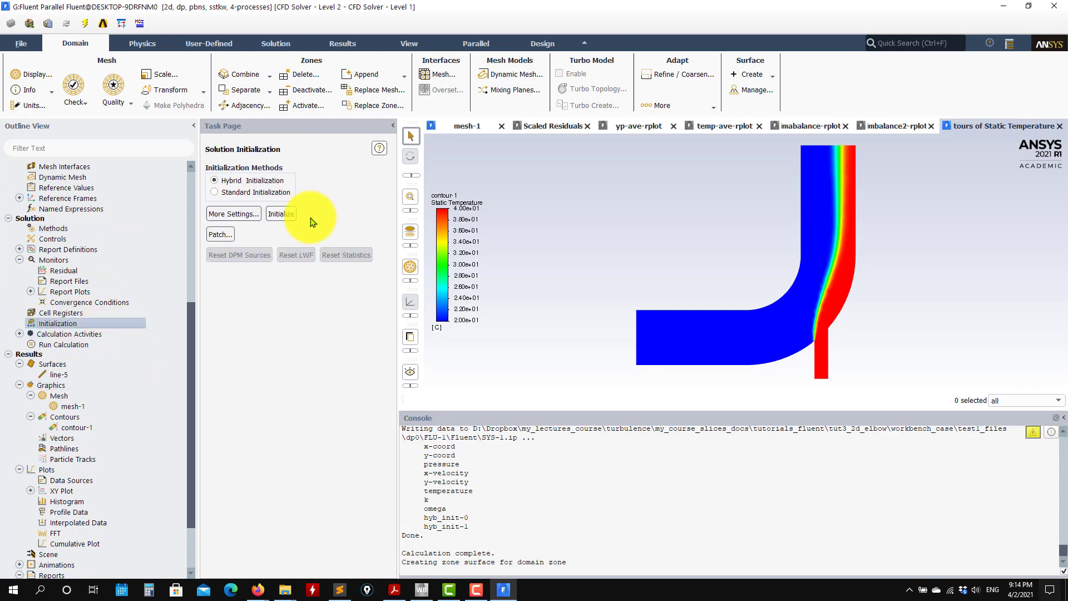
left_click(281, 214)
left_click(565, 310)
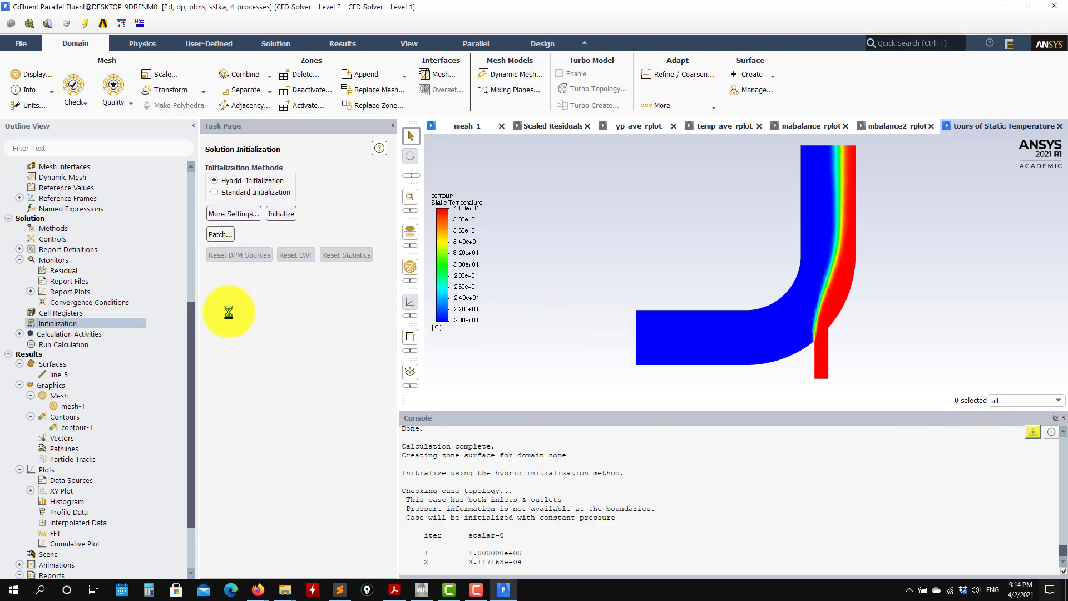
Run the calculation with the existing iteration settings and acknowledge its completion.
double_click(78, 345)
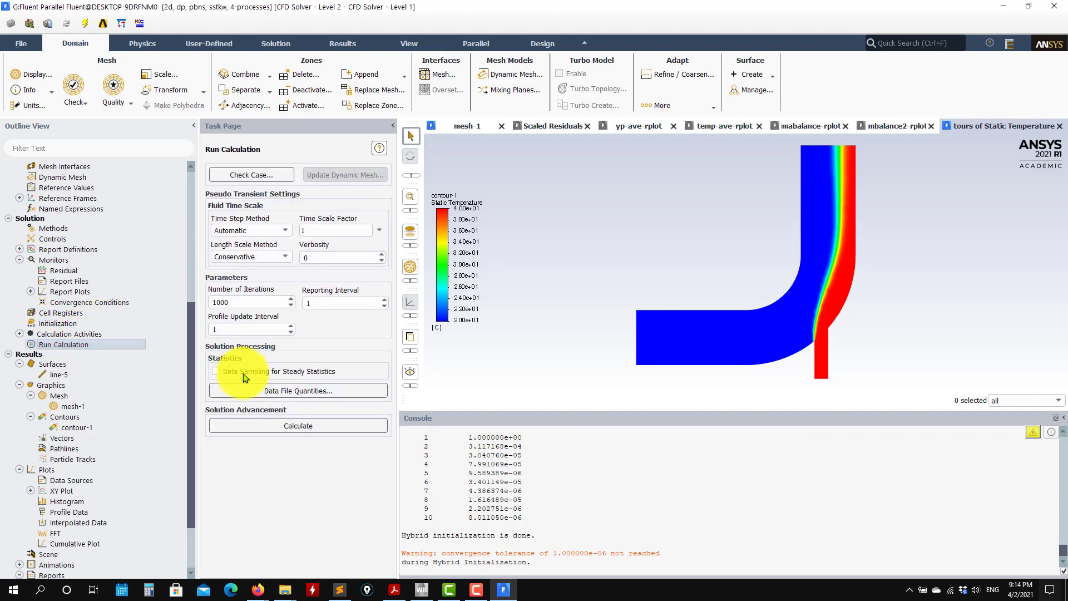
left_click(262, 426)
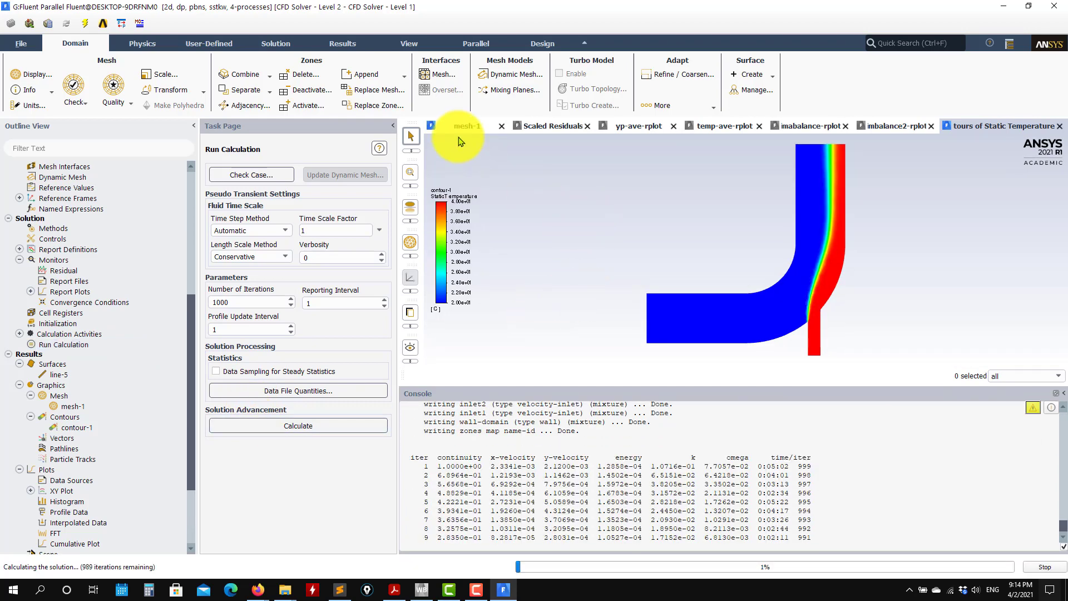
left_click(548, 126)
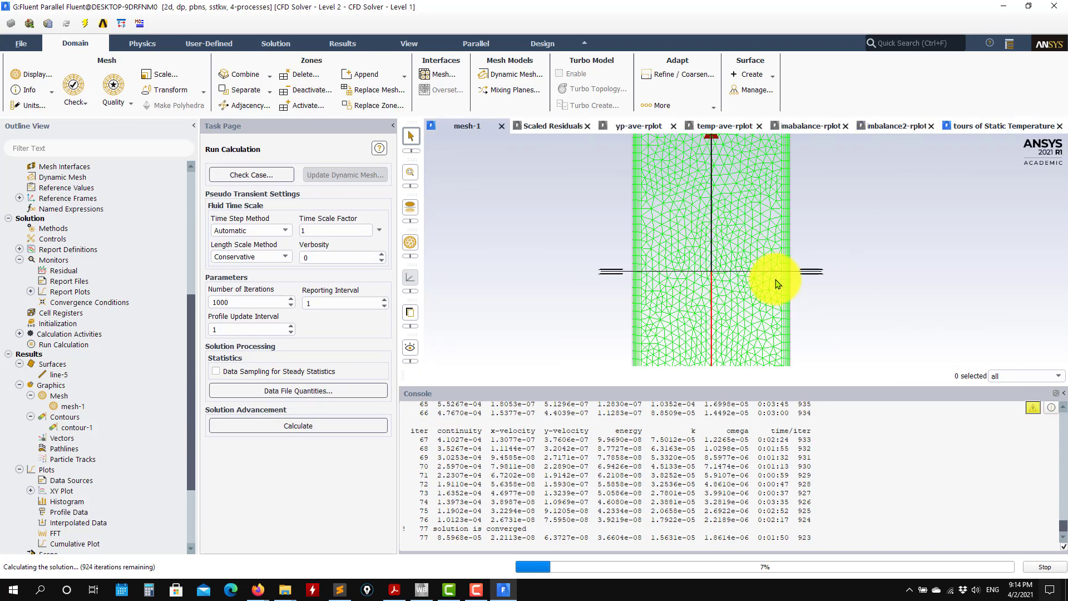
left_click(553, 306)
Redisplay contour-1 of static temperature for the new solution, examine the mixing layer up close and fit the whole elbow in view.
scroll(97, 480, "down", 2)
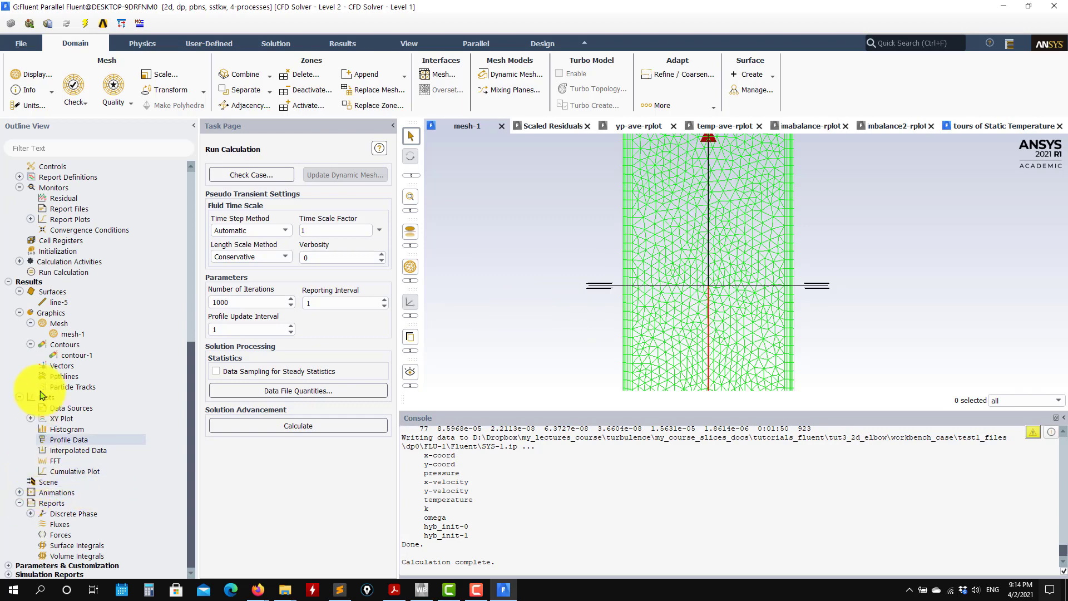
double_click(73, 355)
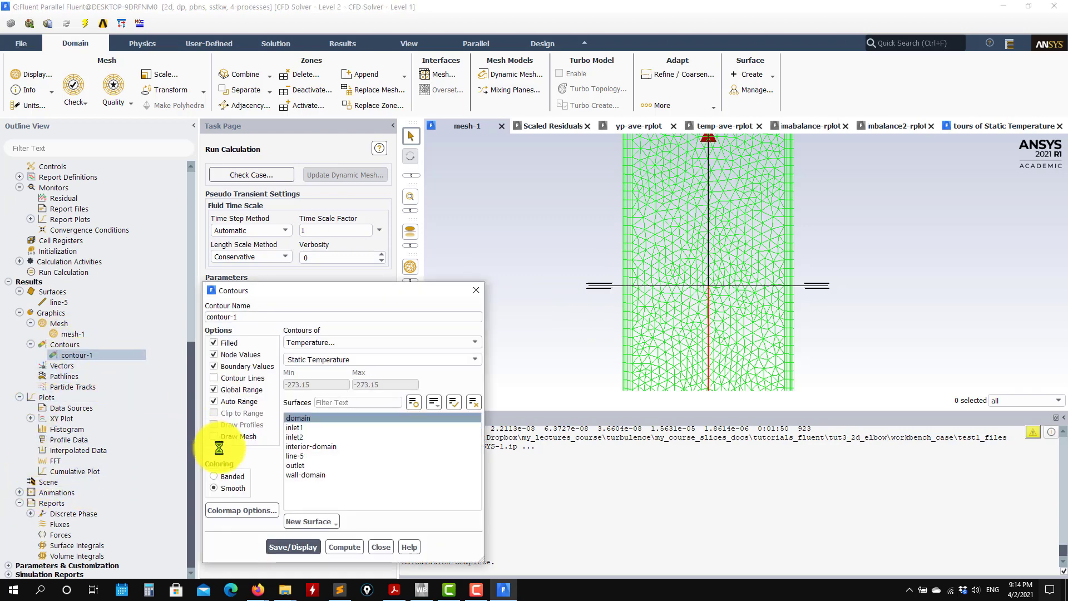
left_click(293, 547)
scroll(740, 311, "up", 8)
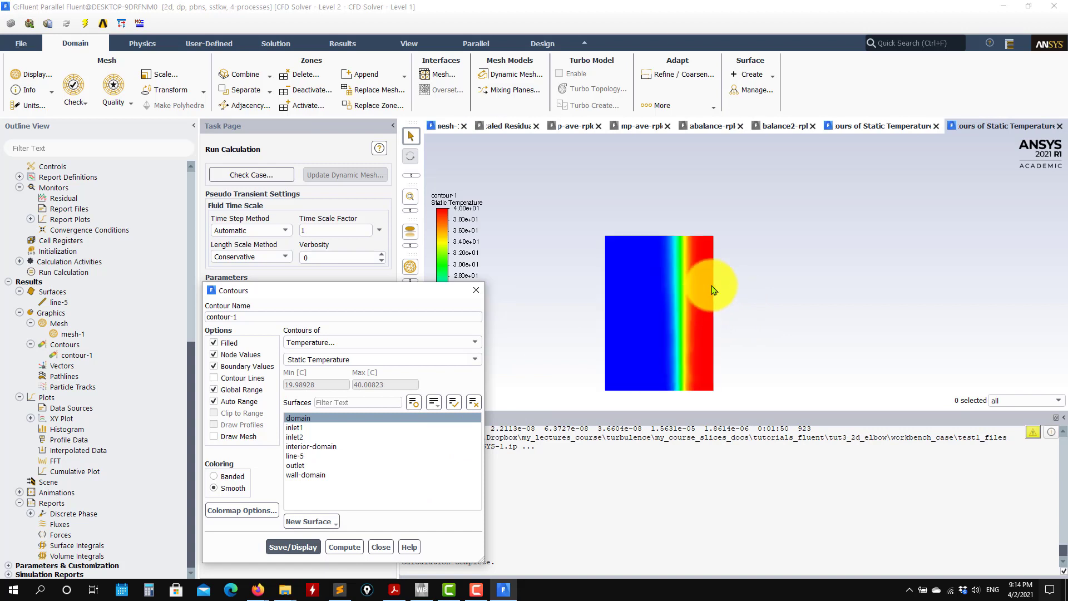
scroll(678, 248, "up", 3)
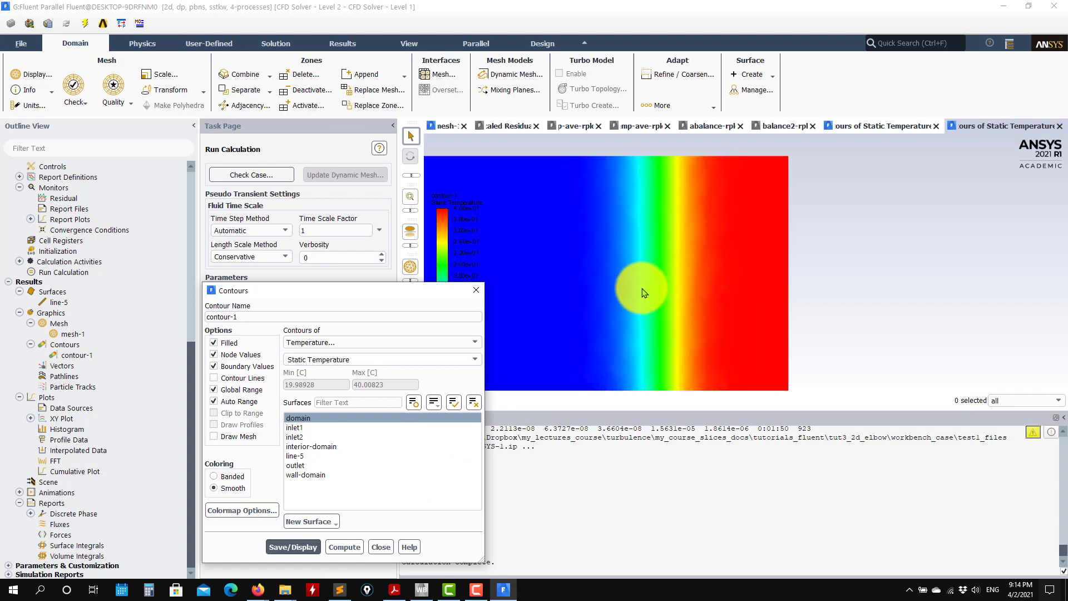
scroll(646, 290, "down", 7)
scroll(647, 290, "up", 4)
scroll(667, 262, "up", 2)
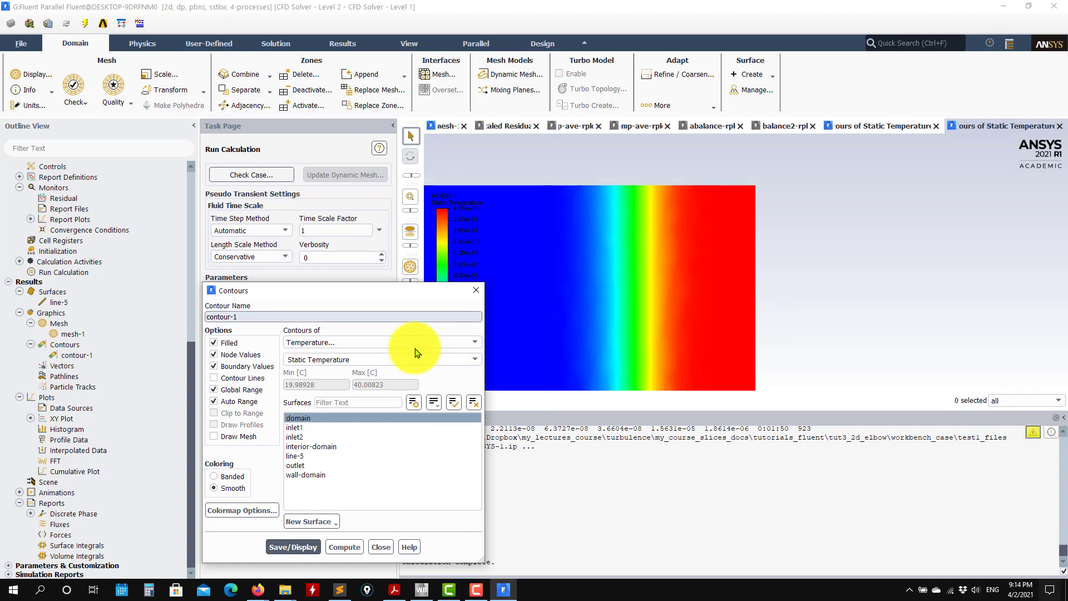
left_click(381, 547)
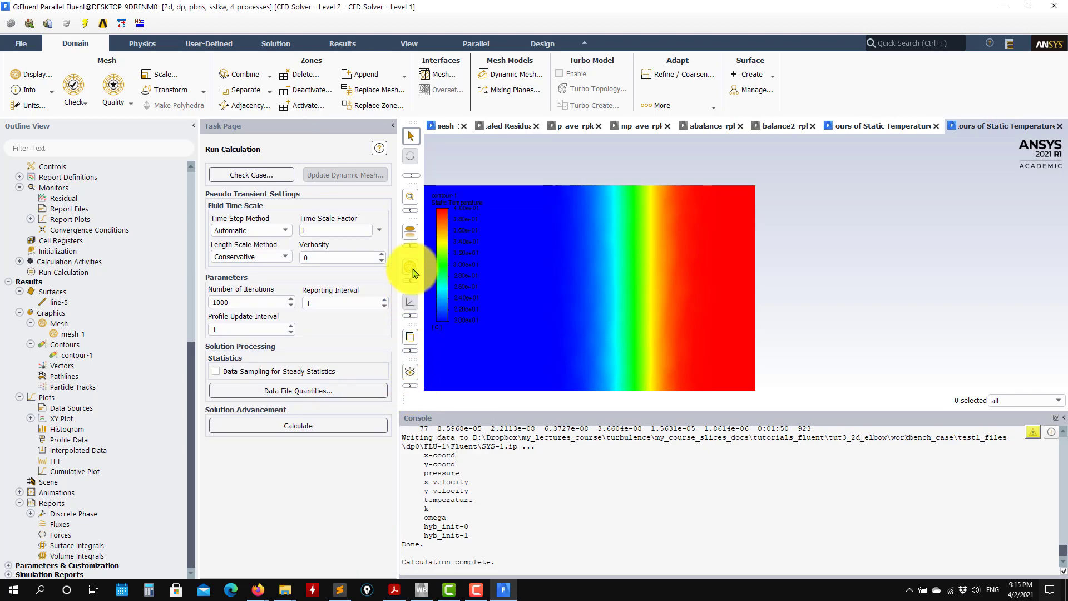
left_click(410, 196)
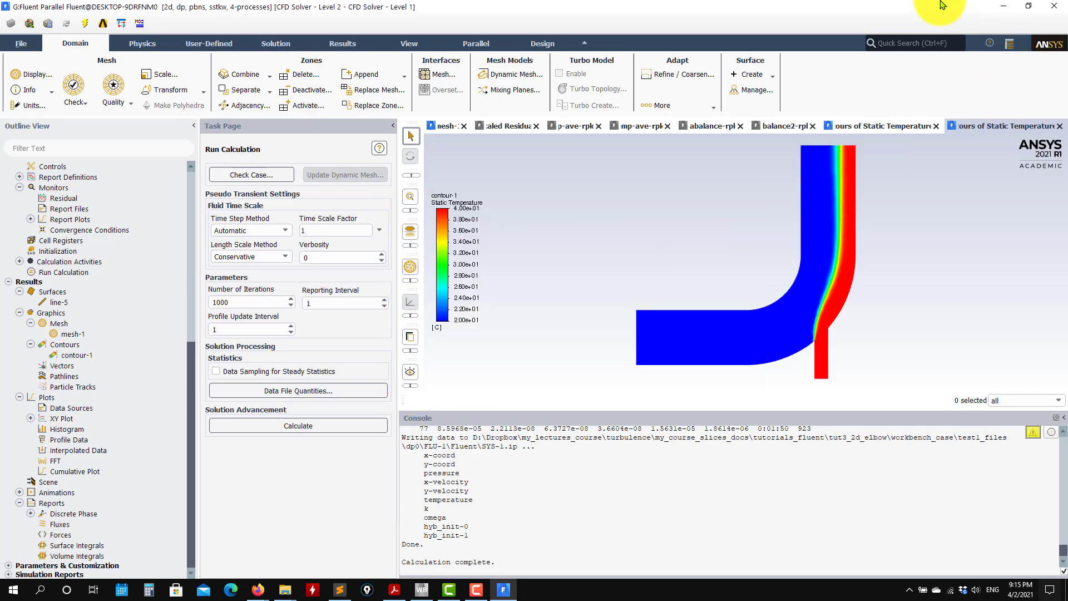
Compare the new temperature contours side by side with the saved f1.jpg picture, then close the picture and maximize Fluent.
double_click(897, 8)
double_click(106, 76)
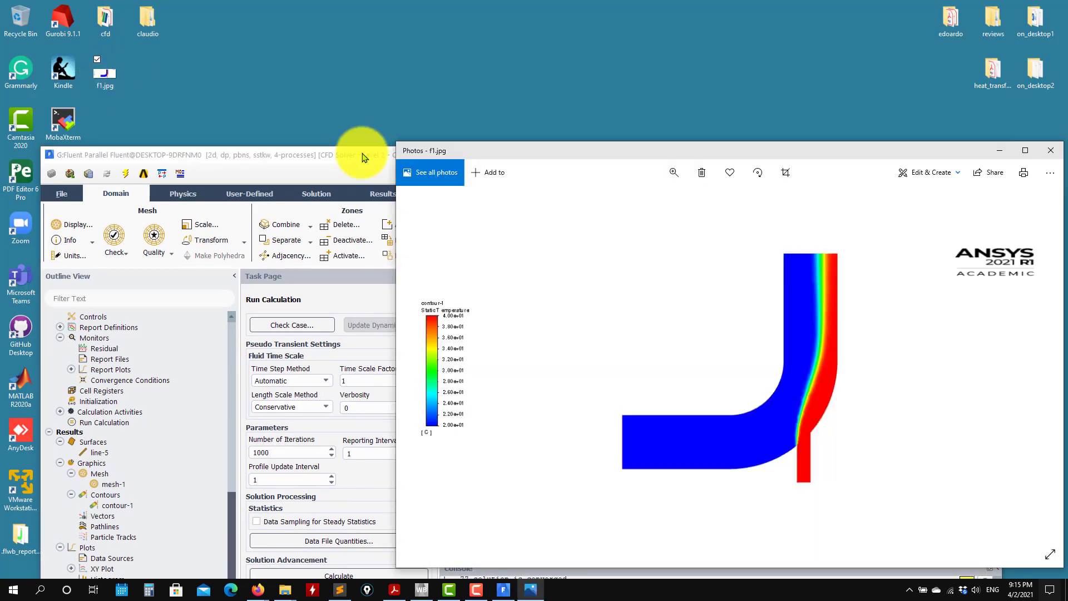
left_click_drag(364, 157, 38, 88)
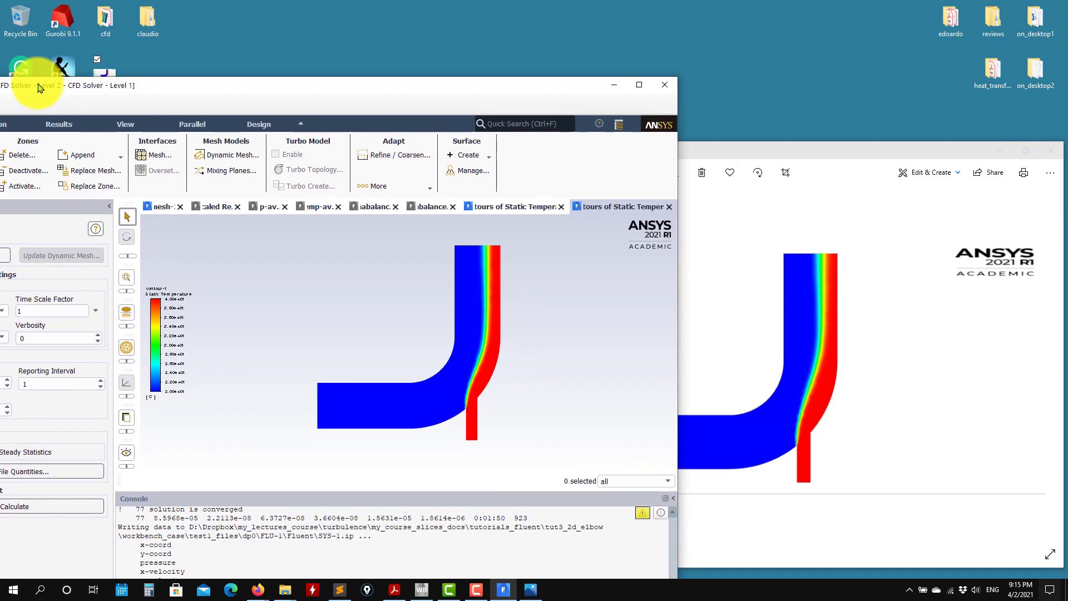
left_click_drag(947, 158, 915, 138)
left_click_drag(491, 91, 582, 84)
left_click(1021, 134)
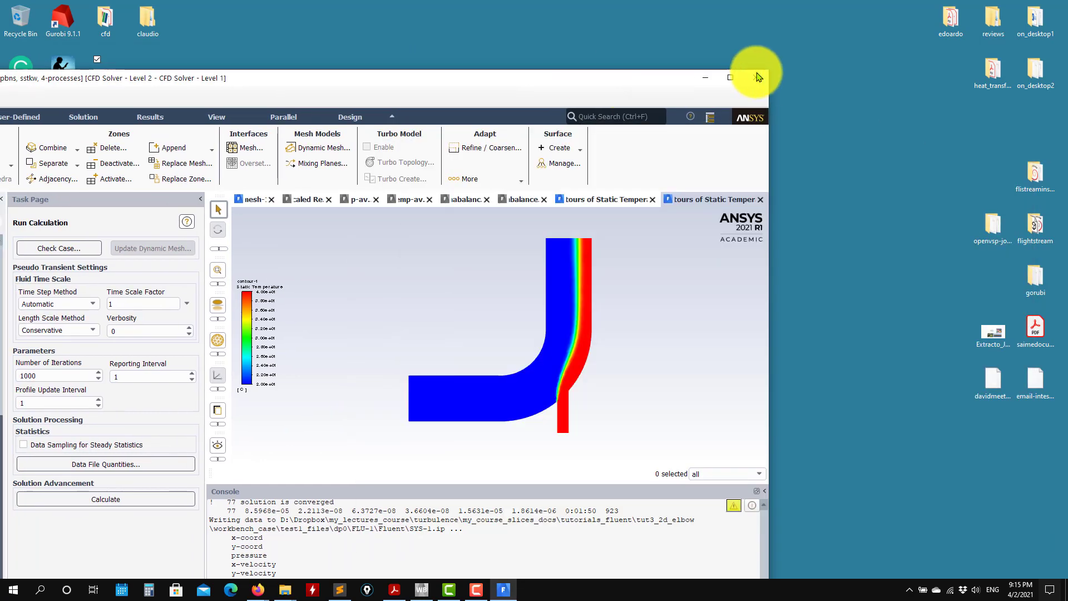
left_click(730, 77)
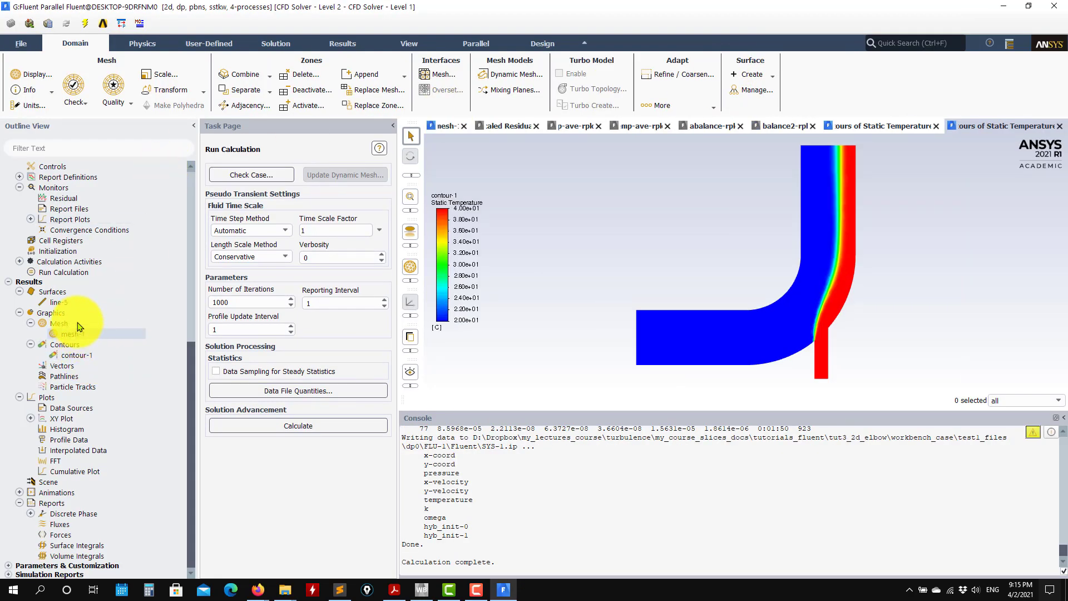
Set the spatial discretization of energy, turbulent kinetic energy and specific dissipation rate to First Order Upwind.
scroll(71, 234, "up", 3)
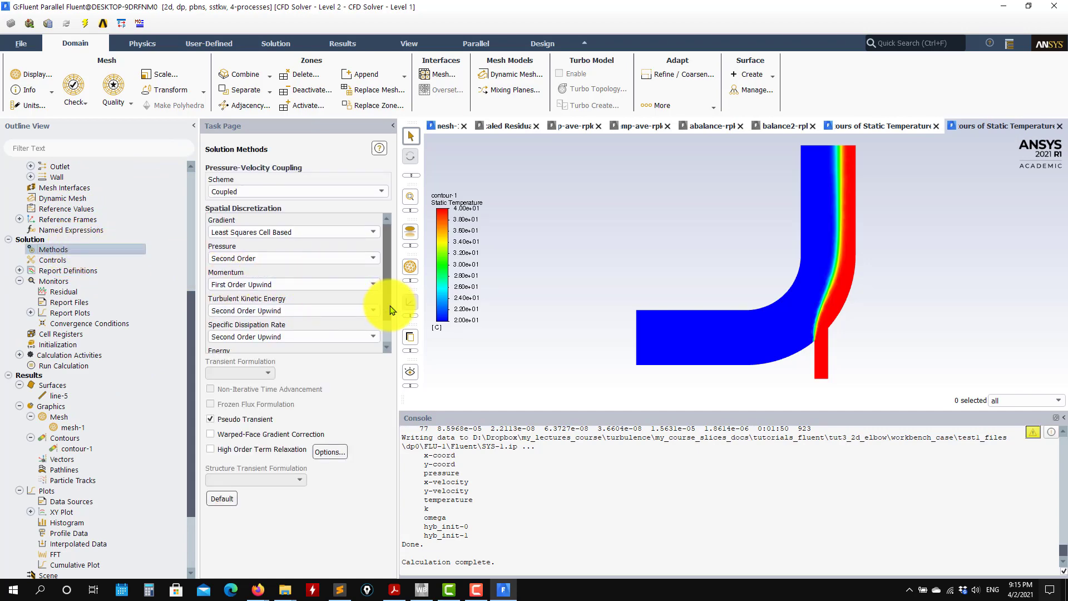
left_click_drag(390, 306, 388, 346)
left_click(237, 334)
left_click(236, 341)
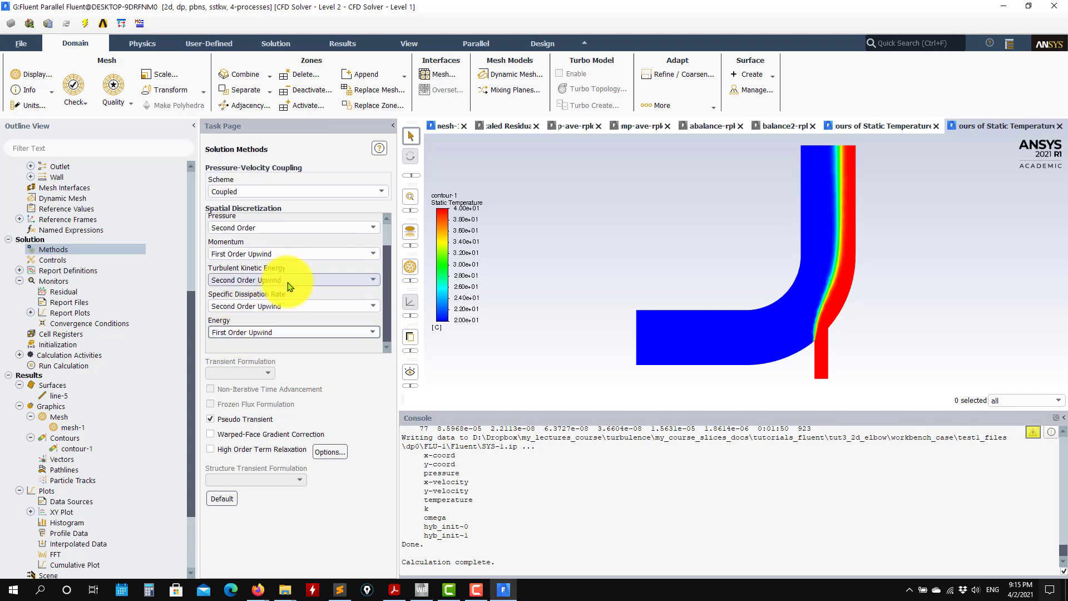
left_click(289, 280)
left_click(278, 290)
left_click(272, 306)
left_click(250, 317)
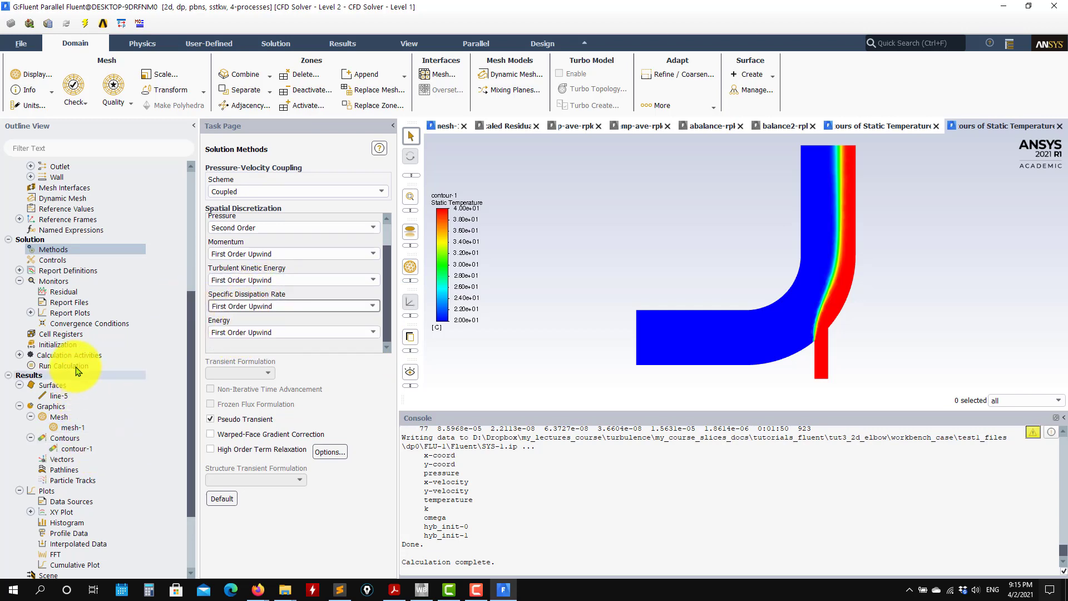
Reinitialize the flow field with hybrid initialization for the all-first-order upwind setup, discarding the existing data.
left_click(65, 345)
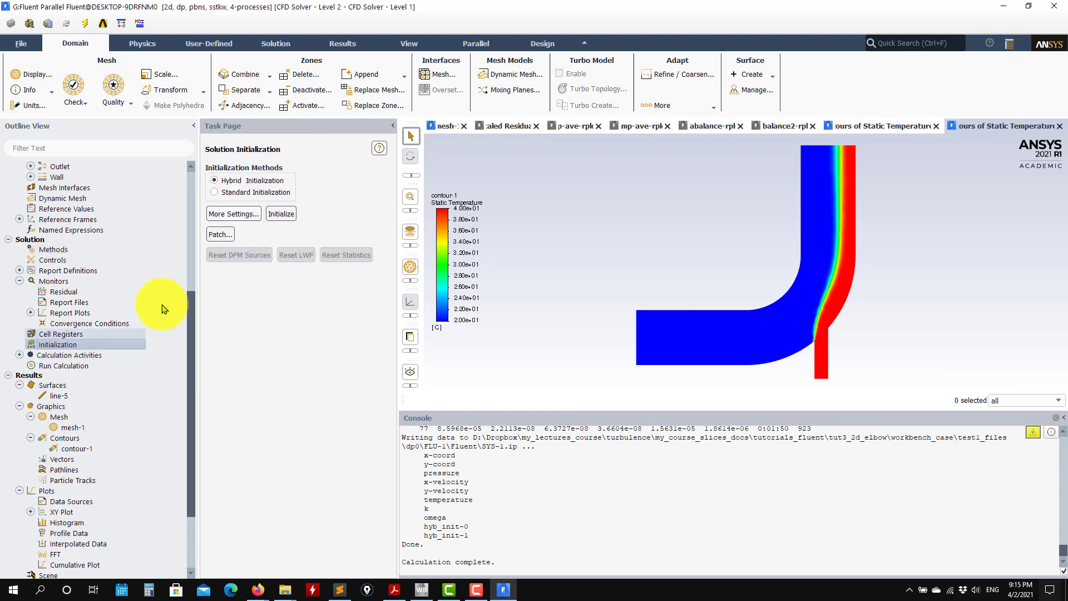
left_click(281, 214)
left_click(580, 313)
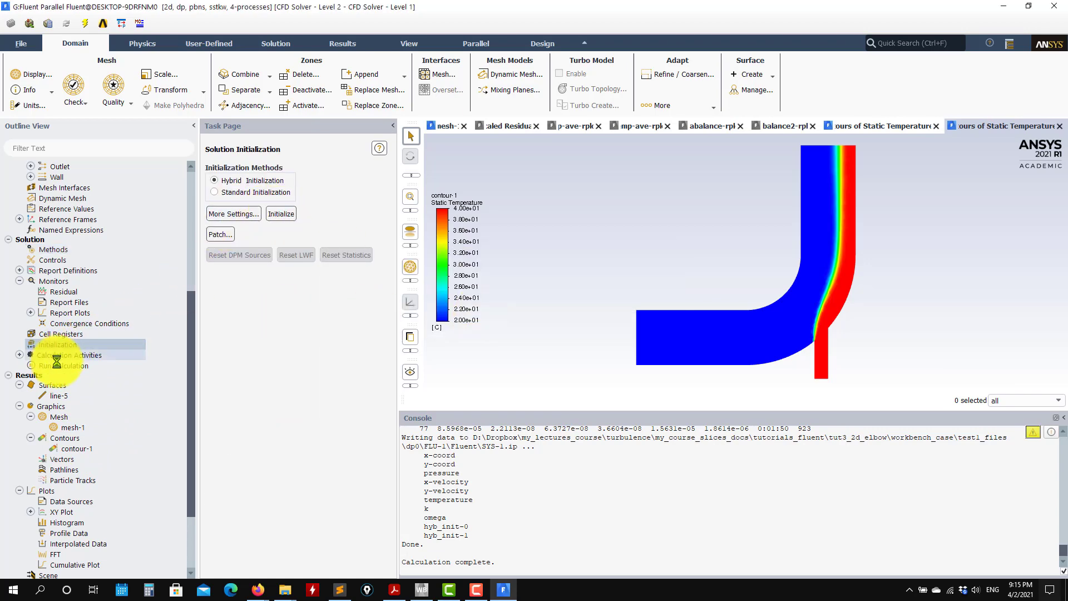
Run the first-order calculation with 1000 iterations and acknowledge its completion.
left_click(89, 368)
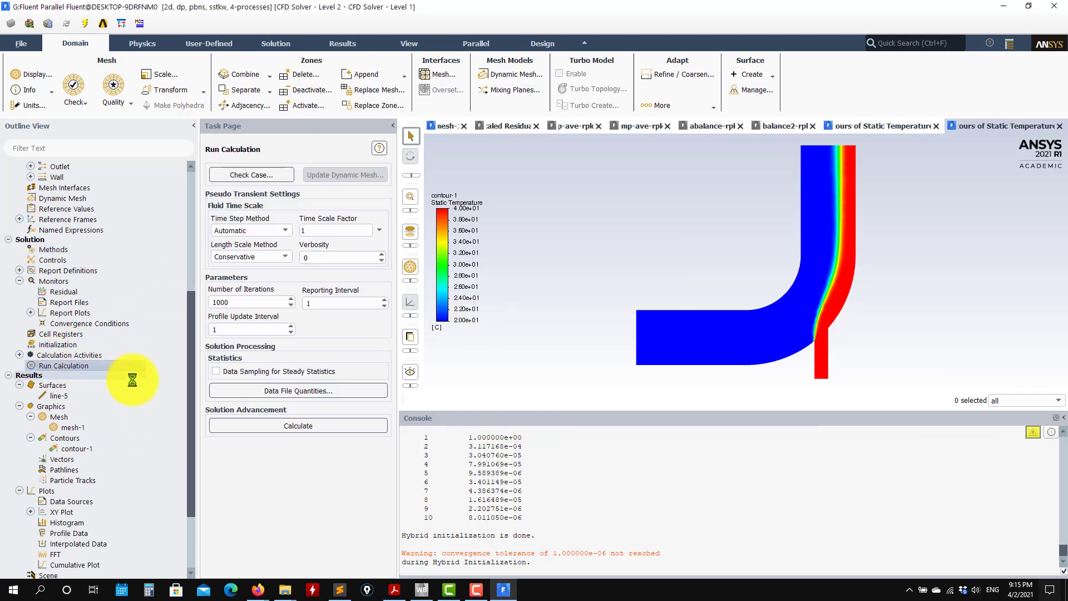
left_click(277, 430)
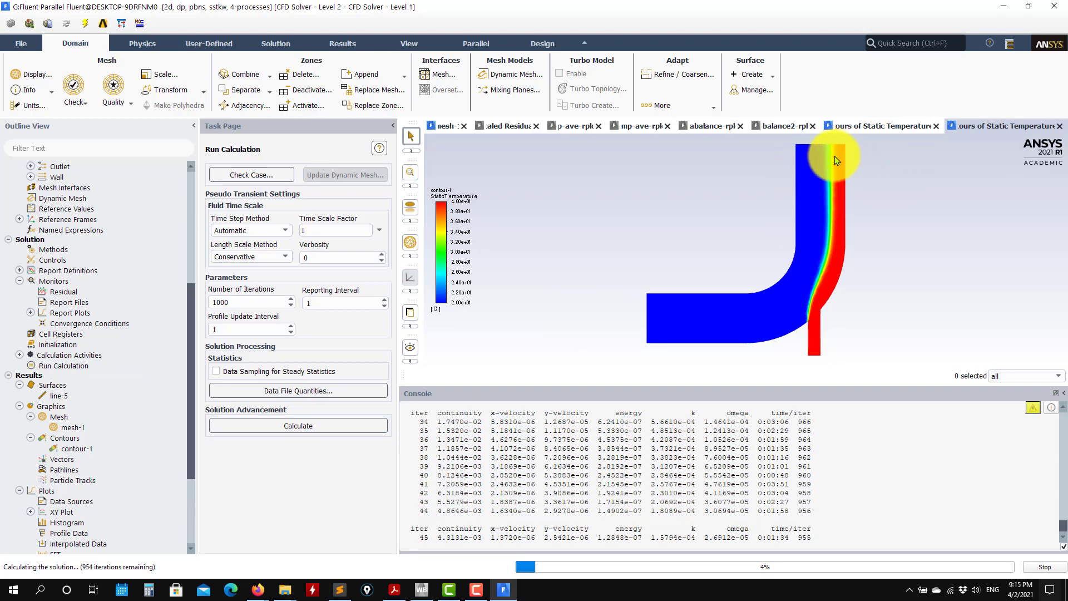
scroll(834, 159, "up", 5)
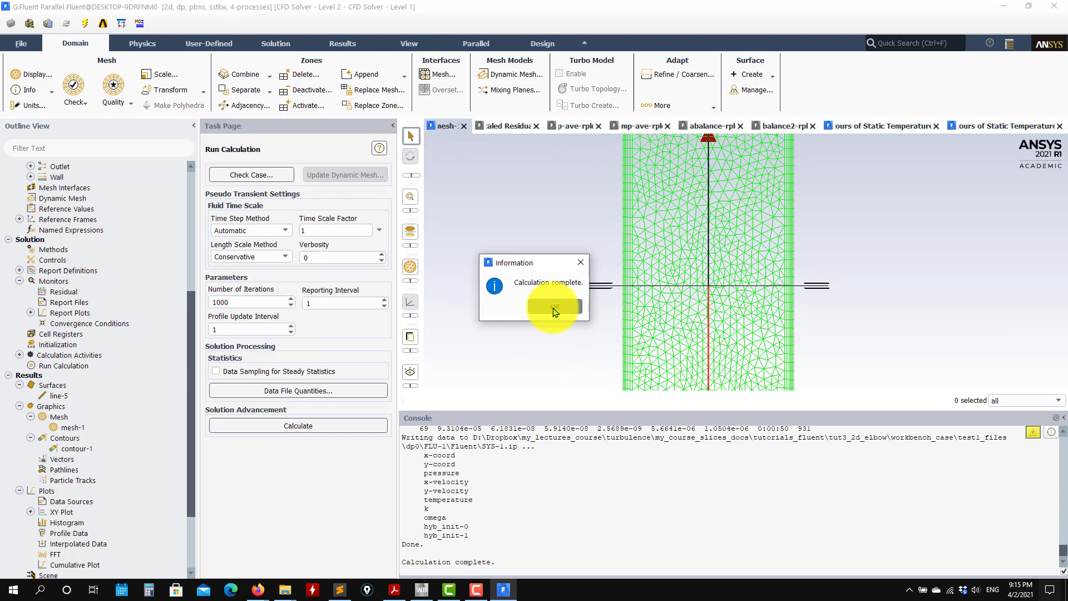
left_click(554, 307)
Redisplay contour-1 of static temperature for the first-order solution, inspect the outlet up close and fit the whole elbow in view.
double_click(77, 449)
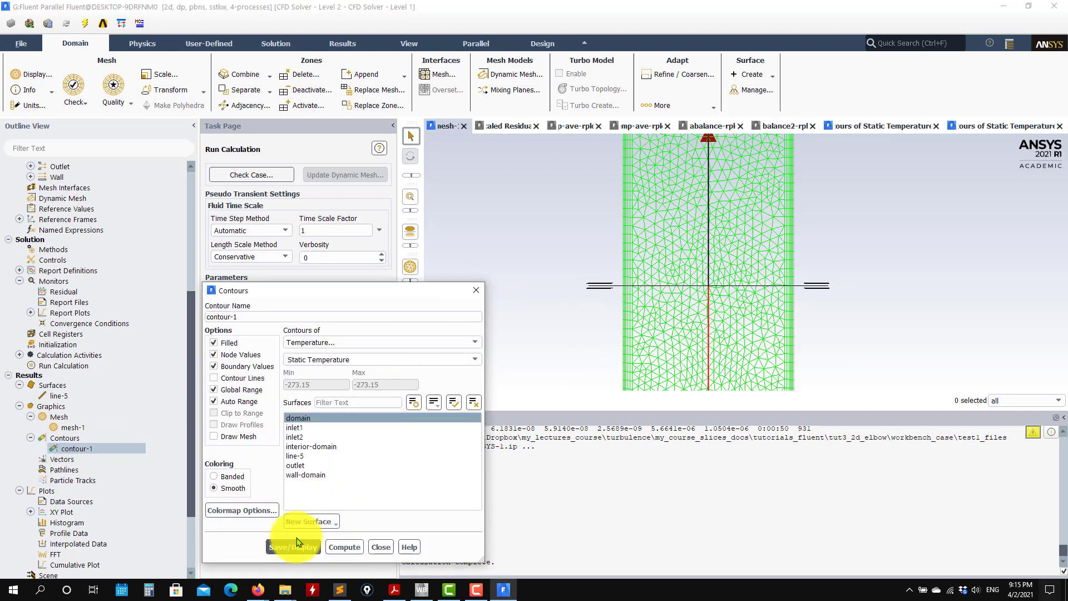
left_click(294, 547)
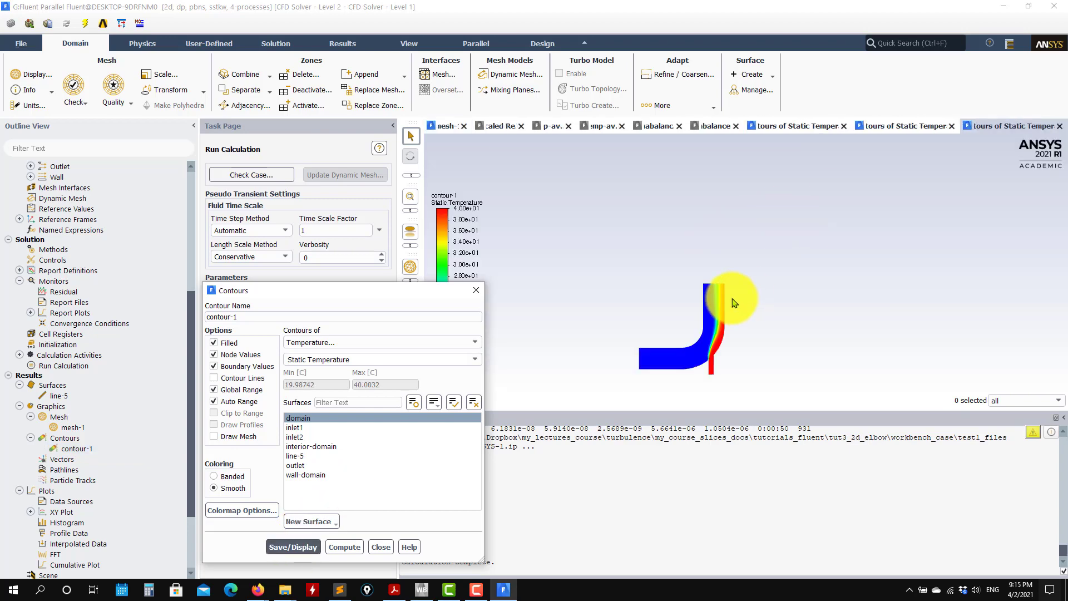
scroll(719, 288, "up", 5)
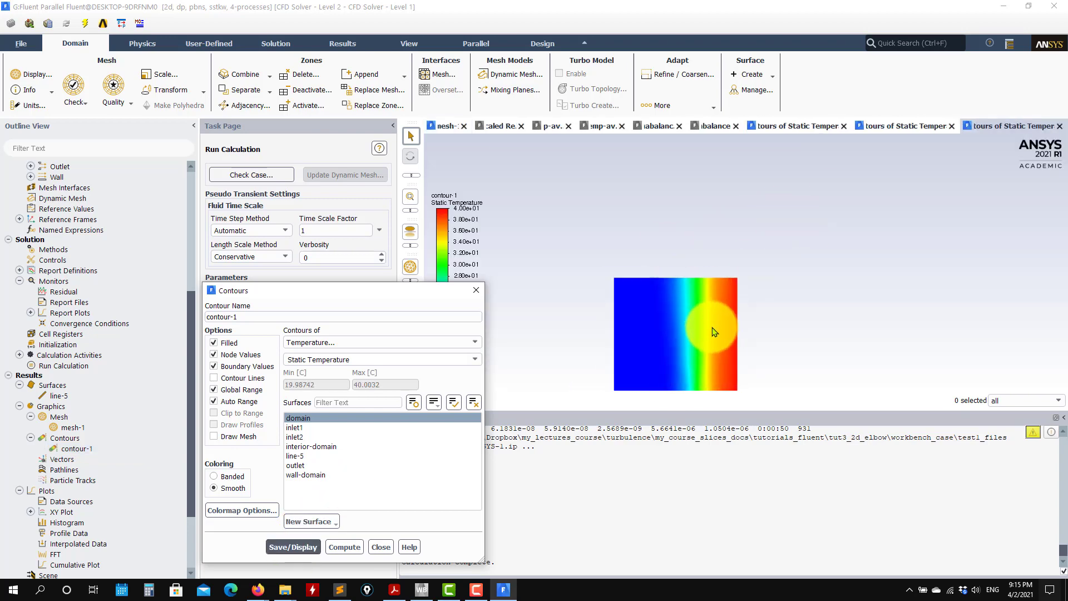
scroll(714, 333, "down", 5)
left_click(382, 547)
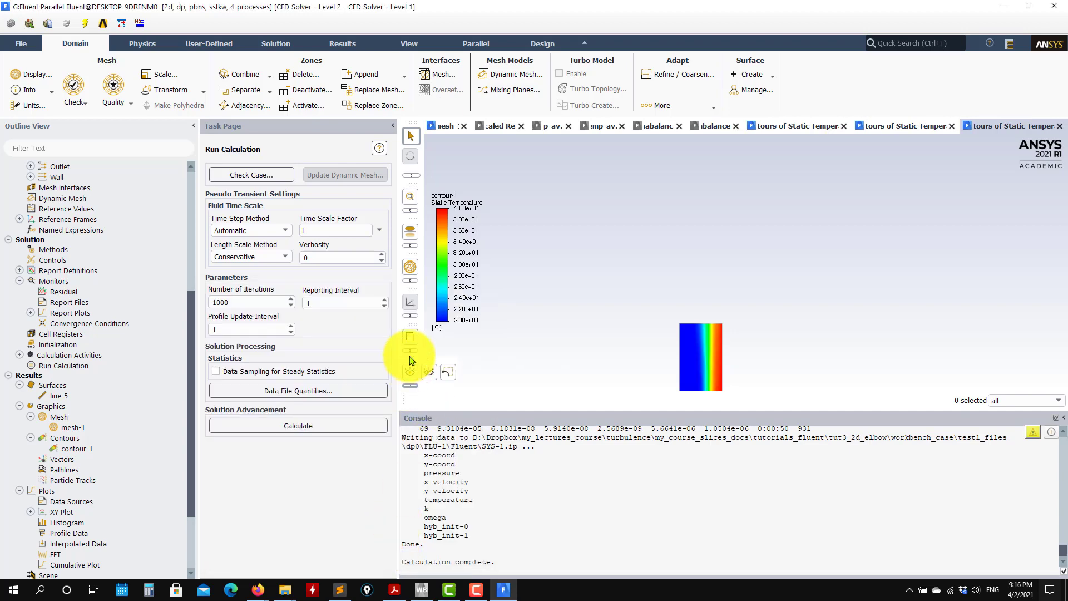
left_click(431, 340)
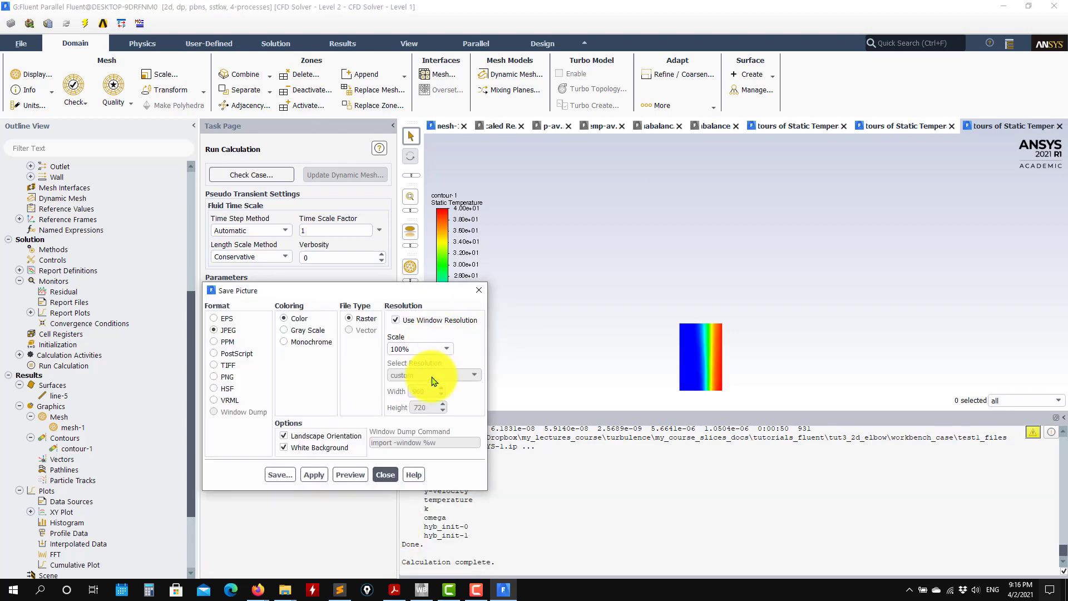
left_click(385, 474)
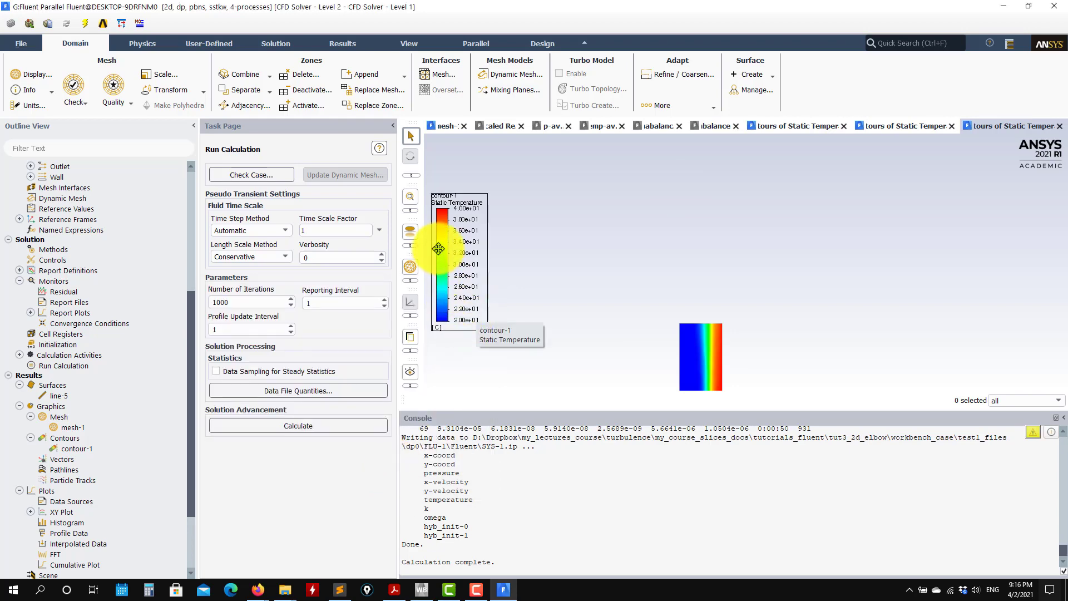
left_click(410, 198)
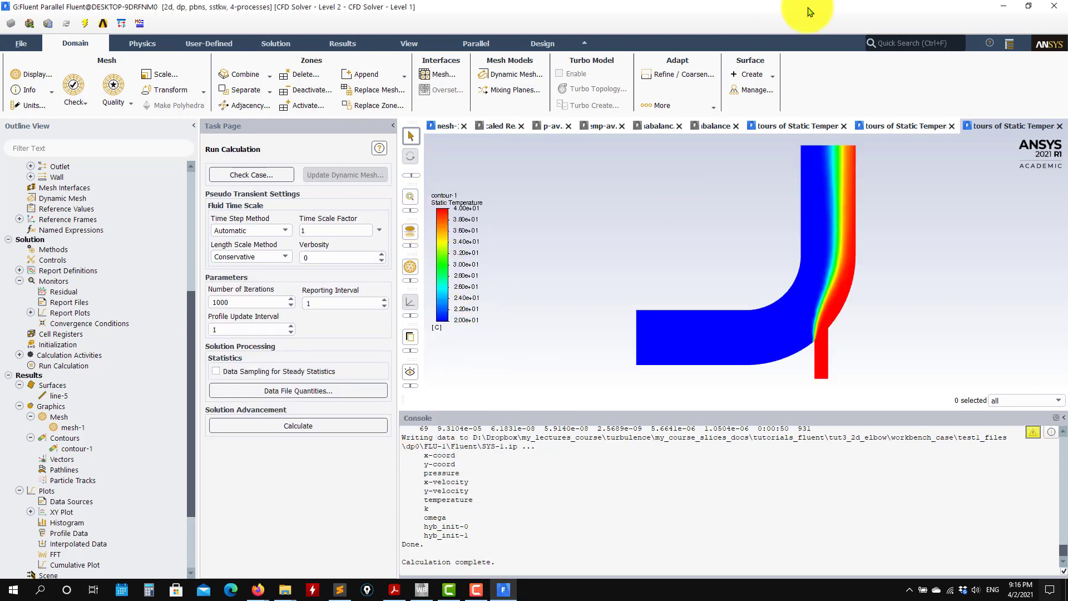
Open the saved f1.jpg picture from the desktop, compare it side by side with the first-order temperature contours and close it.
left_click(1004, 6)
left_click(112, 91)
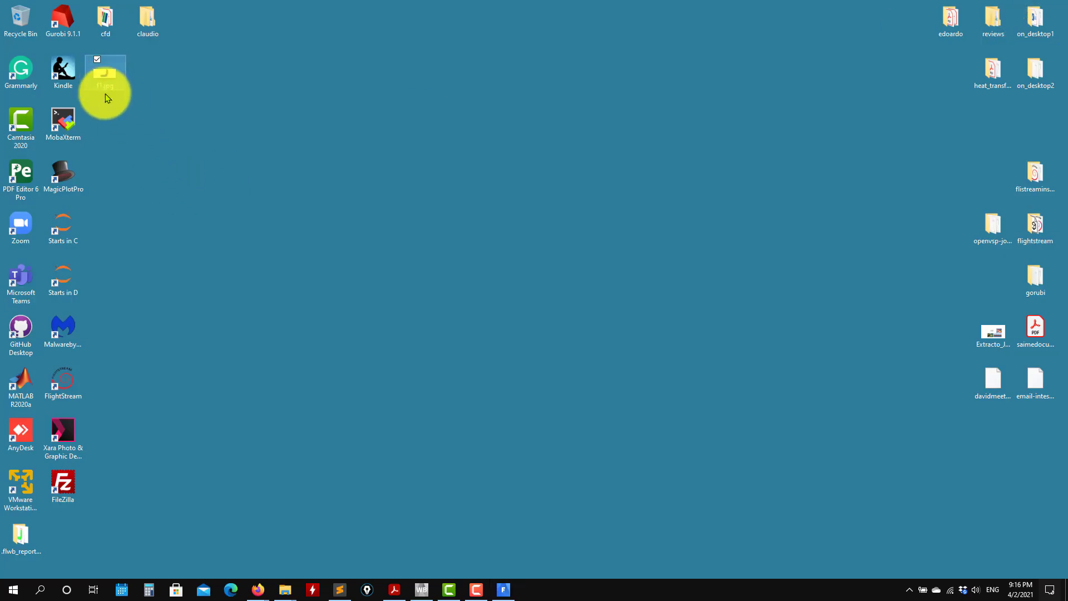
double_click(105, 94)
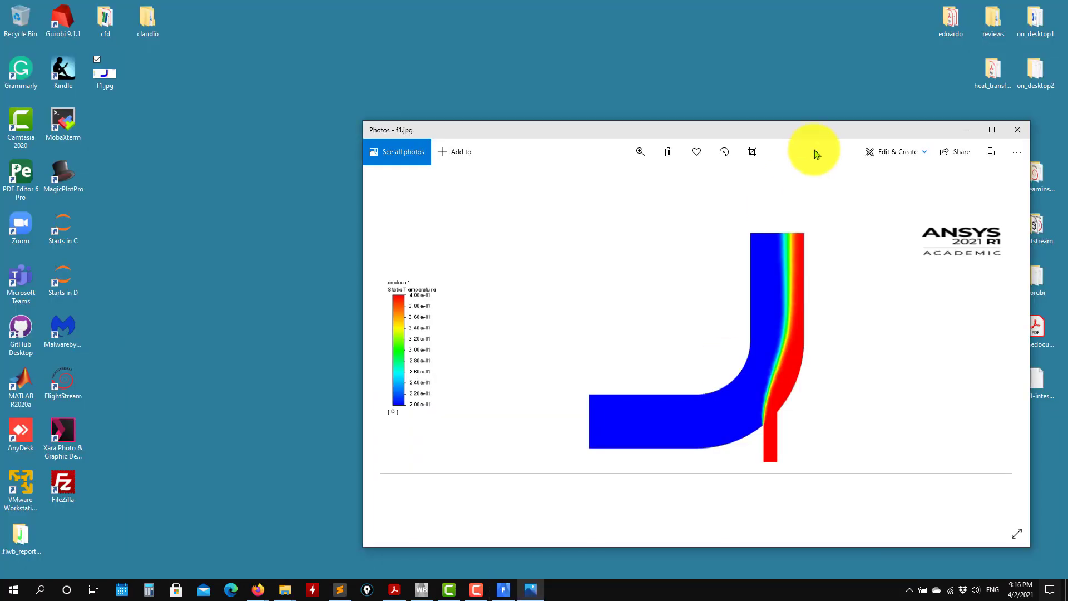
left_click_drag(833, 132, 322, 146)
left_click(503, 590)
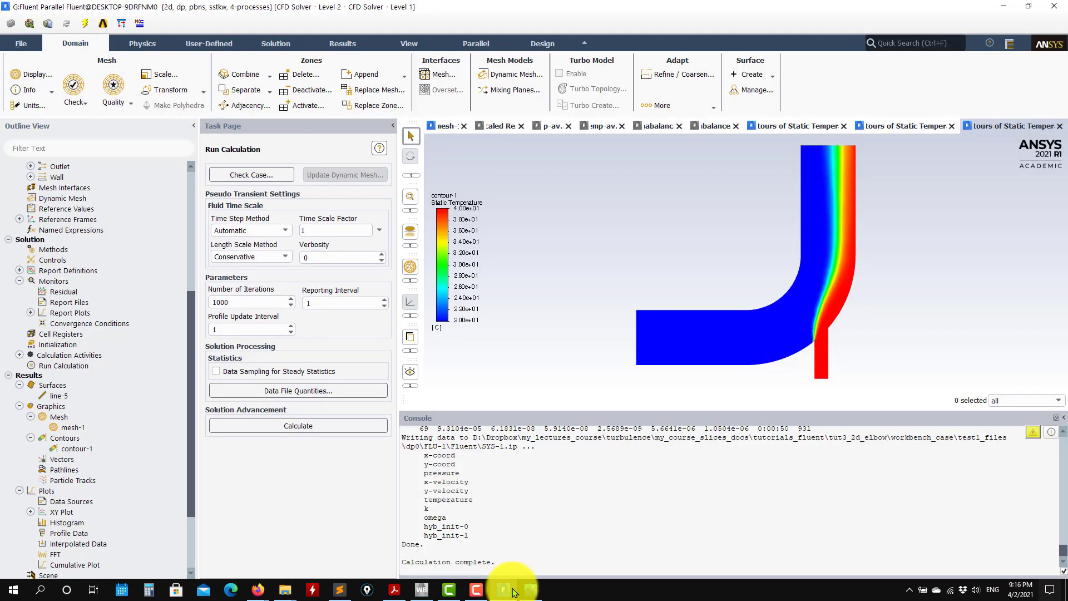
left_click(531, 588)
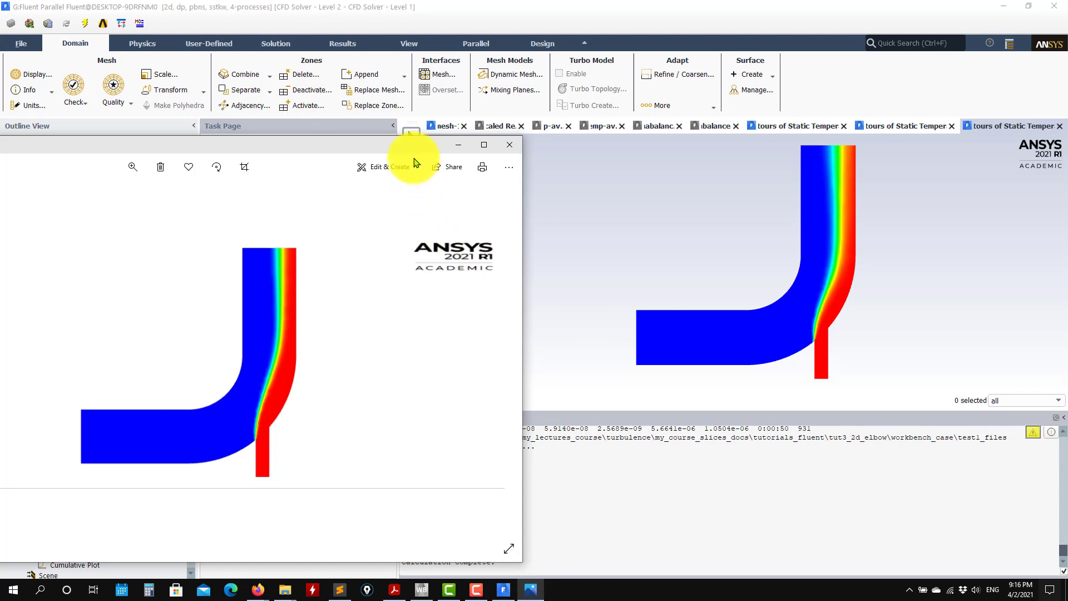
left_click_drag(407, 144, 530, 75)
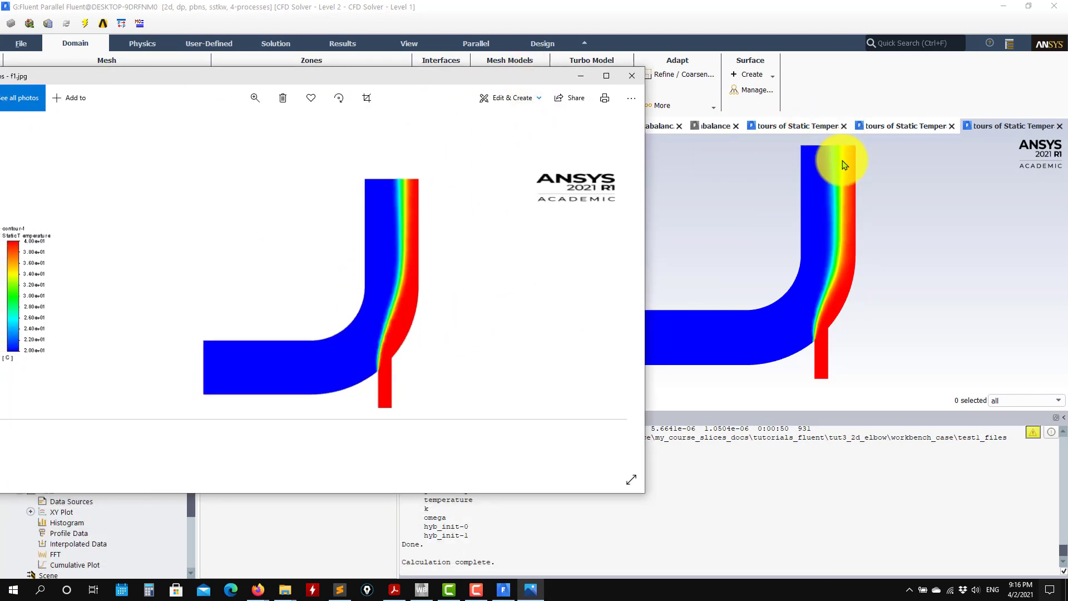
left_click(632, 75)
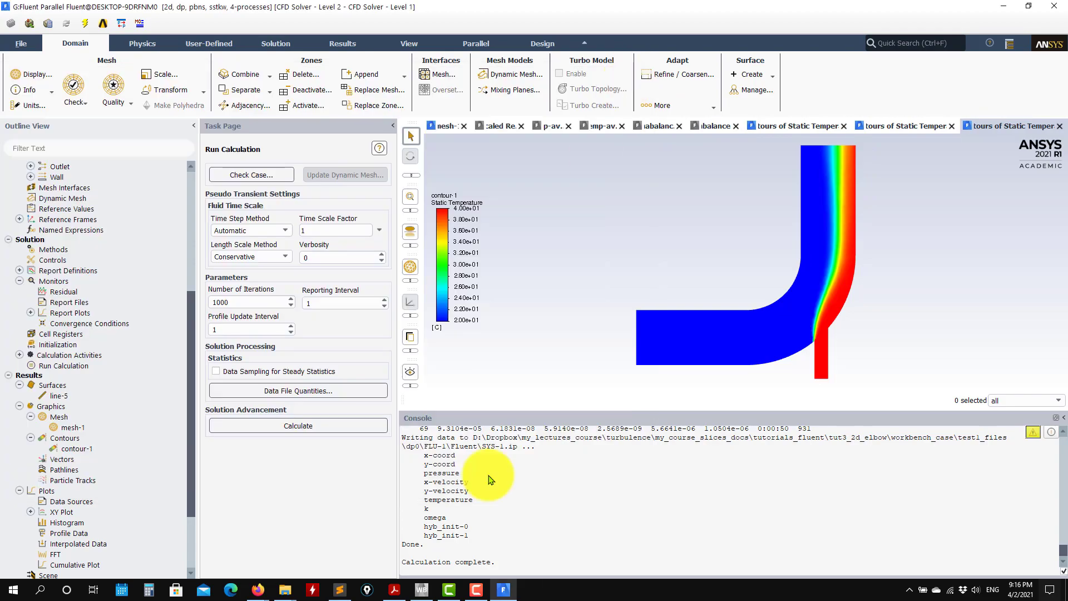
Switch to the PDF presentation in Acrobat Reader, review the contour plot slides comparing first- and second-order accuracy, and minimize it.
left_click(403, 593)
scroll(477, 346, "down", 2)
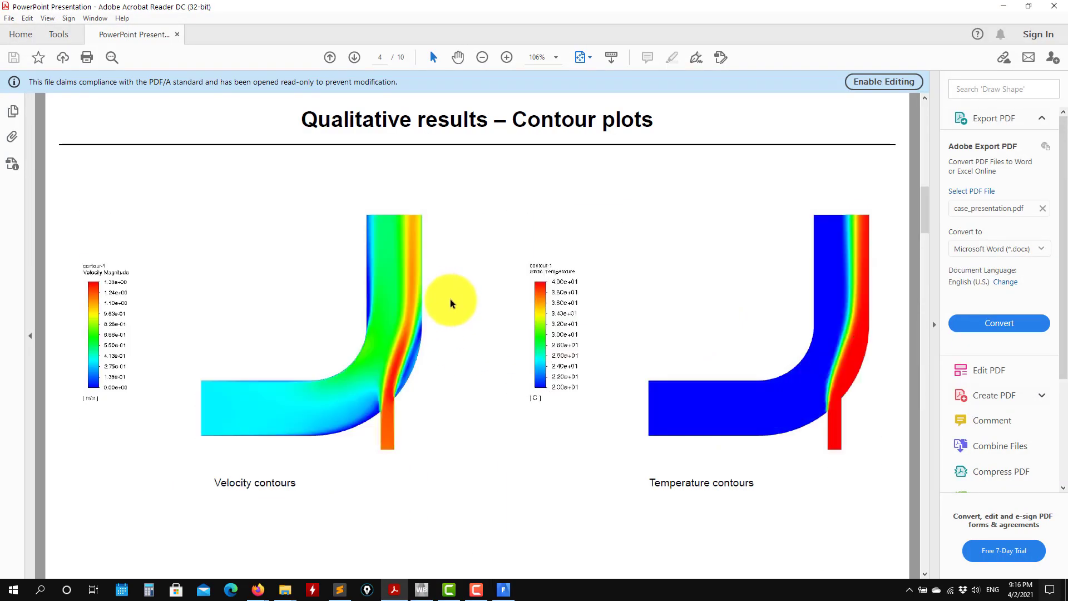
scroll(452, 312, "up", 1)
scroll(452, 312, "down", 3)
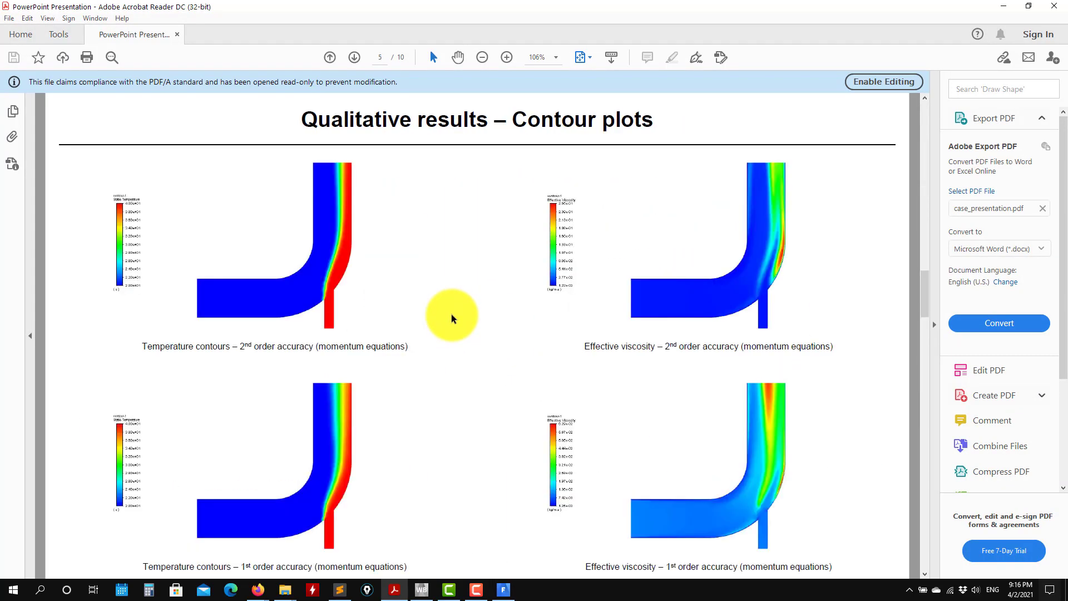
left_click(1003, 6)
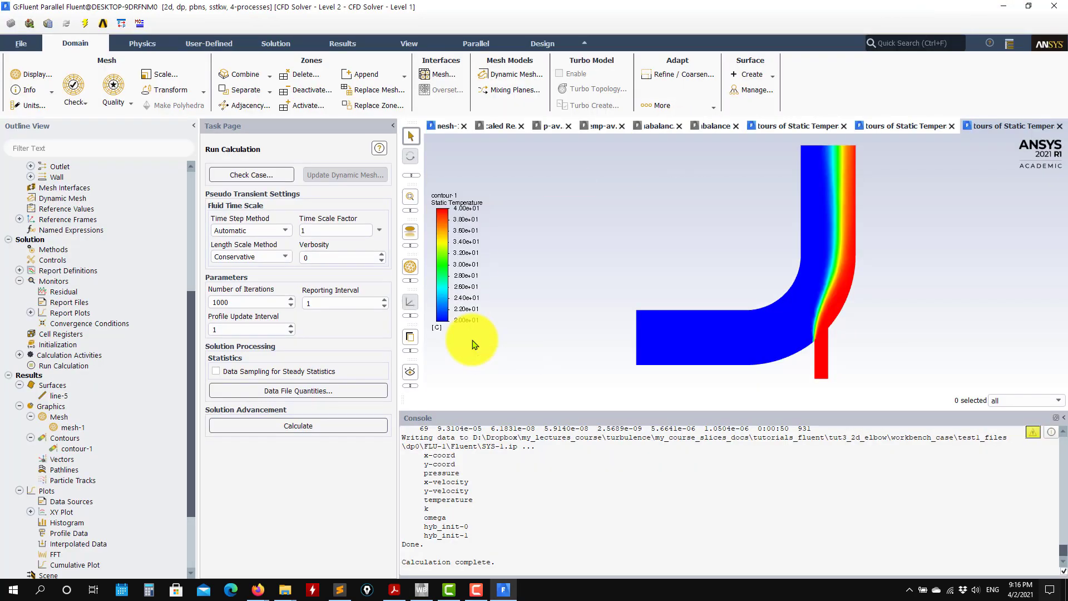
Check the contour-1 settings without changing them and examine the temperature mixing layer near the elbow's outlet up close.
left_click(71, 449)
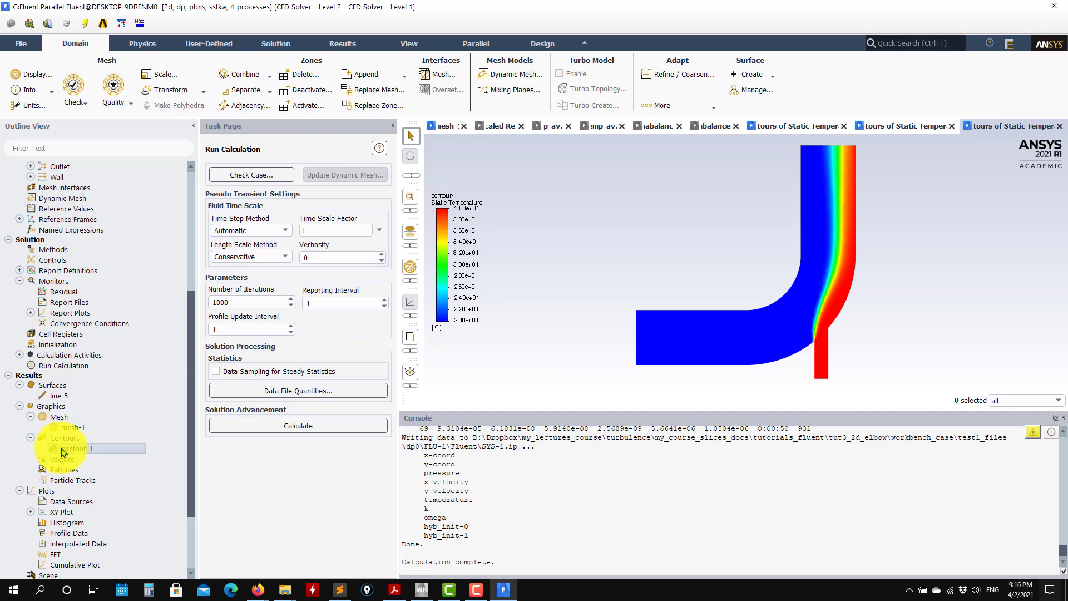
left_click(472, 290)
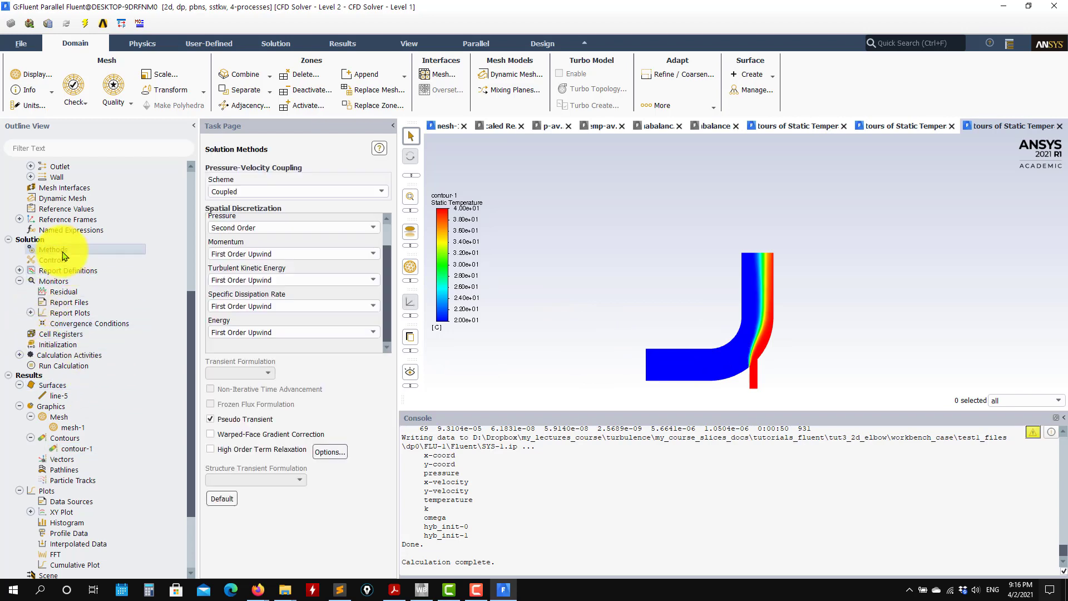
scroll(763, 275, "up", 5)
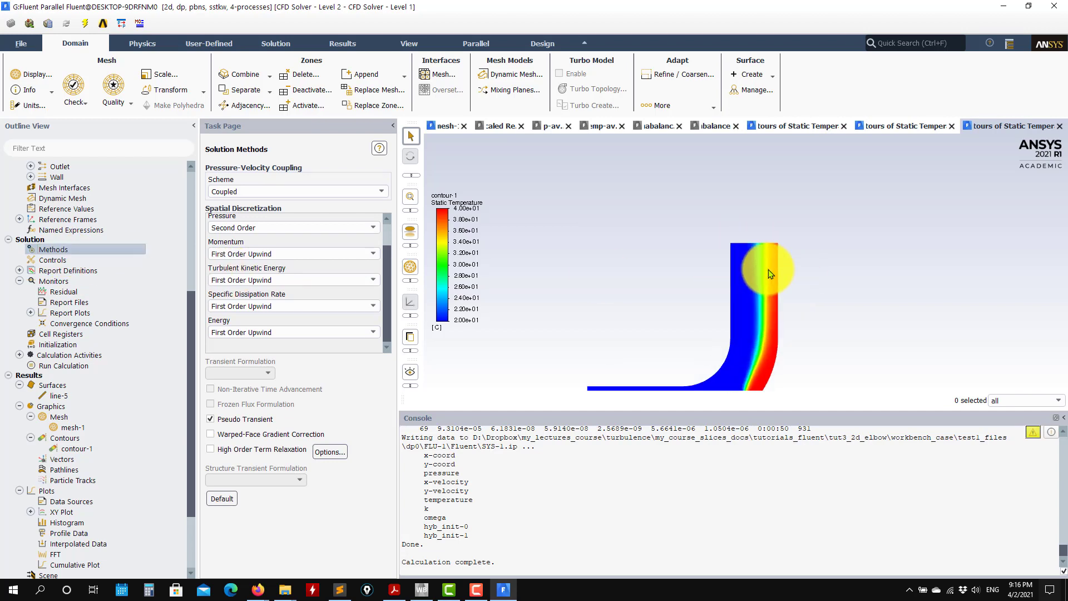
scroll(770, 264, "up", 3)
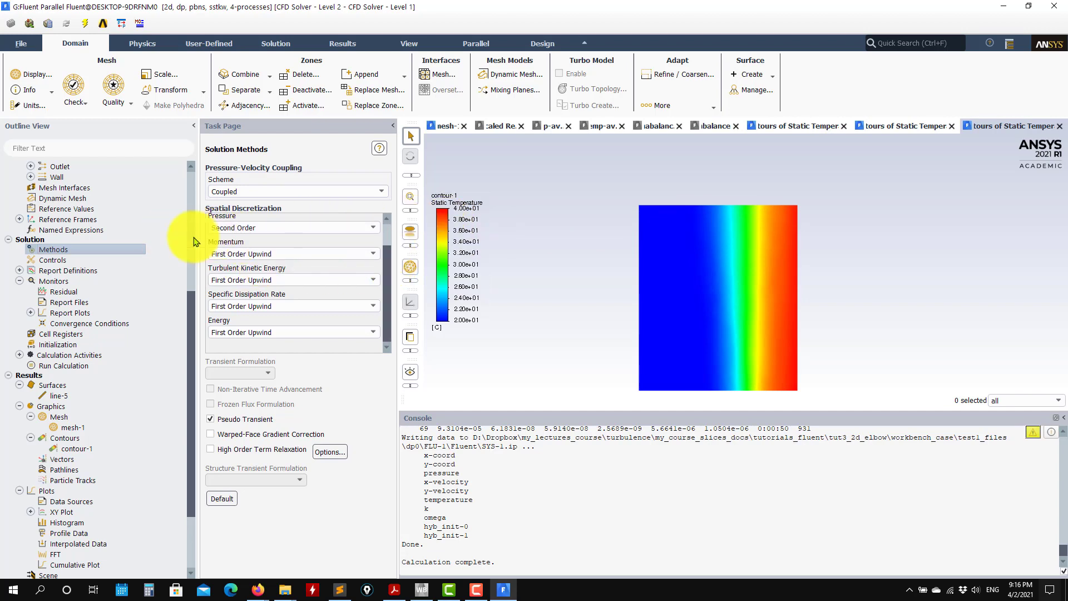
Set the momentum and energy discretization schemes to Second Order Upwind.
left_click(268, 255)
left_click(258, 275)
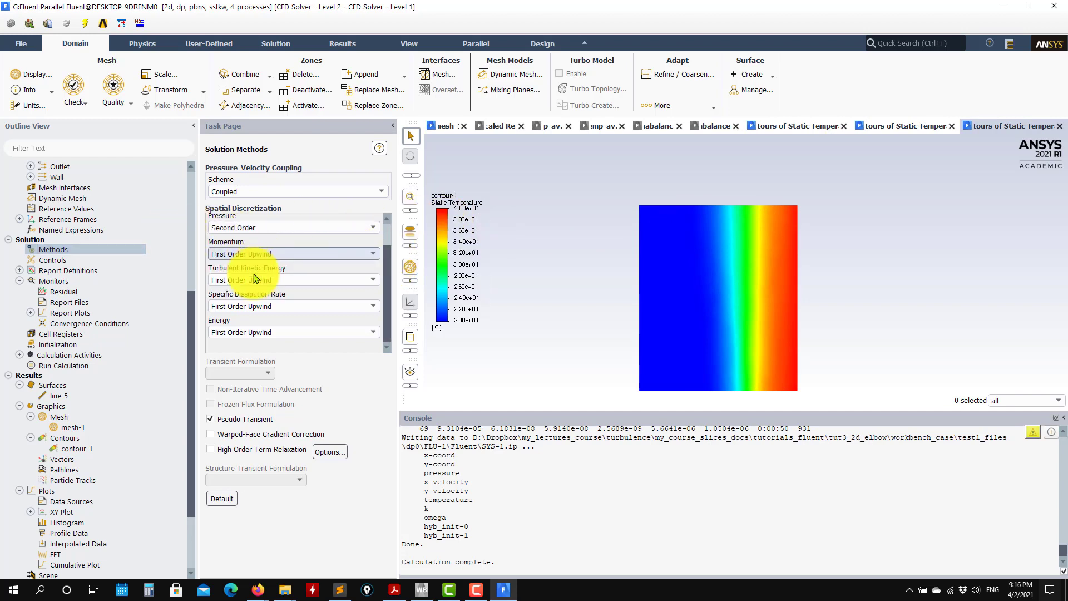
left_click(242, 332)
left_click(246, 353)
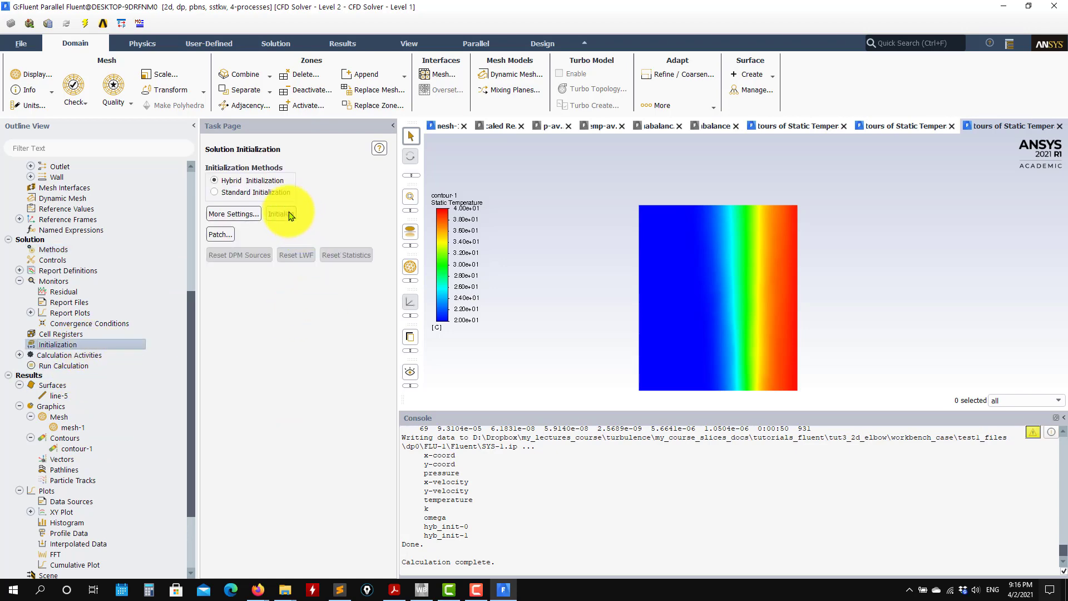
Reinitialize the solution with hybrid initialization, discarding the existing data, and start the calculation with 1000 iterations.
left_click(281, 213)
left_click(590, 313)
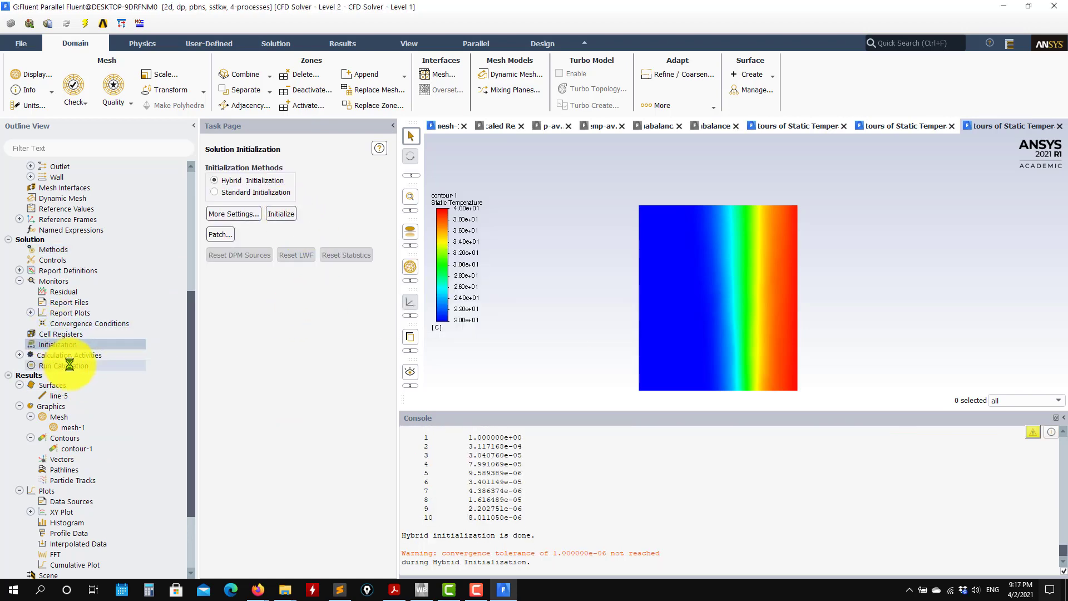
left_click(90, 365)
left_click(281, 426)
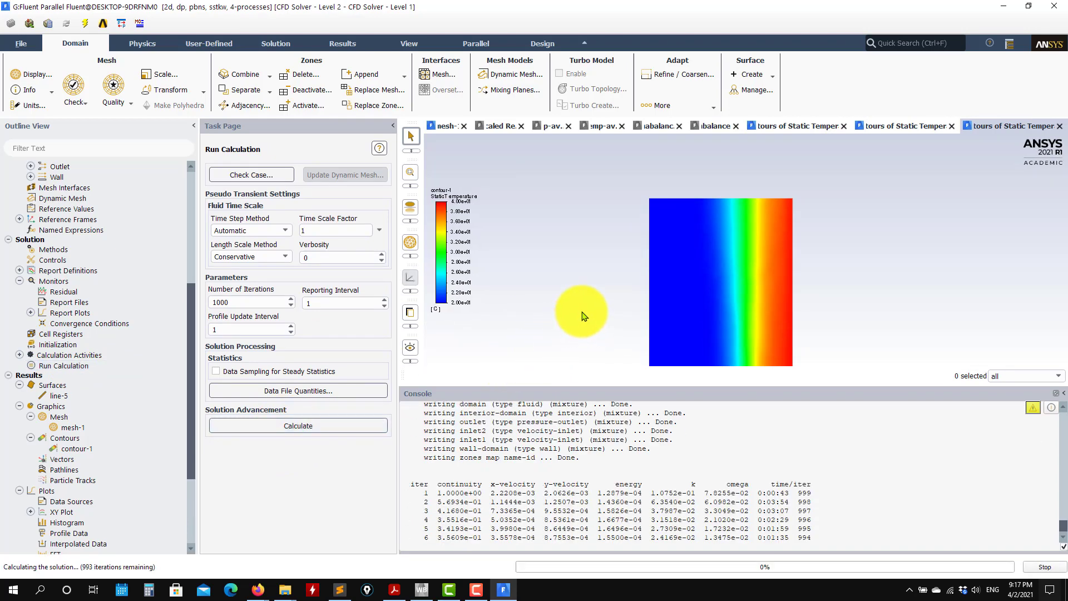
Examine the scaled residuals, report plots and earlier static temperature contours while the calculation runs.
left_click(495, 125)
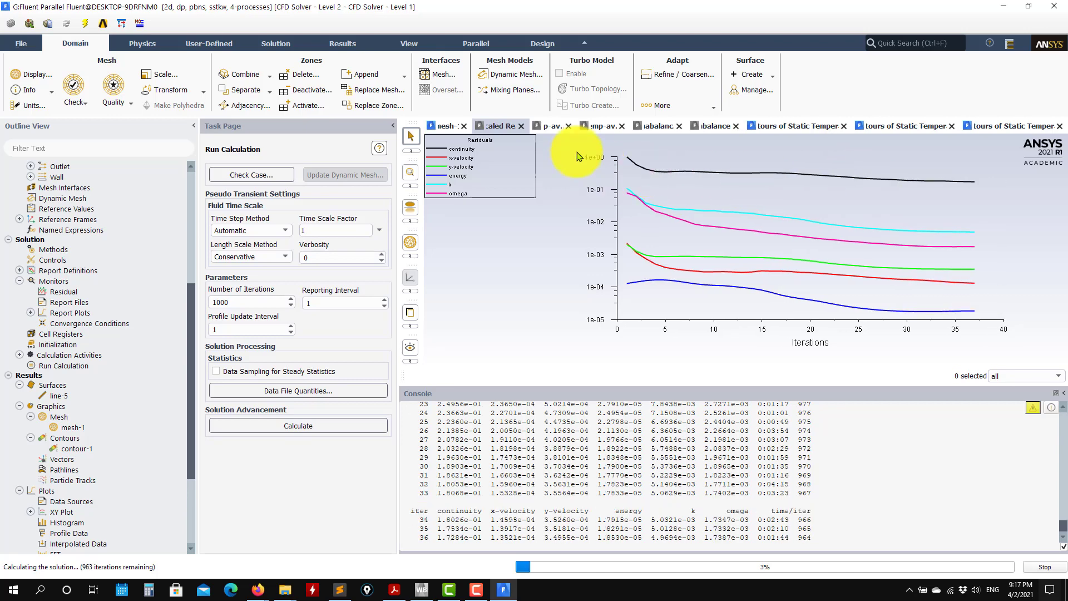
left_click(605, 125)
left_click(661, 126)
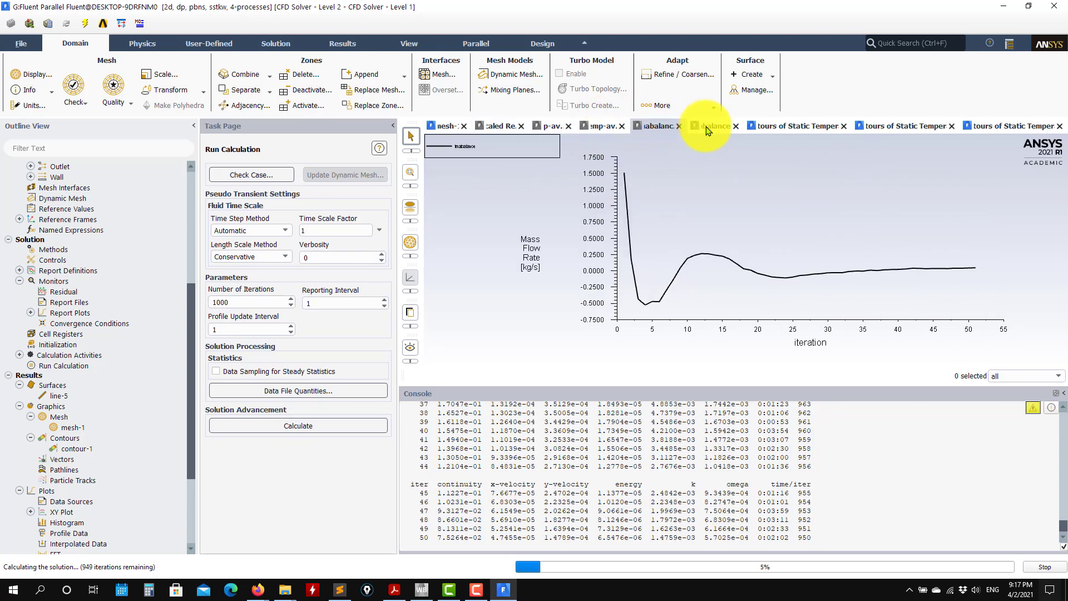
left_click(717, 127)
left_click(790, 126)
left_click(890, 126)
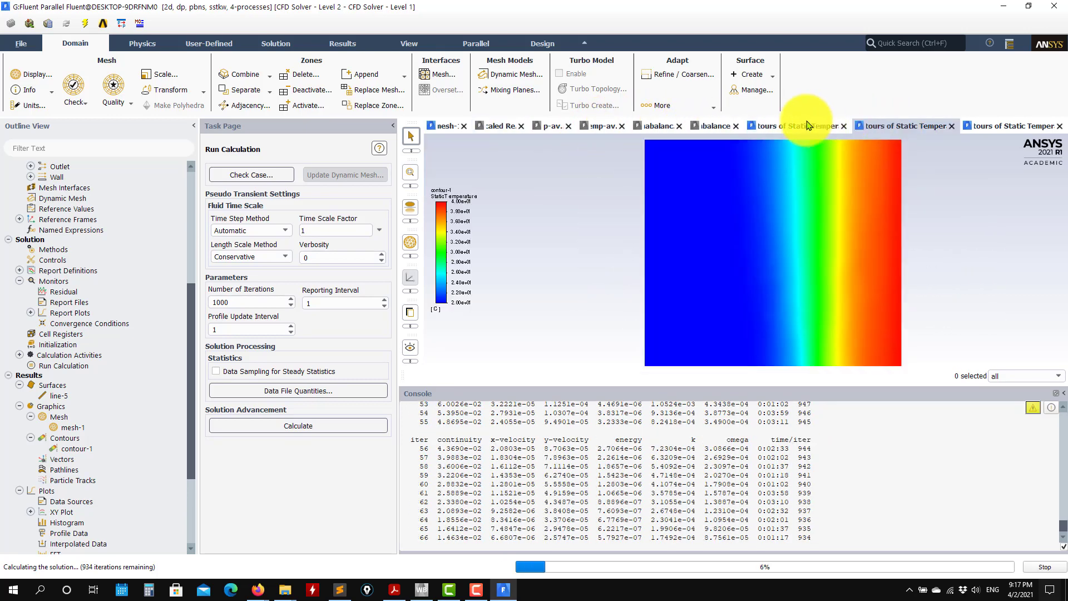
Once the calculation completes, acknowledge it and display contour-1 of static temperature on the domain up close near the elbow's outlet.
left_click(697, 126)
left_click(648, 125)
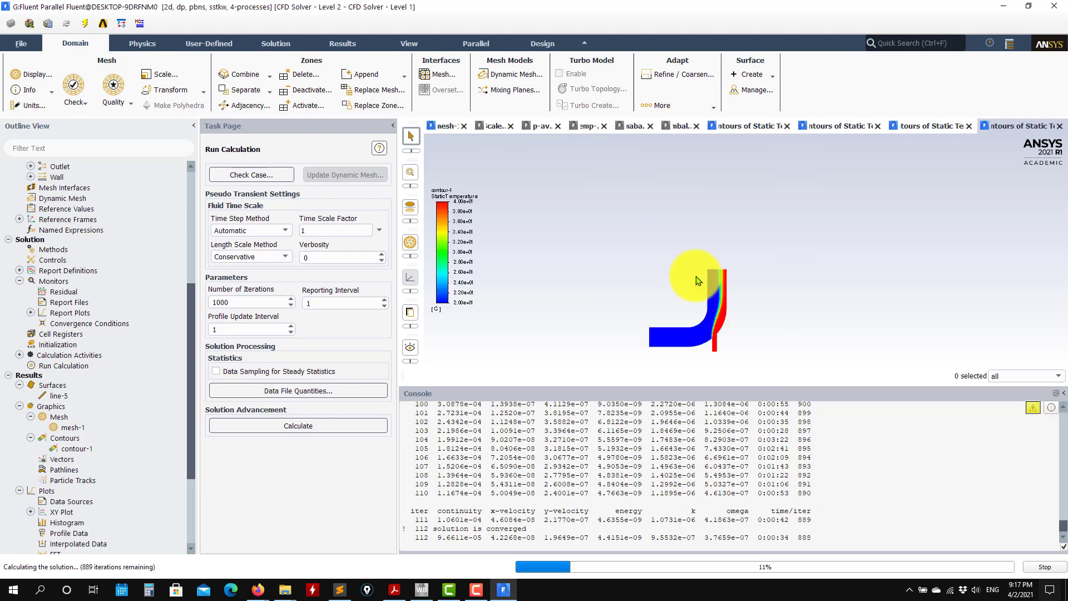
double_click(74, 448)
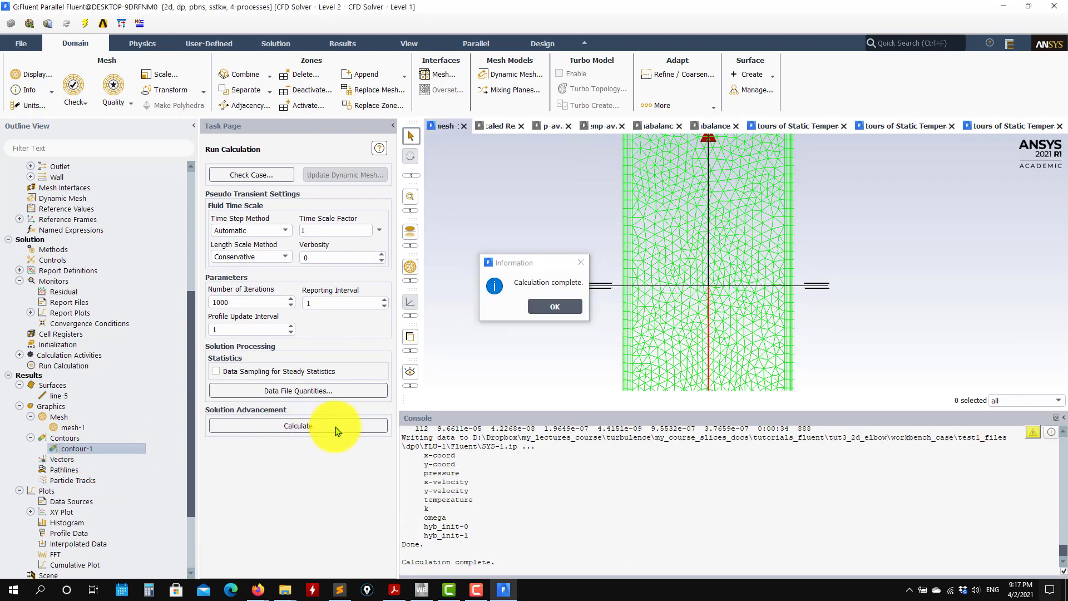
left_click(555, 307)
left_click(293, 546)
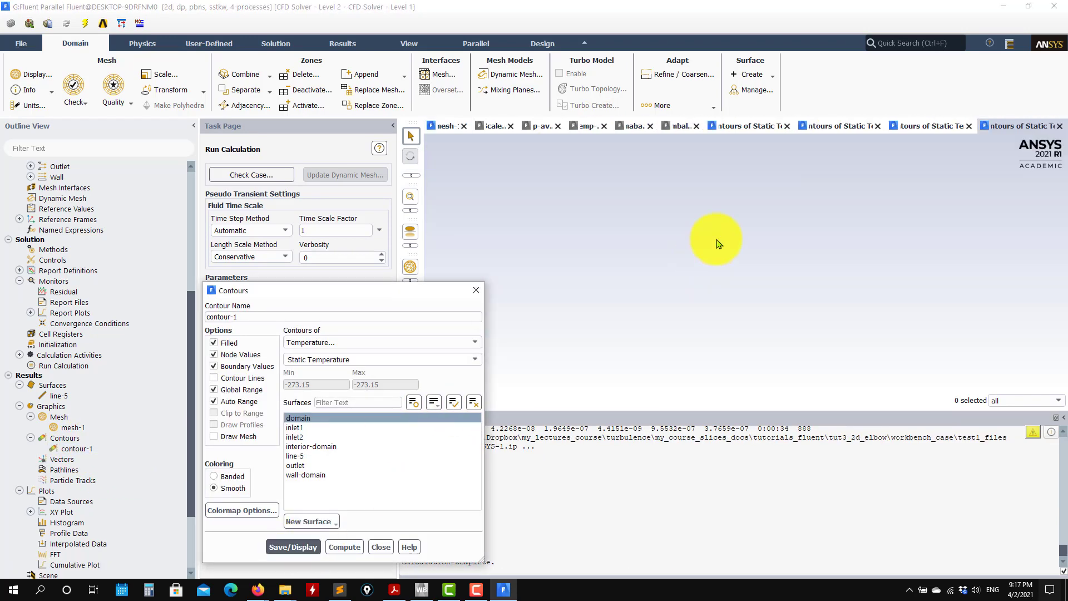
scroll(718, 312, "up", 8)
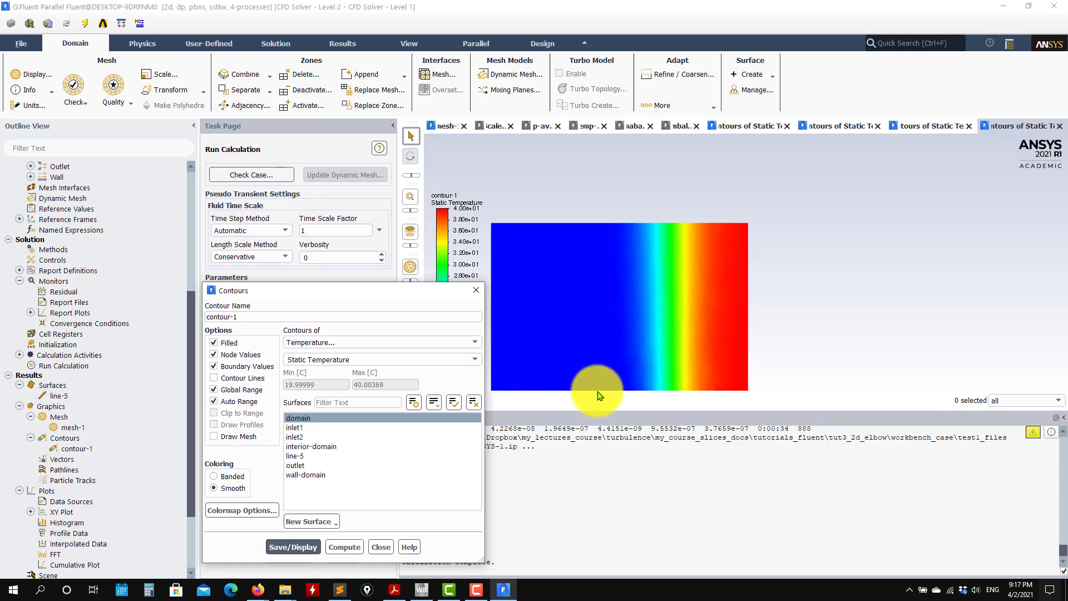
Open the f1.jpg image from the desktop, compare it with the new temperature contour, and close both the image and the contour settings.
left_click(1003, 6)
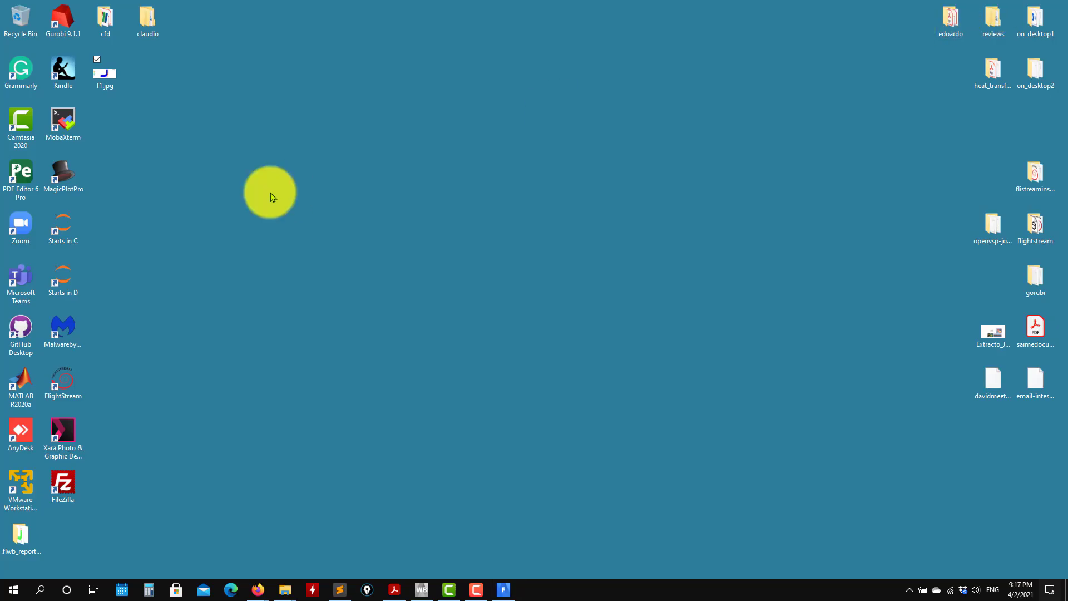
double_click(111, 87)
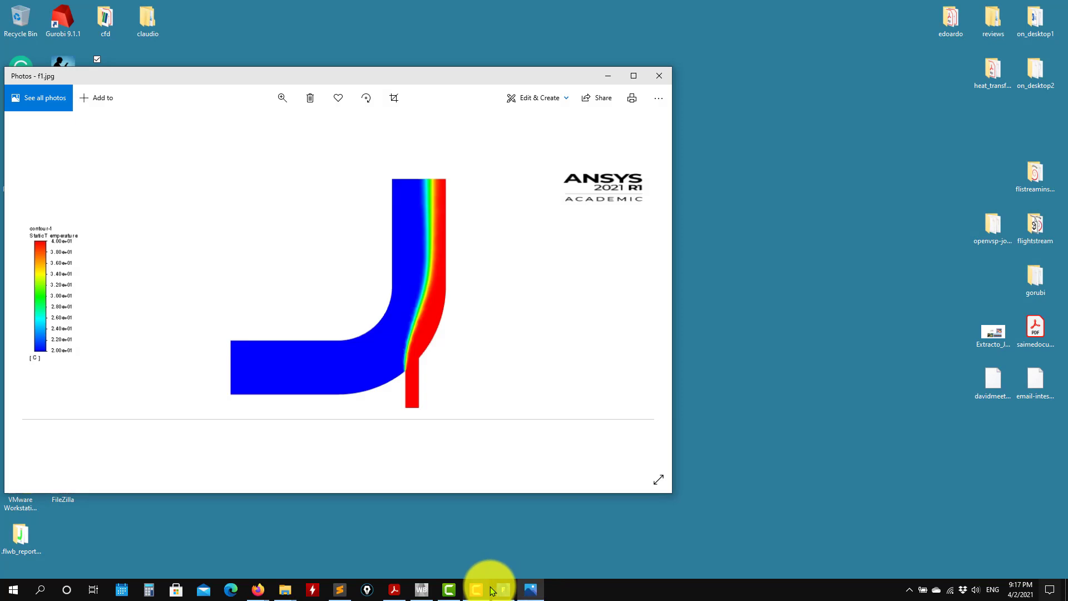
left_click(490, 591)
left_click(502, 589)
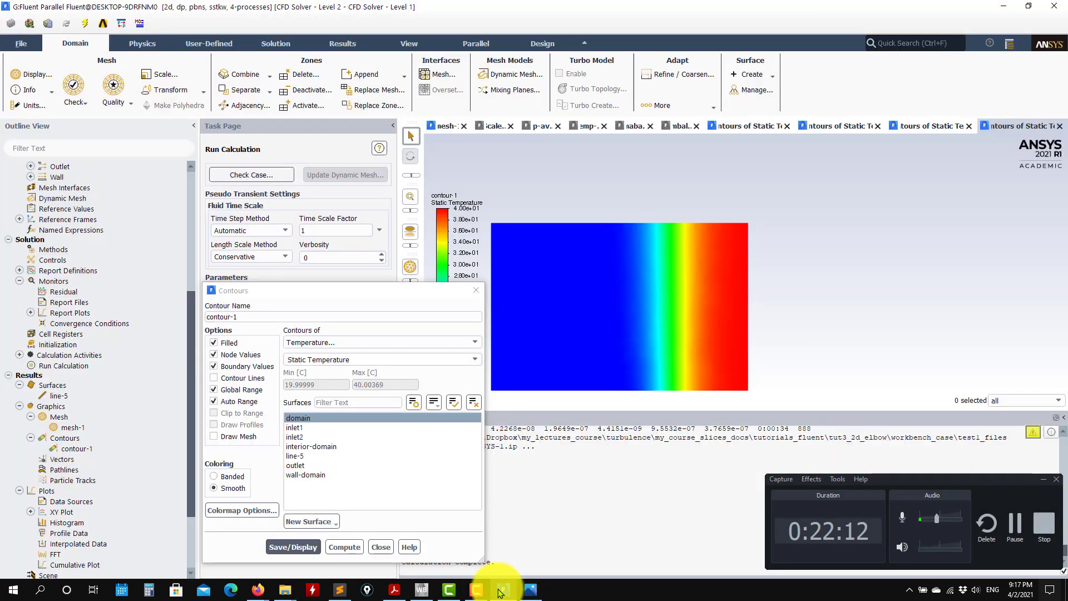
left_click(531, 590)
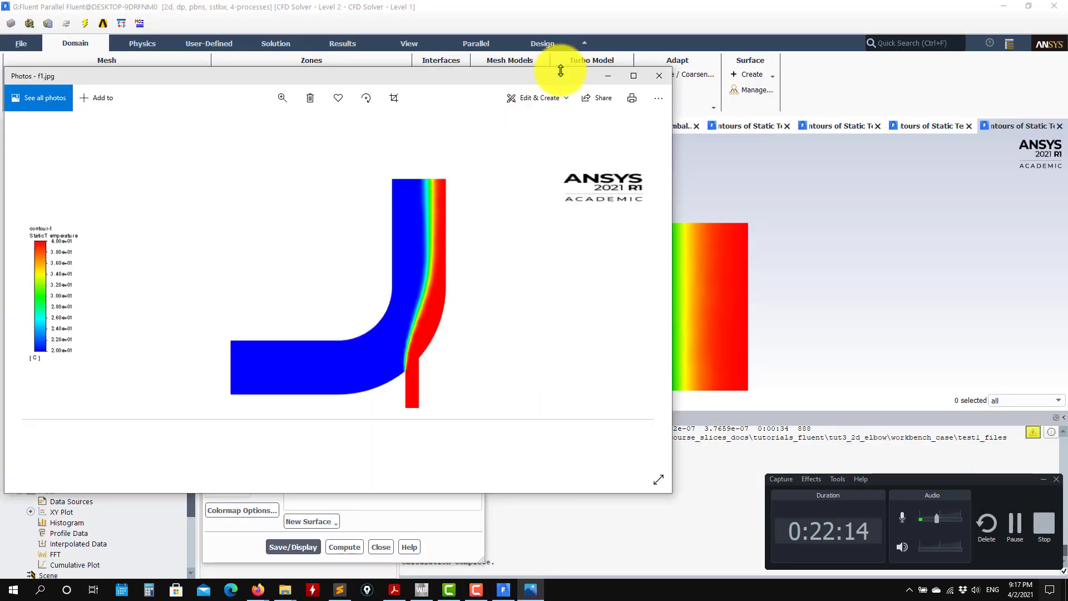
left_click_drag(560, 67, 497, 160)
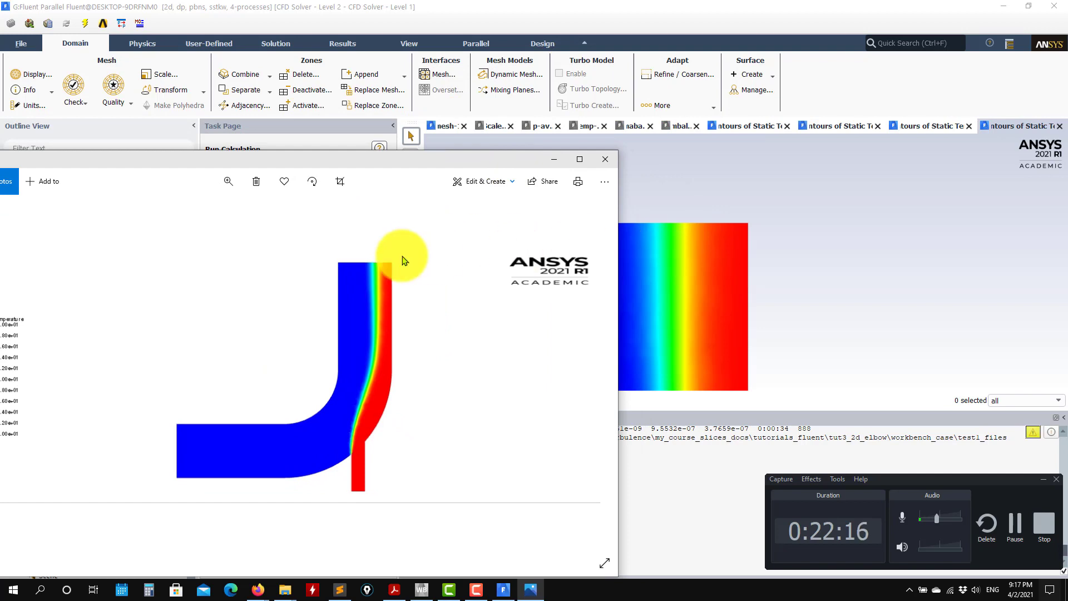
left_click(595, 155)
left_click(380, 547)
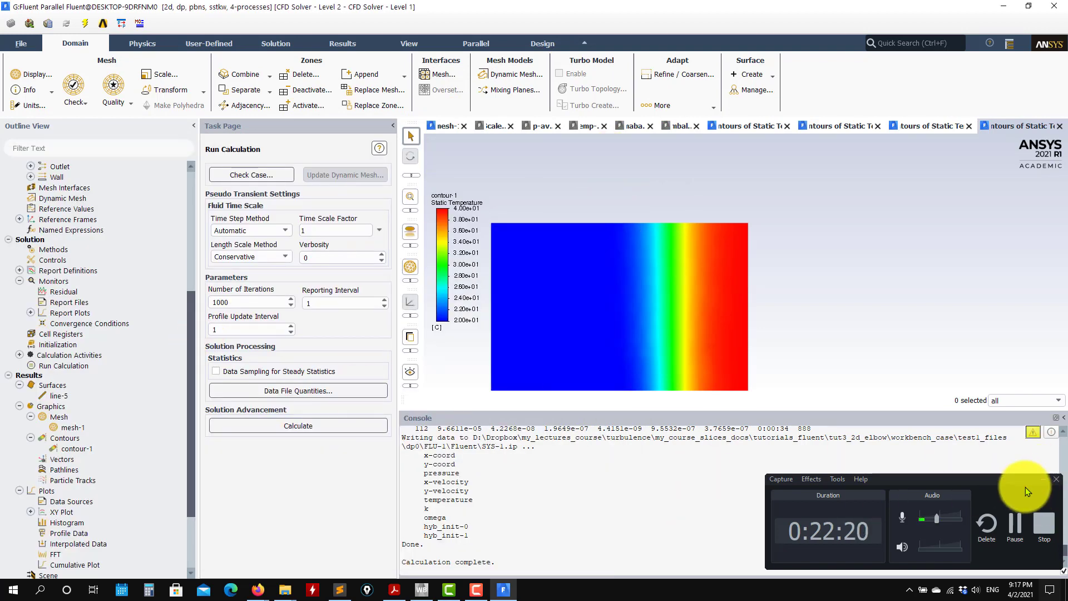
left_click(1045, 479)
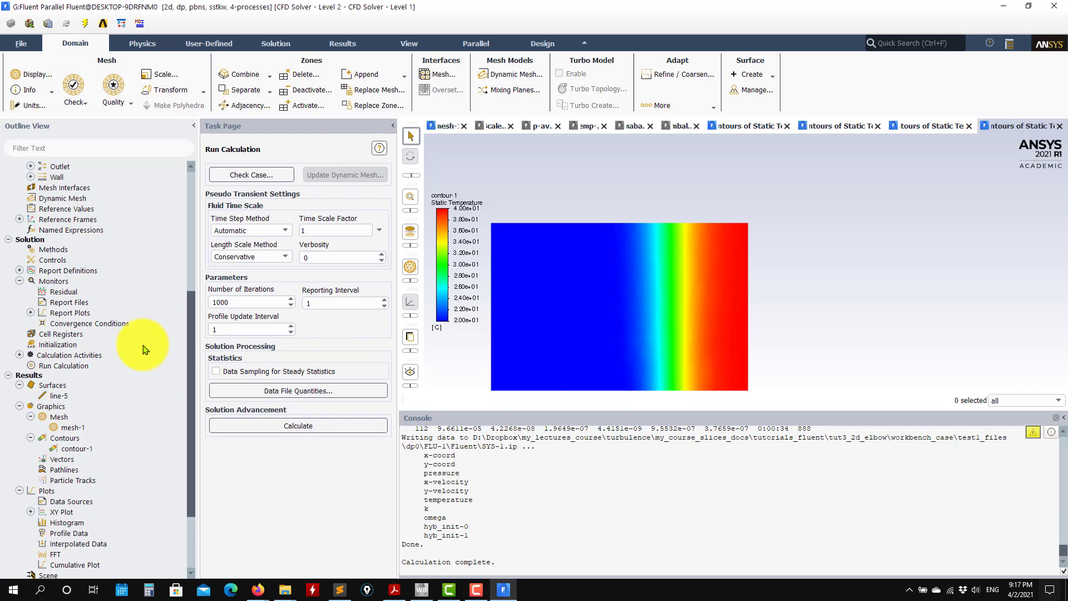
Review the solution methods, including the discretization schemes for momentum, turbulent kinetic energy, specific dissipation rate and energy.
left_click(56, 260)
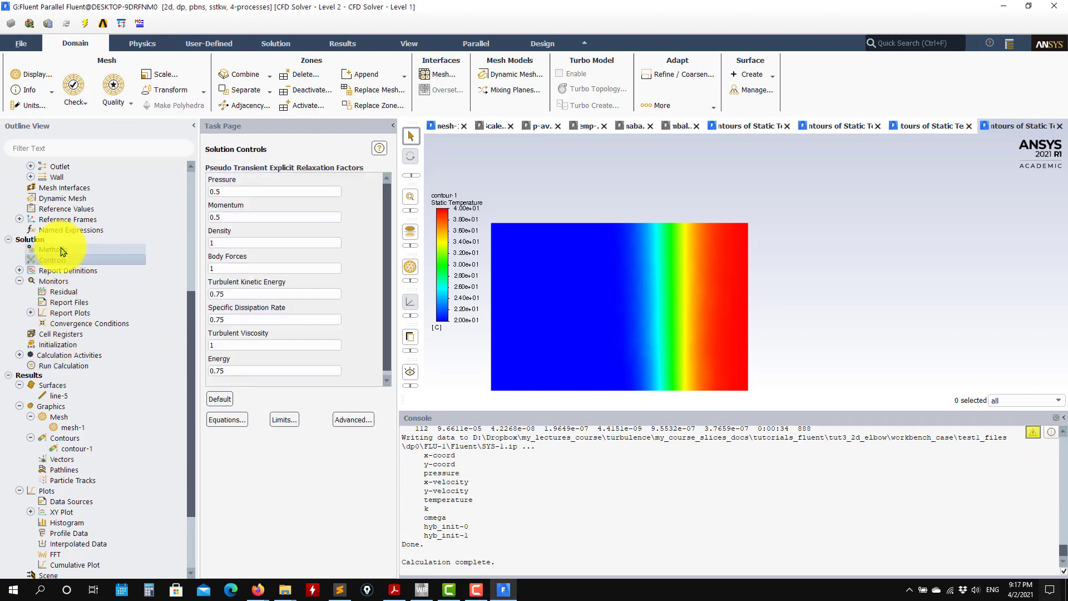
left_click(62, 250)
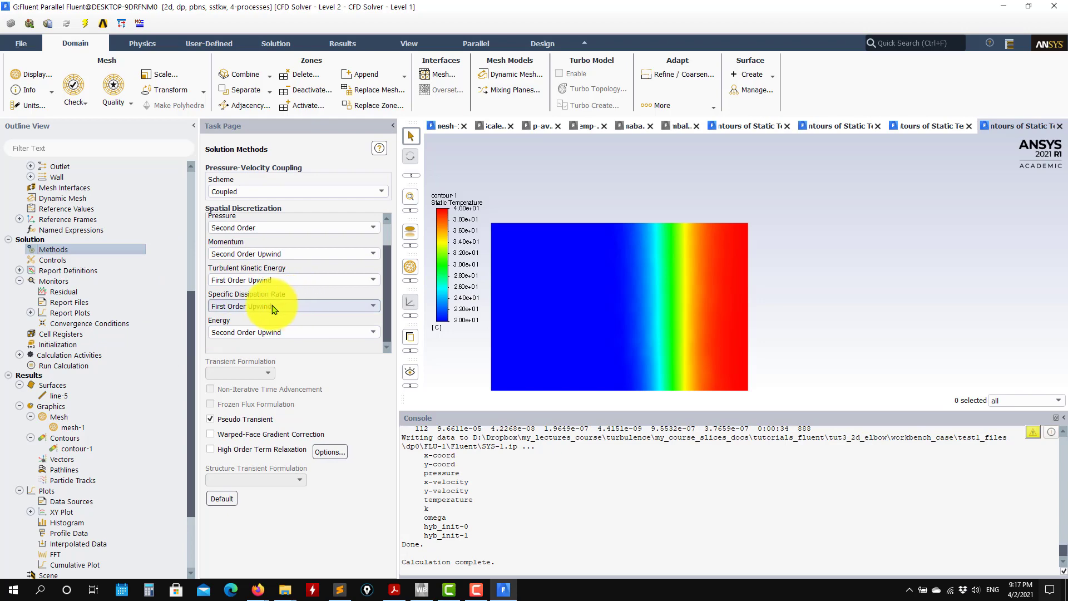
scroll(187, 402, "down", 3)
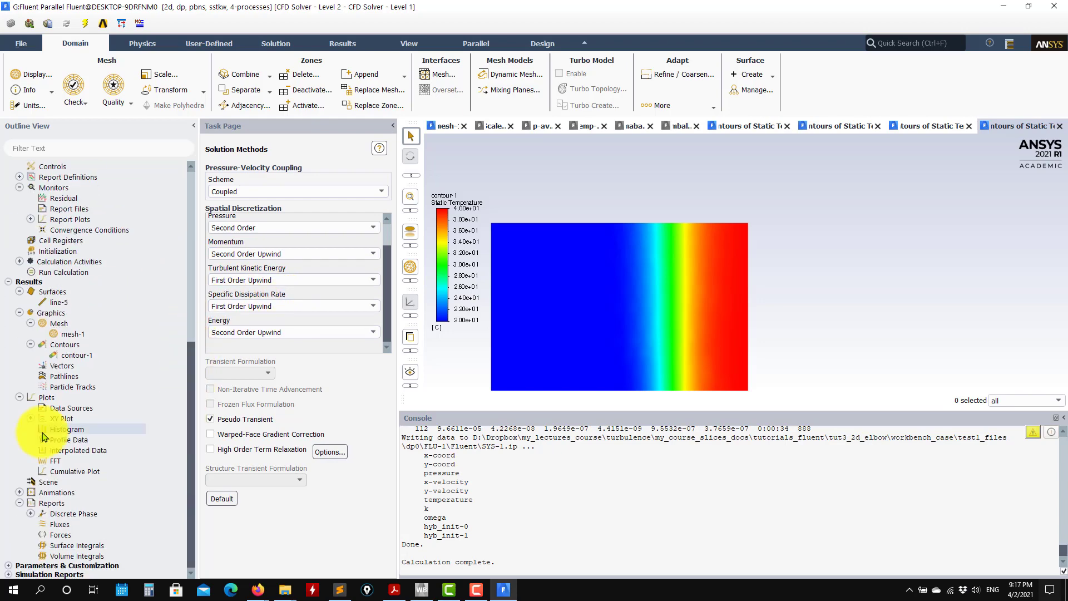
Switch to the case presentation PDF in Acrobat Reader and examine the qualitative and quantitative results slides, including the u+ vs. y+ plot.
left_click(394, 589)
scroll(501, 400, "down", 1)
scroll(502, 400, "down", 4)
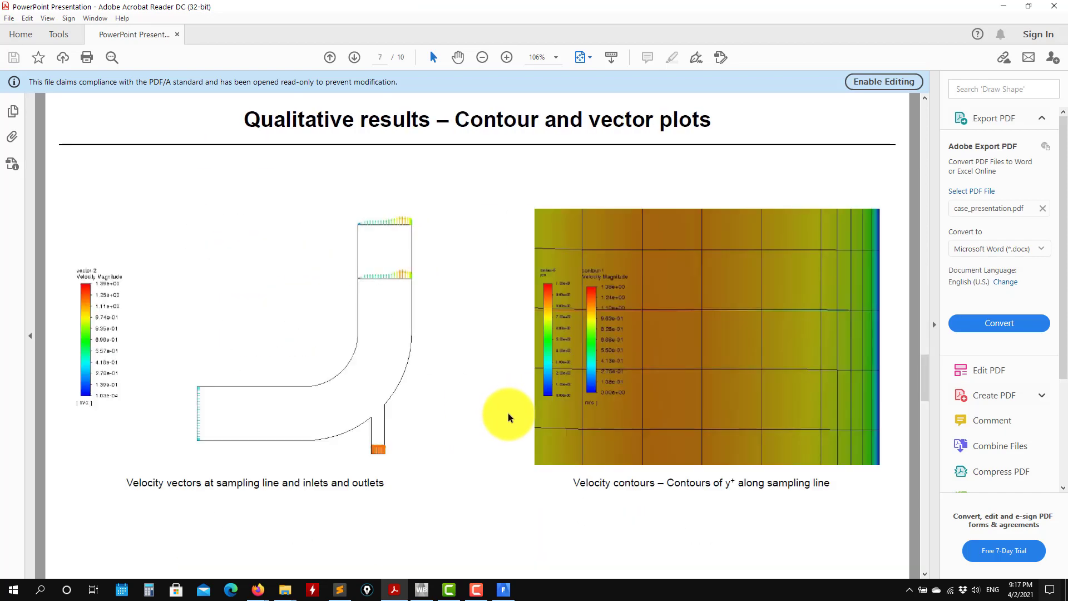
scroll(370, 436, "up", 2)
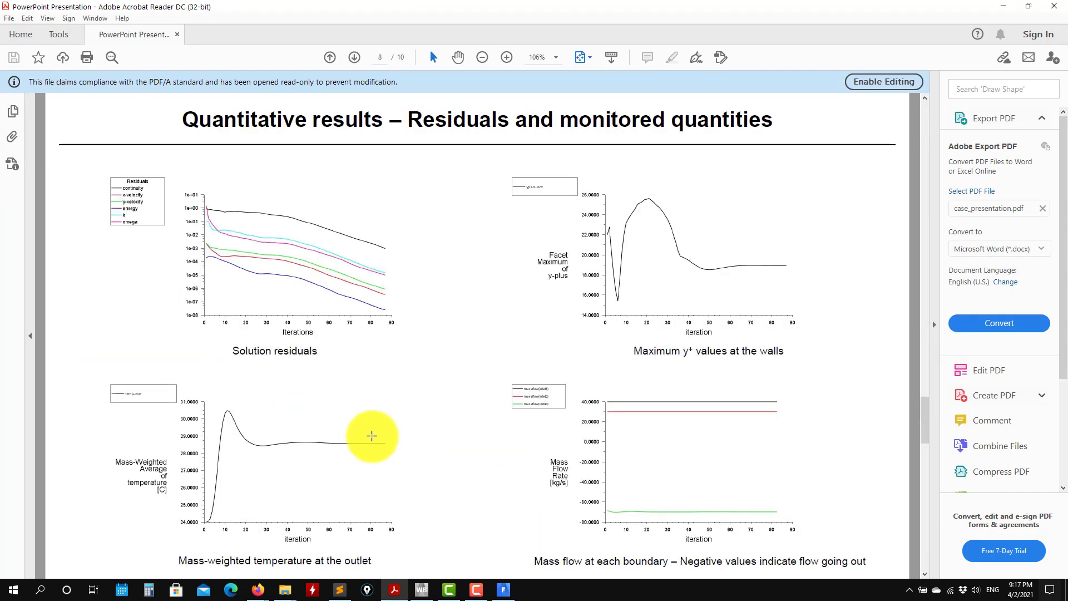
scroll(385, 442, "down", 2)
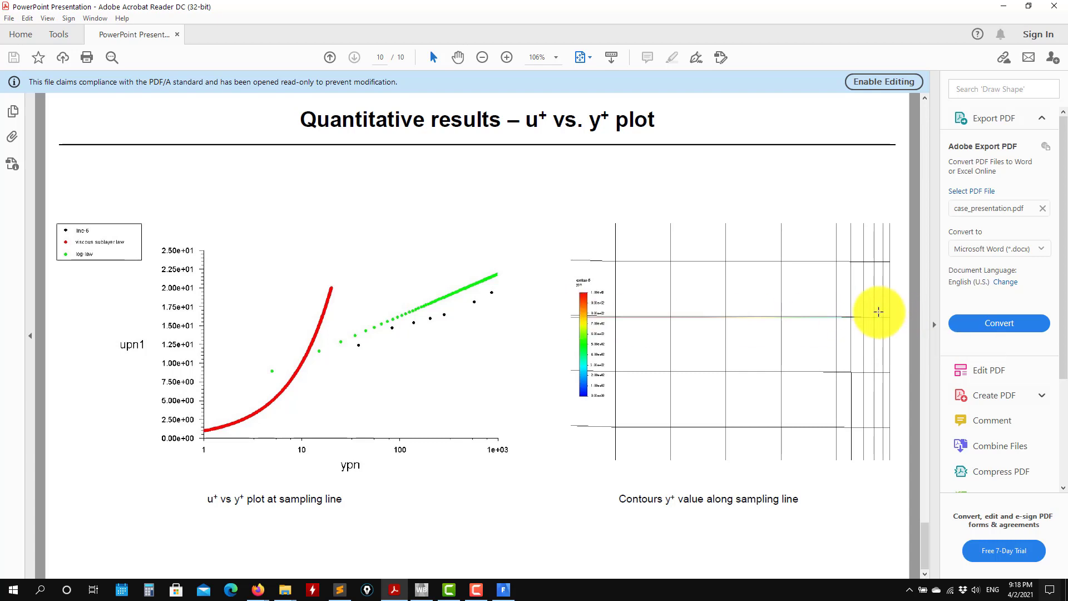
scroll(616, 326, "up", 2)
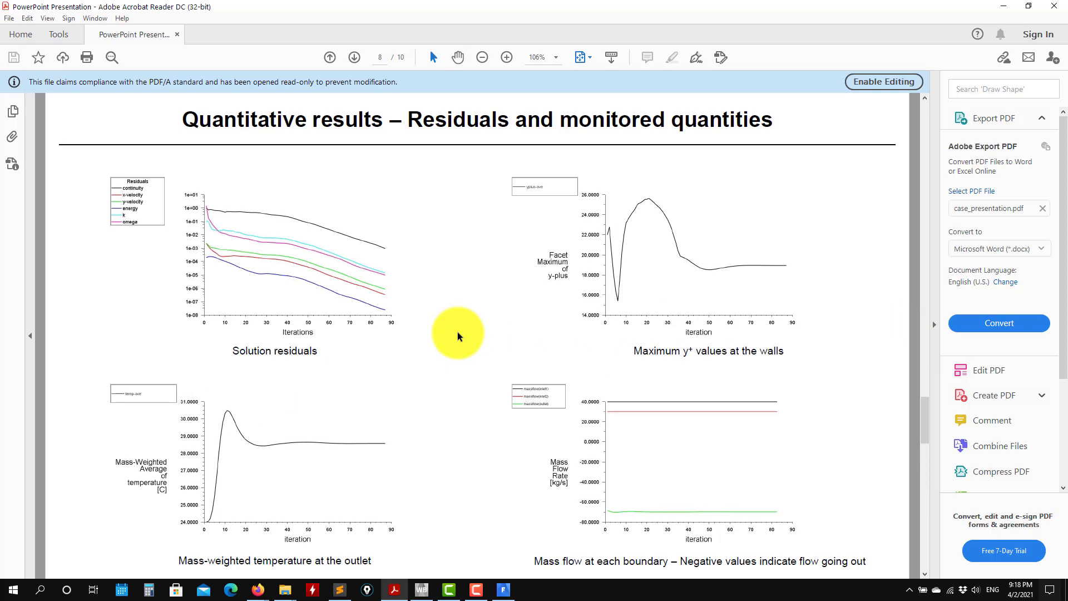
scroll(457, 334, "up", 1)
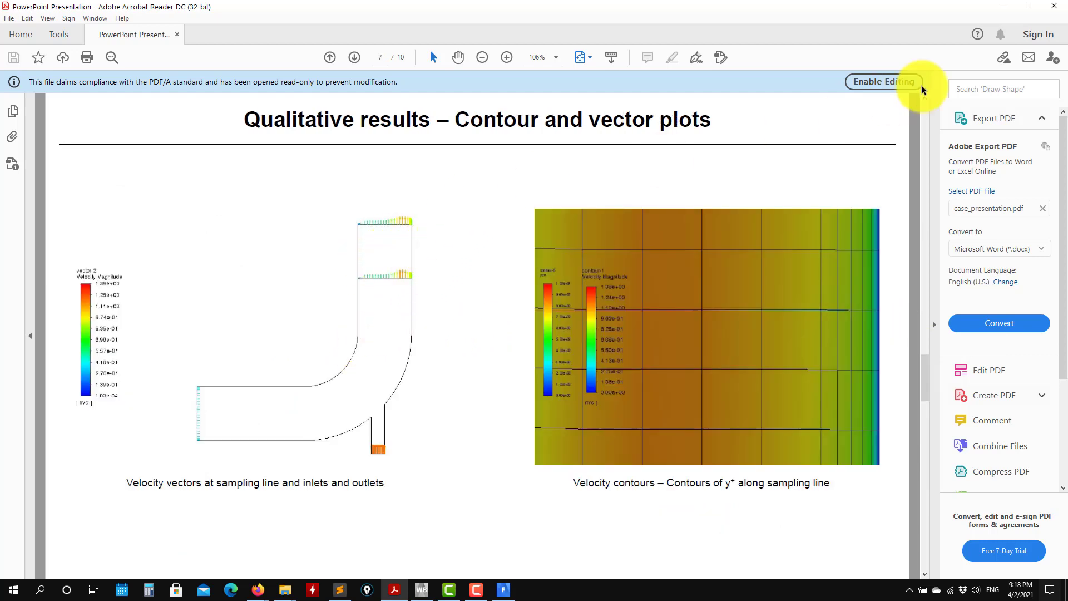
left_click(1004, 6)
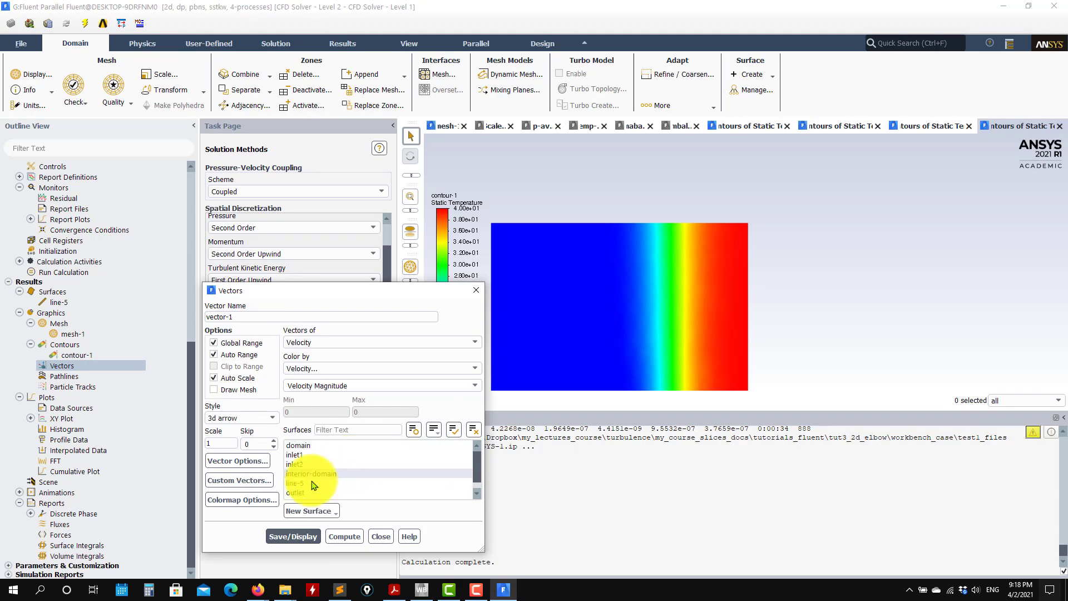
Create vector-1 with velocity vectors coloured by velocity magnitude on the line-5 and outlet surfaces, and display it.
scroll(312, 485, "down", 1)
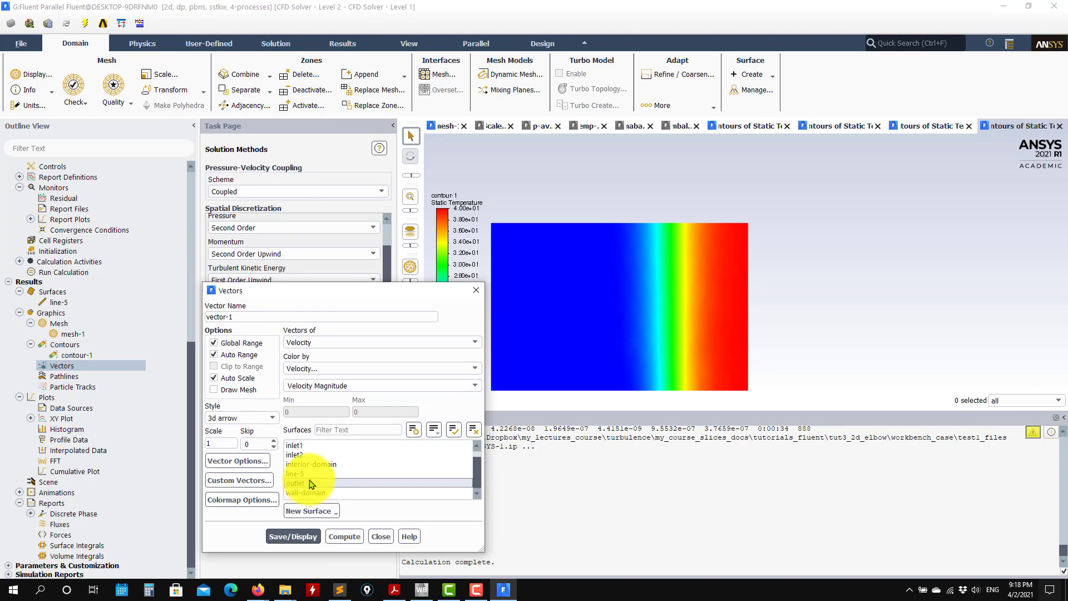
left_click(310, 482)
left_click(304, 476)
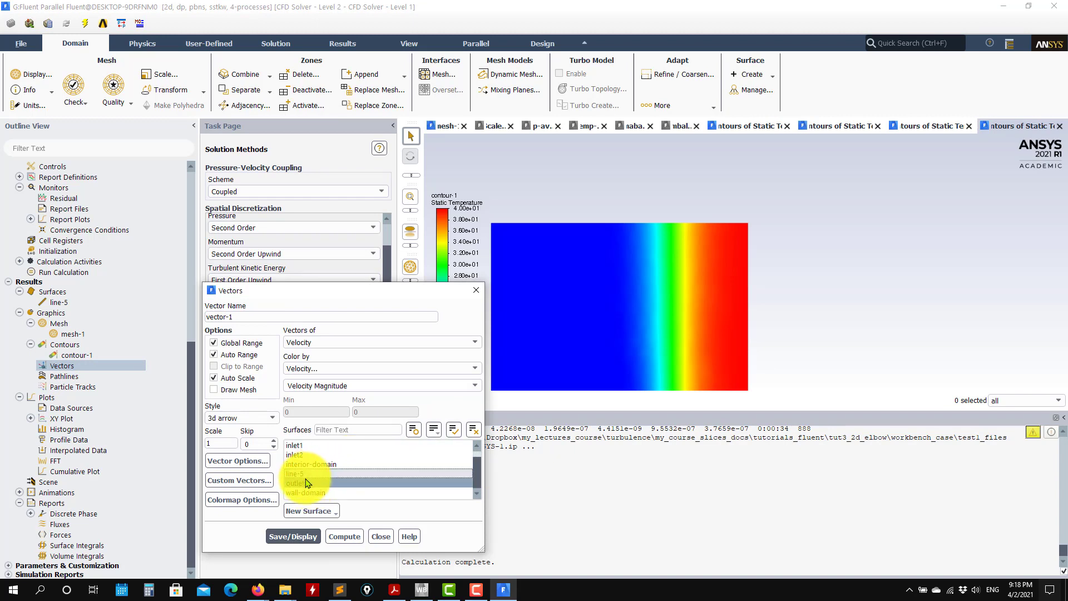
left_click(293, 537)
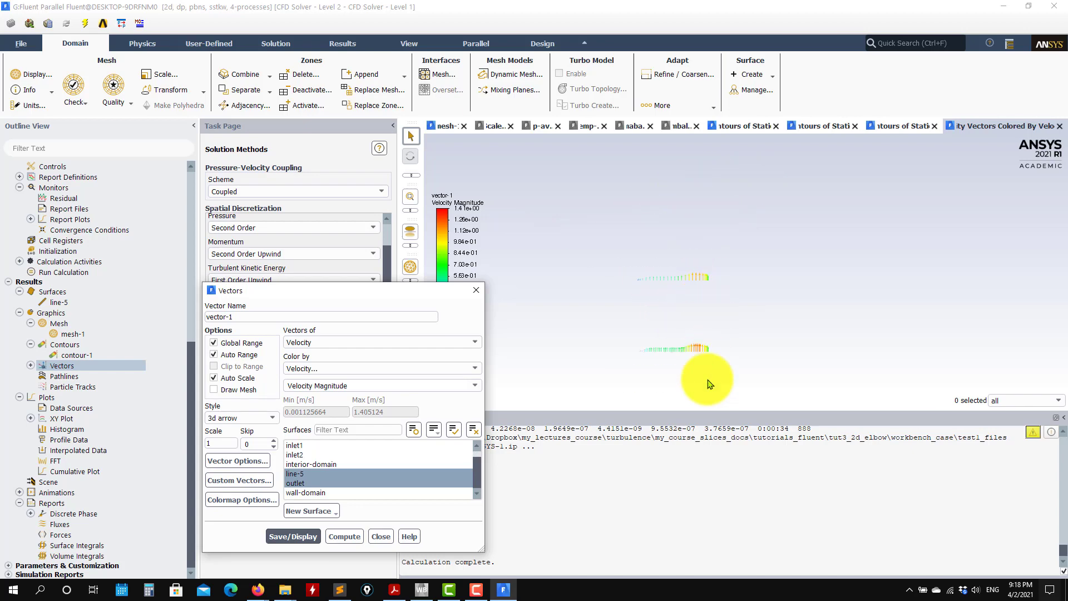
Clear the surface selection and display vector-1 throughout the elbow, thinning the arrows with a skip of 5.
left_click(472, 430)
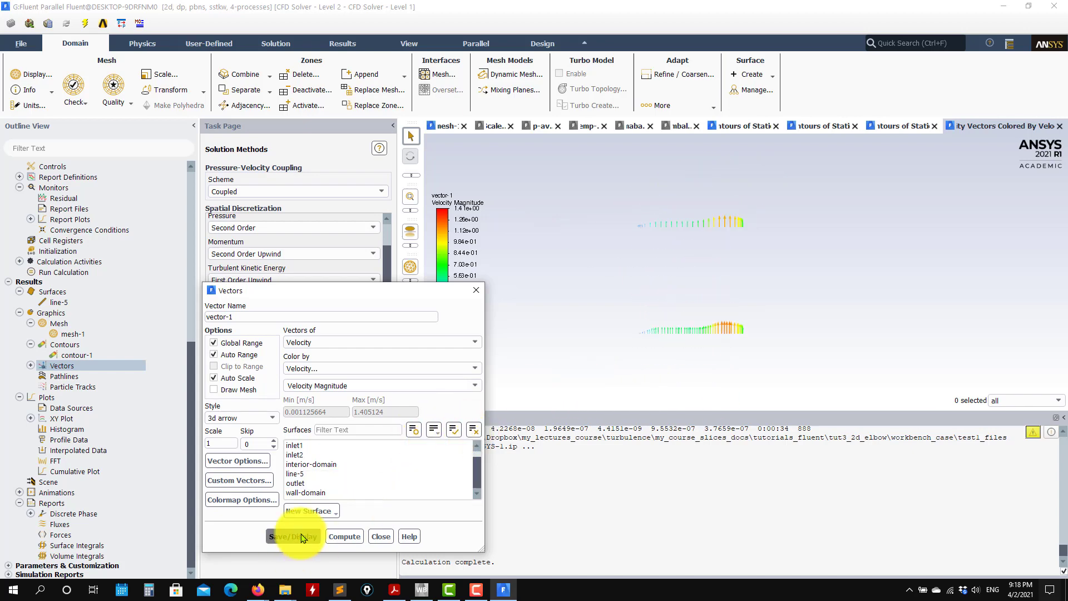
left_click(294, 536)
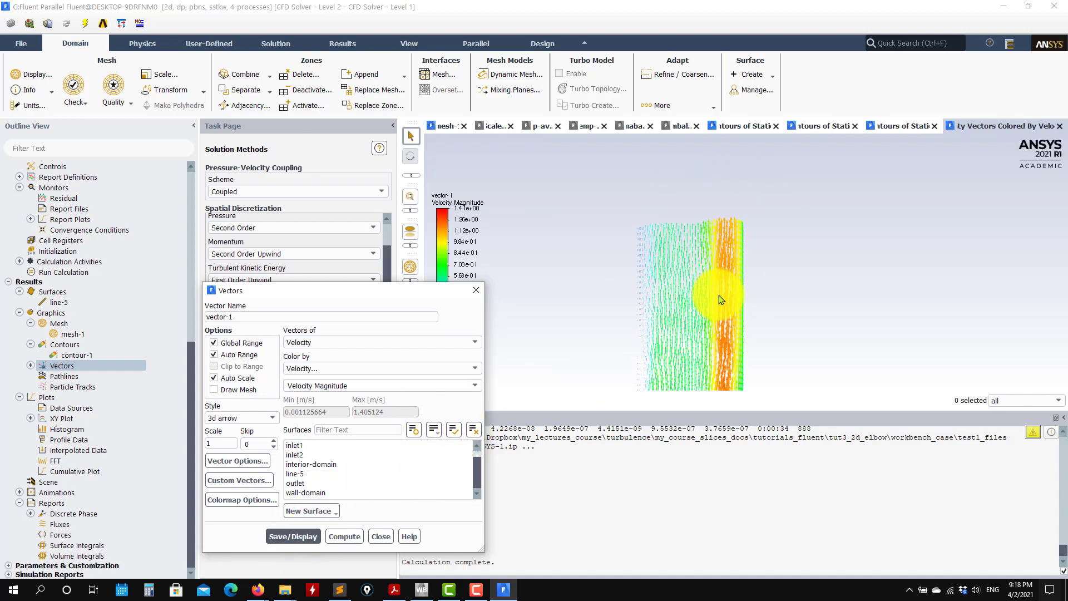
scroll(720, 299, "up", 5)
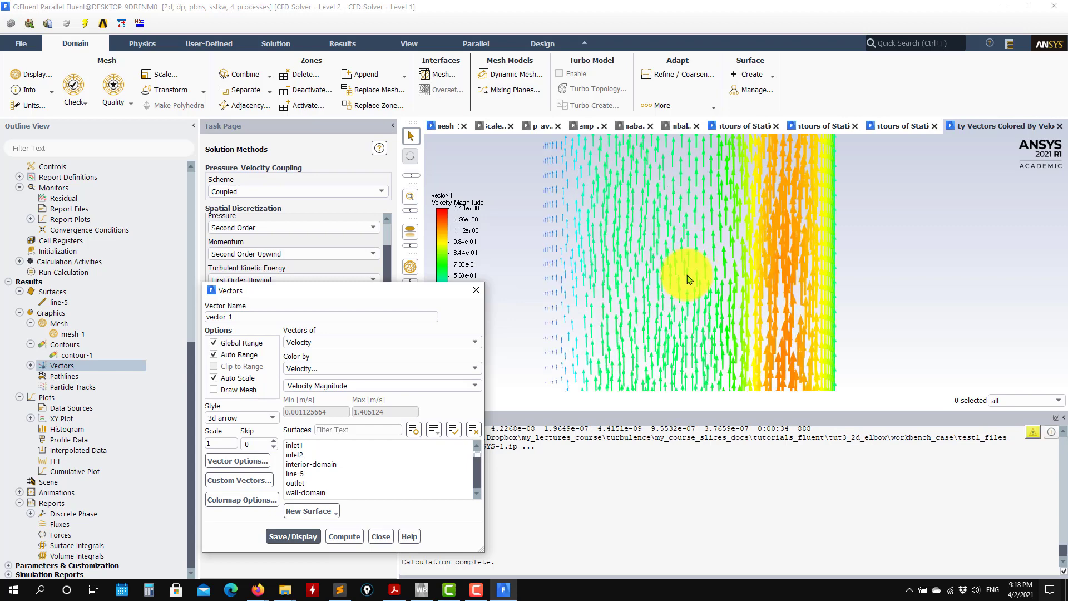
scroll(652, 247, "down", 5)
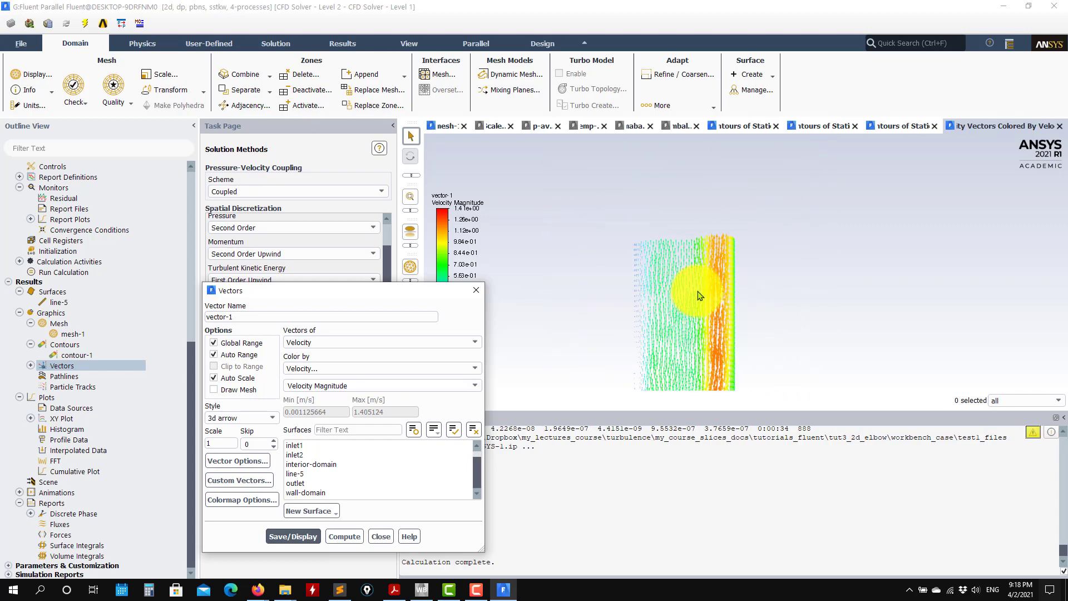
scroll(700, 296, "down", 4)
scroll(700, 366, "up", 5)
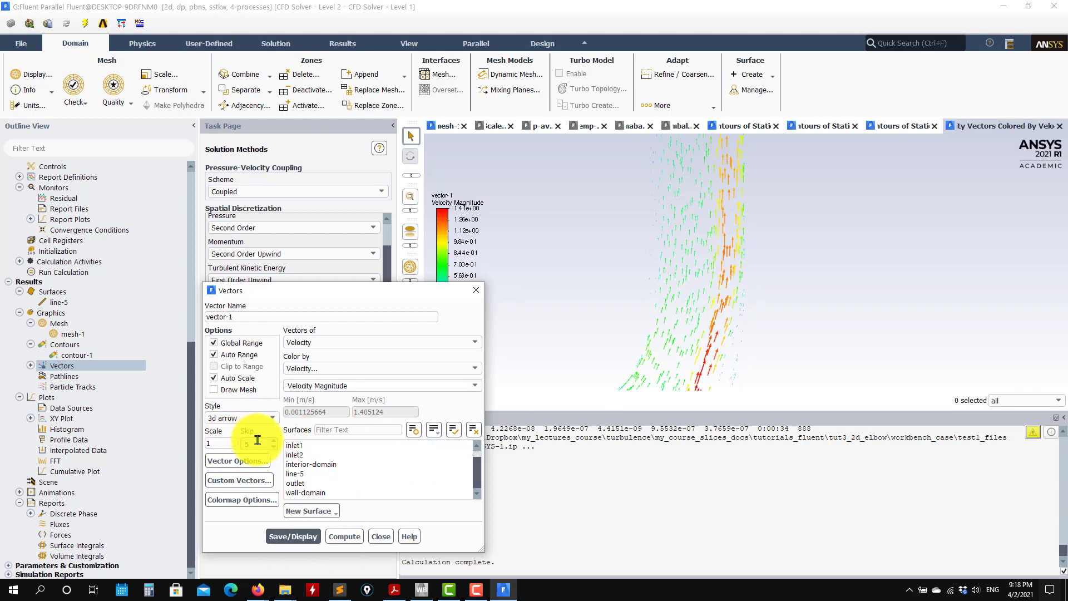
Display vector-1 only on line-5 with a skip of 0, inspect the velocity profile up close, and close the vector settings.
left_click(325, 475)
left_click(296, 536)
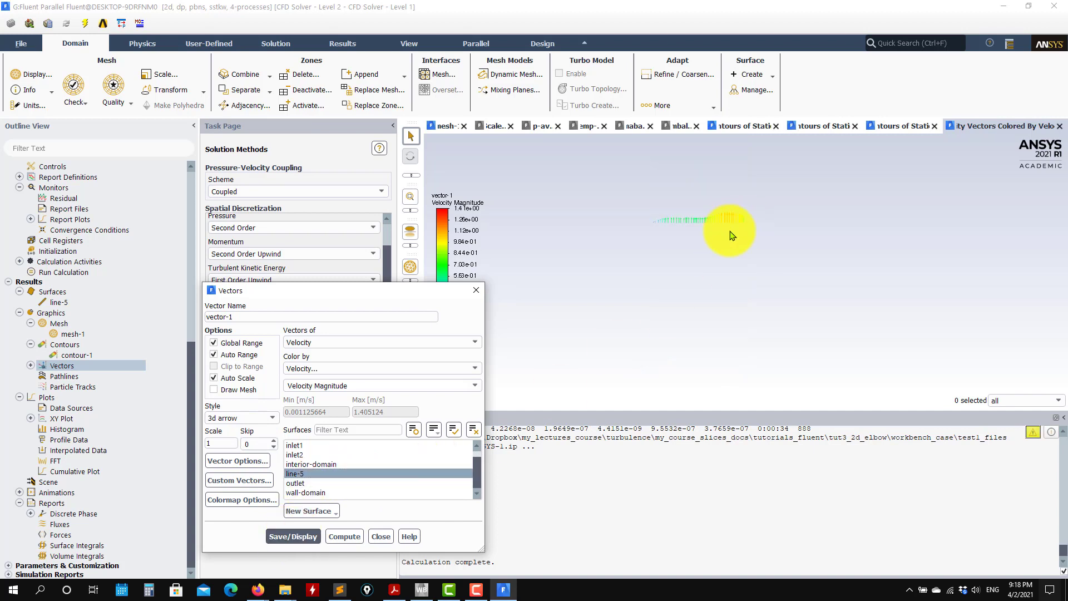
scroll(893, 248, "up", 2)
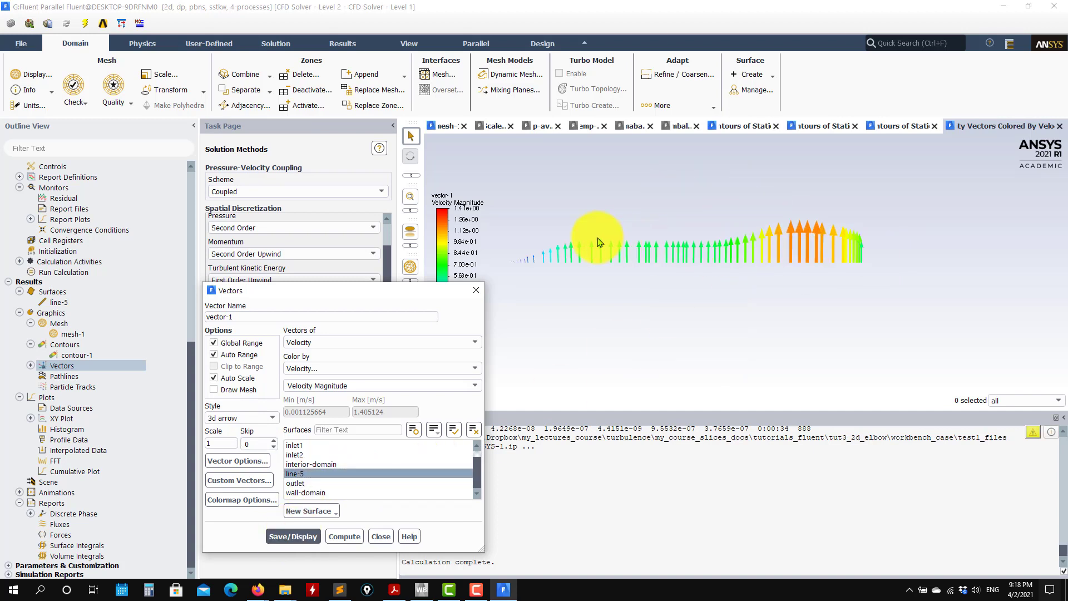
scroll(879, 260, "up", 1)
scroll(799, 262, "down", 2)
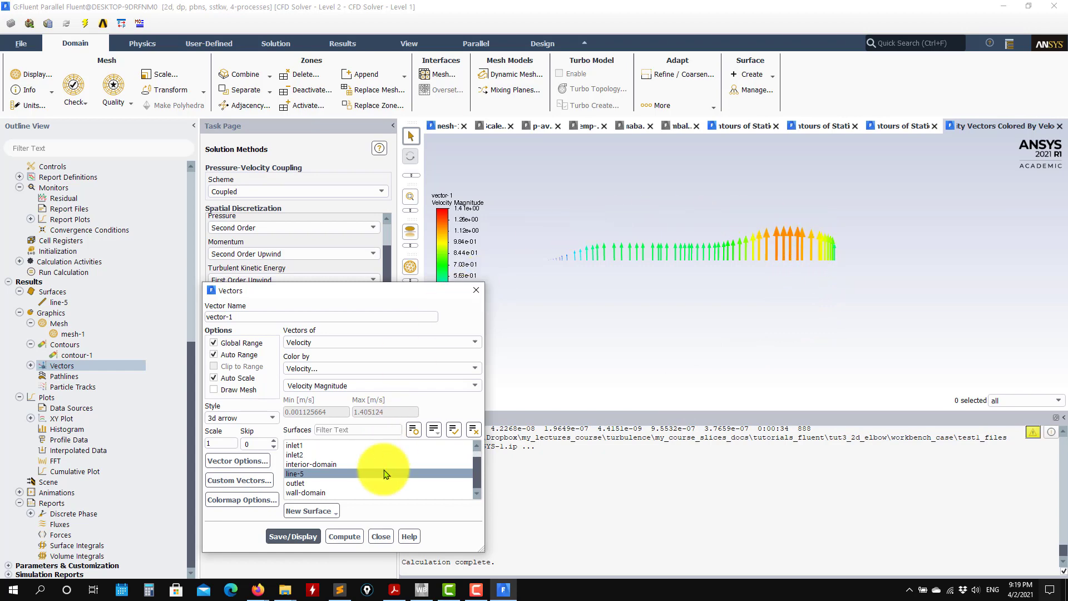
left_click(382, 538)
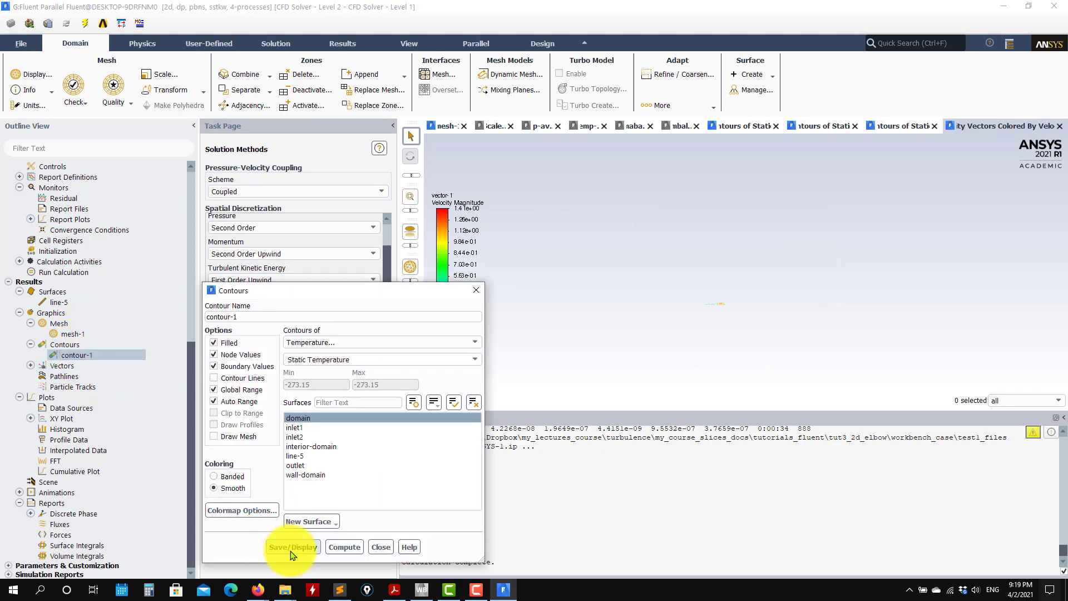
Redisplay contour-1, change its variable to Velocity Magnitude on the domain, and inspect the velocity contours around the elbow's junction.
left_click(293, 547)
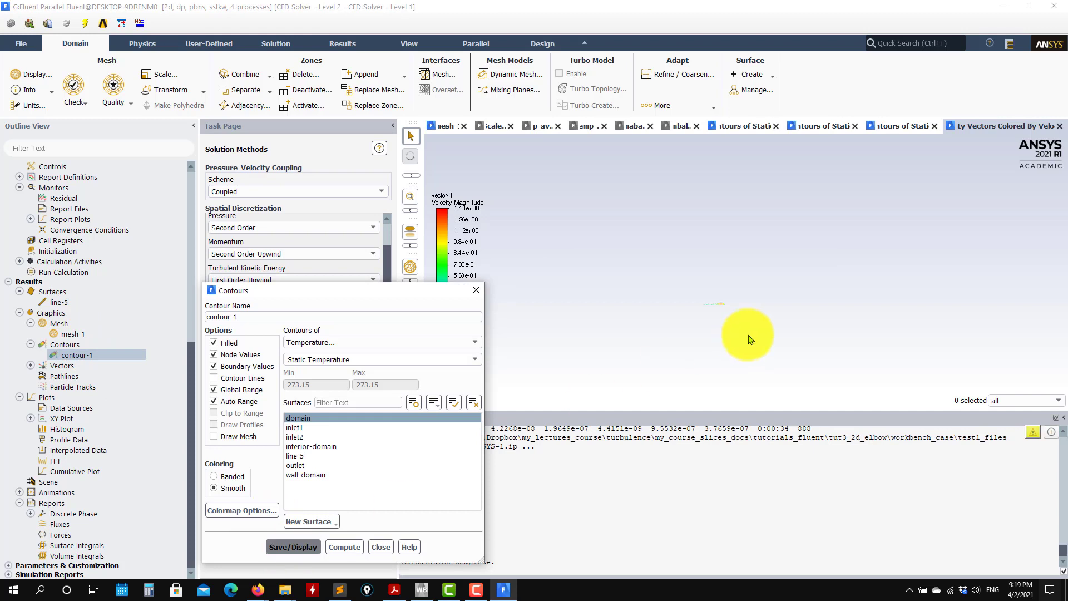
left_click(475, 342)
left_click(317, 370)
left_click(303, 548)
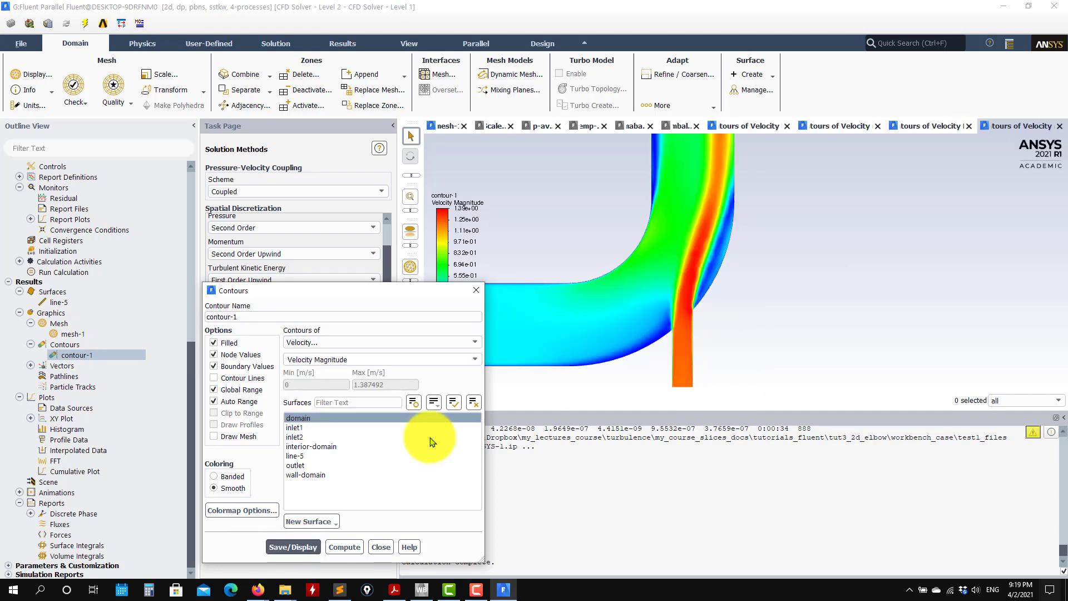
scroll(598, 350, "up", 3)
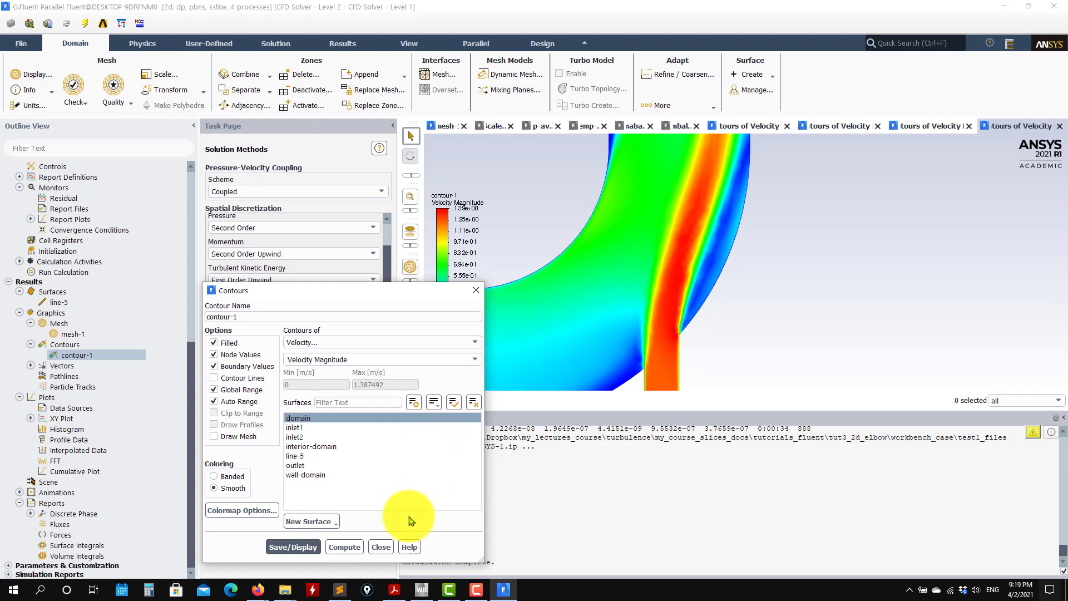
Overlay the mesh on the contour-1 velocity magnitude plot and inspect the mesh resolution around the elbow and its junction.
left_click(213, 436)
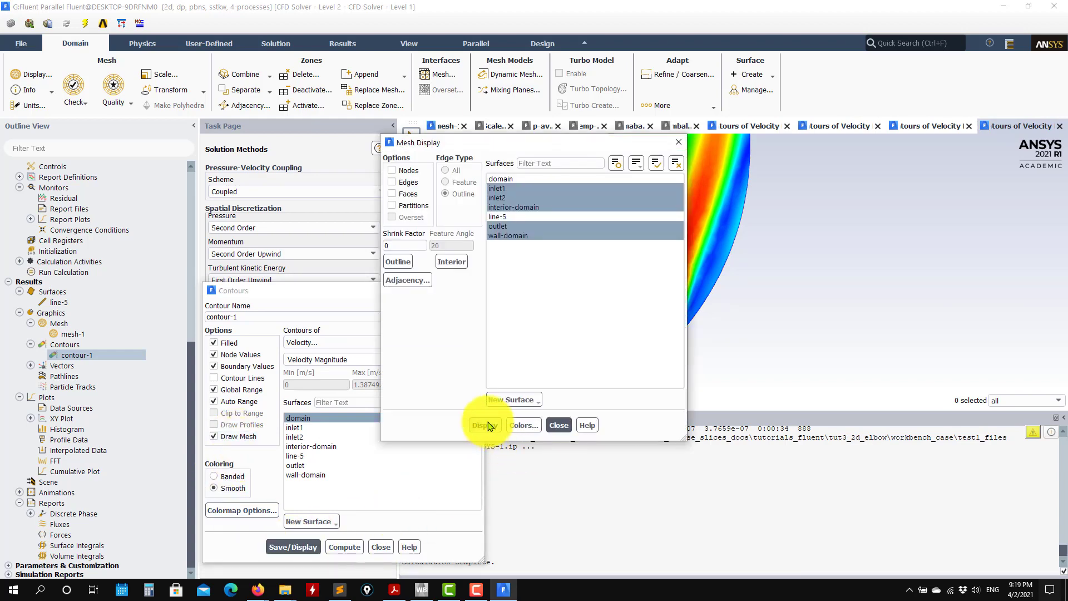
left_click(559, 425)
left_click(293, 547)
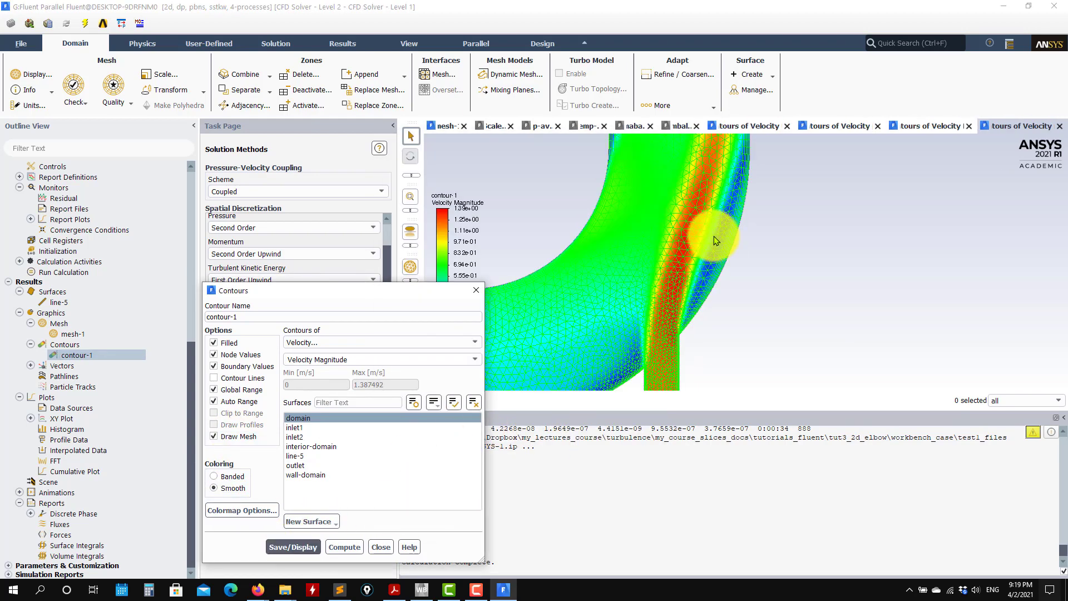
scroll(714, 236, "up", 1)
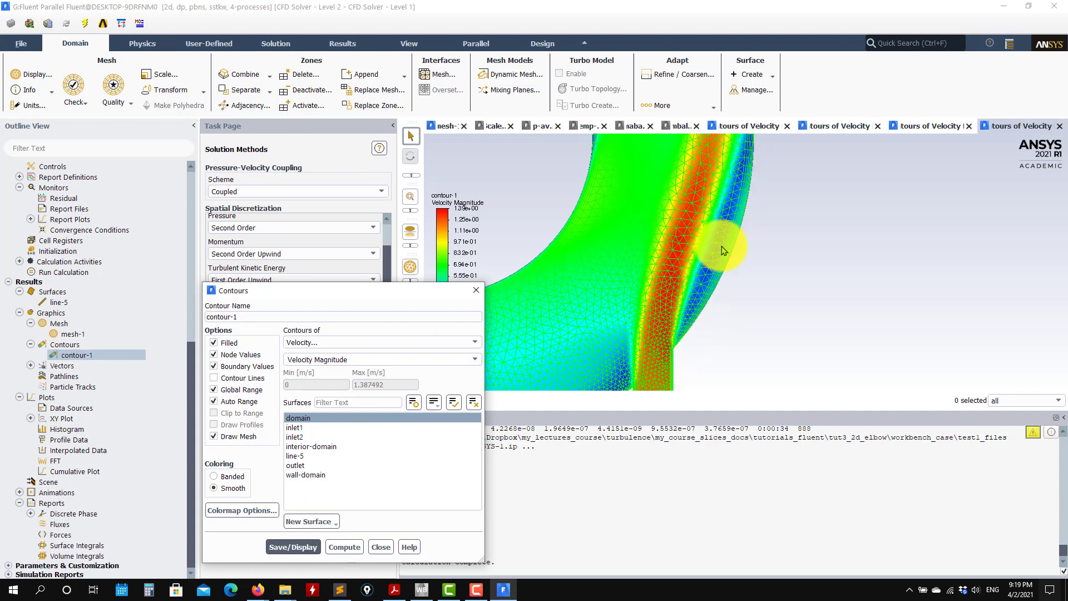
scroll(714, 232, "down", 6)
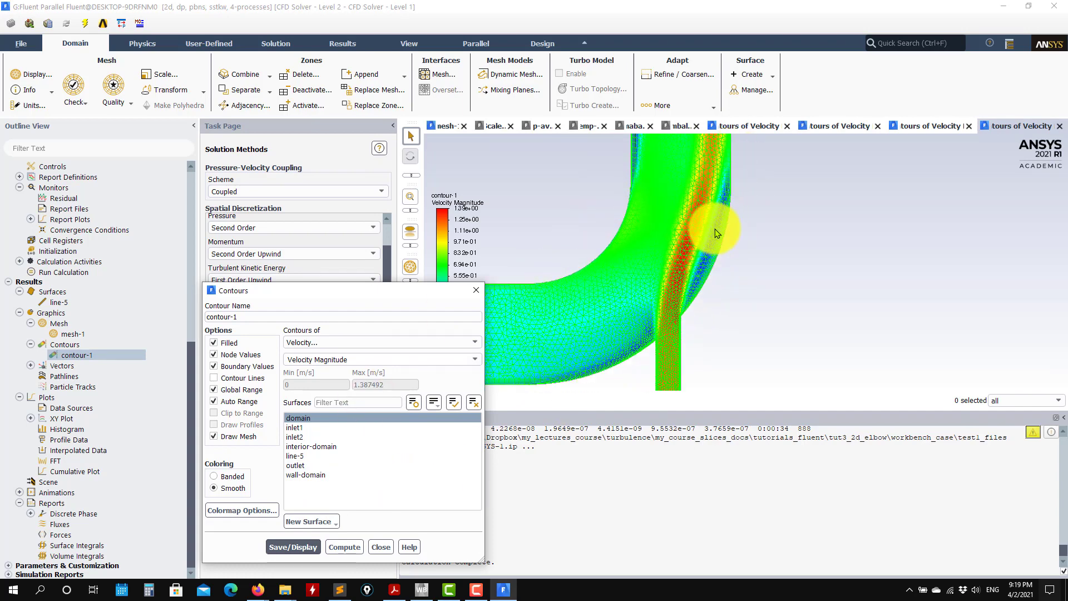
scroll(675, 169, "up", 9)
scroll(679, 238, "down", 5)
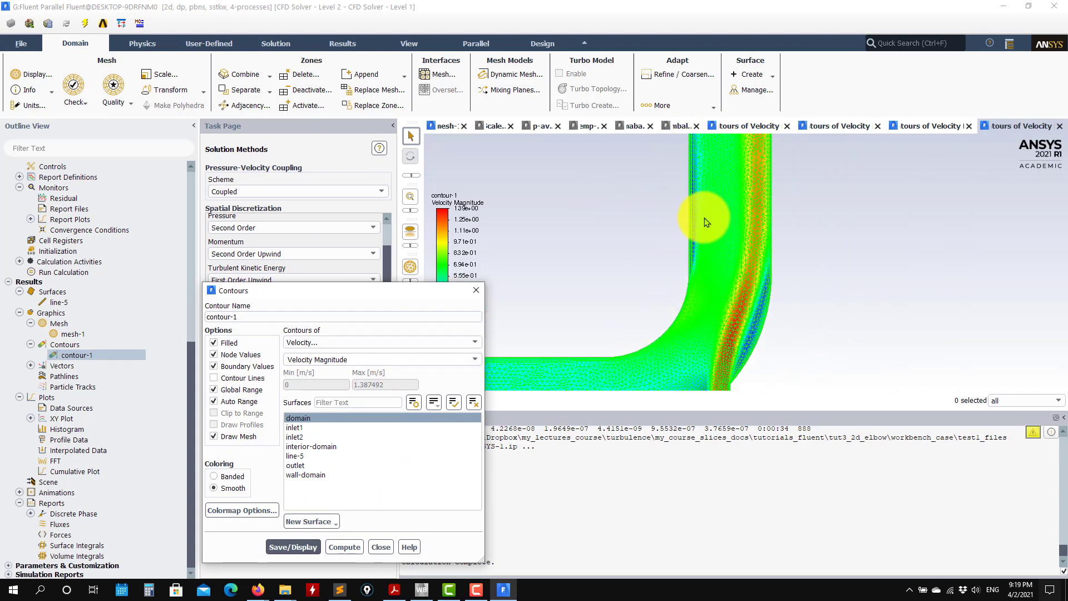
scroll(724, 329, "up", 4)
scroll(707, 356, "up", 2)
scroll(718, 317, "down", 6)
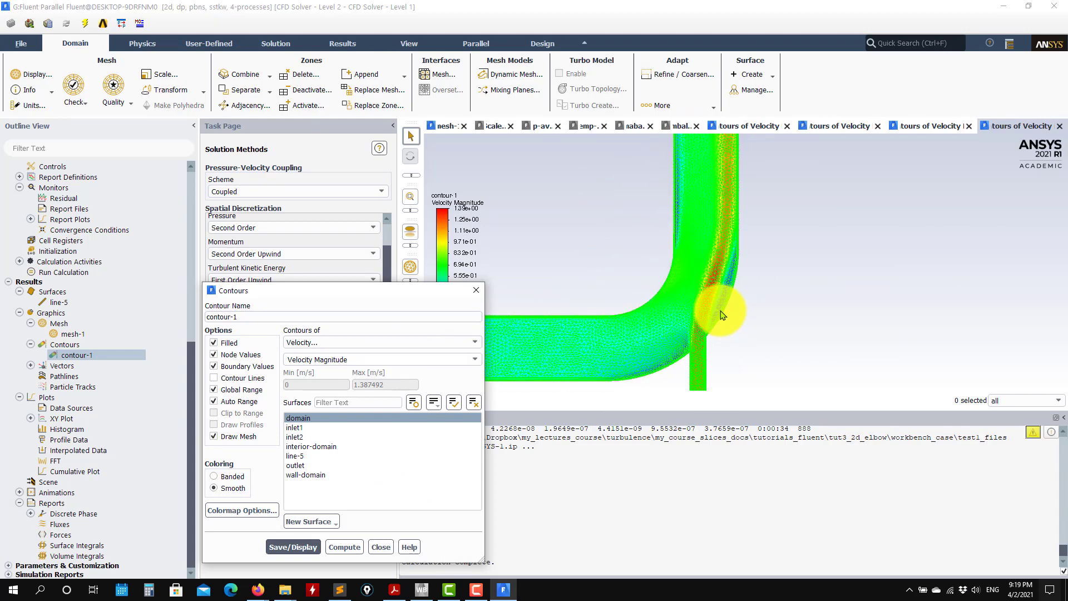
Redisplay contour-1 without the mesh overlay, close its settings, and review the scaled residuals and average y-plus plots.
left_click(214, 437)
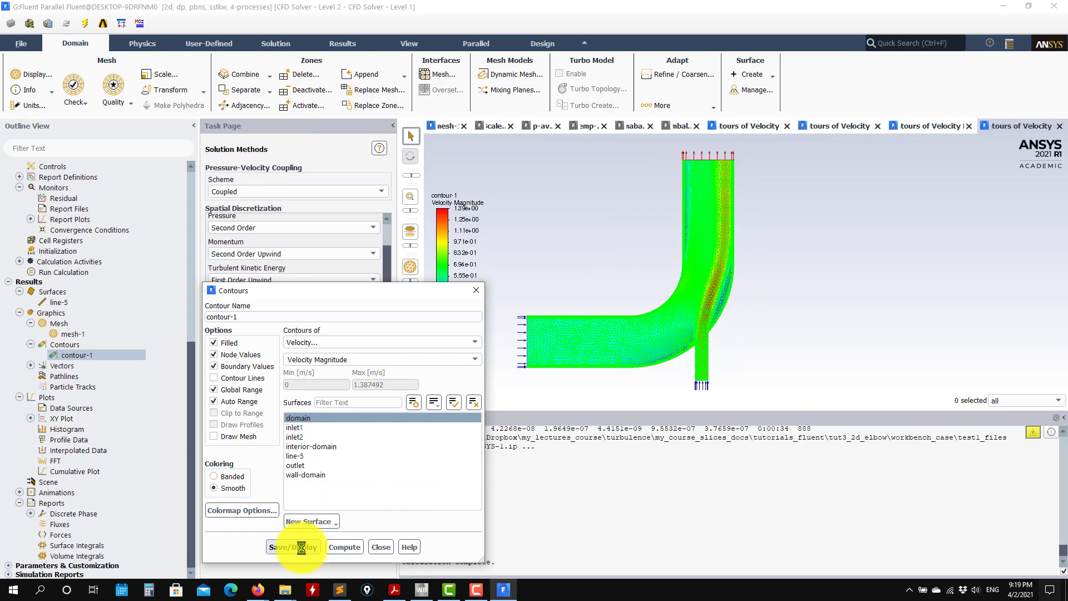
left_click(380, 546)
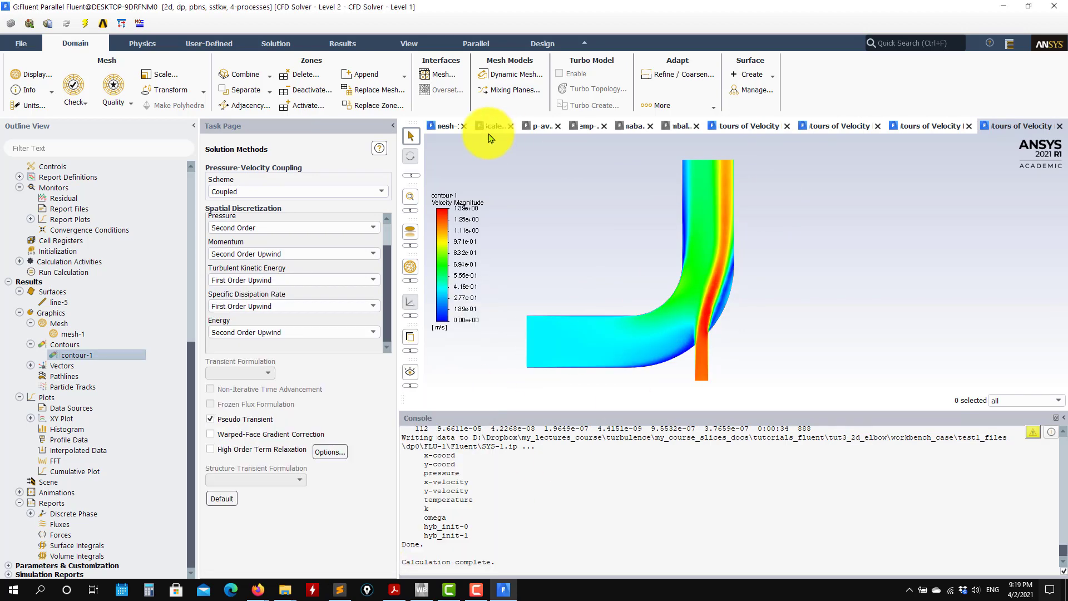
left_click(490, 126)
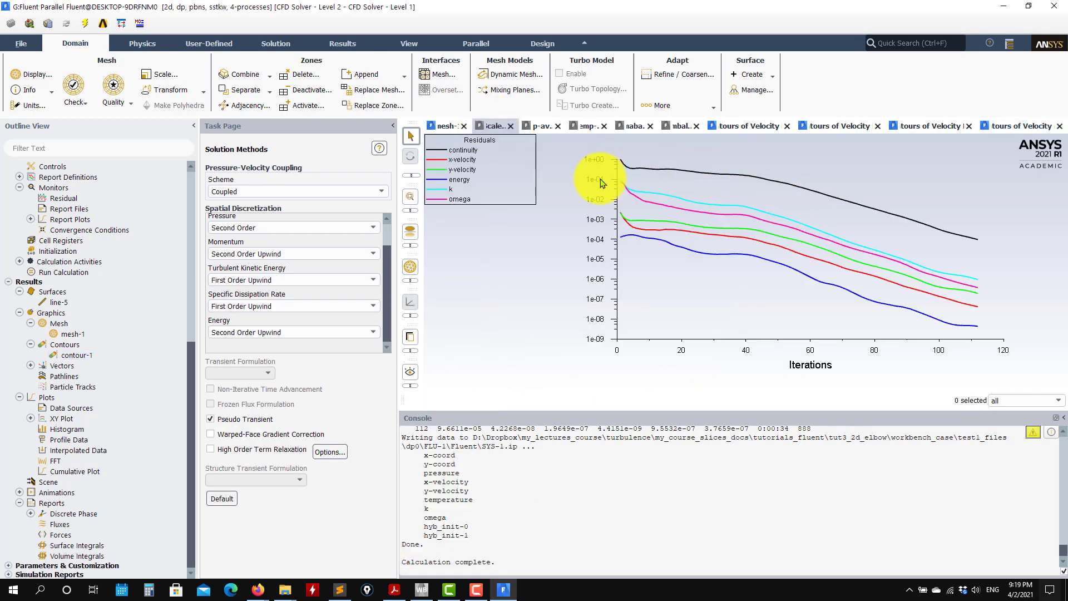
left_click(541, 127)
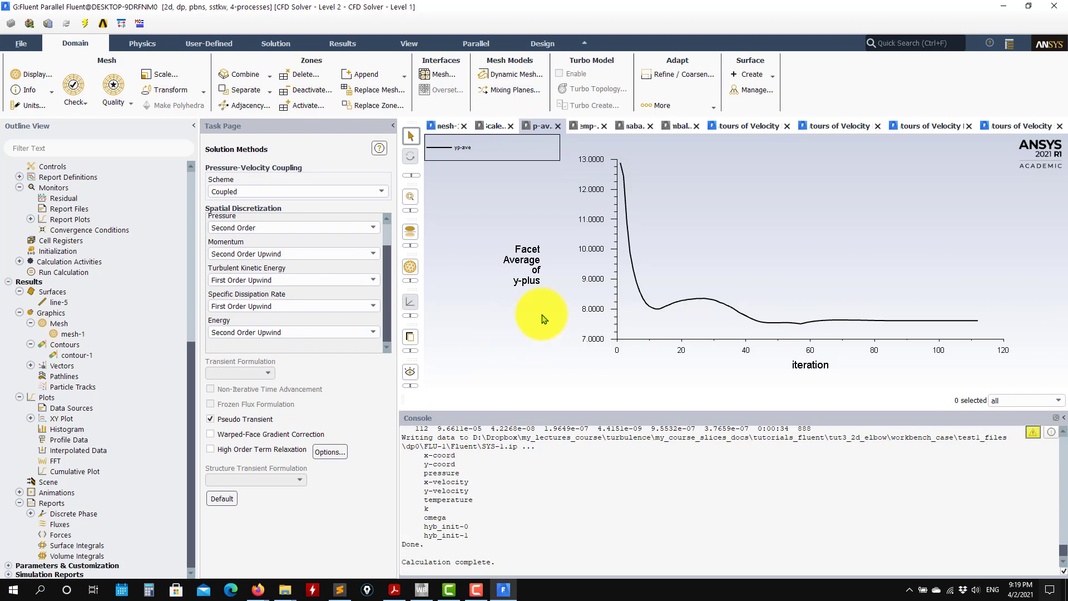
Quit Fluent and return to the test1 project in Workbench.
left_click(1054, 6)
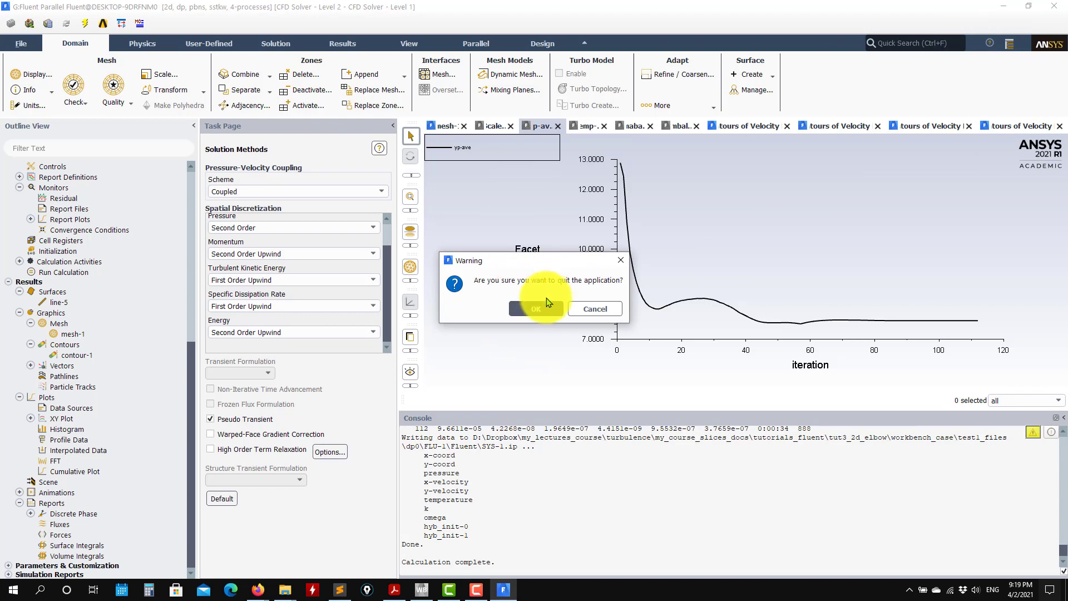
left_click(542, 307)
left_click(296, 372)
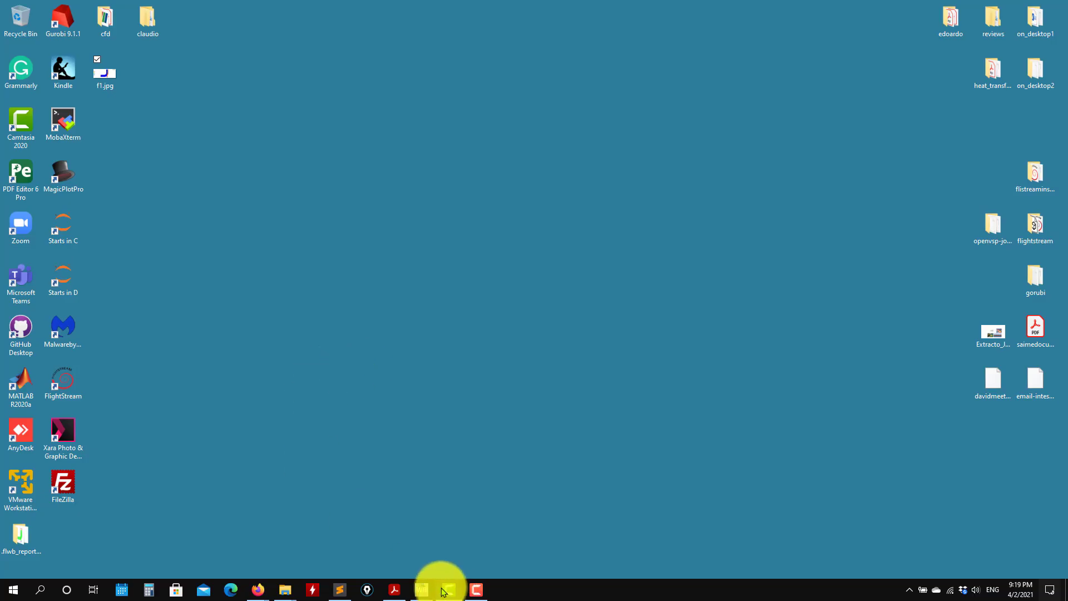
left_click(423, 589)
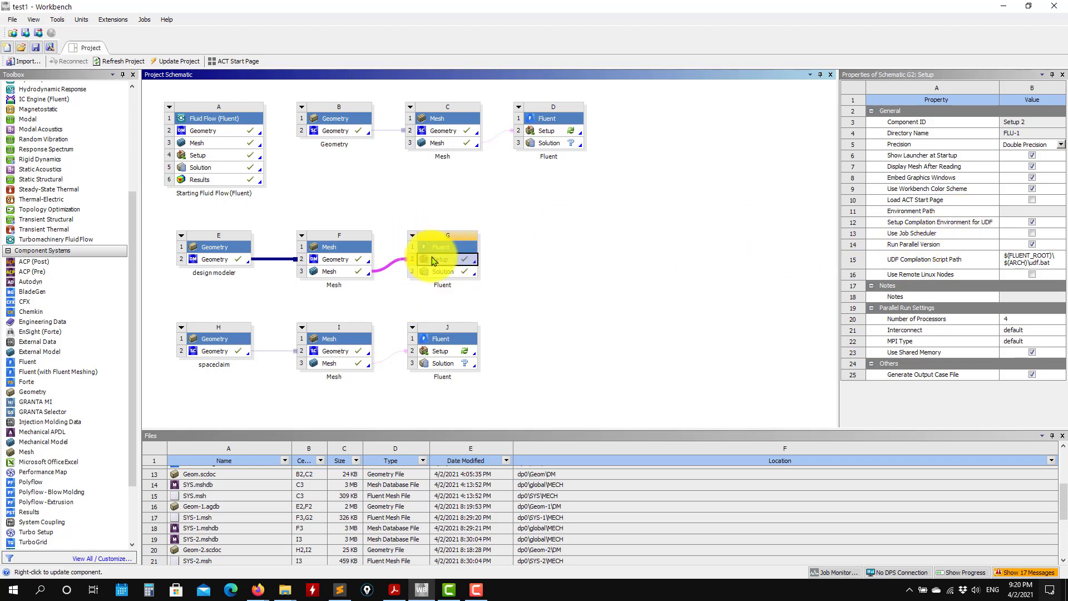
Check the directory name of mesh system F and locate its SYS-1.msh file under test1_files, dp0, SYS-1, MECH in File Explorer.
left_click(325, 272)
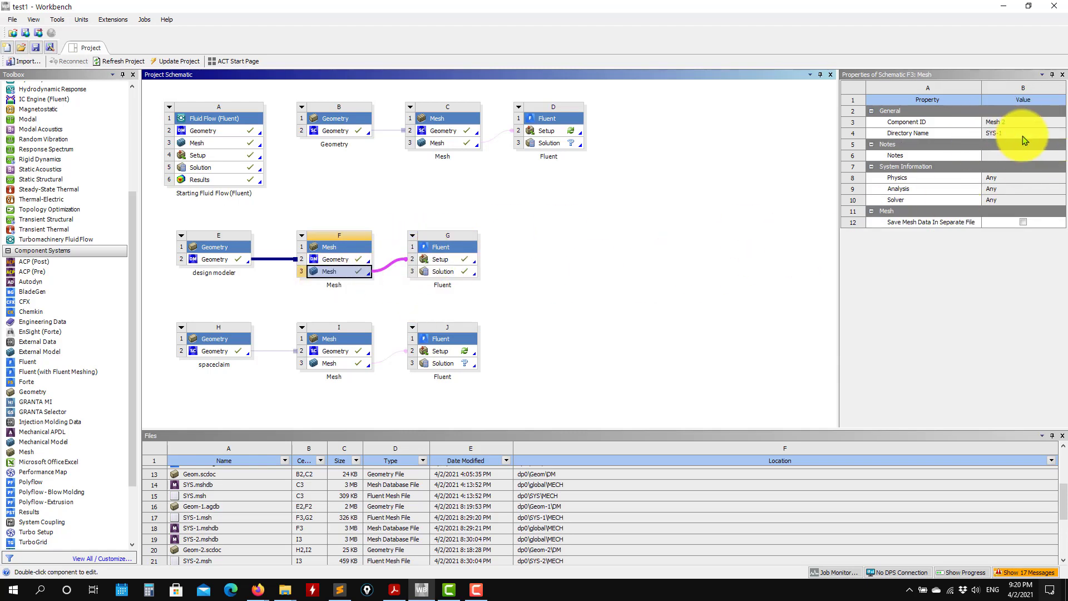
left_click(285, 592)
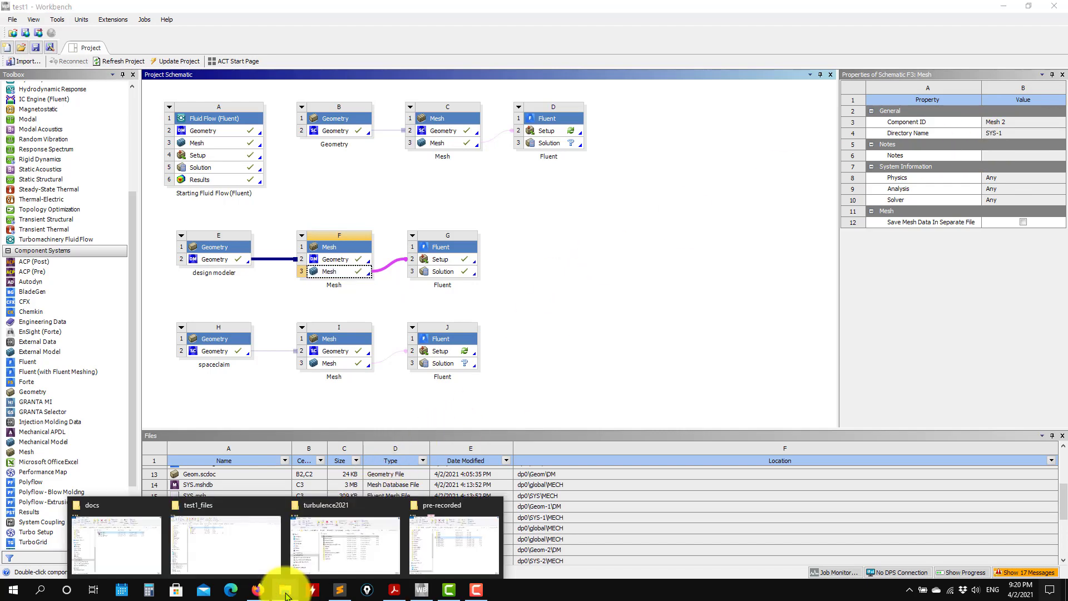
left_click(262, 554)
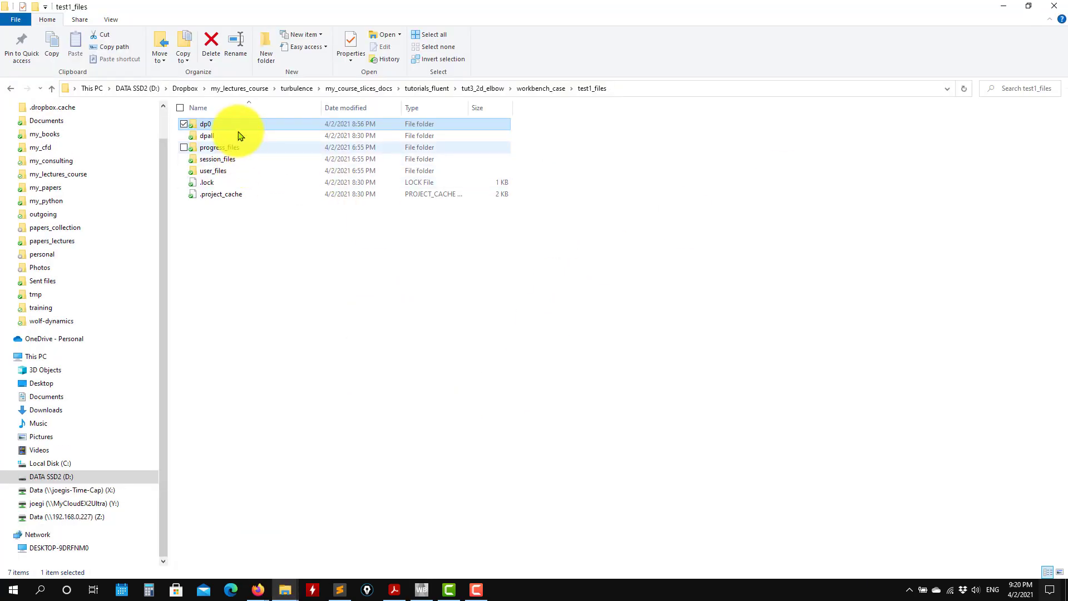
double_click(233, 125)
double_click(230, 196)
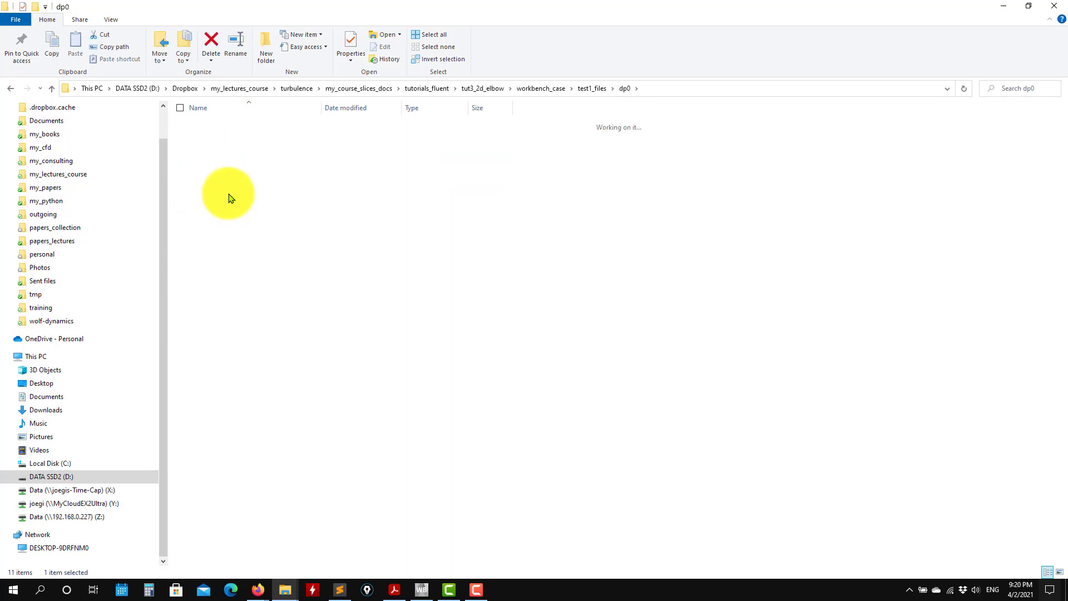
double_click(216, 125)
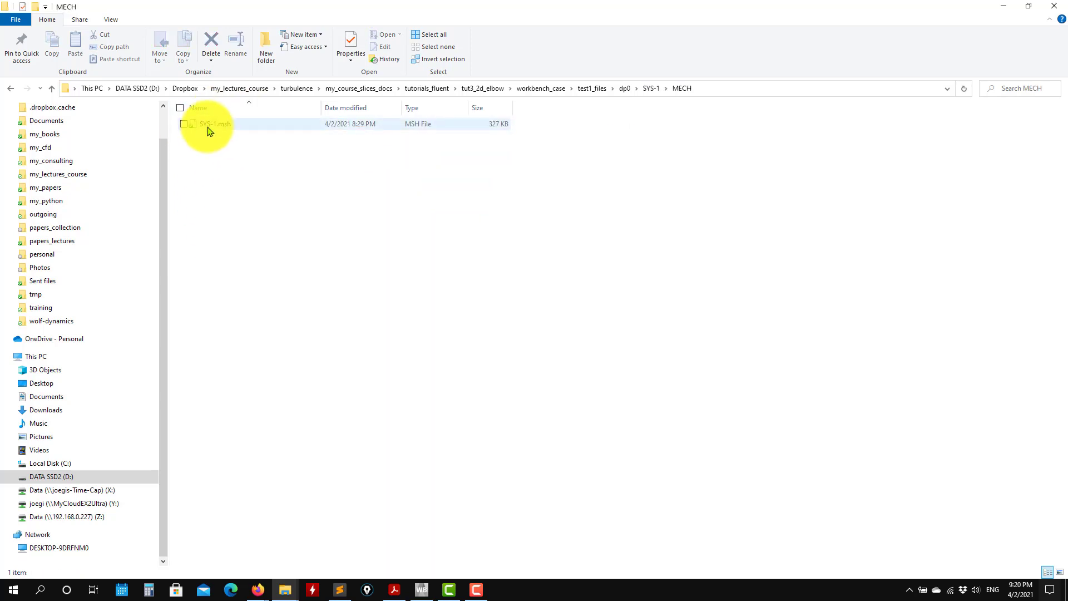
left_click(1005, 8)
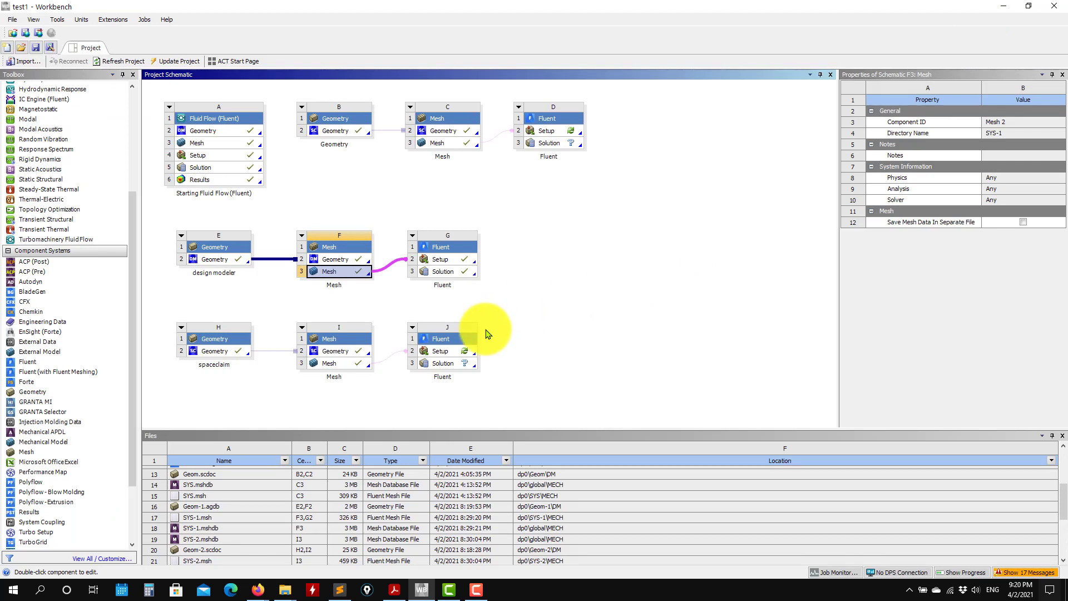
Switch to Firefox and view the 2D elbow tutorial's video links and supporting material, minimizing the browser when done.
left_click(258, 590)
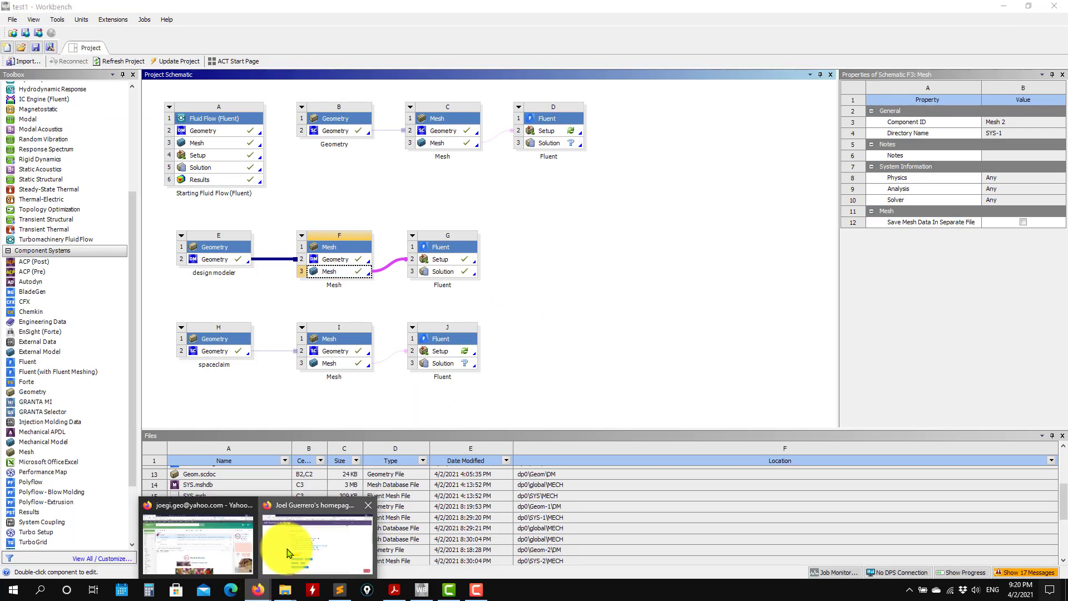
left_click(288, 553)
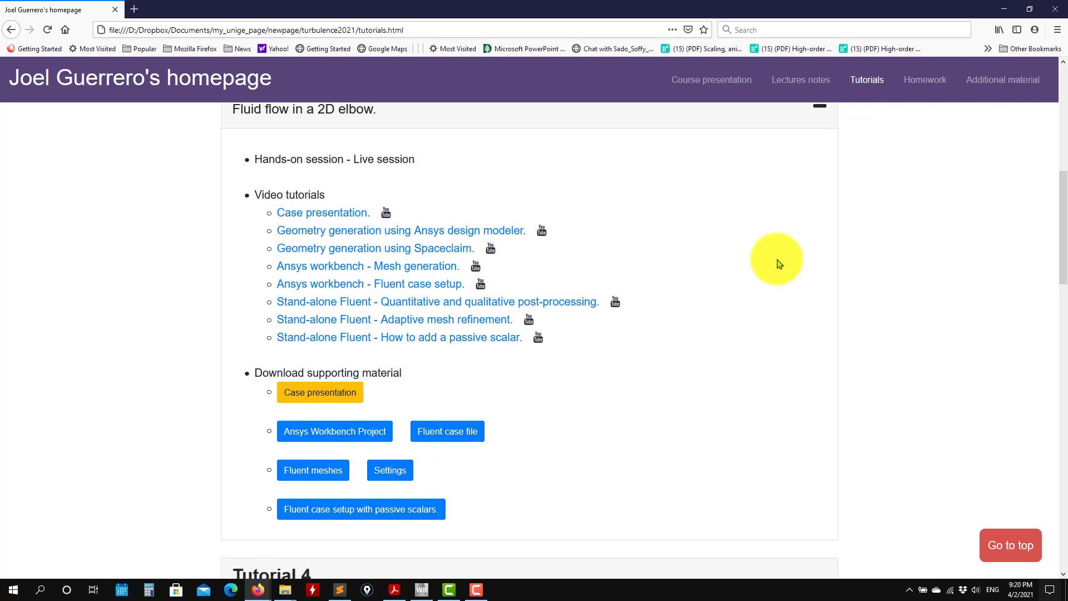
left_click(1000, 10)
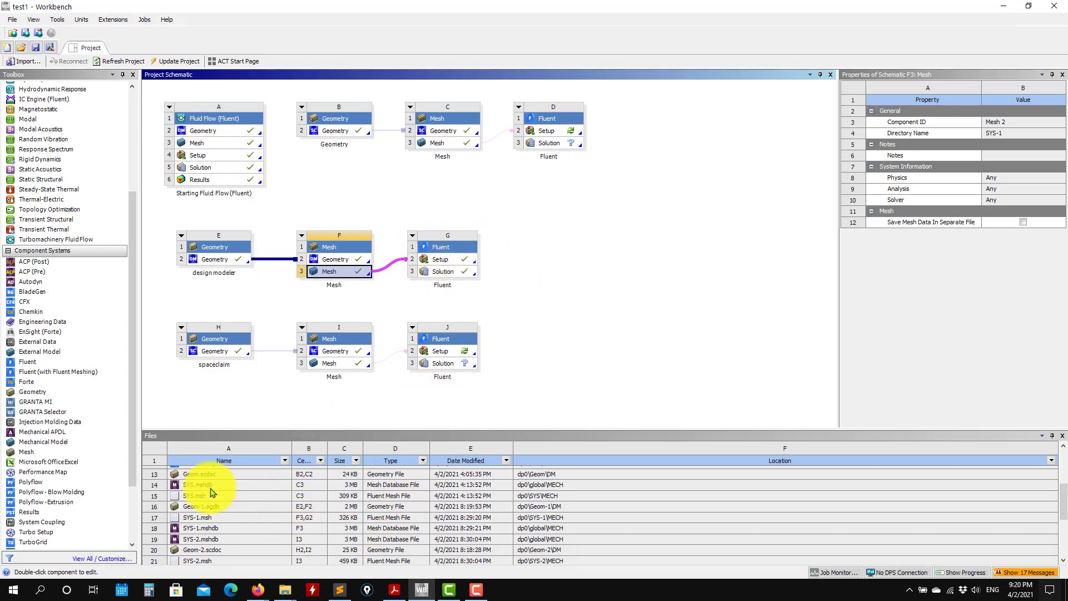
Find SYS-1.set in the Workbench project files, open its containing folder to view the Fluent files, and minimize that folder window.
scroll(209, 489, "down", 4)
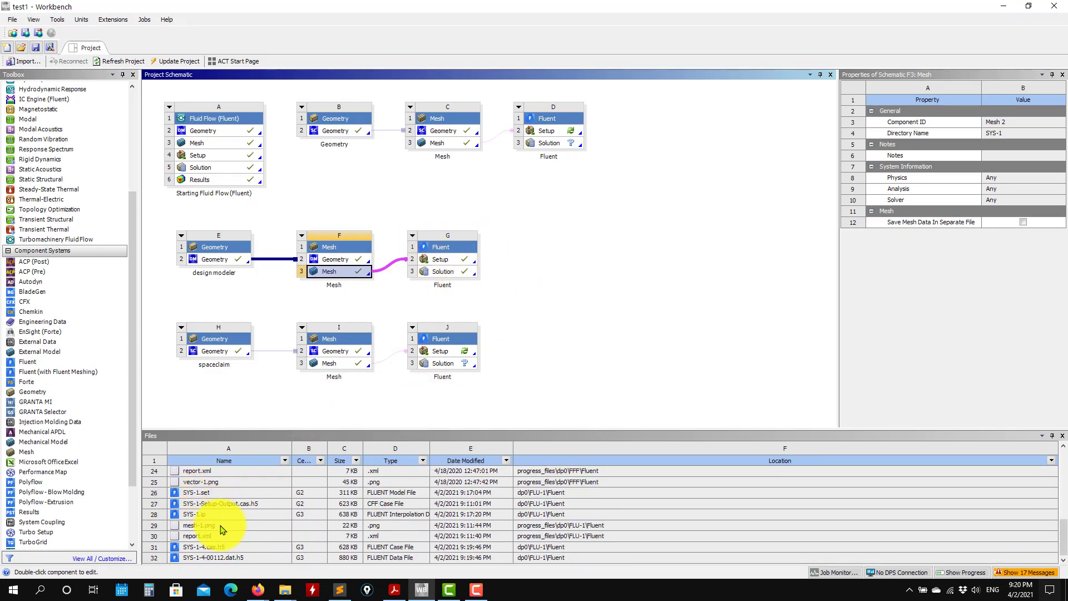
left_click(206, 495)
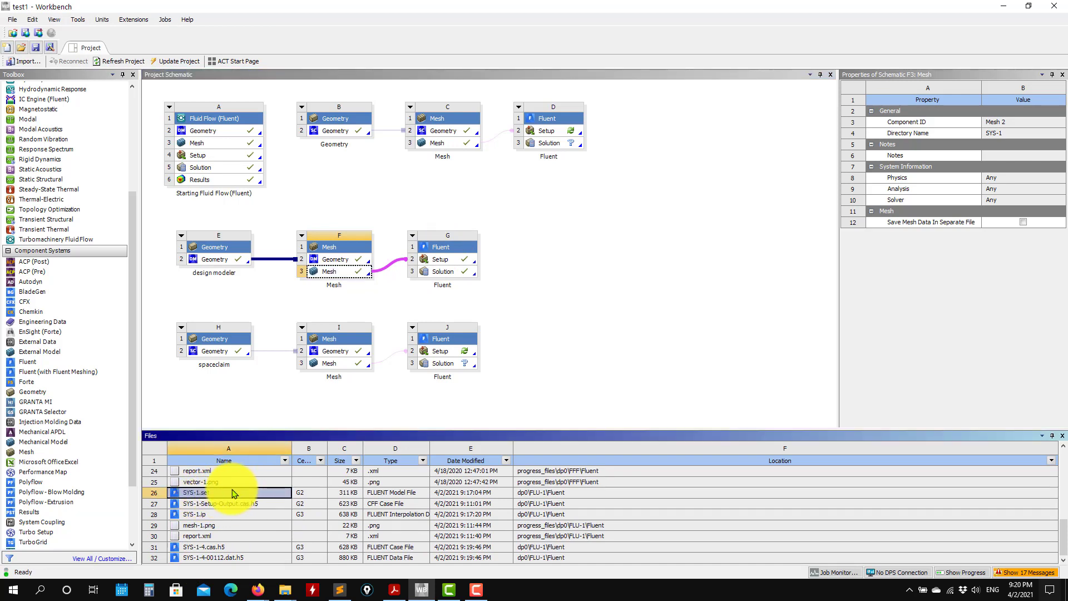
right_click(233, 497)
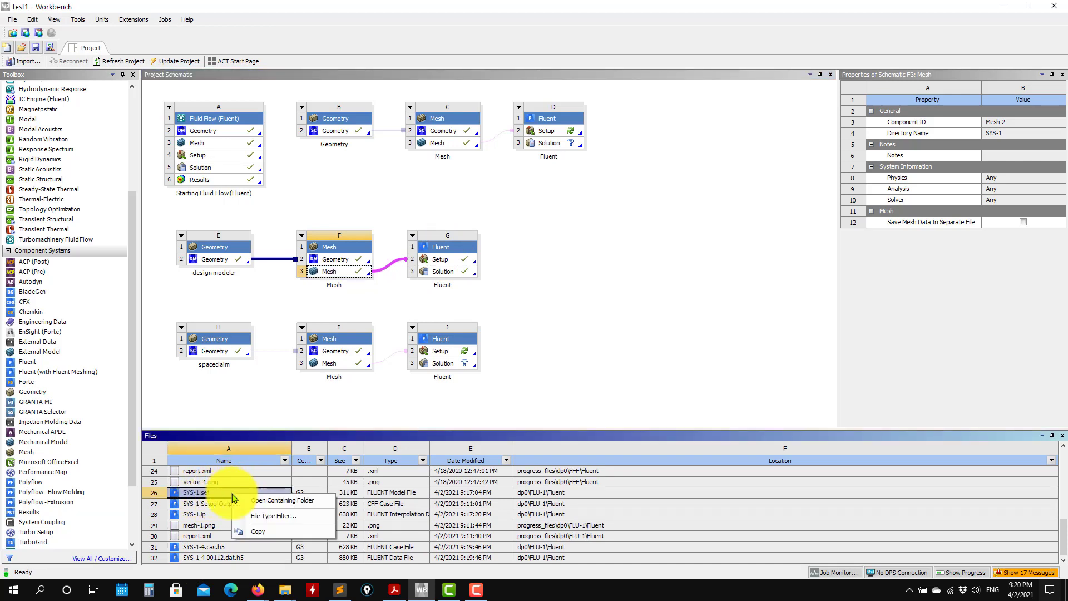
left_click(283, 501)
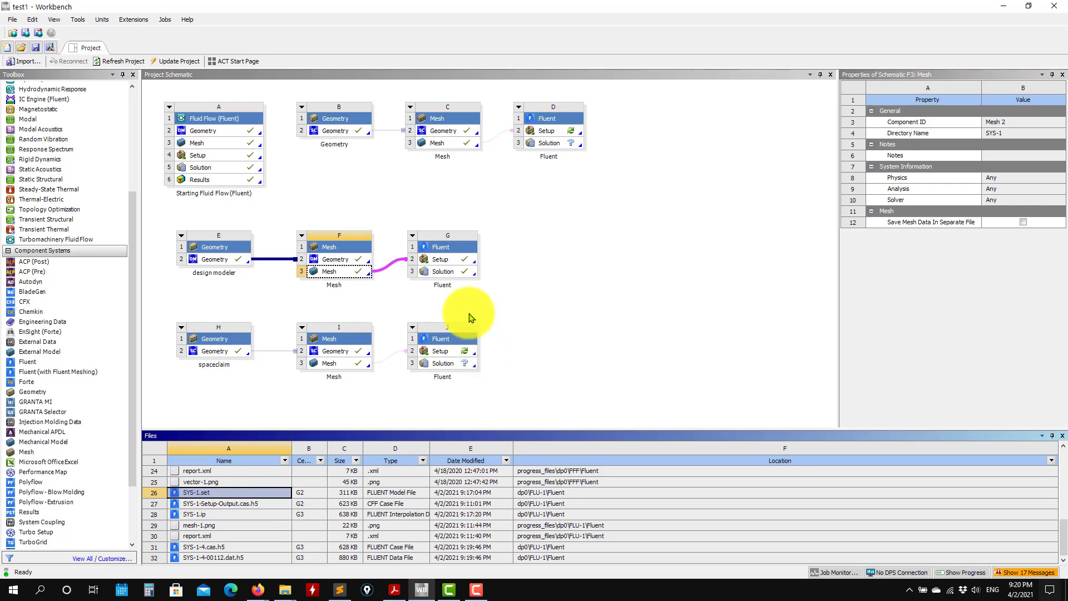
left_click(281, 590)
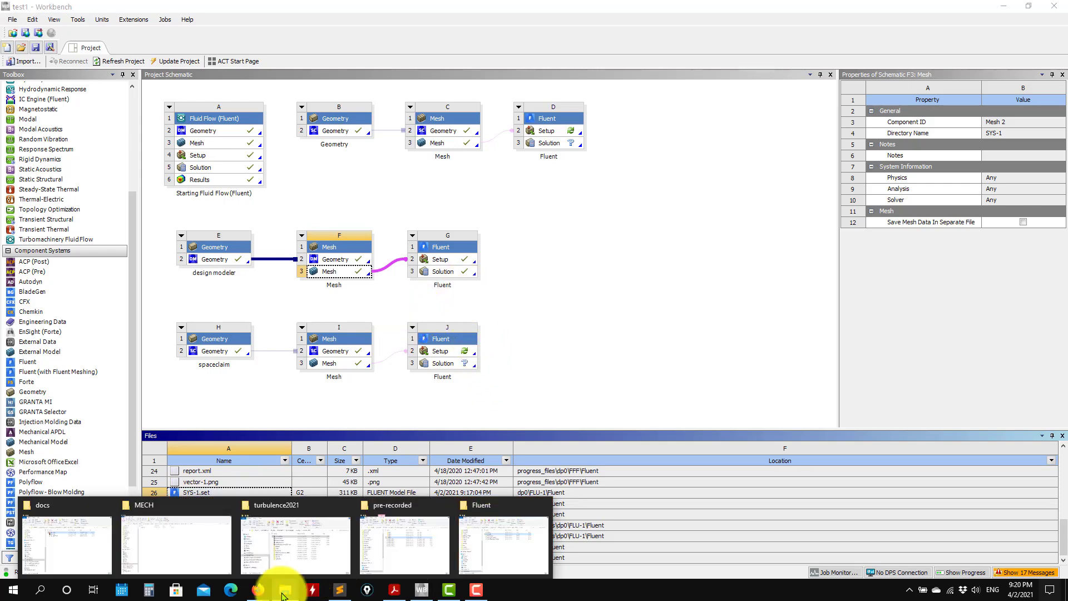
left_click(487, 548)
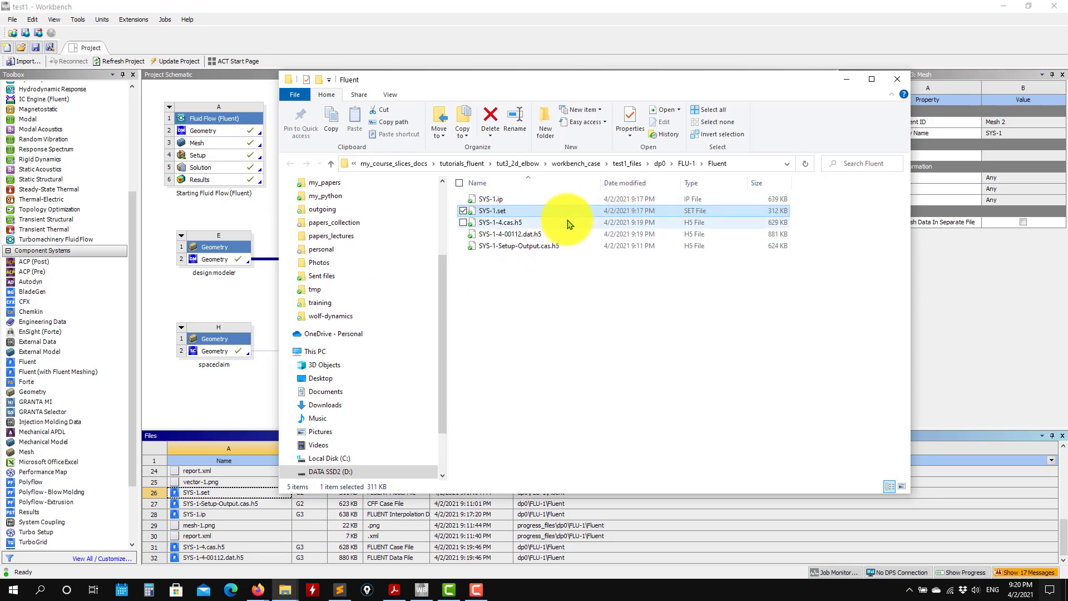
left_click(847, 78)
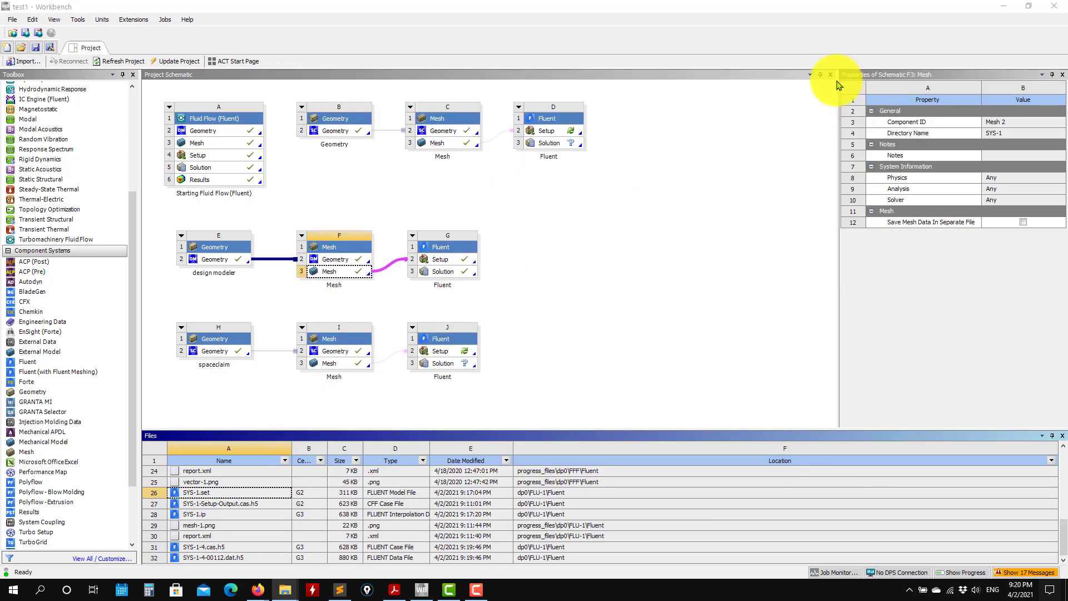